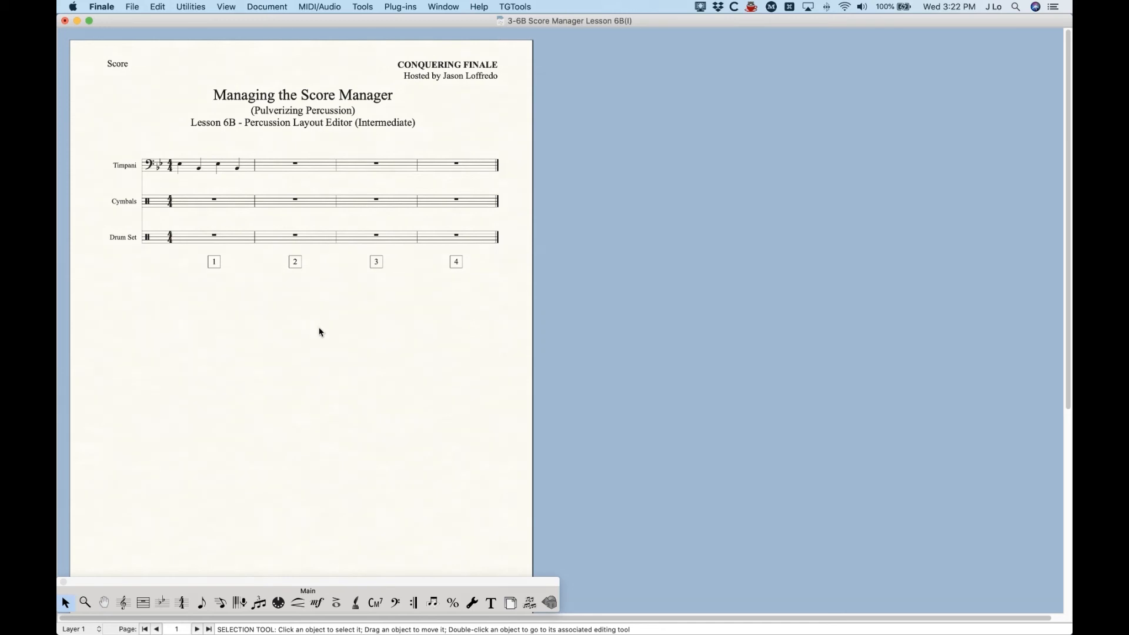
# Step: Open the Score Manager's instrument list and view the staff settings of the Timpani
pyautogui.press('super+k')
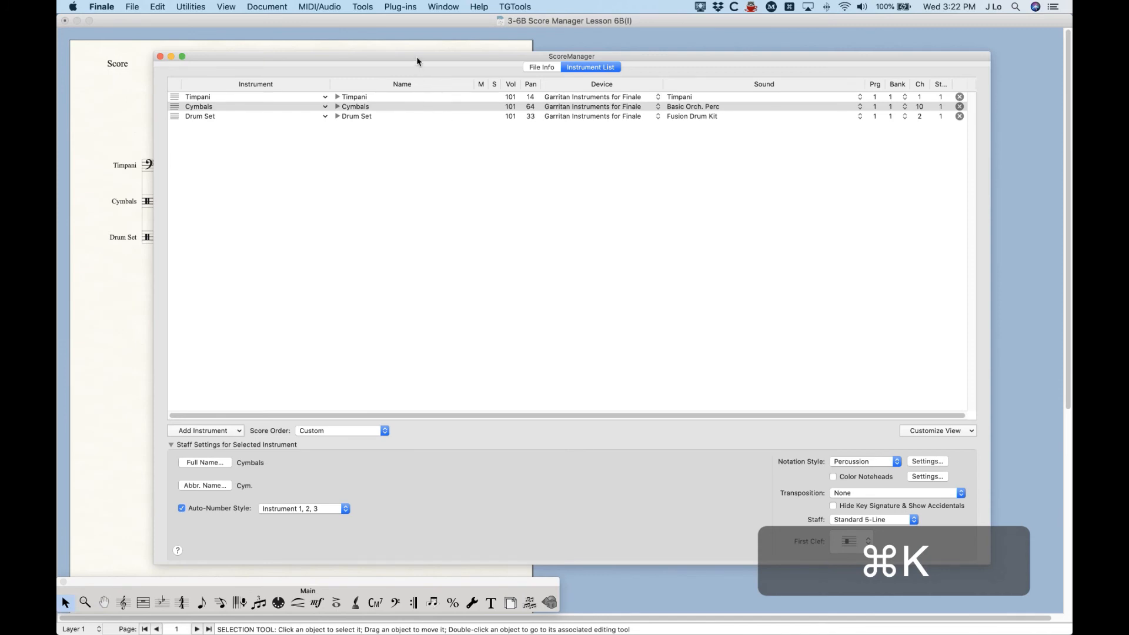
pyautogui.moveTo(459, 64); pyautogui.dragTo(307, 44)
pyautogui.click(106, 95)
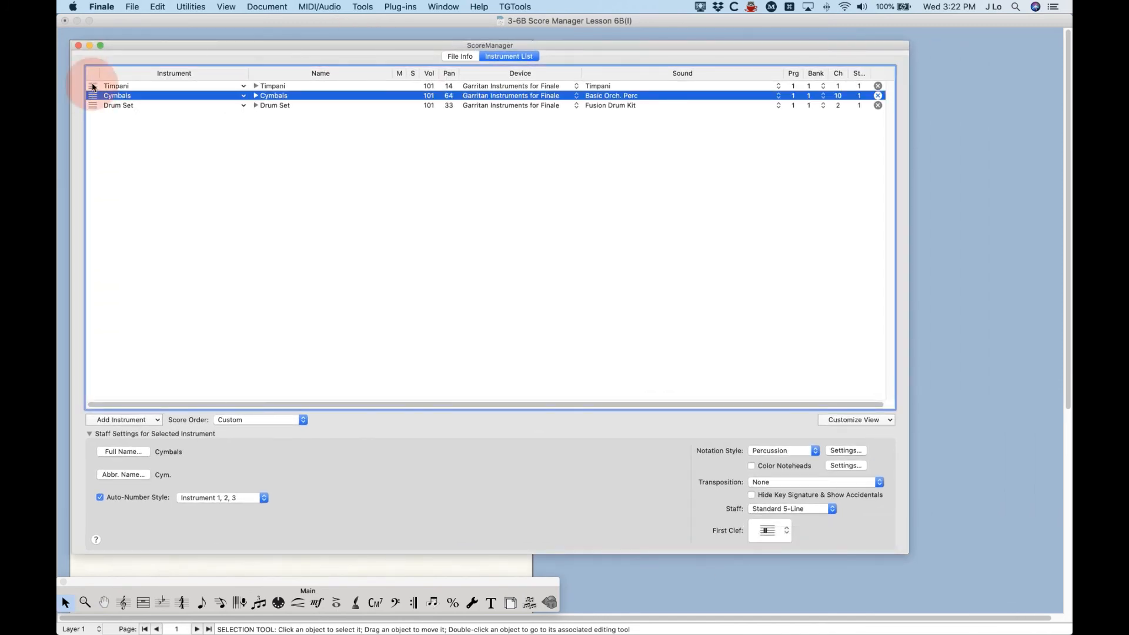
pyautogui.click(92, 87)
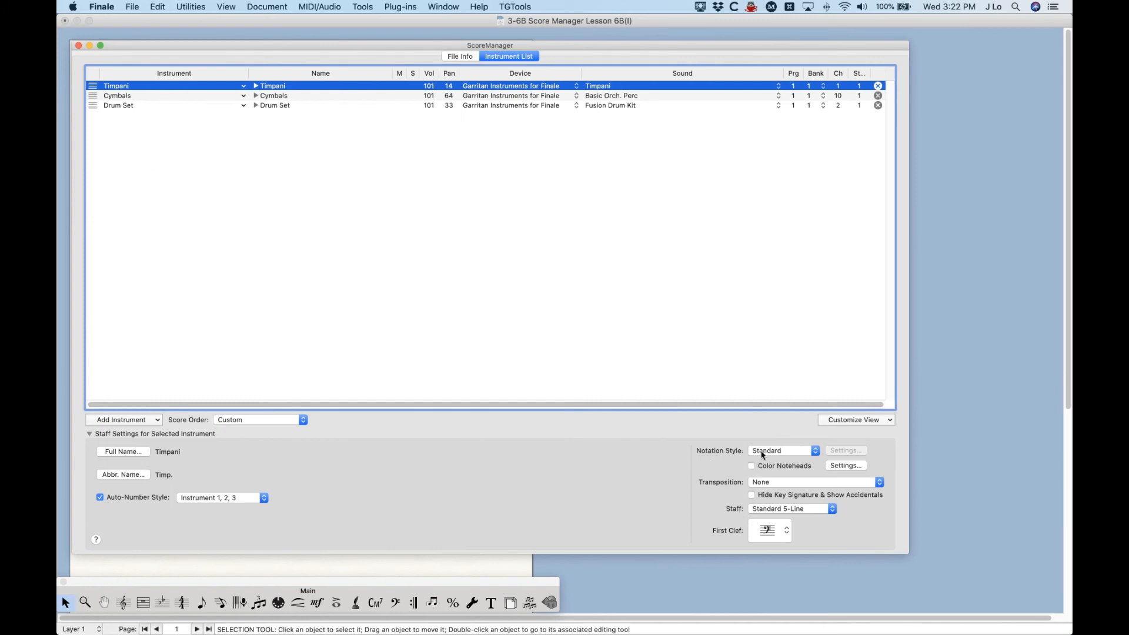
# Step: Open the percussion layout settings for the Cymbals staff and look through the available layouts
pyautogui.click(95, 95)
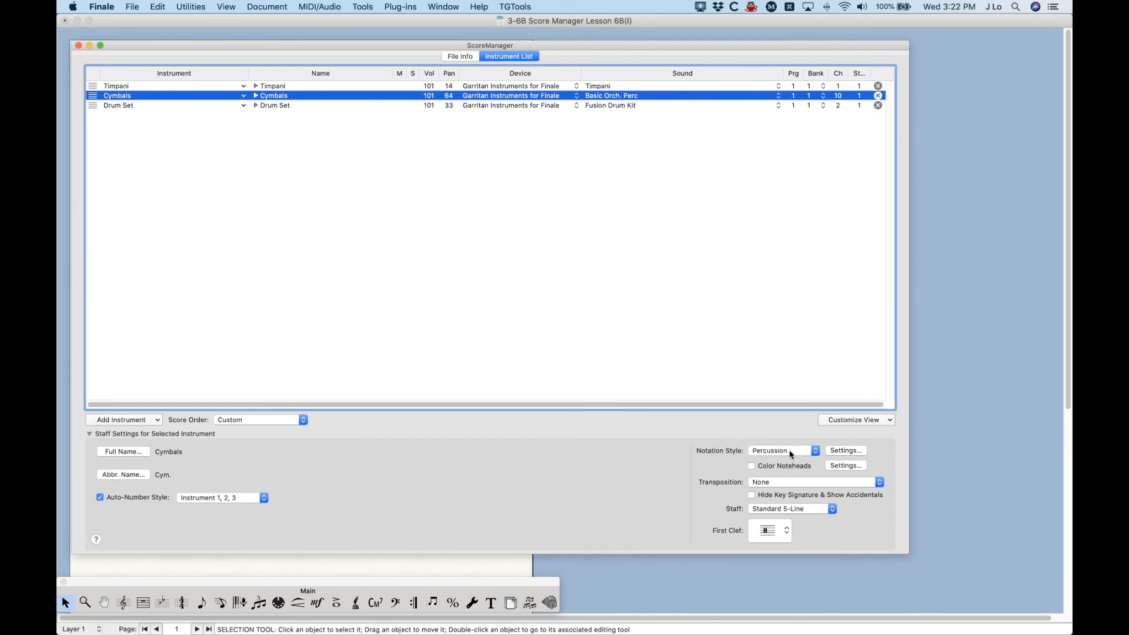
pyautogui.click(844, 449)
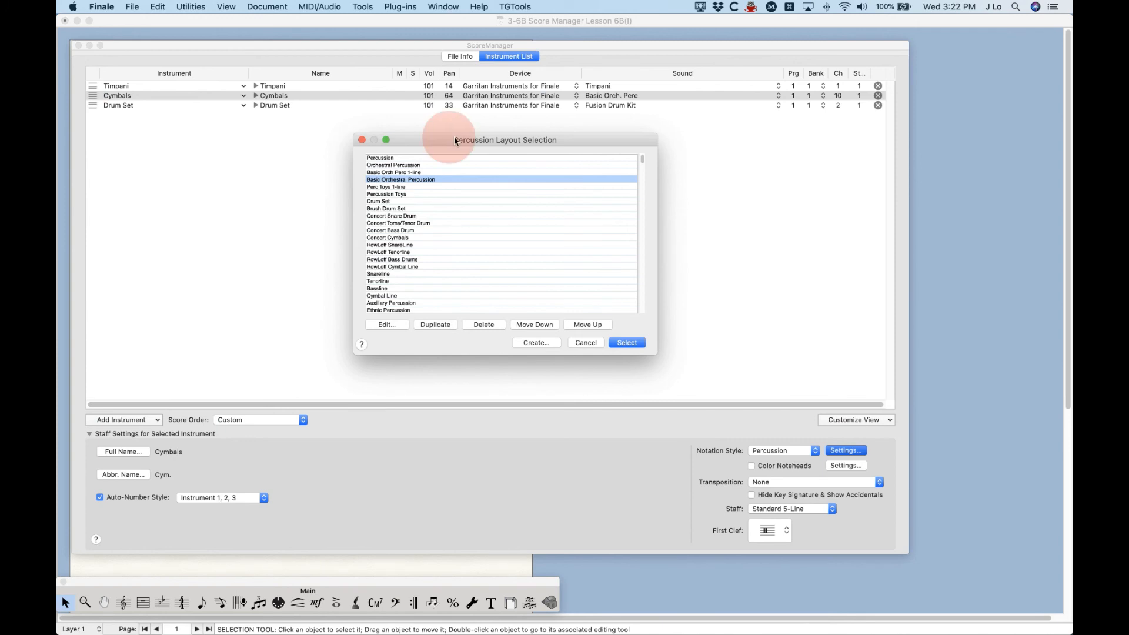
pyautogui.moveTo(455, 139); pyautogui.dragTo(461, 141)
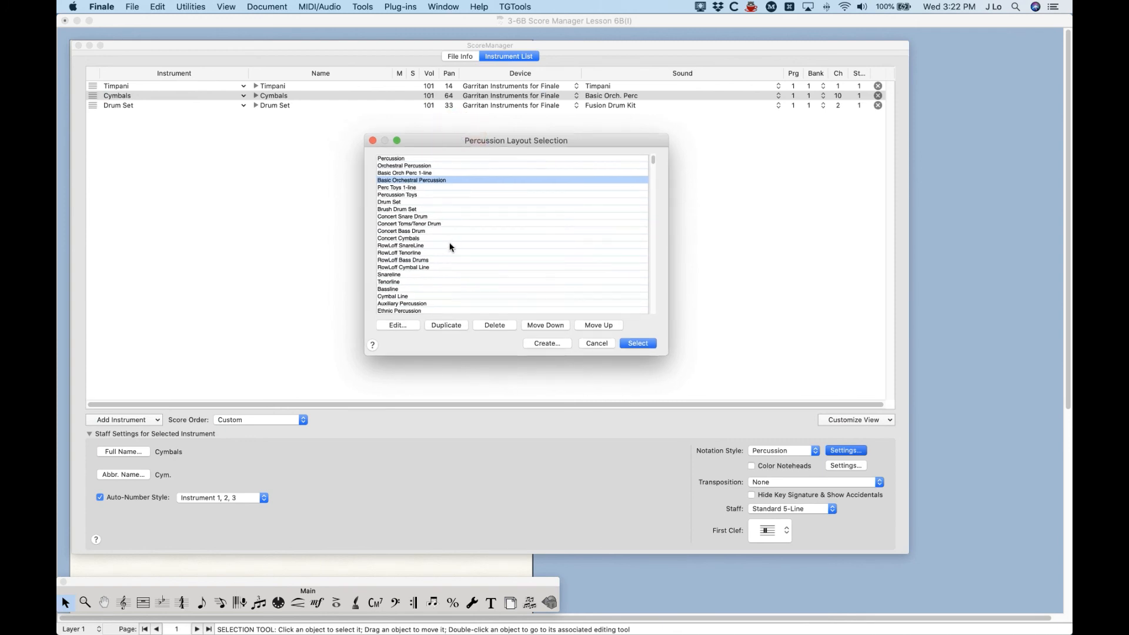
pyautogui.scroll(-10, 423, 230)
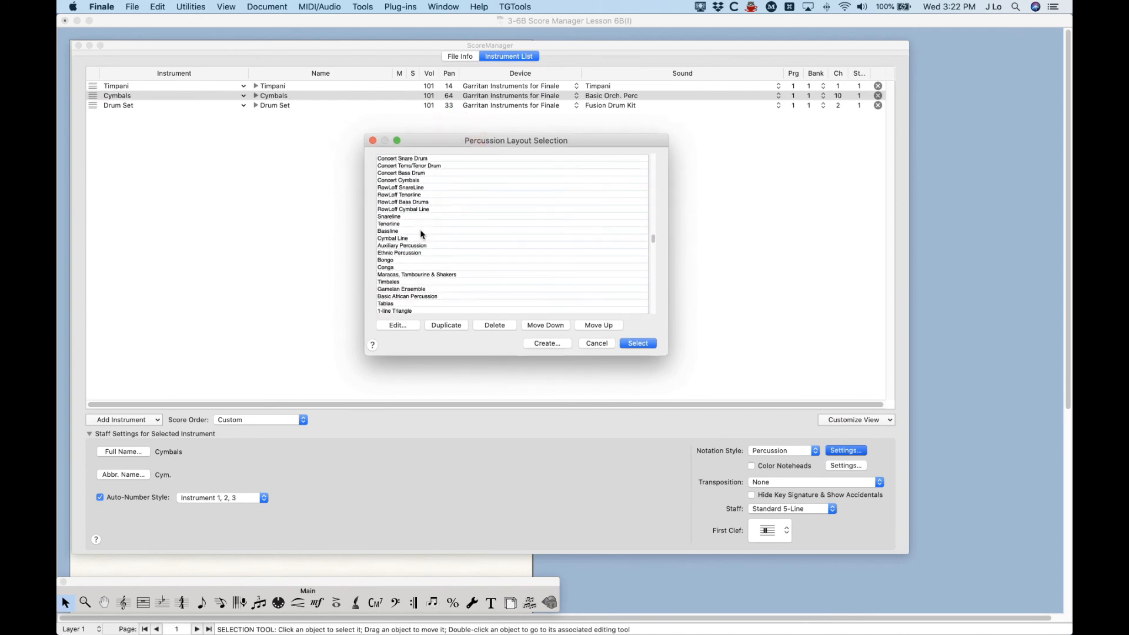
pyautogui.scroll(10, 421, 238)
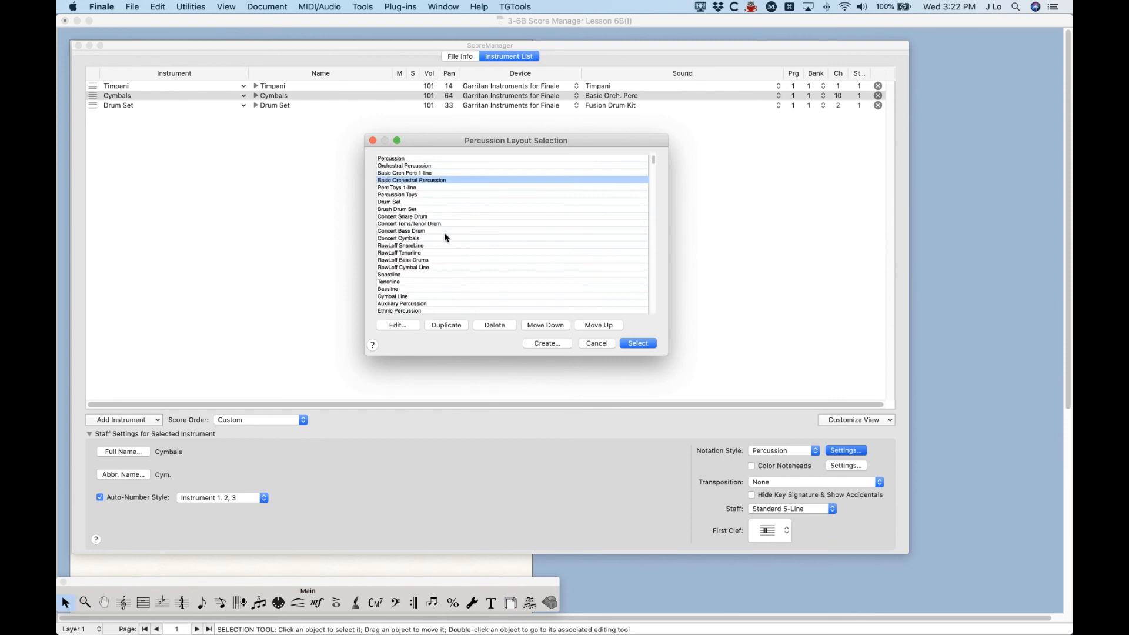
pyautogui.scroll(-5, 389, 264)
pyautogui.scroll(5, 389, 265)
# Step: Examine the Basic Orchestral Percussion layout in the Percussion Layout Designer and leave it without changes
pyautogui.click(396, 325)
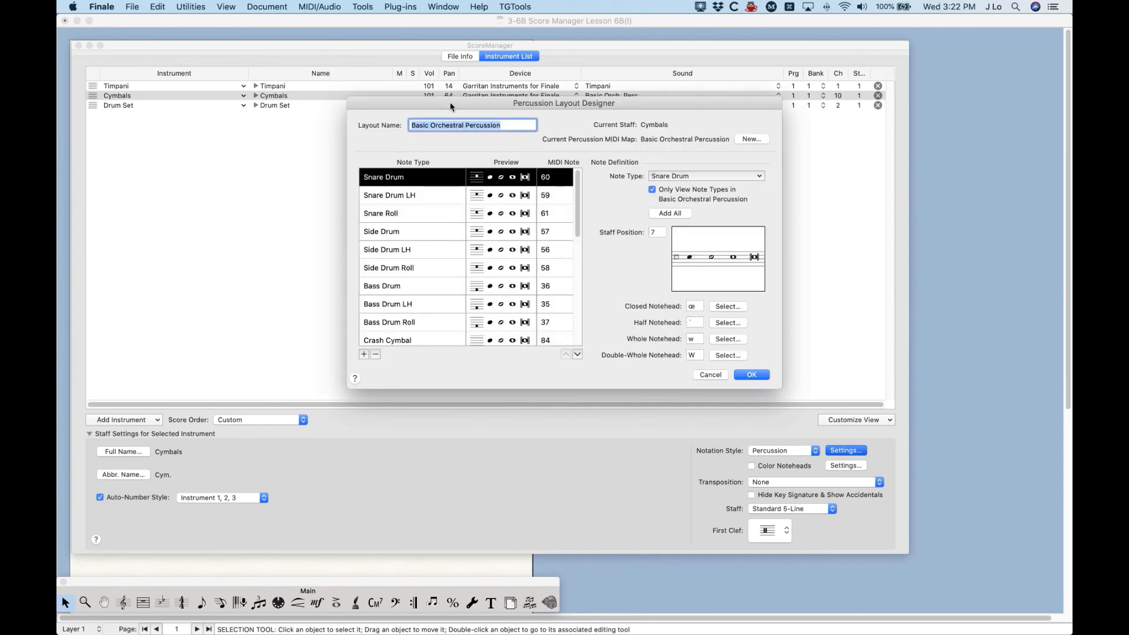
pyautogui.moveTo(449, 101); pyautogui.dragTo(400, 97)
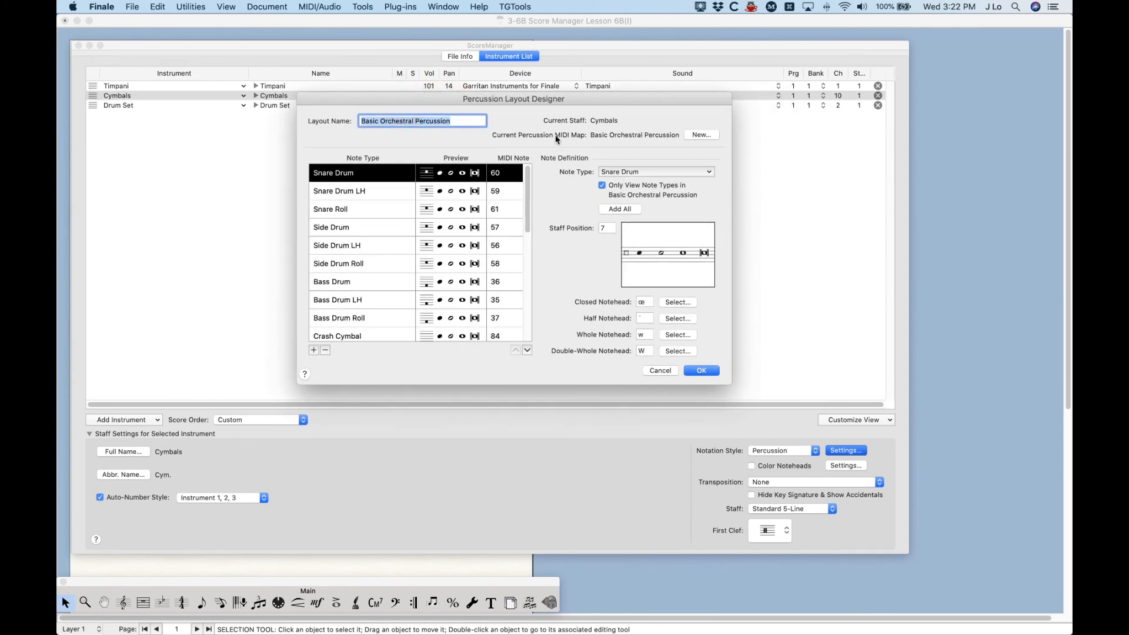
pyautogui.click(660, 370)
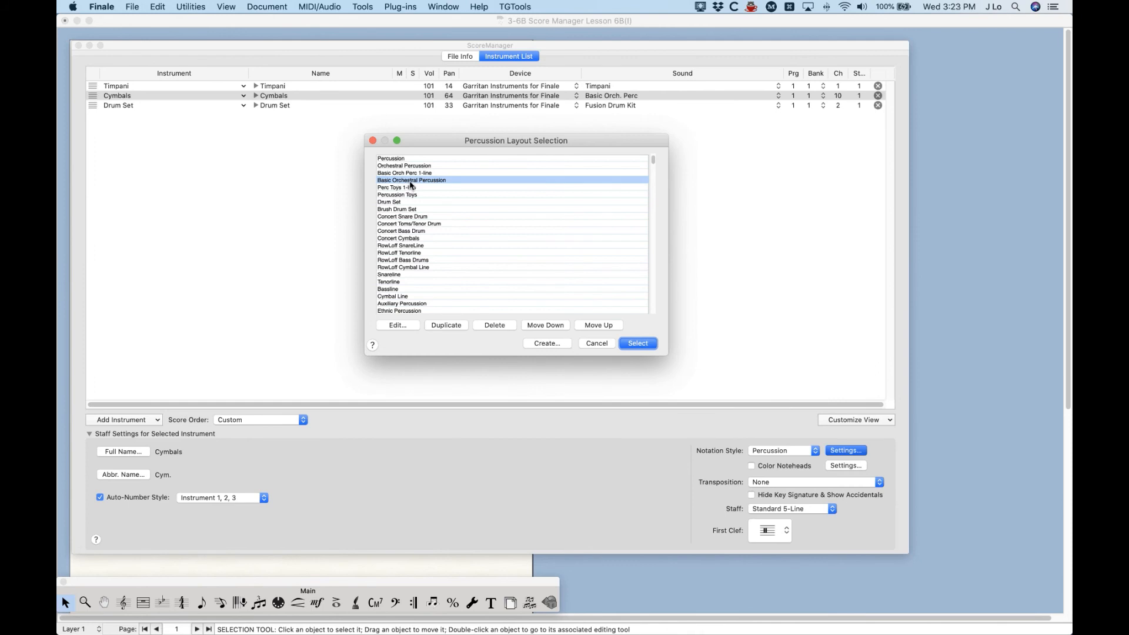
pyautogui.click(394, 325)
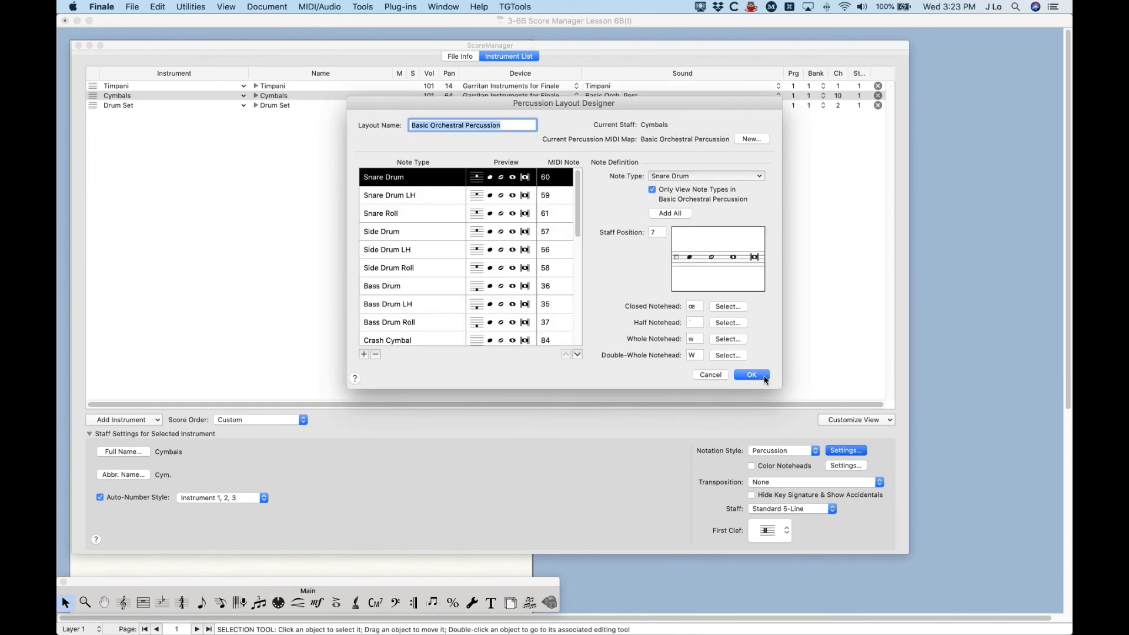
pyautogui.click(709, 375)
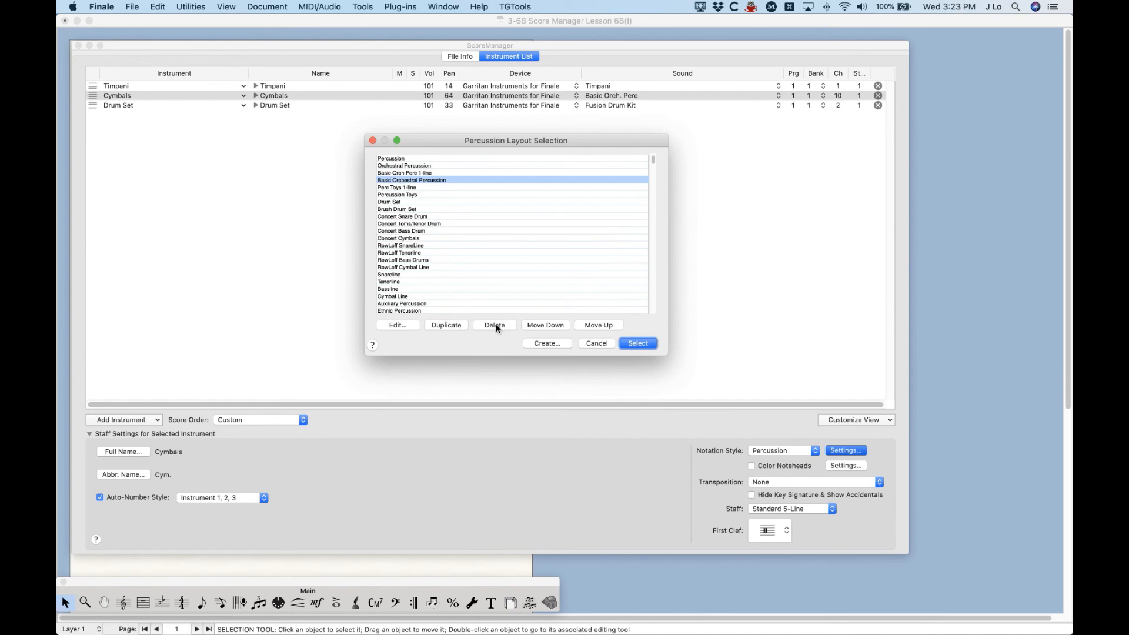
# Step: Move the Basic Orchestral Percussion layout down one place and back up, and open a blank new layout before cancelling the layout selection
pyautogui.click(547, 326)
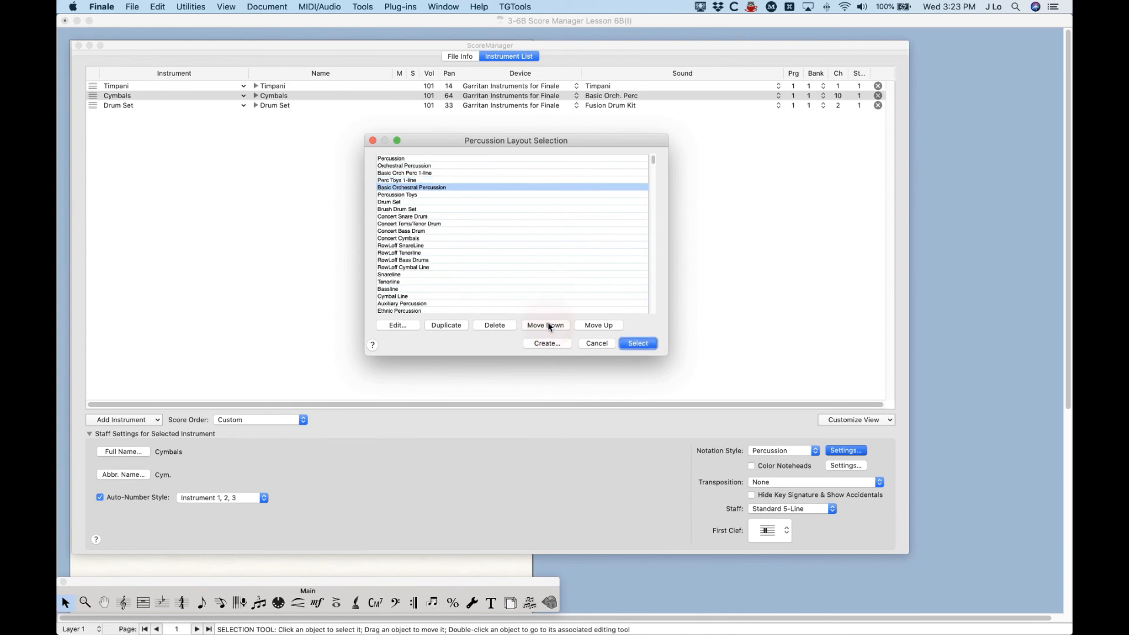
pyautogui.click(589, 327)
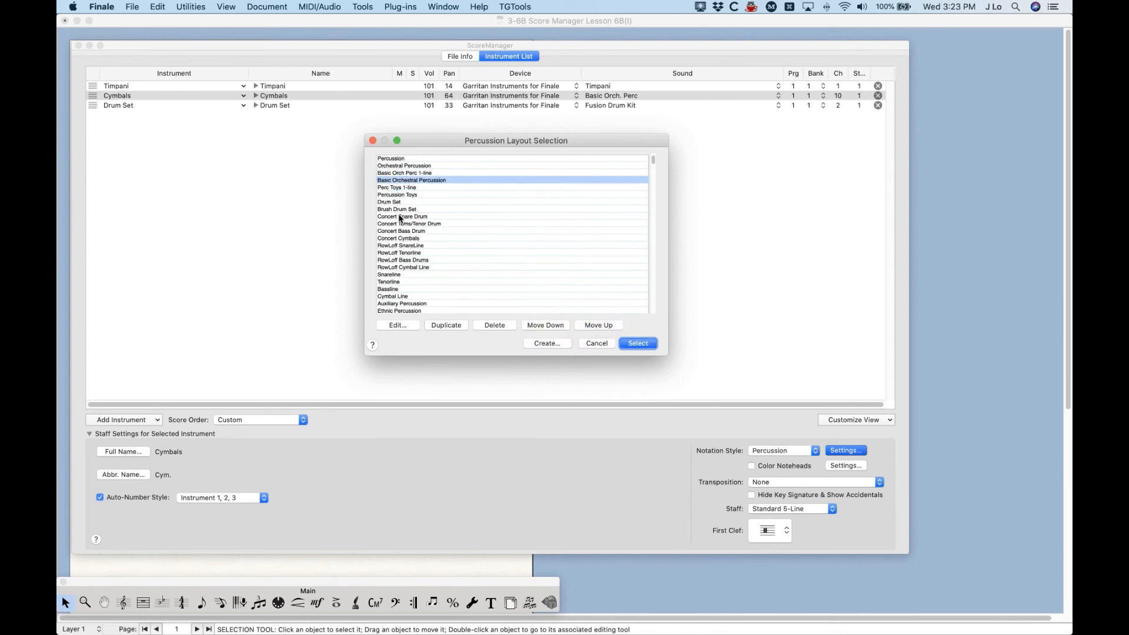
pyautogui.click(551, 345)
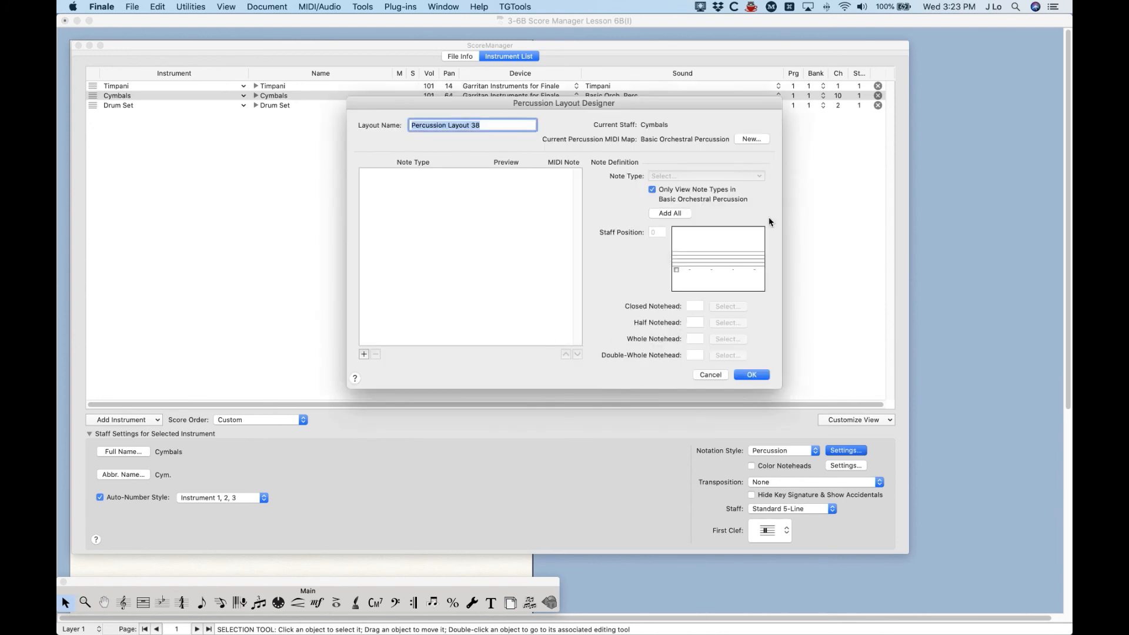
pyautogui.click(706, 376)
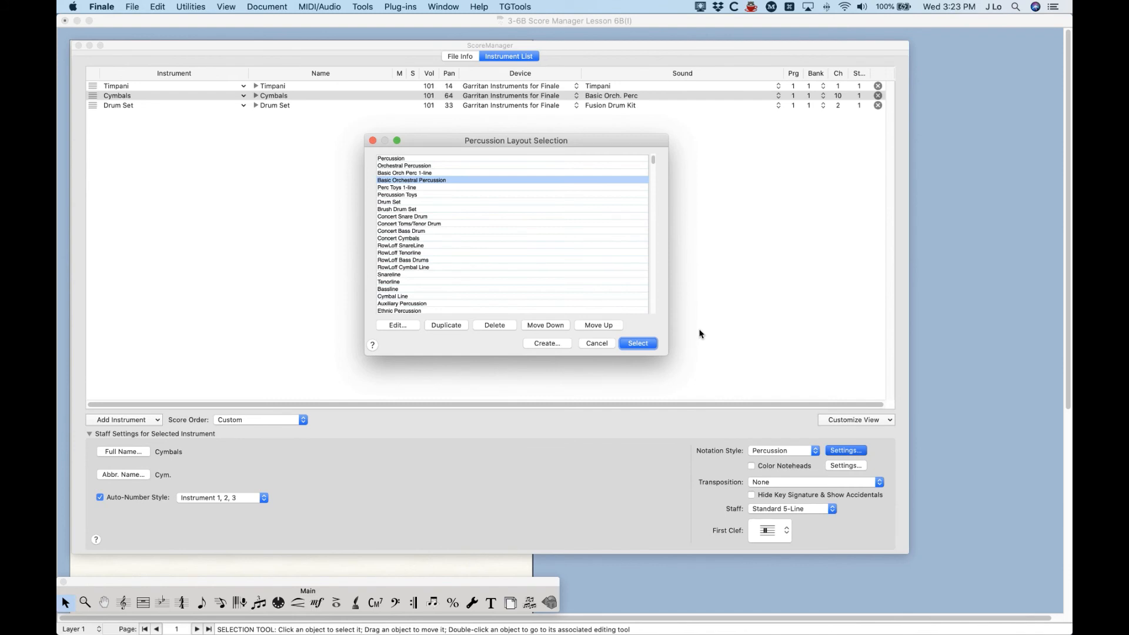
pyautogui.click(603, 345)
# Step: Add a Bell Tree from the Percussion instruments directly below Cymbals in the instrument list
pyautogui.click(133, 208)
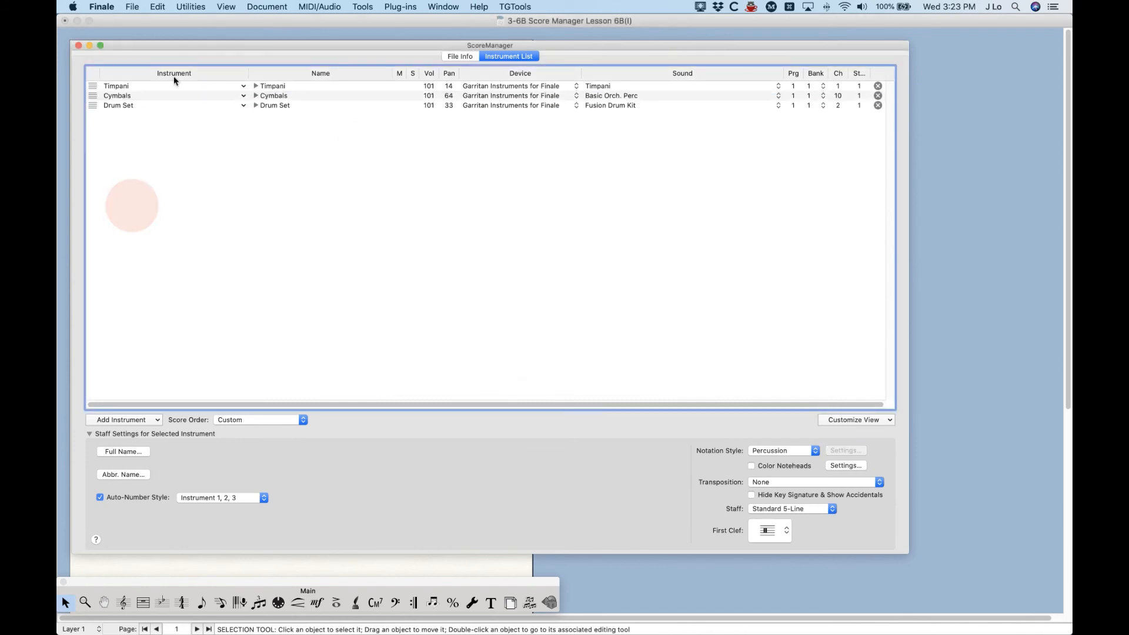
pyautogui.moveTo(180, 47); pyautogui.dragTo(194, 50)
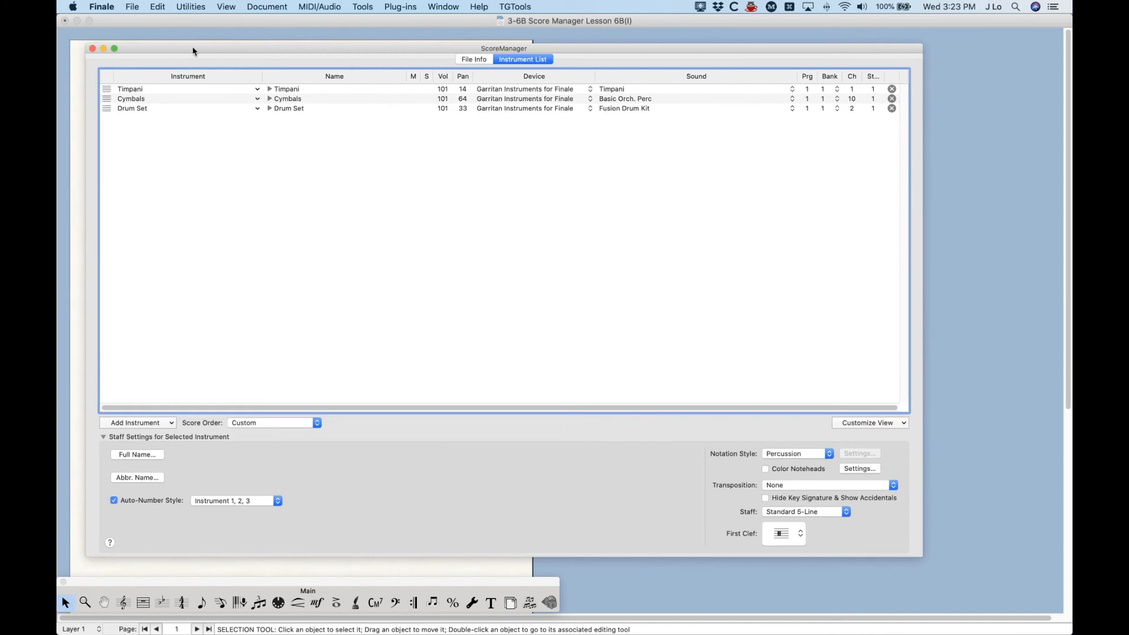
pyautogui.click(107, 99)
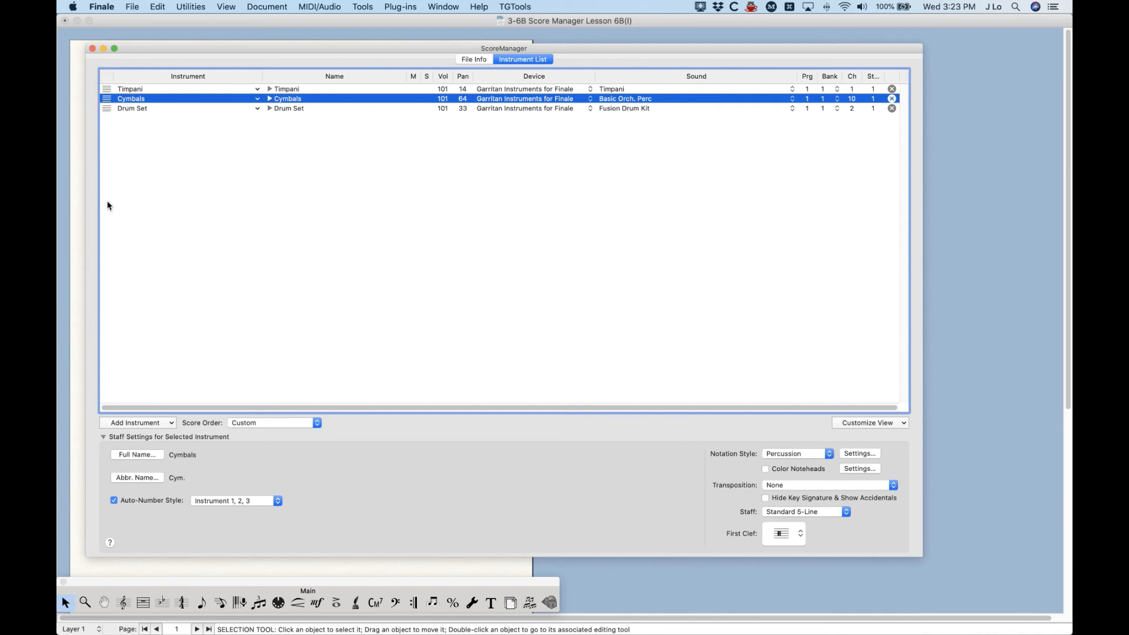
pyautogui.click(171, 424)
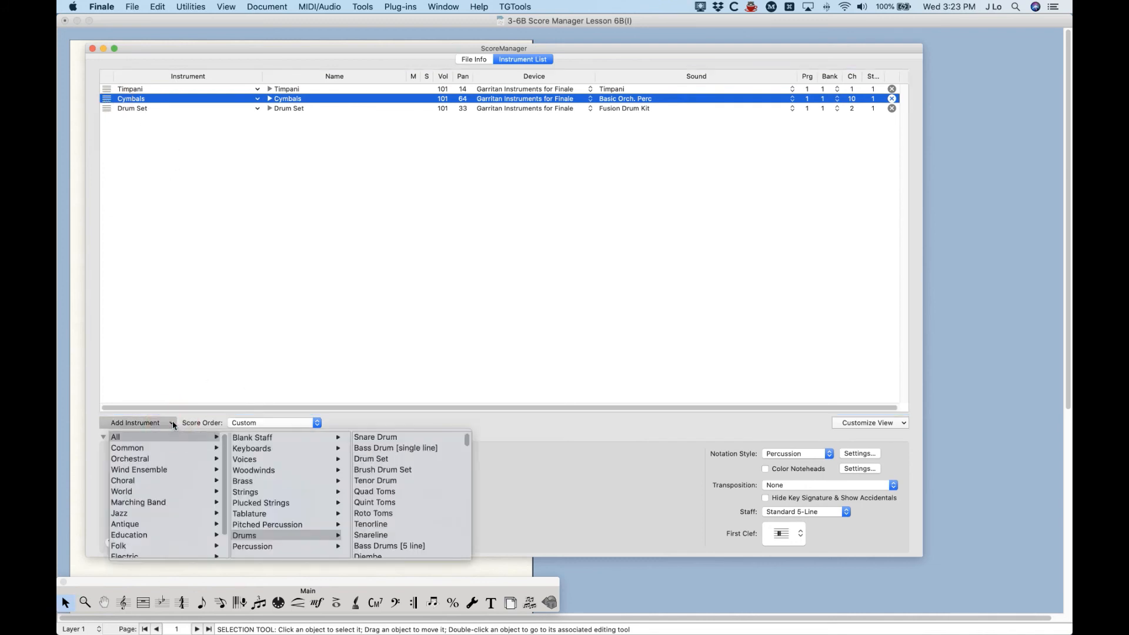
pyautogui.moveTo(259, 545)
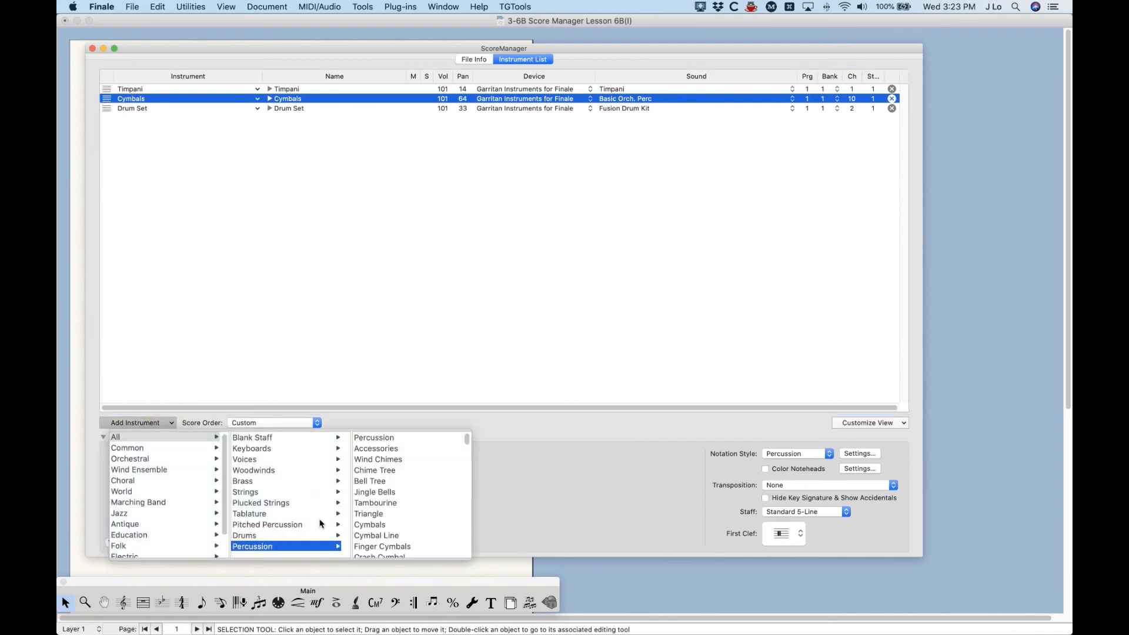
pyautogui.click(371, 482)
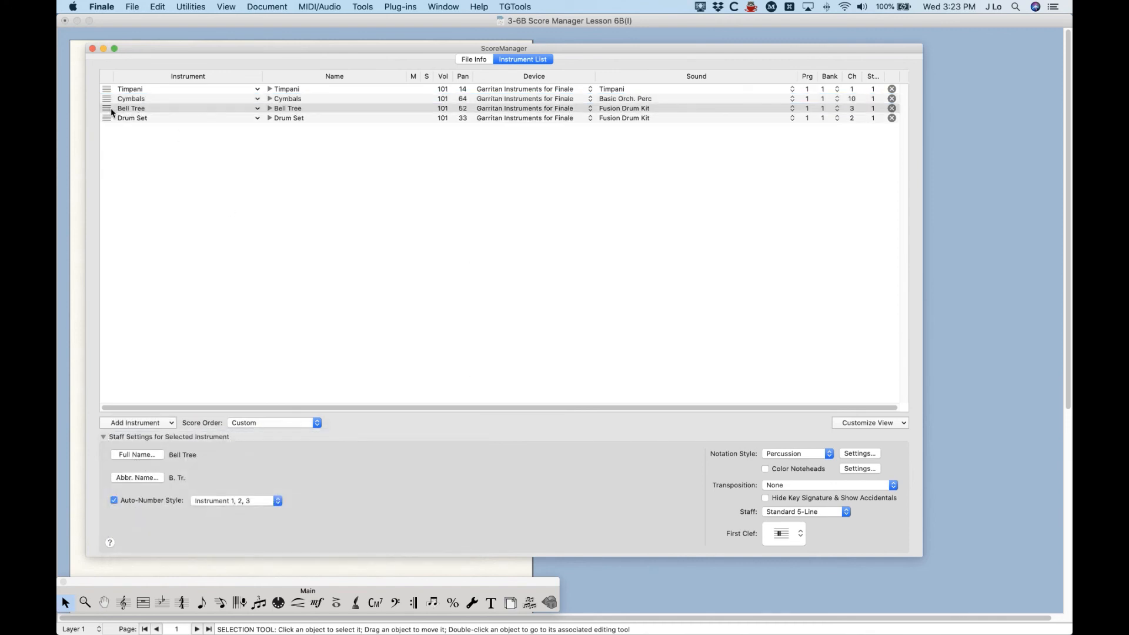
# Step: View which percussion layout is assigned to the Bell Tree and cancel the layout selection
pyautogui.click(113, 111)
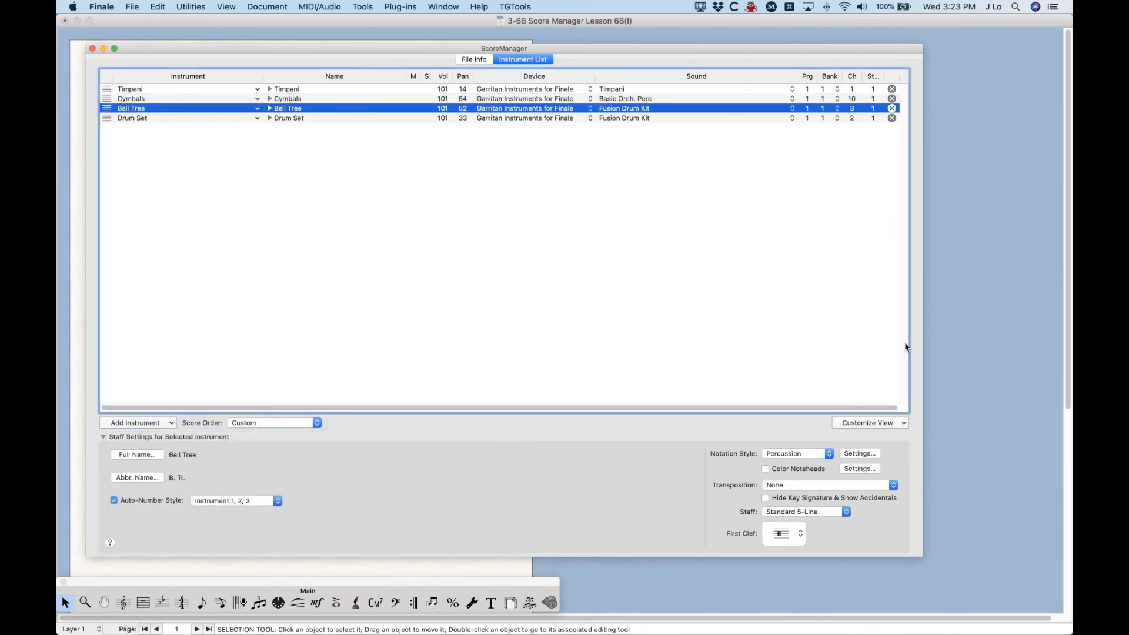
pyautogui.click(859, 453)
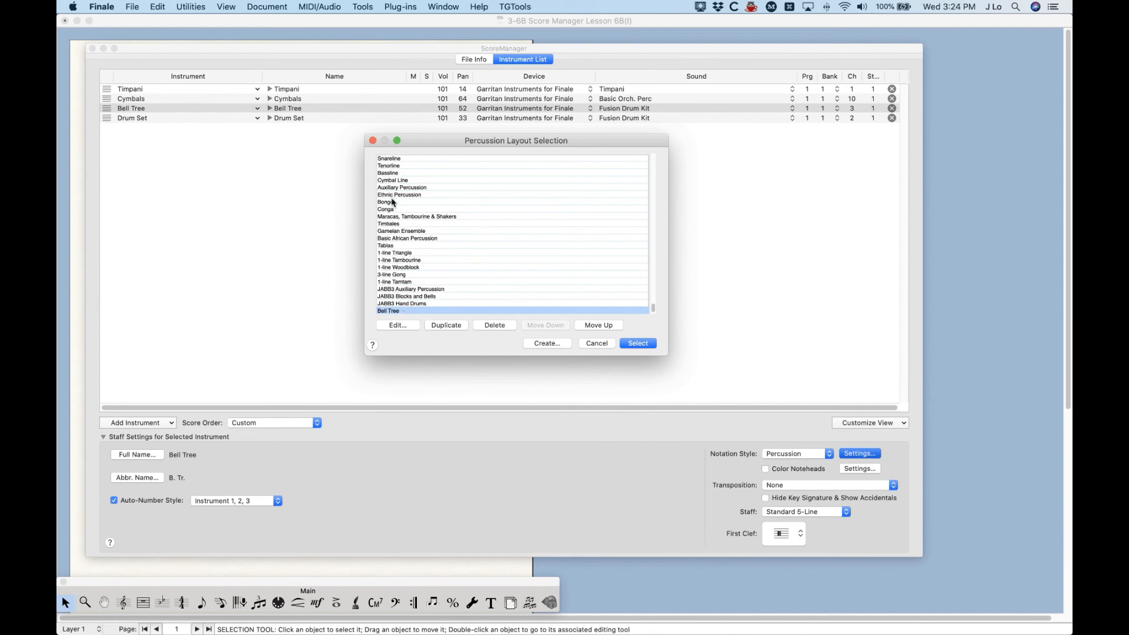
pyautogui.click(596, 344)
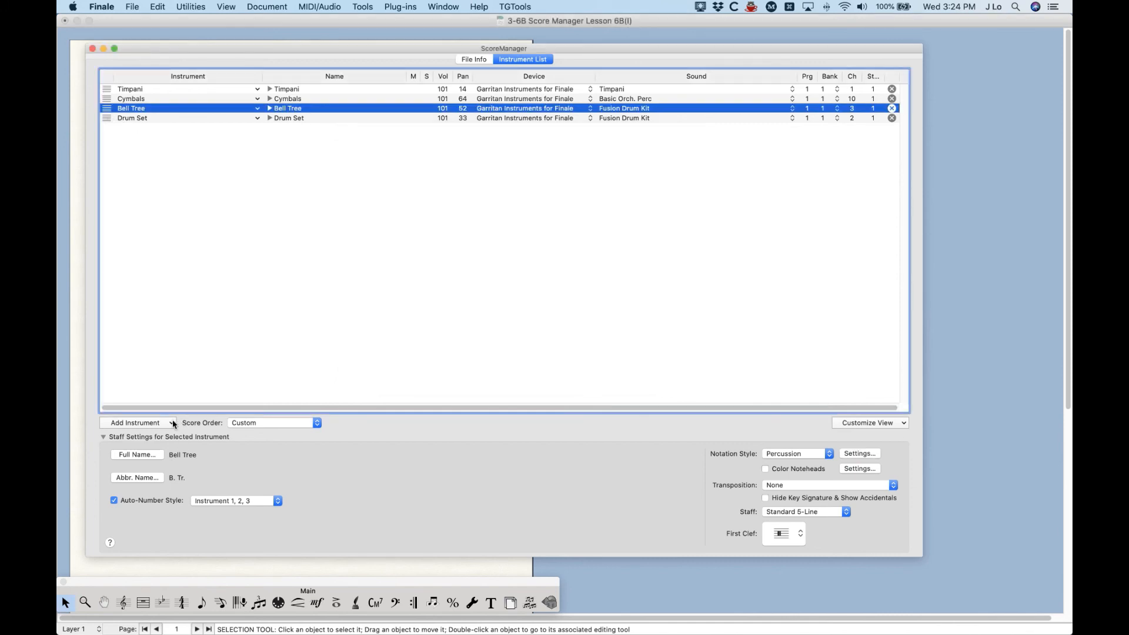
# Step: Add an African Log Drum from the Drums instruments directly below the Bell Tree
pyautogui.click(172, 422)
pyautogui.moveTo(256, 535)
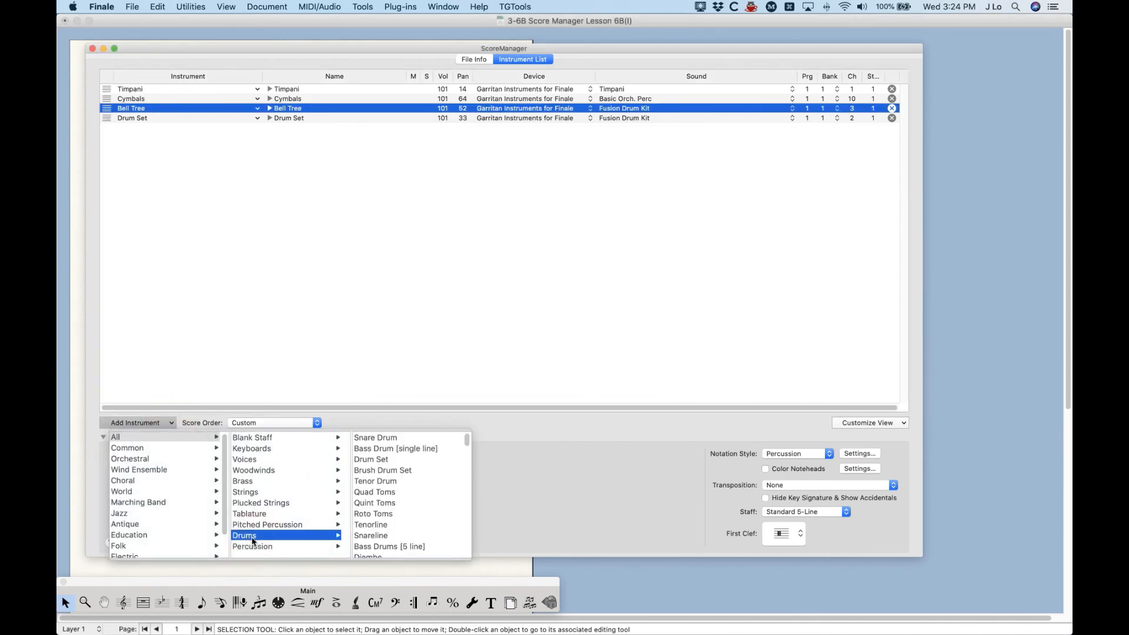
pyautogui.scroll(-3, 404, 511)
pyautogui.scroll(-2, 400, 510)
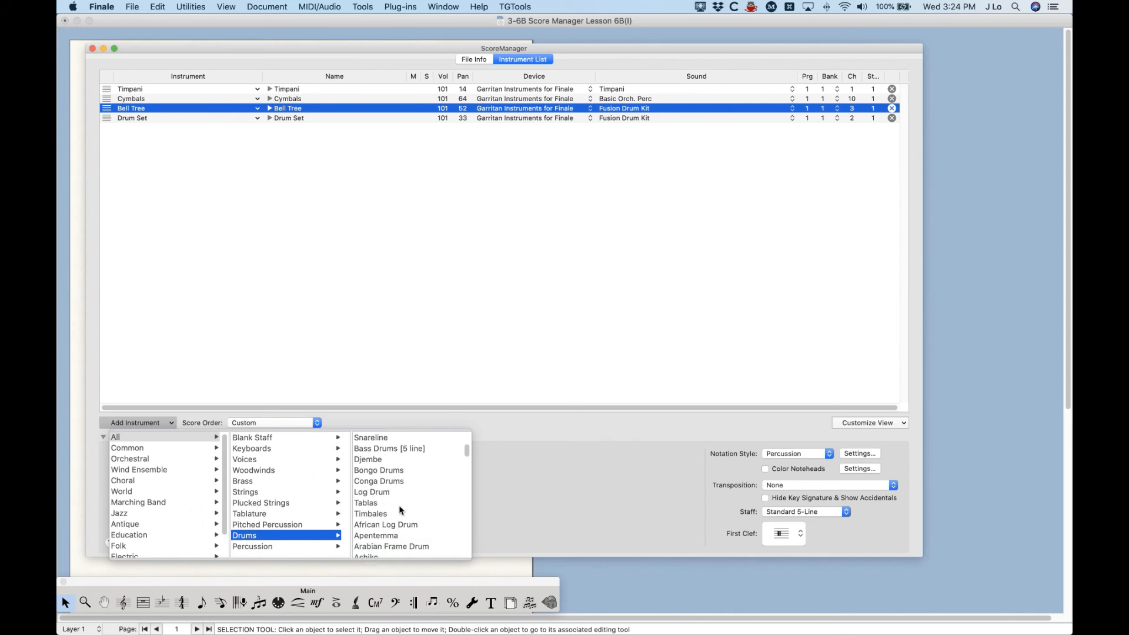
pyautogui.click(395, 523)
# Step: Find the African Log Drum layout in the log drum staff's percussion layouts and examine its note definitions without changing them
pyautogui.click(105, 119)
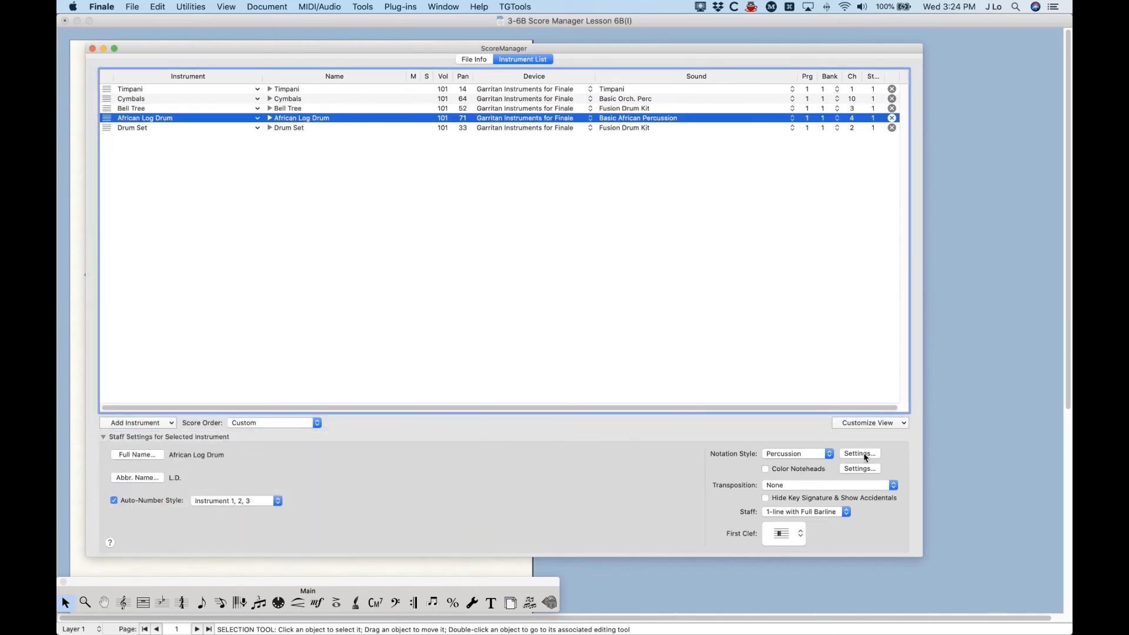
pyautogui.click(863, 453)
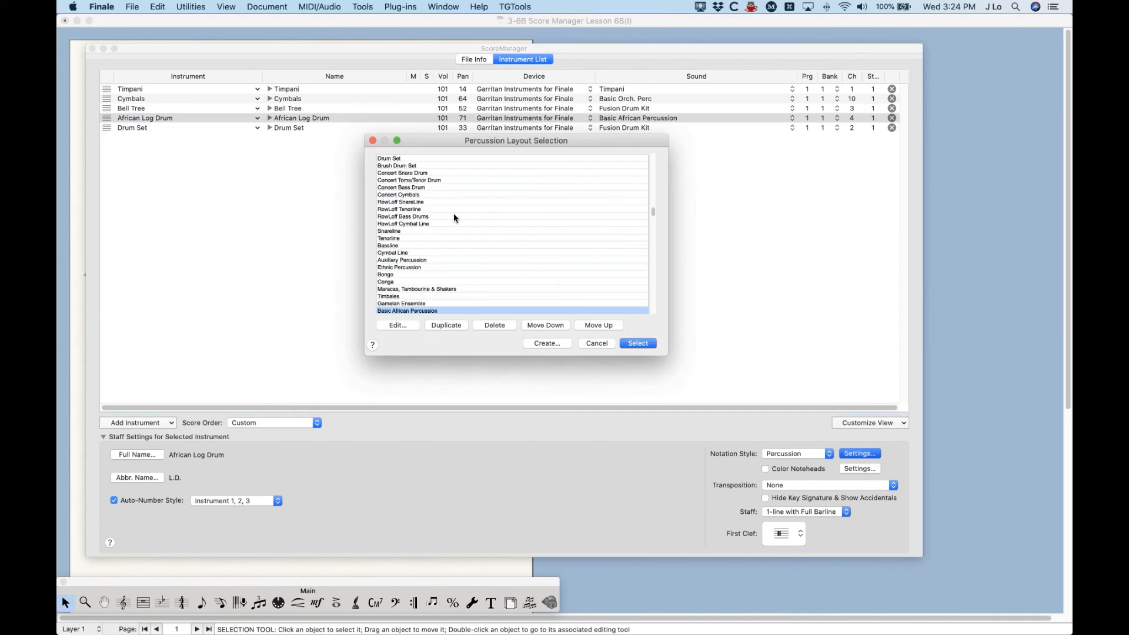
pyautogui.scroll(-3, 454, 215)
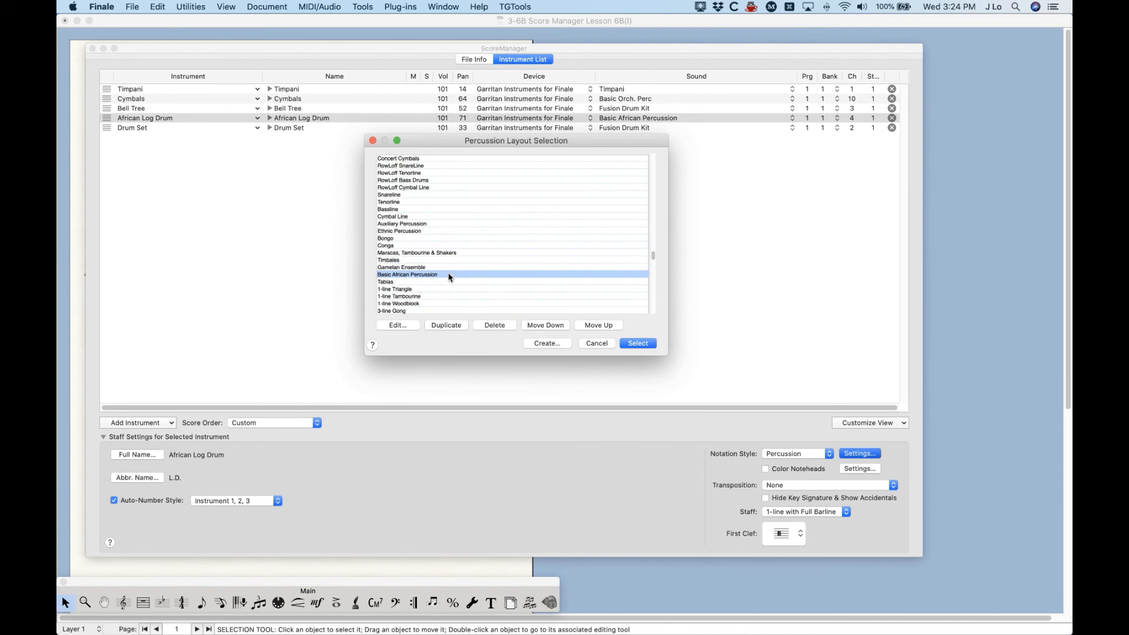
pyautogui.scroll(-1, 431, 283)
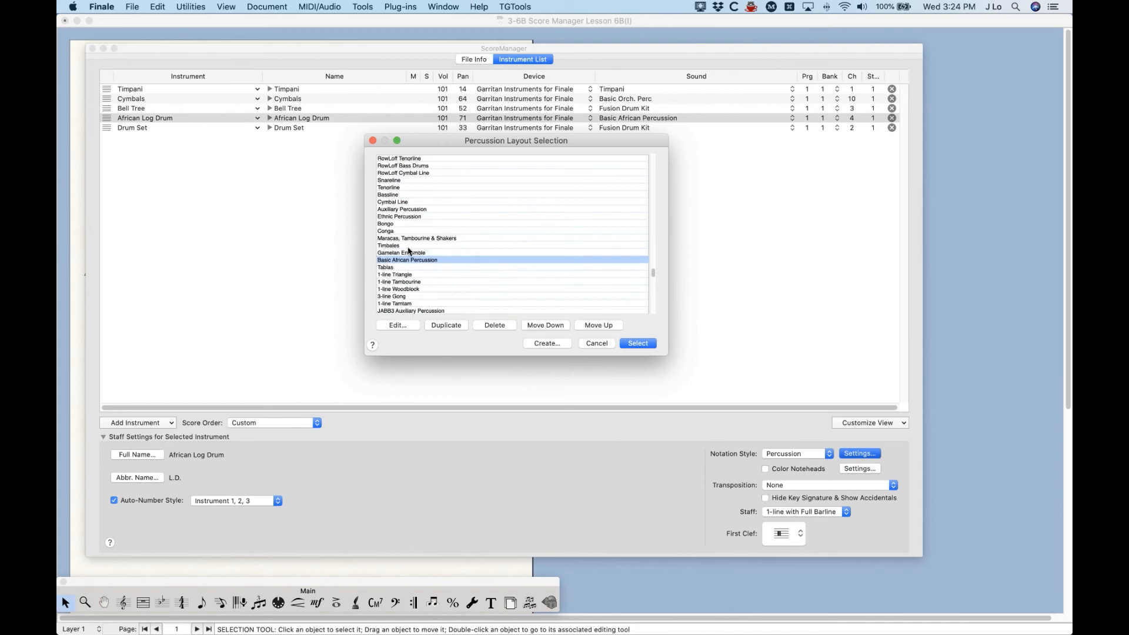
pyautogui.scroll(-2, 409, 251)
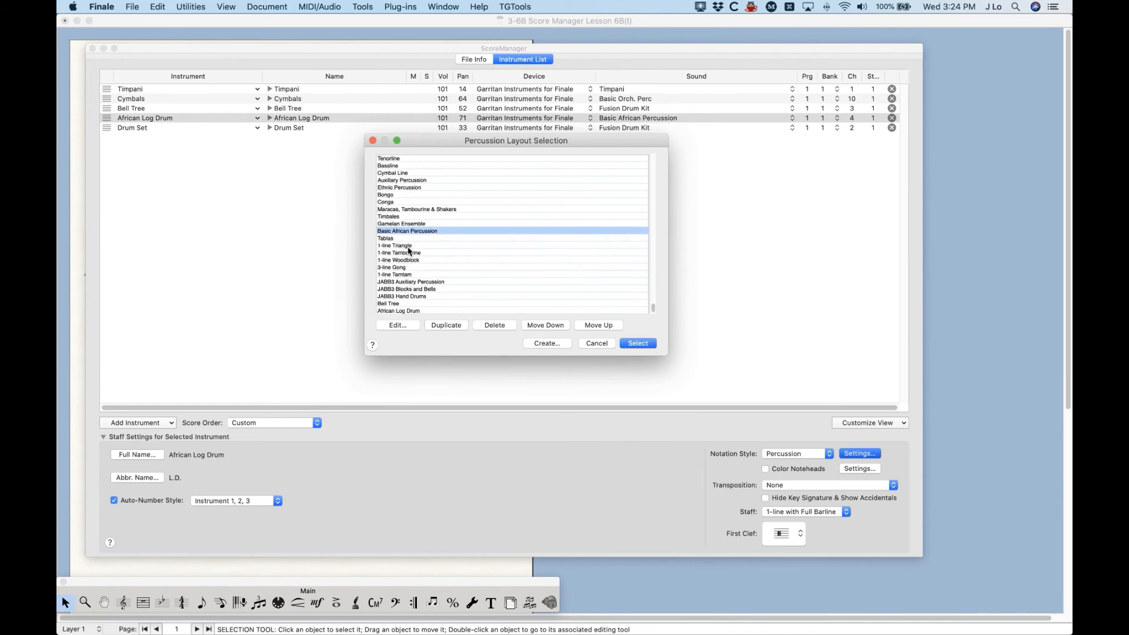
pyautogui.click(399, 311)
pyautogui.click(406, 327)
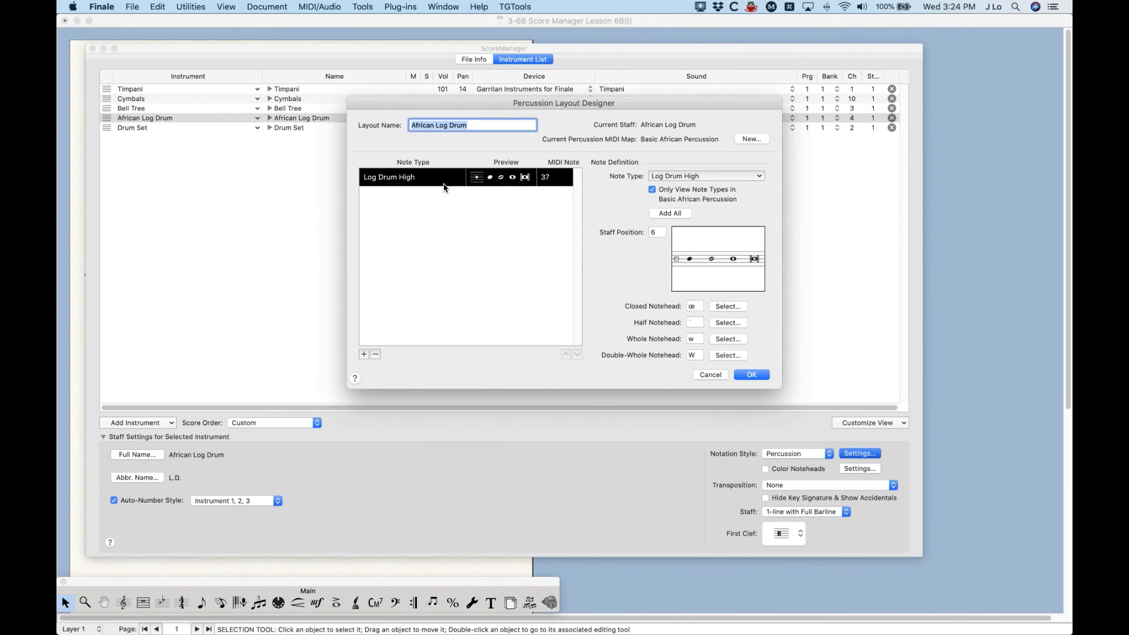
pyautogui.click(713, 374)
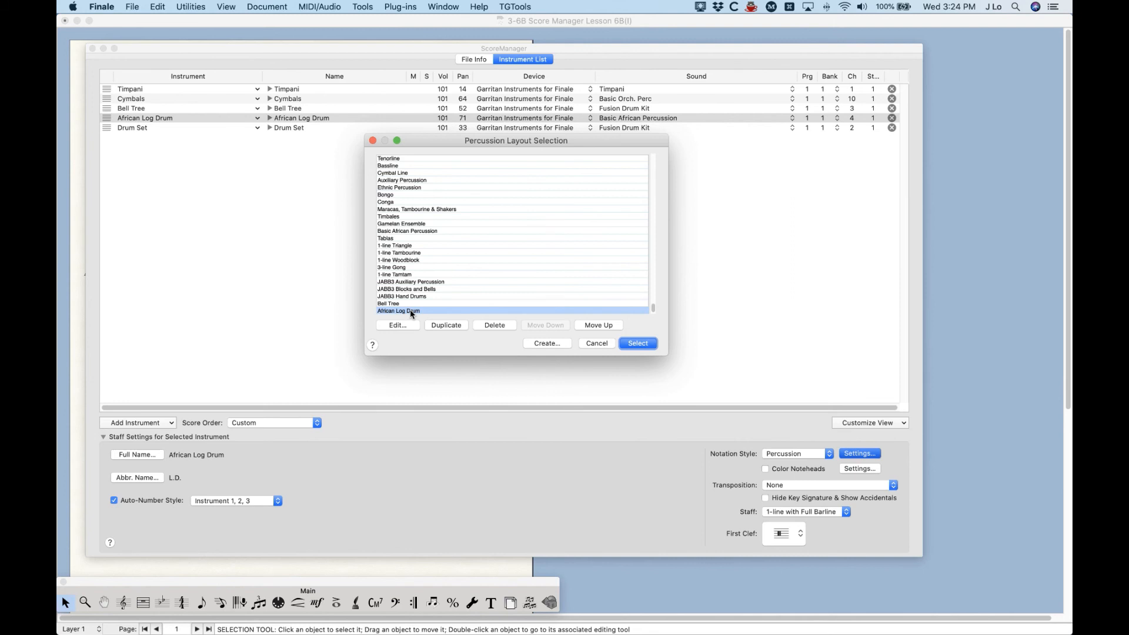
# Step: Compare the Basic African Percussion and African Log Drum entries in the percussion layout list, then cancel the layout selection
pyautogui.click(408, 232)
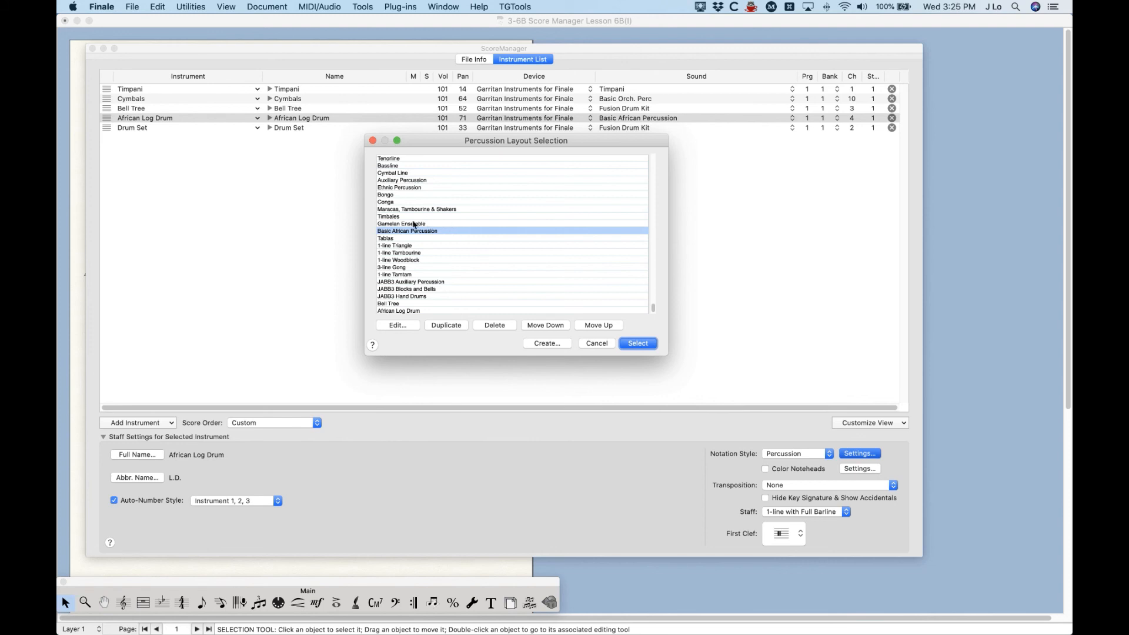
pyautogui.click(399, 312)
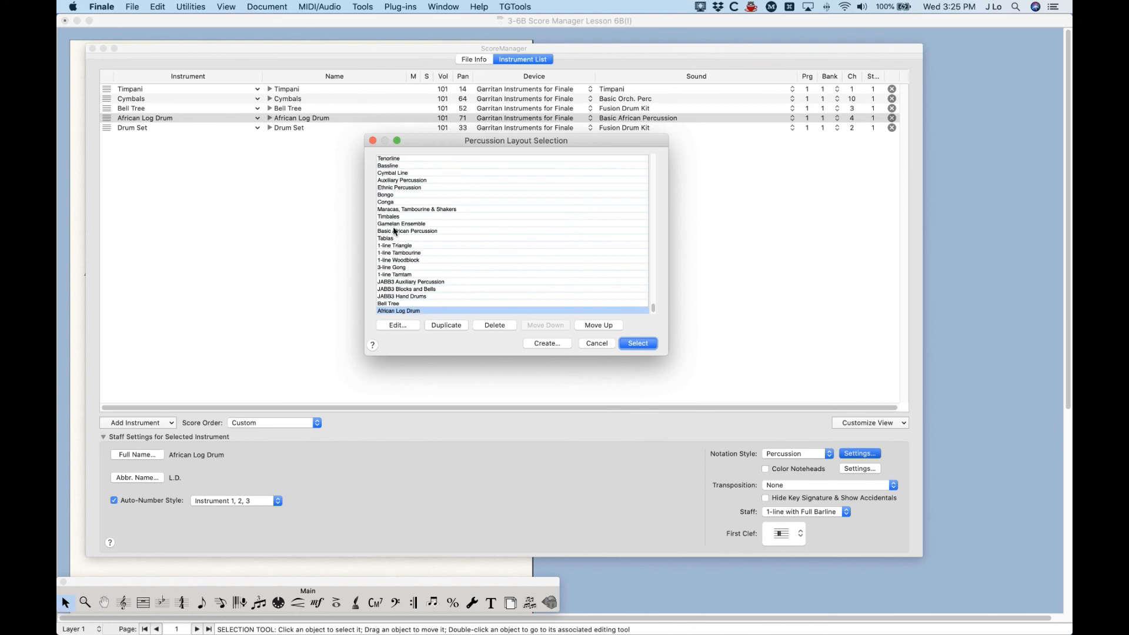
pyautogui.click(597, 342)
# Step: Open the Bell Tree layout from the Bell Tree staff's percussion layouts and examine its name, current MIDI map and note definition
pyautogui.click(109, 110)
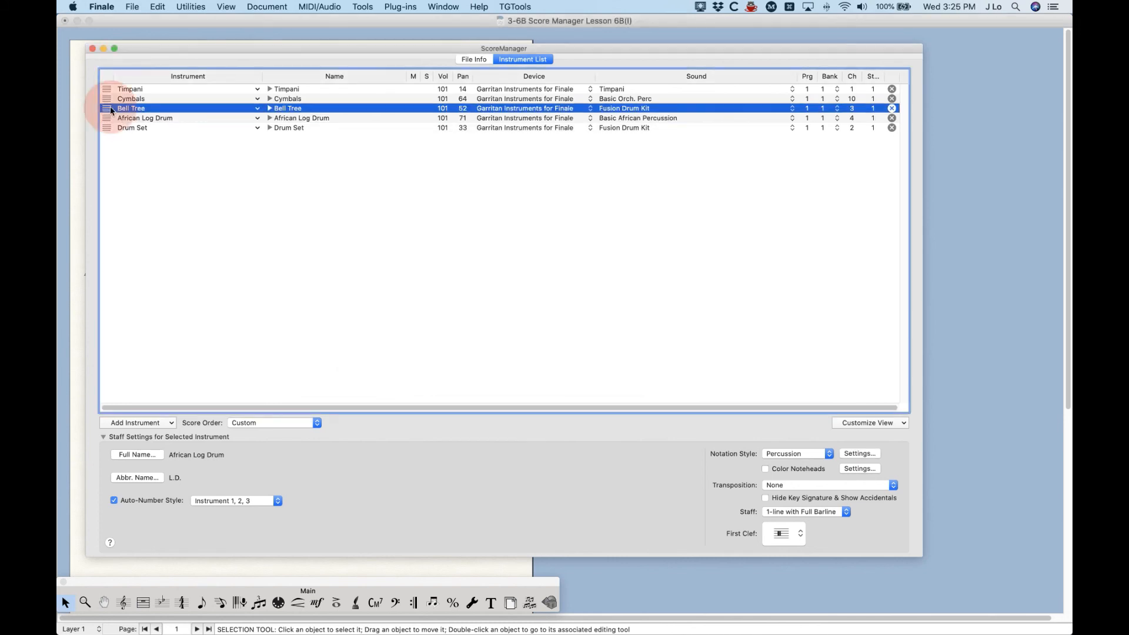
pyautogui.click(857, 454)
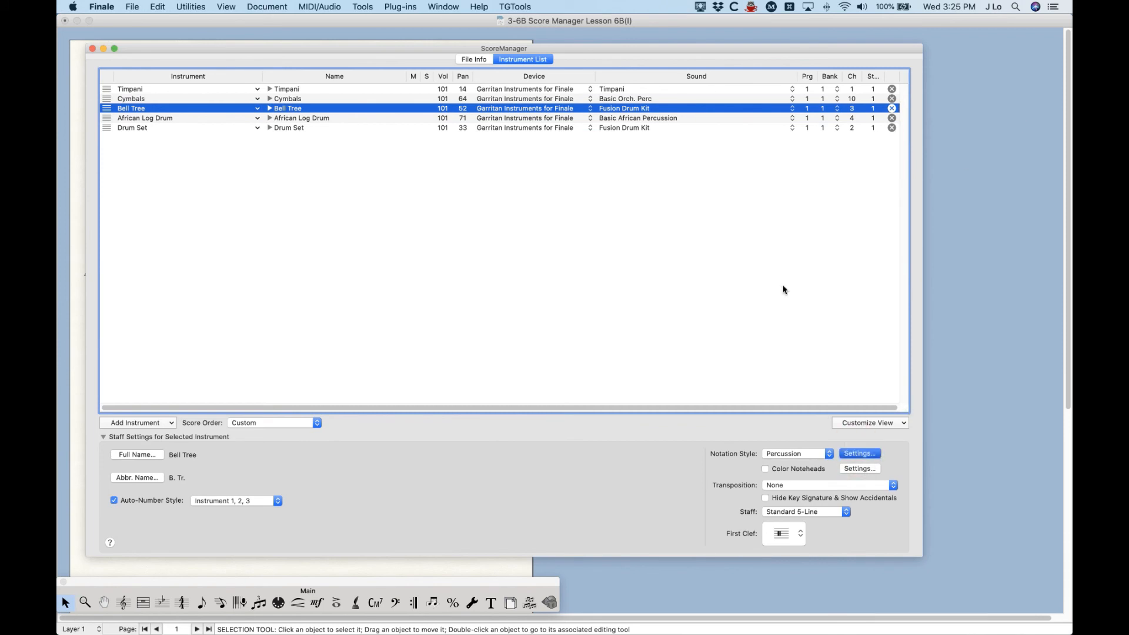
pyautogui.click(392, 302)
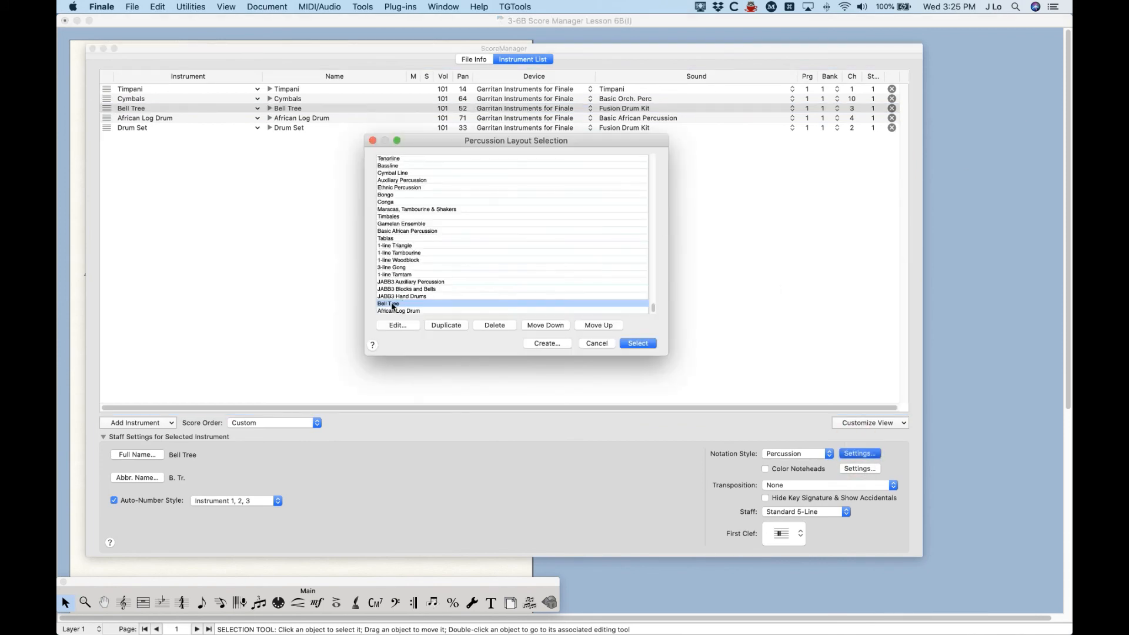
pyautogui.click(397, 325)
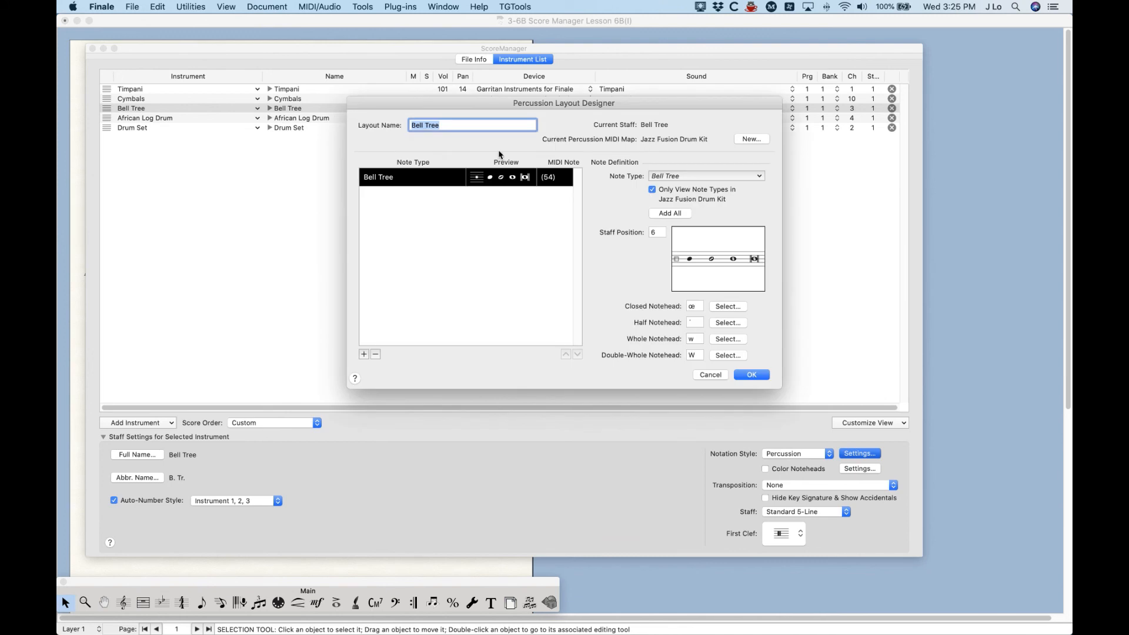
pyautogui.click(541, 106)
pyautogui.moveTo(542, 107); pyautogui.dragTo(482, 113)
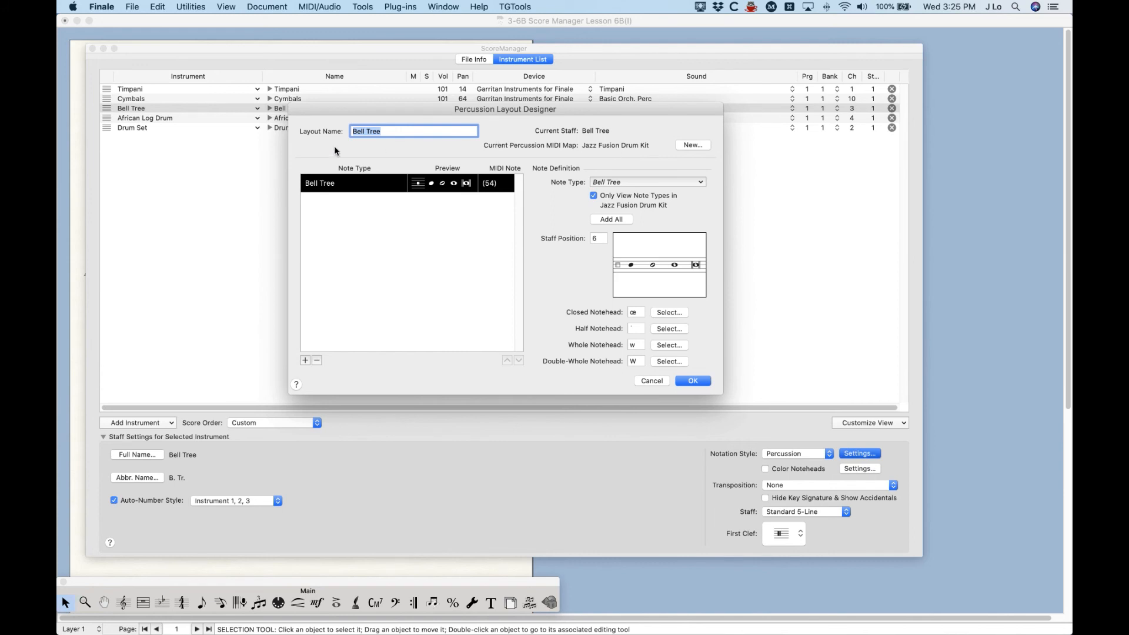
pyautogui.click(399, 130)
pyautogui.moveTo(398, 131); pyautogui.dragTo(282, 129)
pyautogui.moveTo(629, 111); pyautogui.dragTo(603, 160)
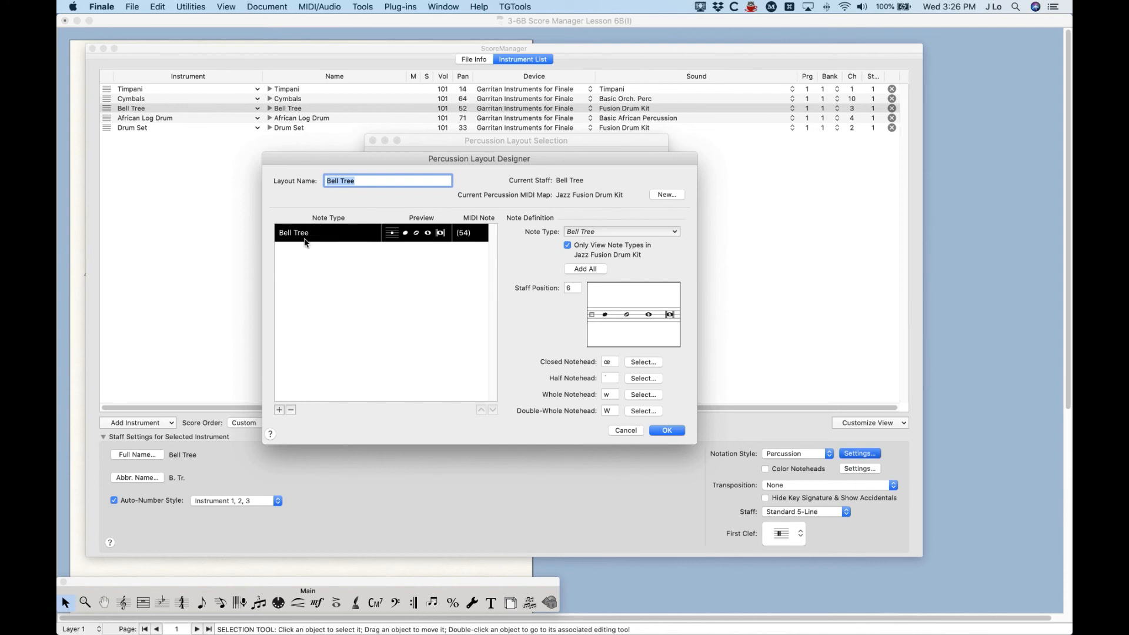
# Step: View the note type categories available in the Jazz Fusion Drum Kit map, and cancel both layout dialogs without changes
pyautogui.click(592, 233)
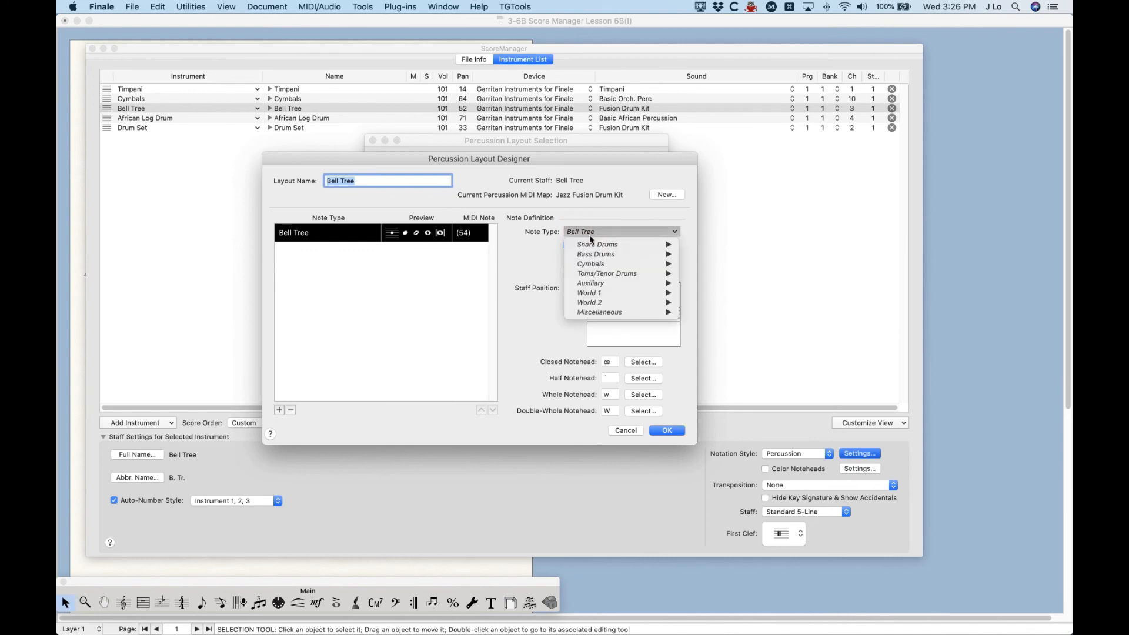
pyautogui.moveTo(595, 247)
pyautogui.click(598, 192)
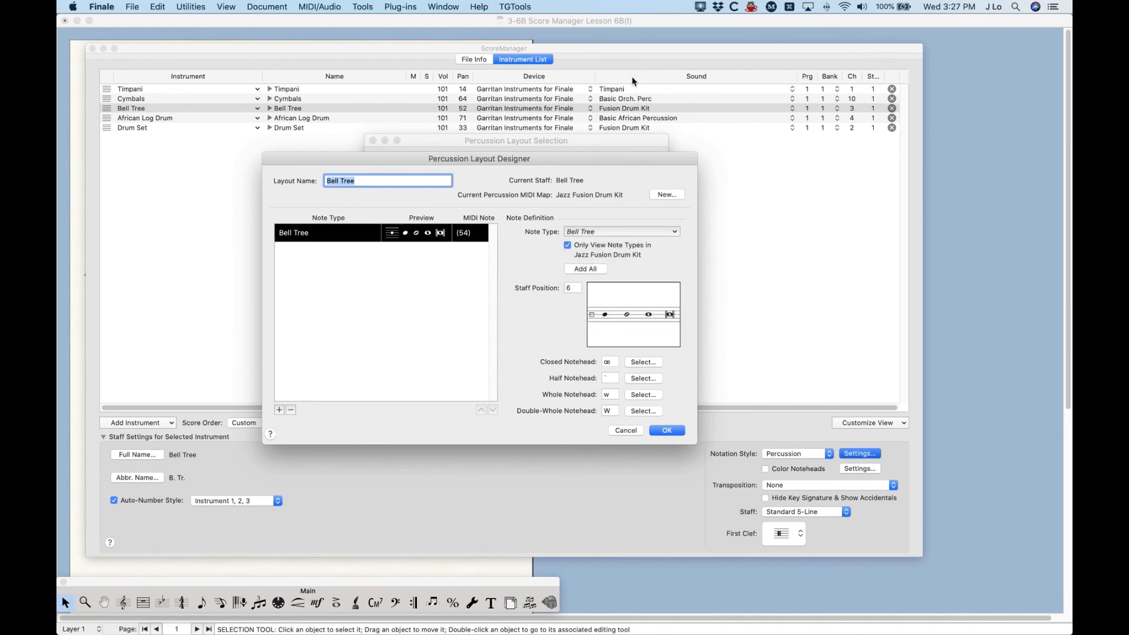
pyautogui.click(626, 430)
pyautogui.click(594, 344)
# Step: Change the Bell Tree's sound to Basic Orch. Perc from the Percussion sounds
pyautogui.click(634, 110)
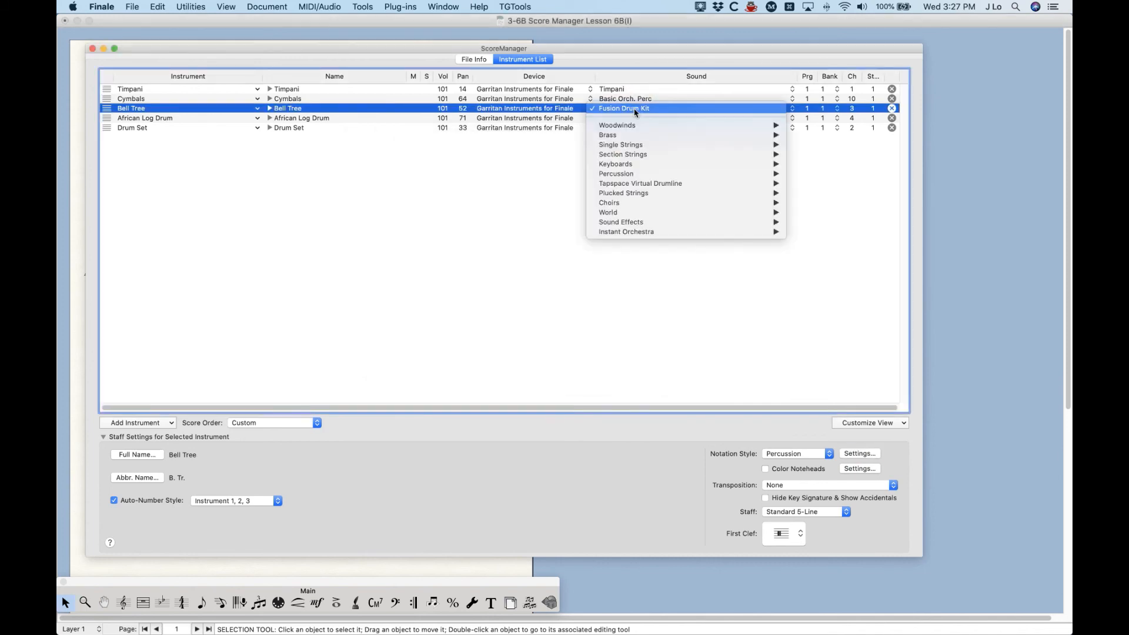
pyautogui.moveTo(625, 231)
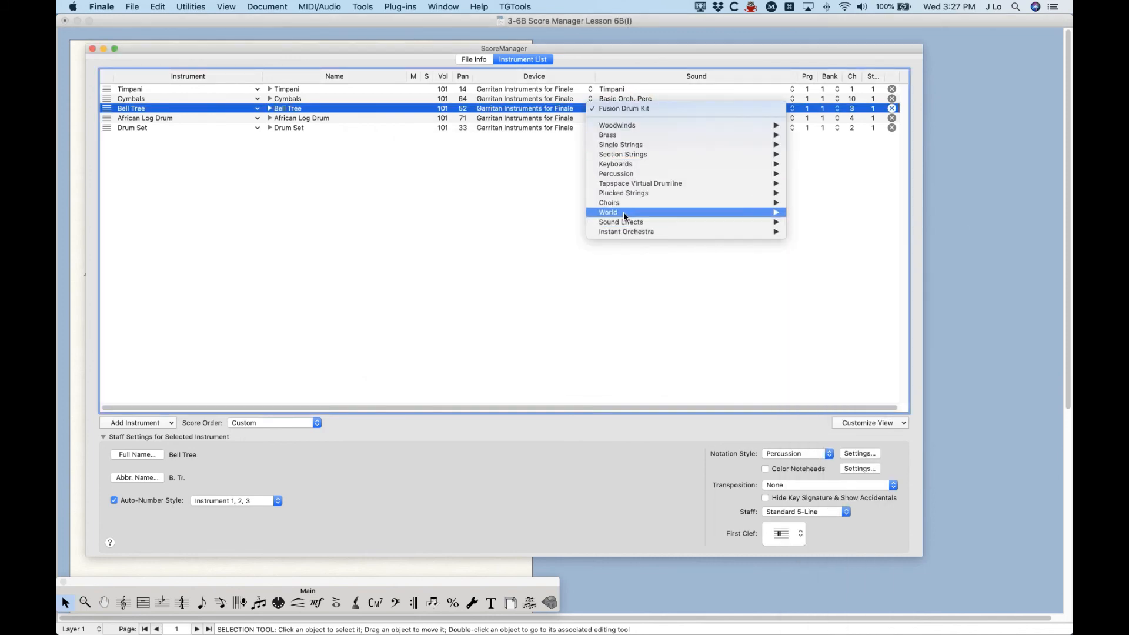
pyautogui.moveTo(625, 175)
pyautogui.click(835, 172)
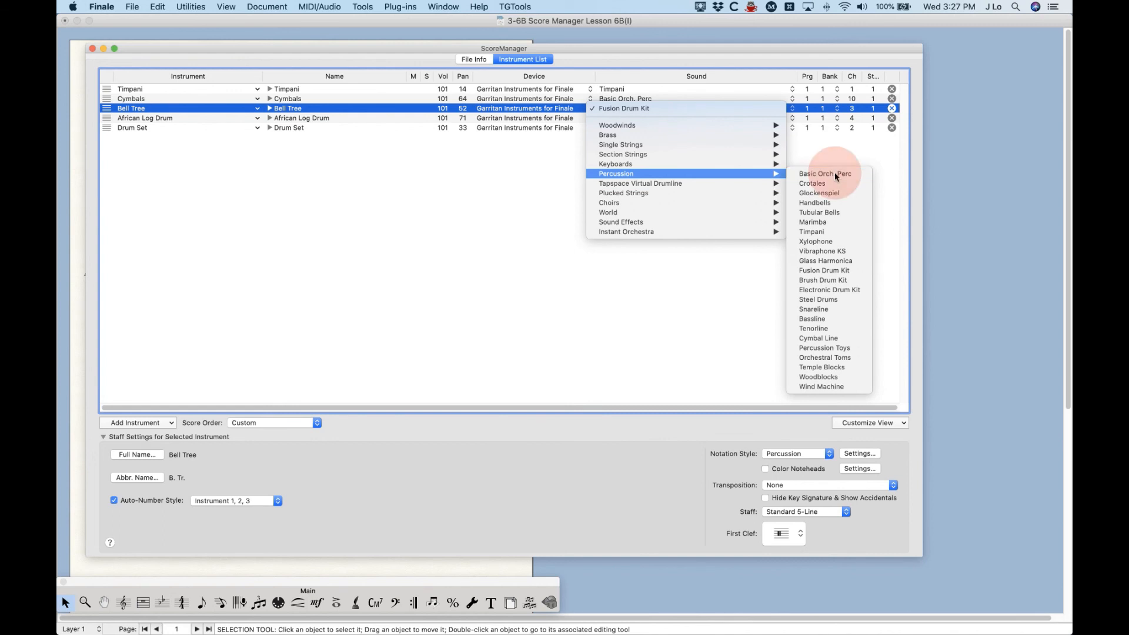
# Step: Open the Bell Tree layout again and check which note types are available in the Basic Orchestral Percussion map
pyautogui.click(864, 455)
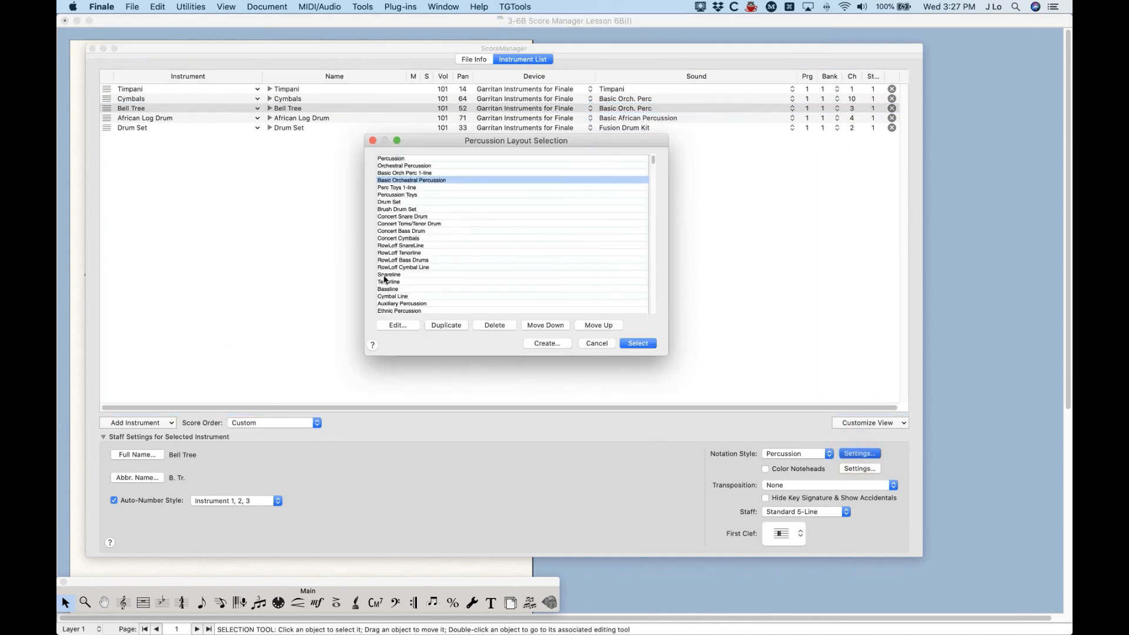
pyautogui.scroll(-5, 387, 281)
pyautogui.click(392, 304)
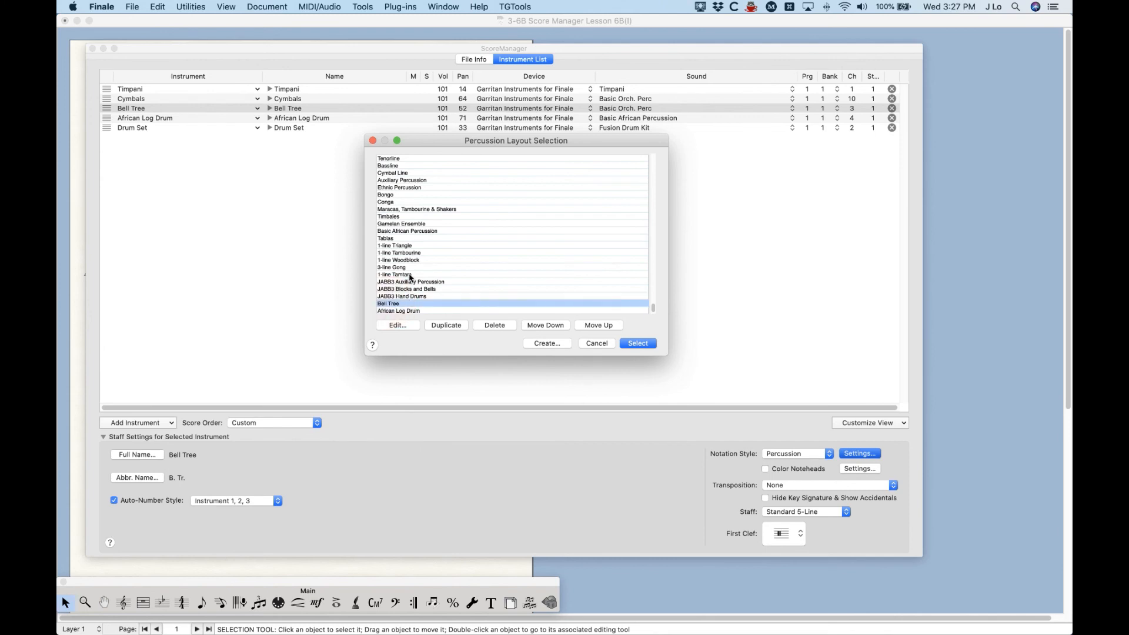
pyautogui.click(396, 325)
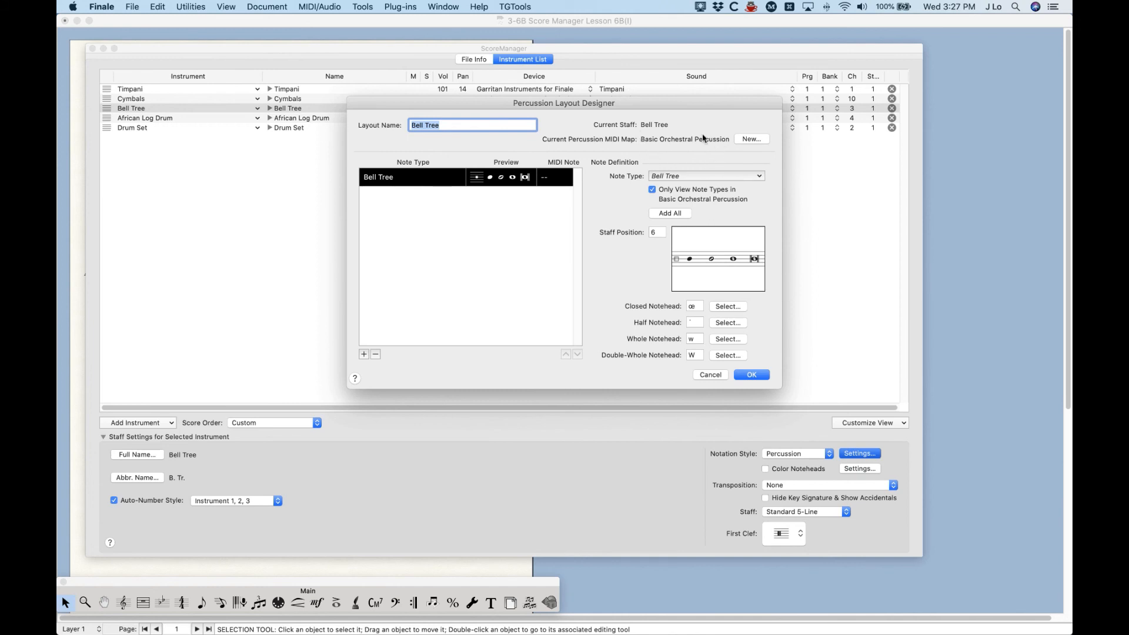
pyautogui.moveTo(606, 106); pyautogui.dragTo(581, 150)
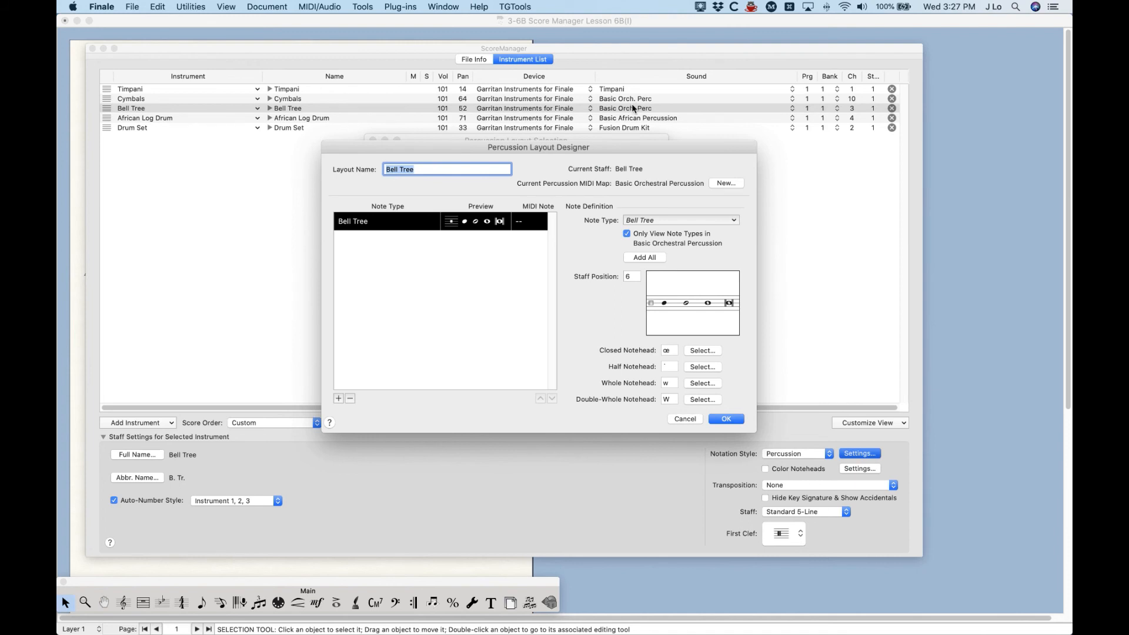
pyautogui.click(662, 224)
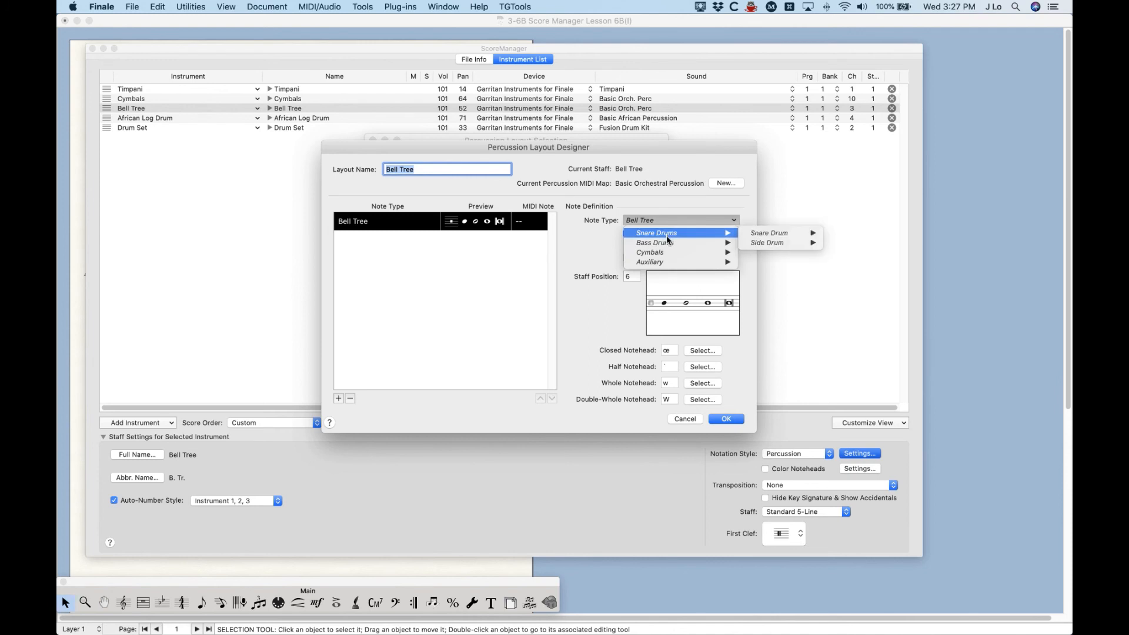
pyautogui.moveTo(667, 246)
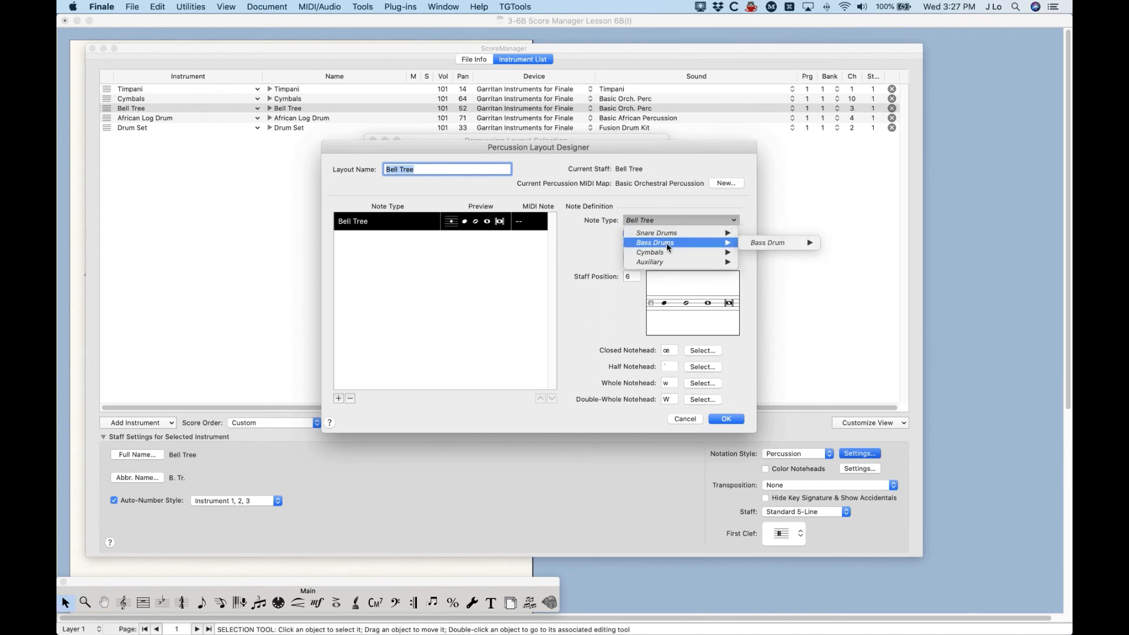
pyautogui.click(663, 185)
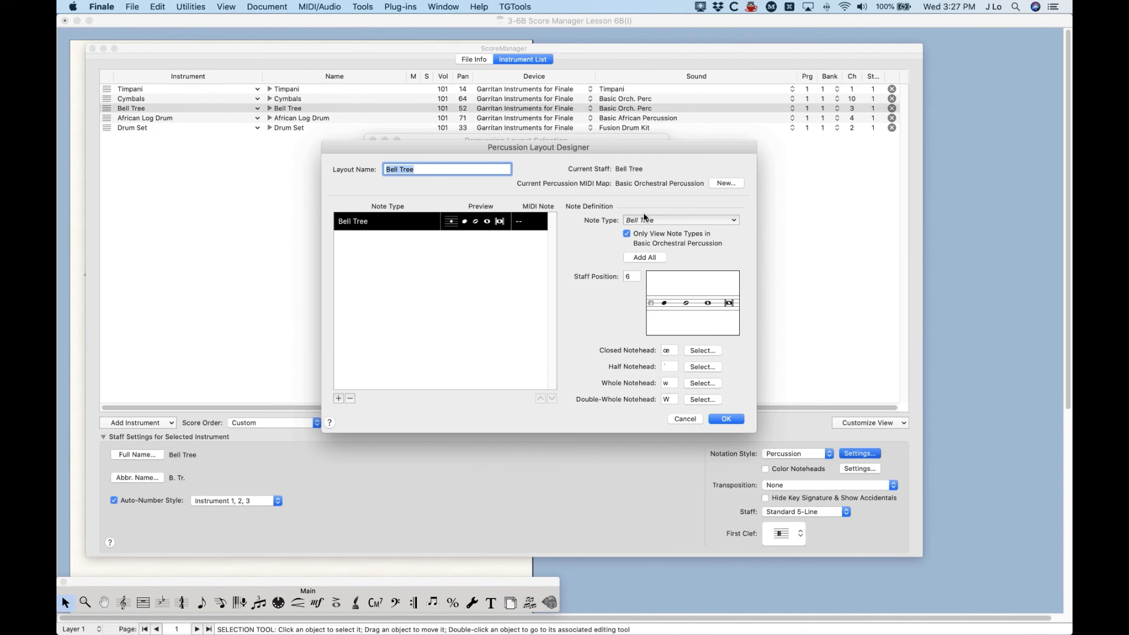
# Step: Lift the Basic Orchestral Percussion note type restriction, browse the Snare Drums and Auxiliary note types, and cancel both layout dialogs
pyautogui.click(626, 234)
pyautogui.click(661, 221)
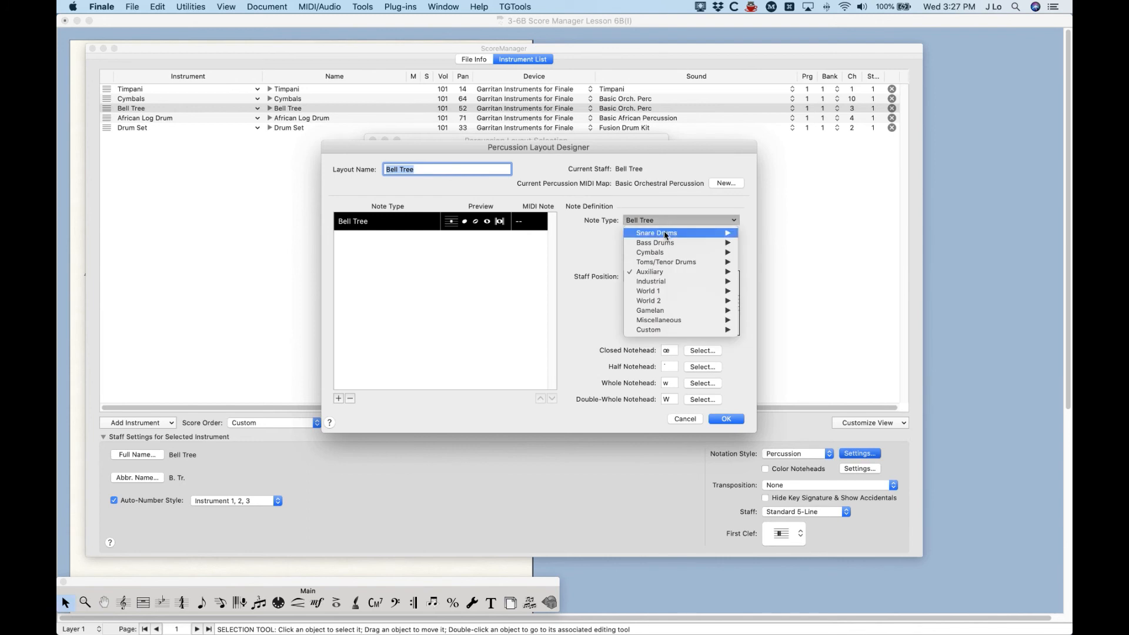
pyautogui.moveTo(661, 233)
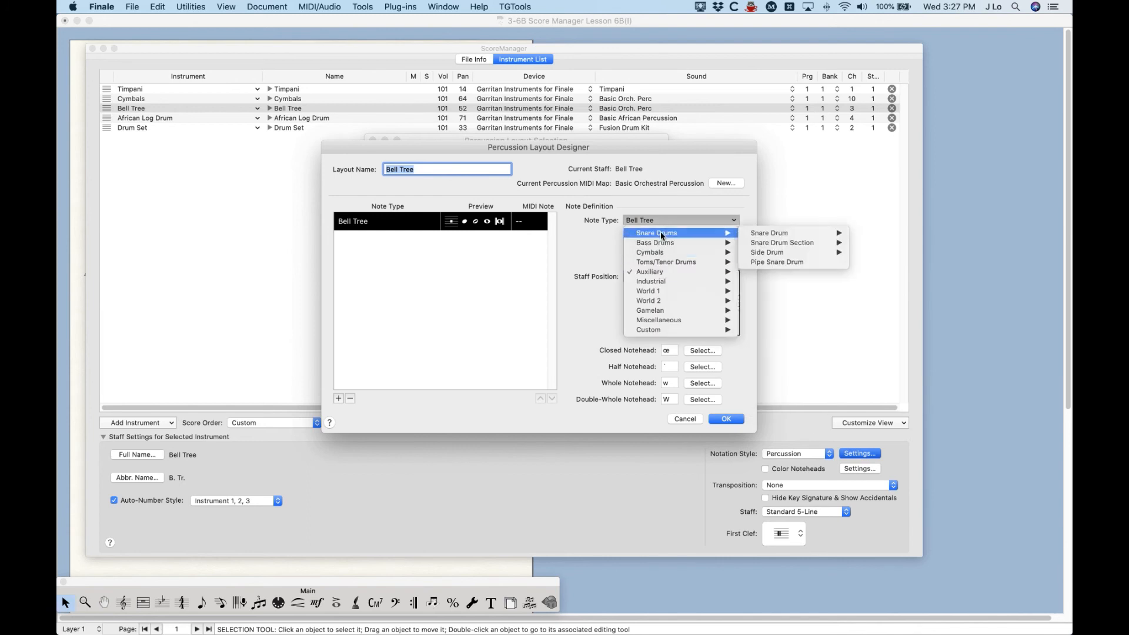
pyautogui.moveTo(766, 238)
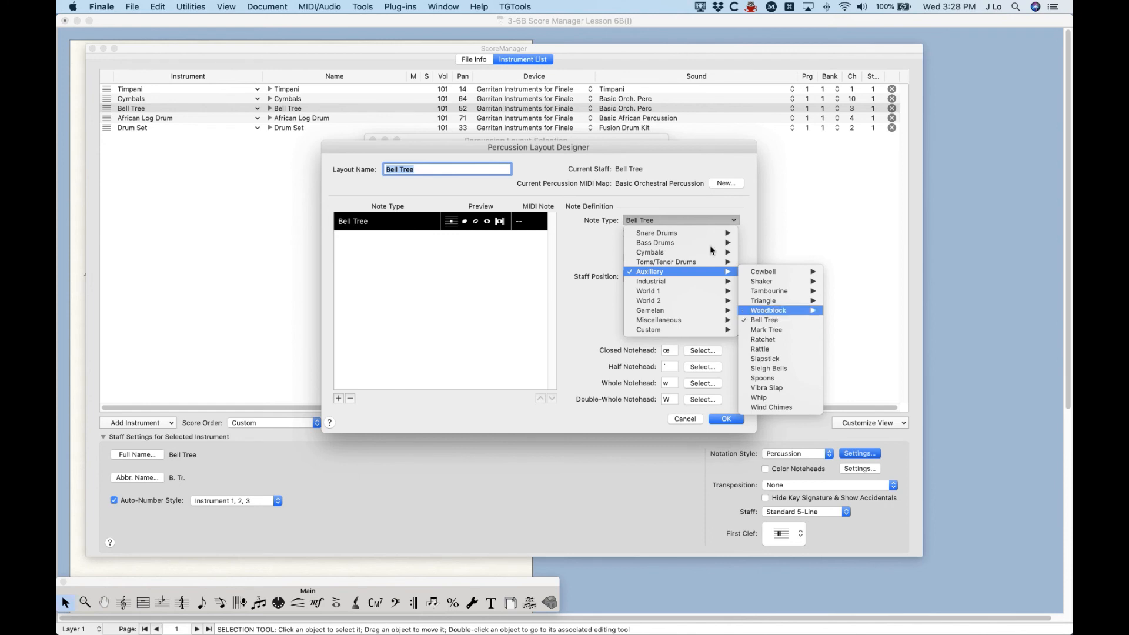
pyautogui.click(654, 188)
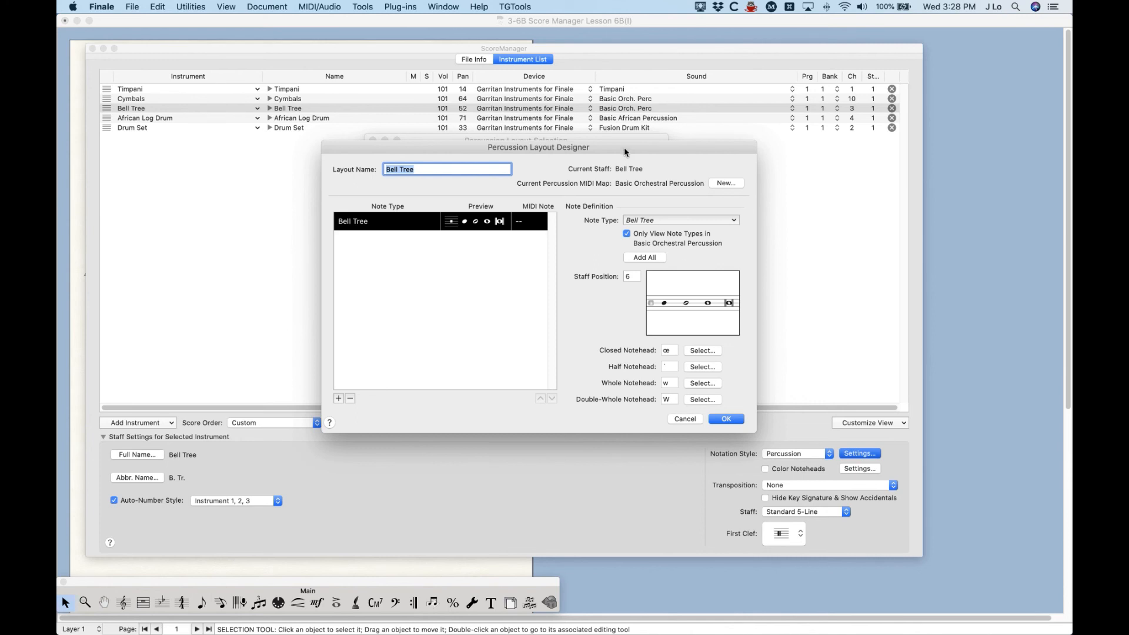
pyautogui.moveTo(623, 146); pyautogui.dragTo(612, 155)
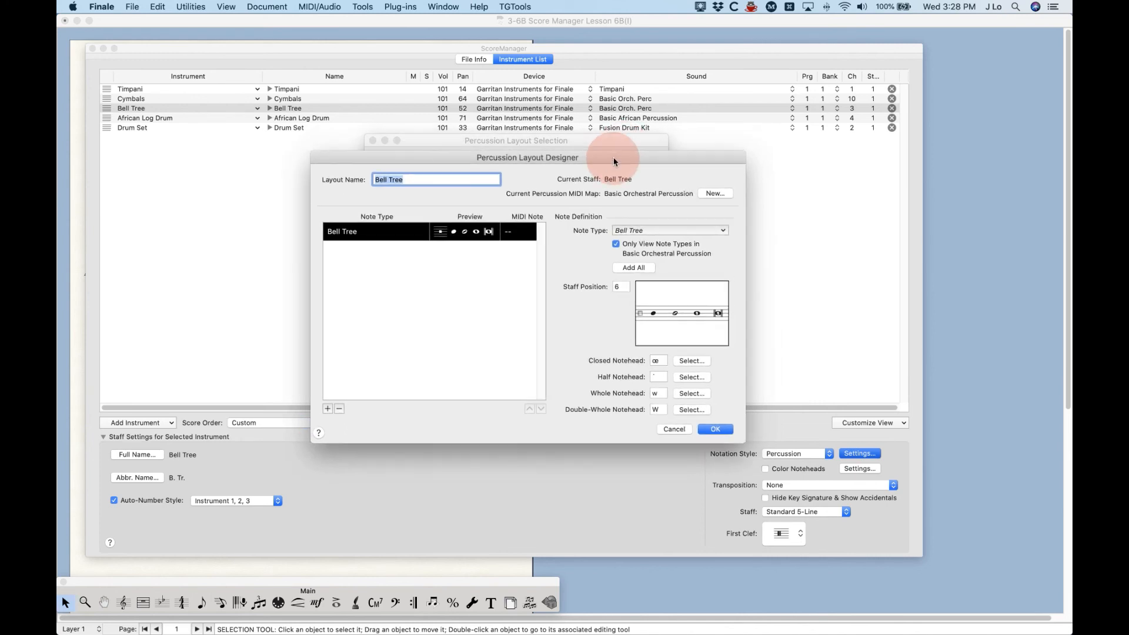
pyautogui.click(673, 429)
pyautogui.click(596, 343)
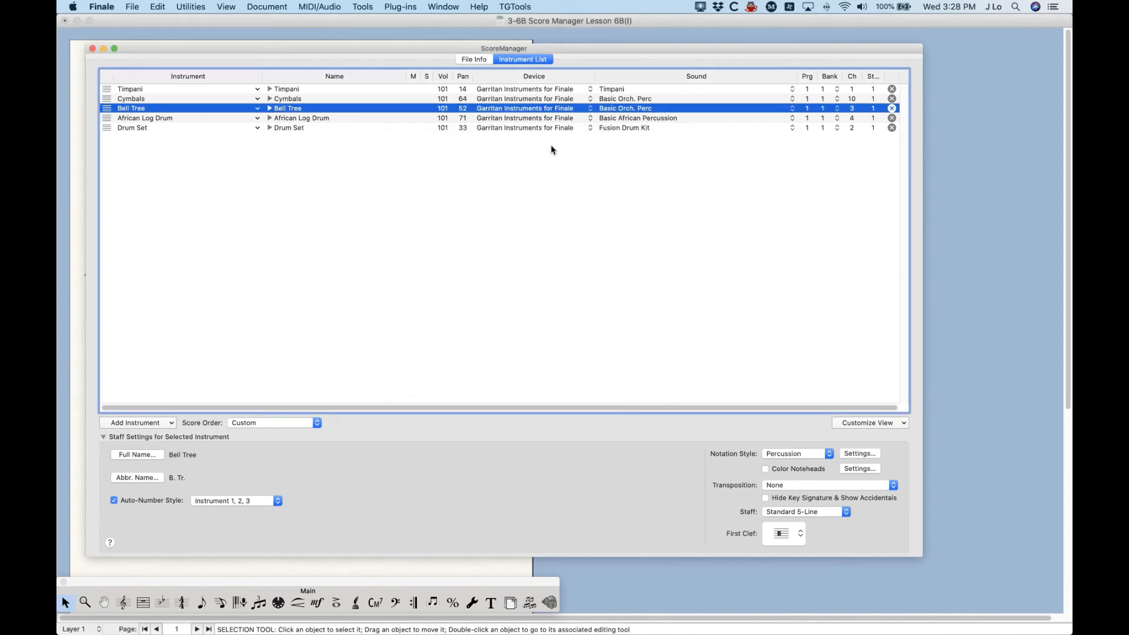
# Step: Set the Bell Tree's playback device to SmartMusic SoftSynth and open its Bell Tree percussion layout for editing
pyautogui.click(513, 109)
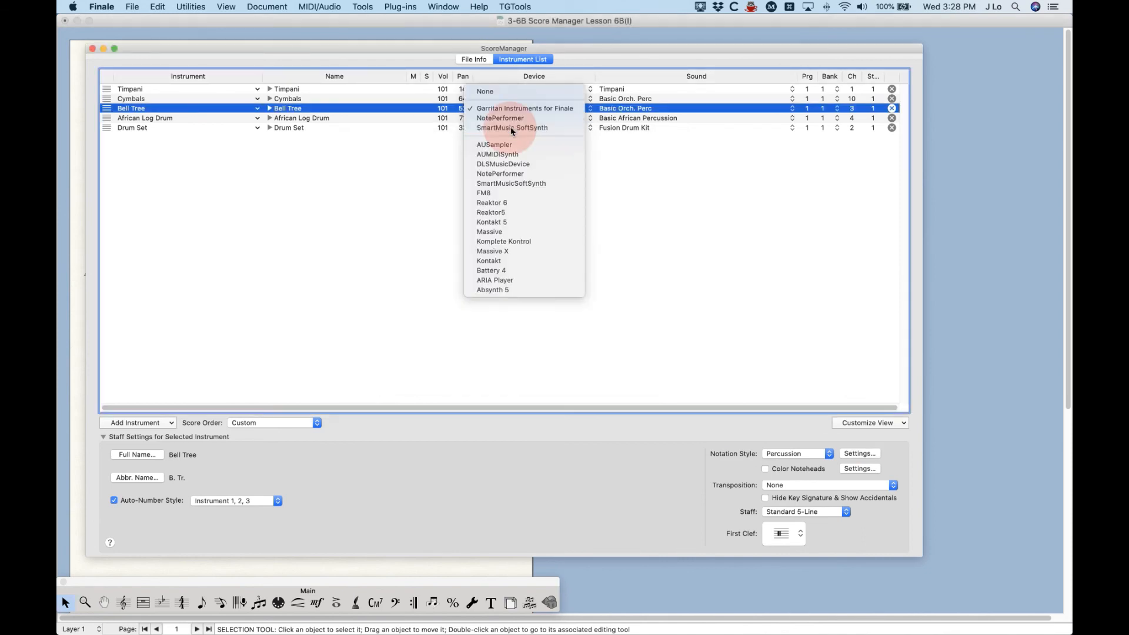
pyautogui.click(512, 127)
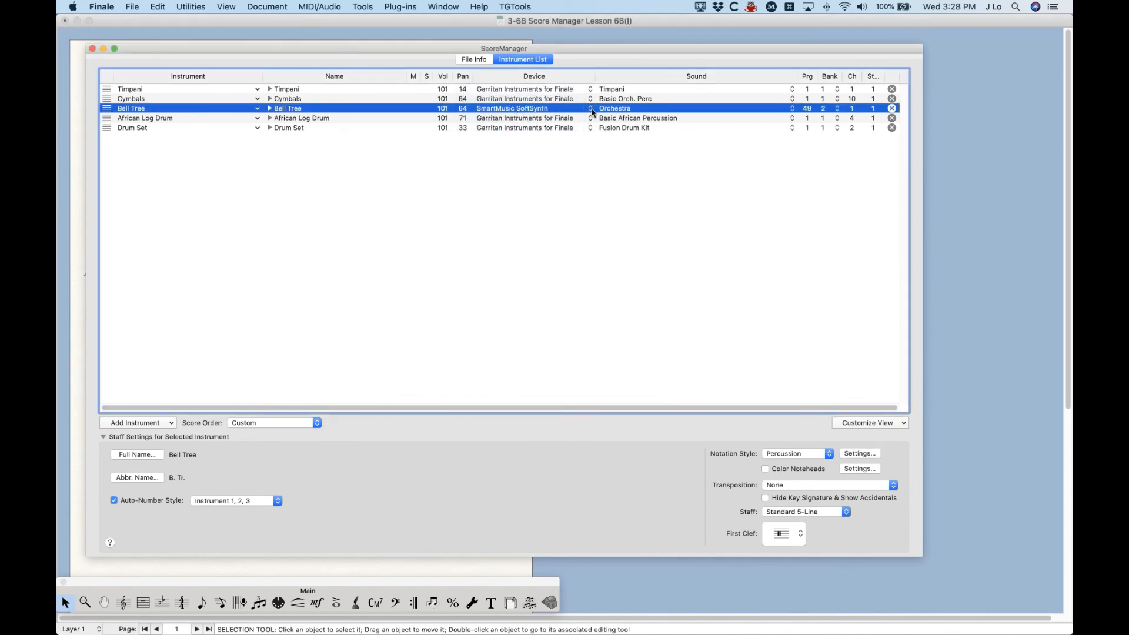
pyautogui.click(861, 455)
pyautogui.scroll(-5, 392, 267)
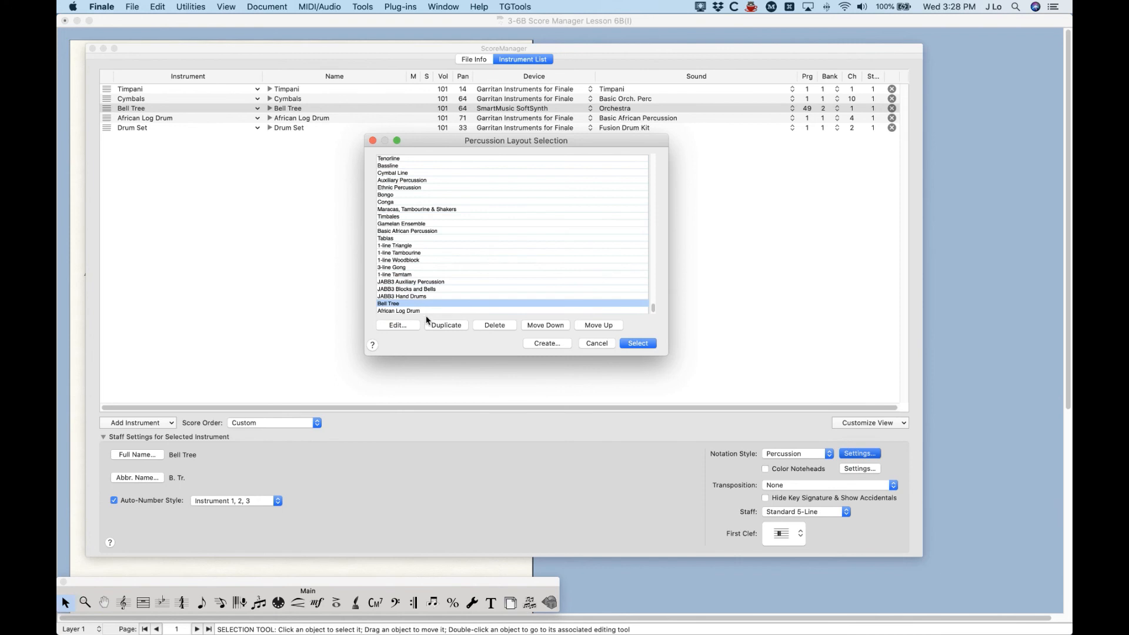
pyautogui.click(407, 326)
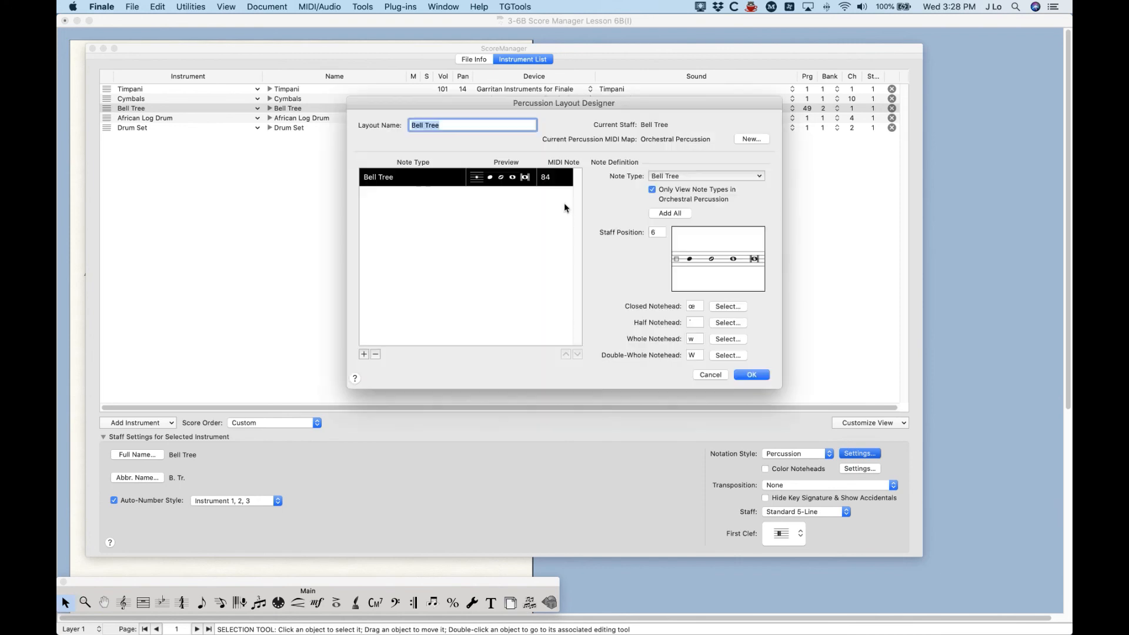
# Step: View the note types available in the Orchestral Percussion map, including the Auxiliary category, keeping Bell Tree as the note type
pyautogui.click(699, 177)
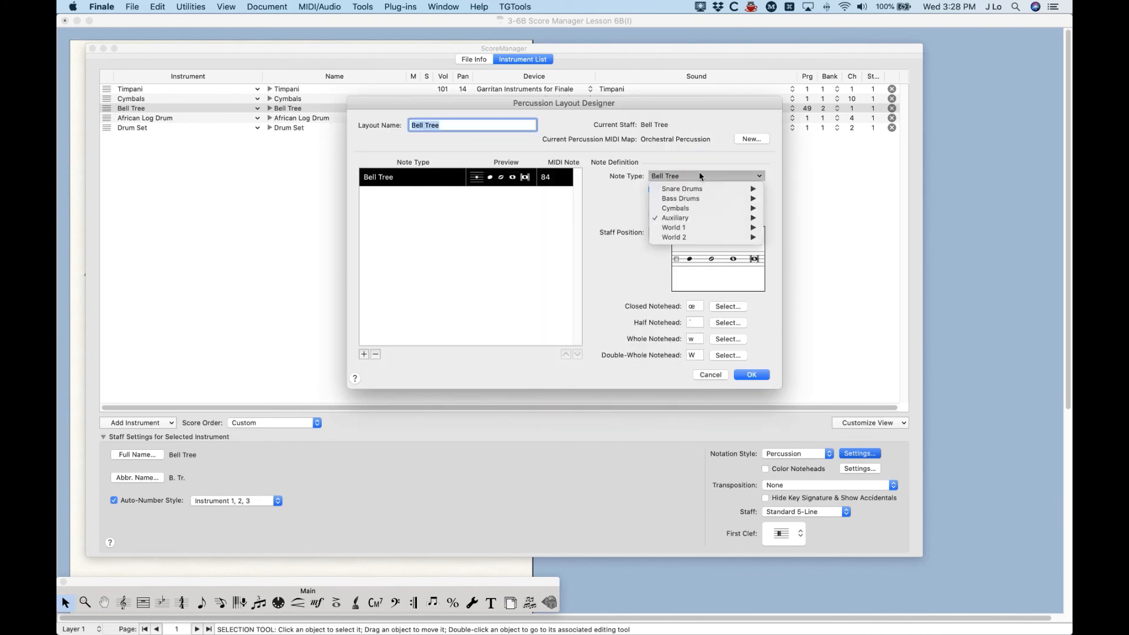
pyautogui.moveTo(682, 217)
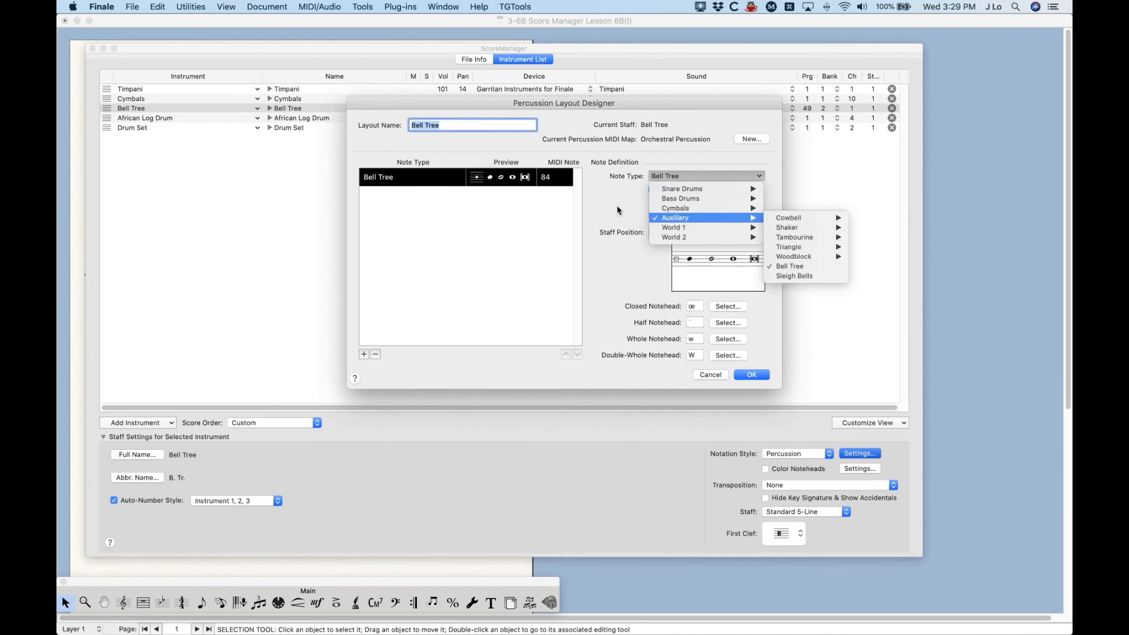
pyautogui.click(604, 177)
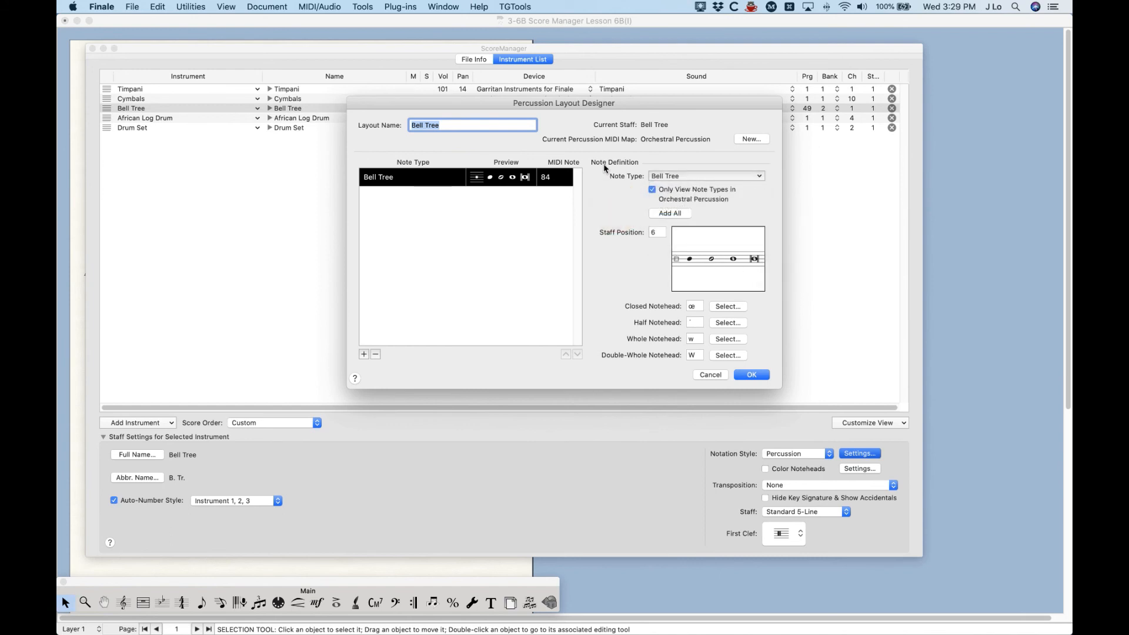
pyautogui.moveTo(664, 98); pyautogui.dragTo(644, 145)
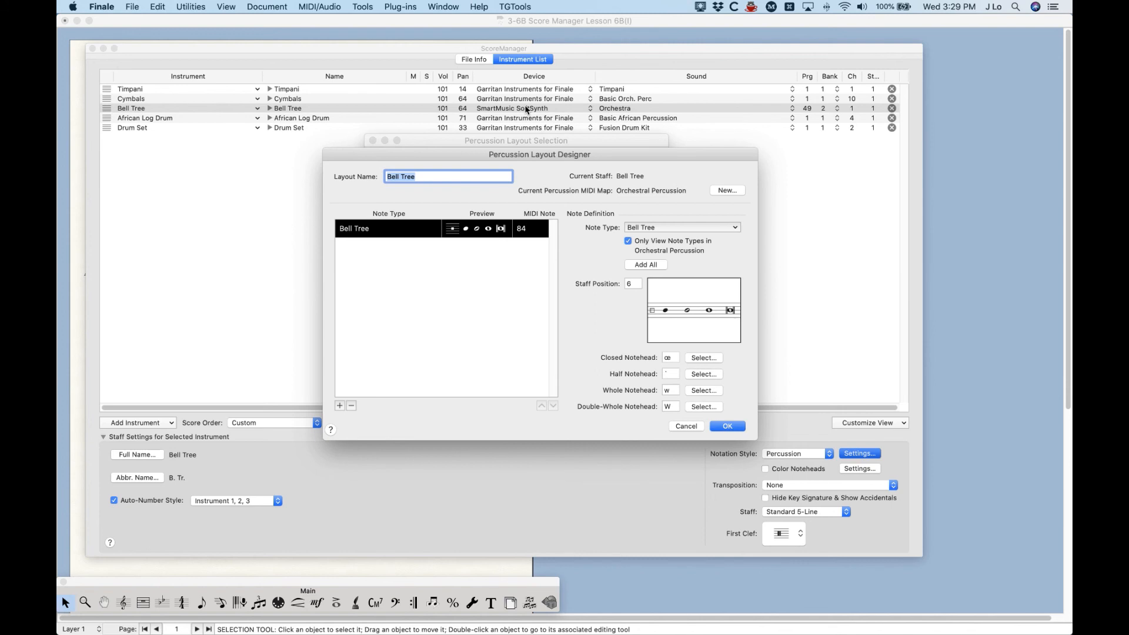
# Step: Compare the Bell Tree layout's note type choices with the Orchestral Percussion restriction off and on, and close both layout dialogs
pyautogui.click(628, 241)
pyautogui.click(646, 228)
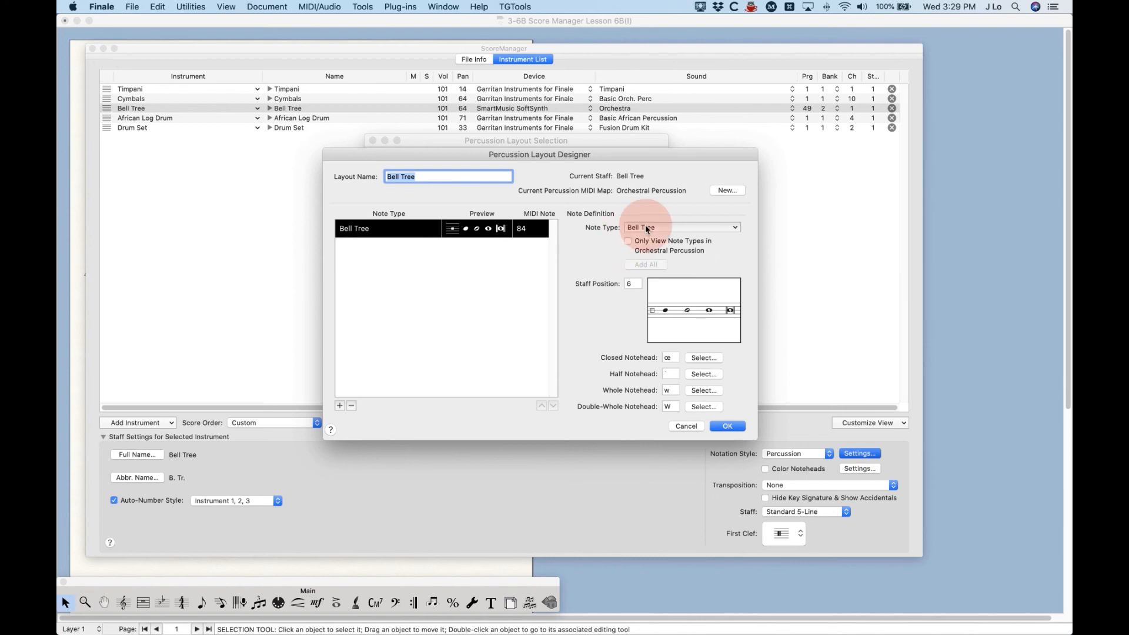
pyautogui.click(585, 228)
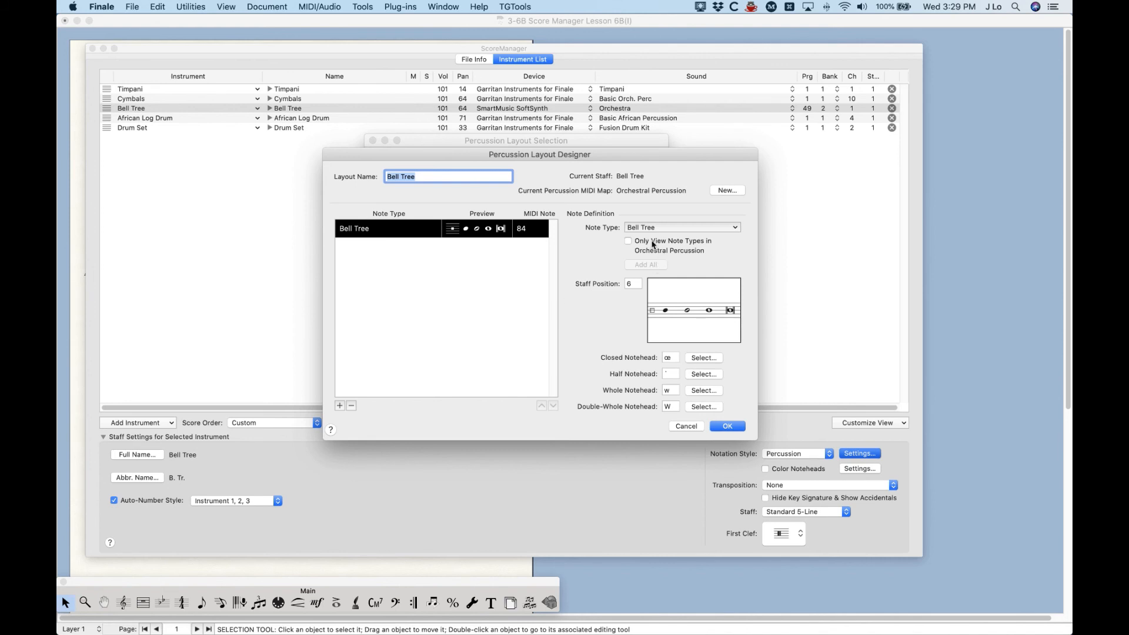
pyautogui.click(628, 241)
pyautogui.click(654, 243)
pyautogui.click(638, 229)
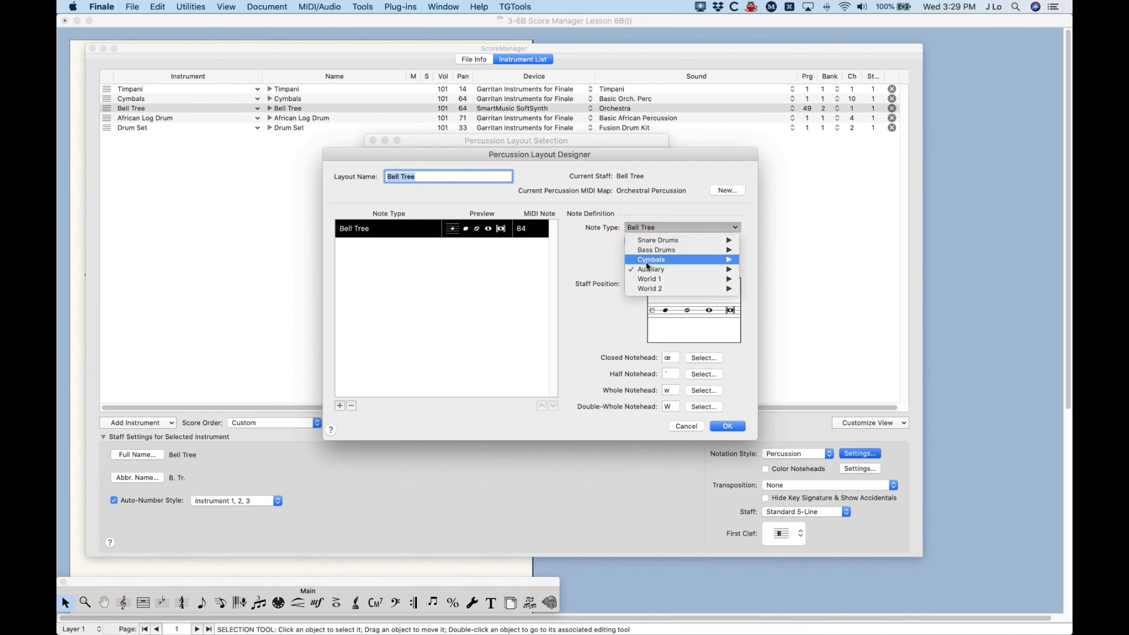
pyautogui.click(597, 245)
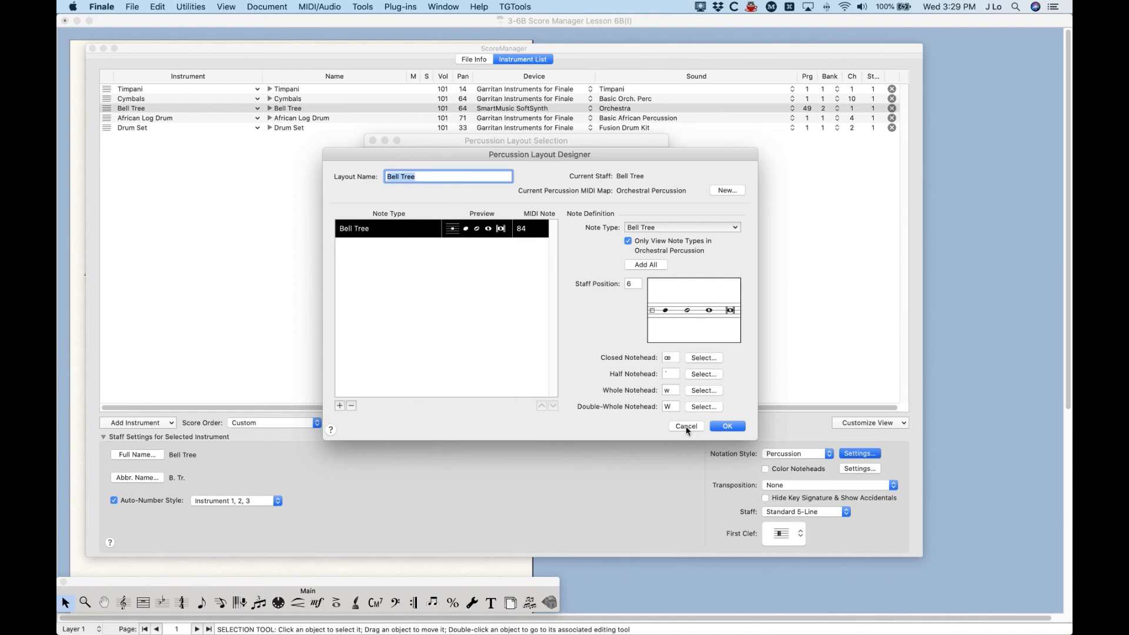
pyautogui.click(726, 425)
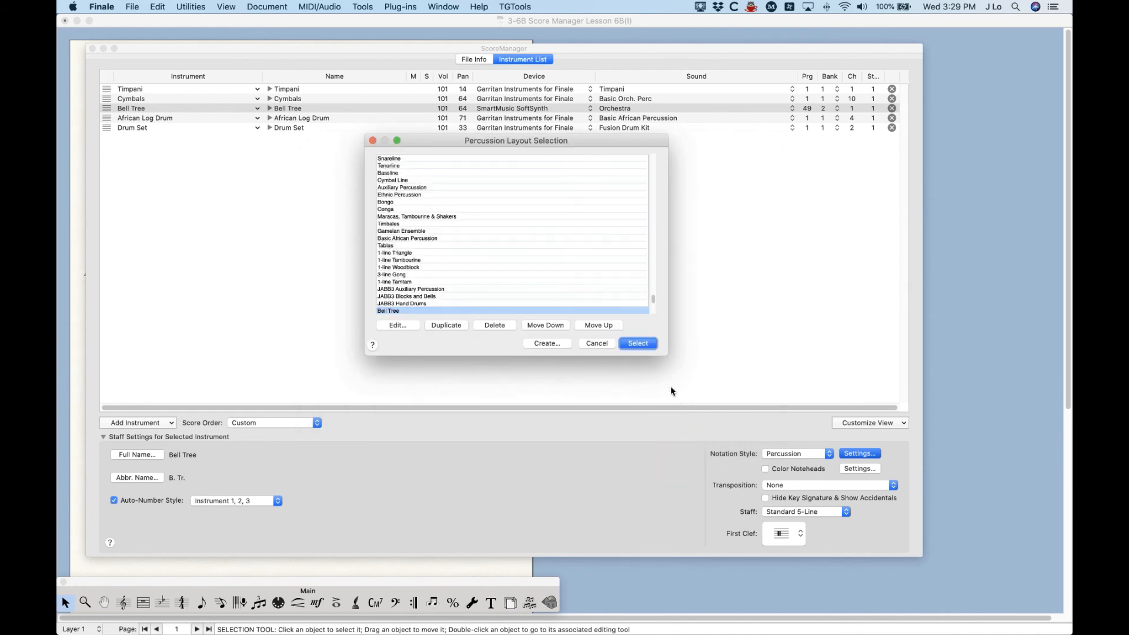
pyautogui.click(595, 344)
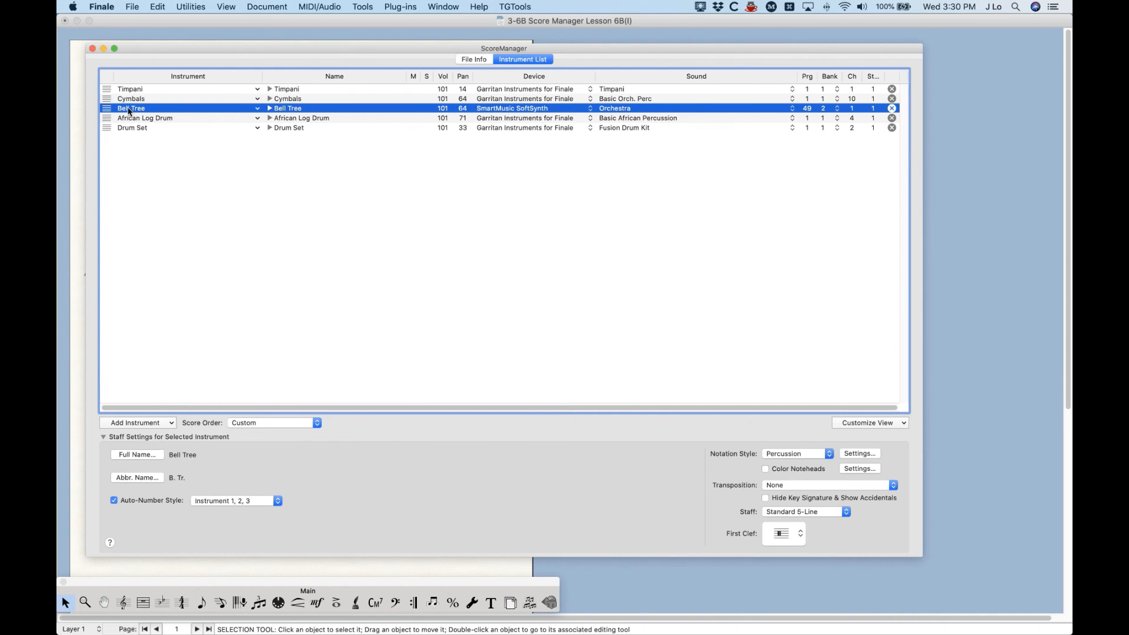
# Step: Set the Bell Tree's playback device to Garritan Instruments for Finale
pyautogui.click(520, 108)
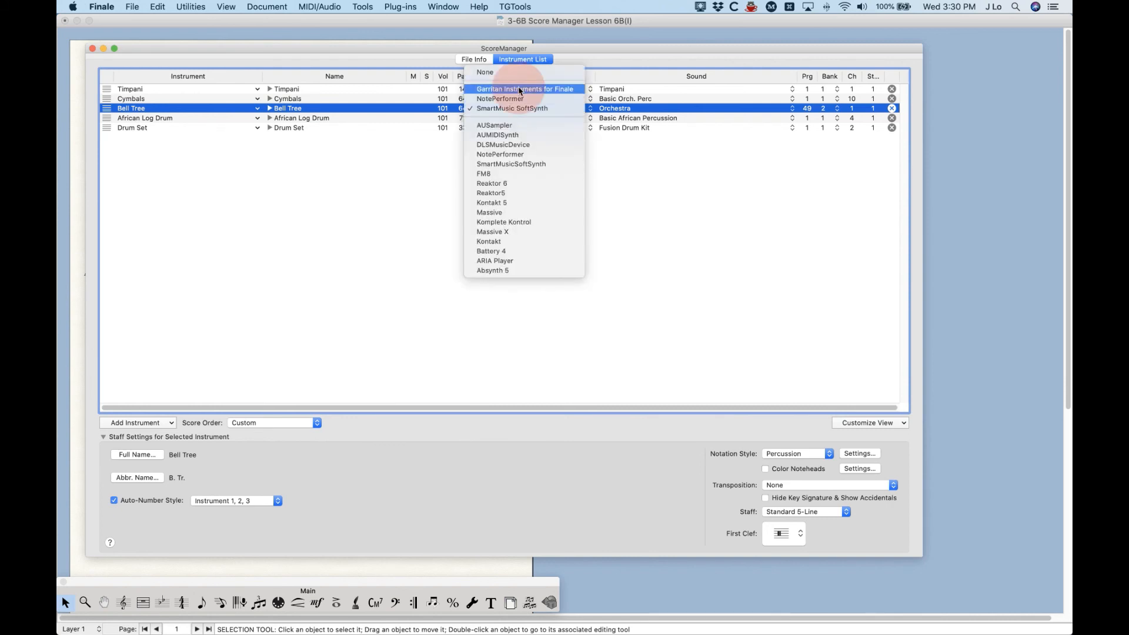
pyautogui.click(520, 88)
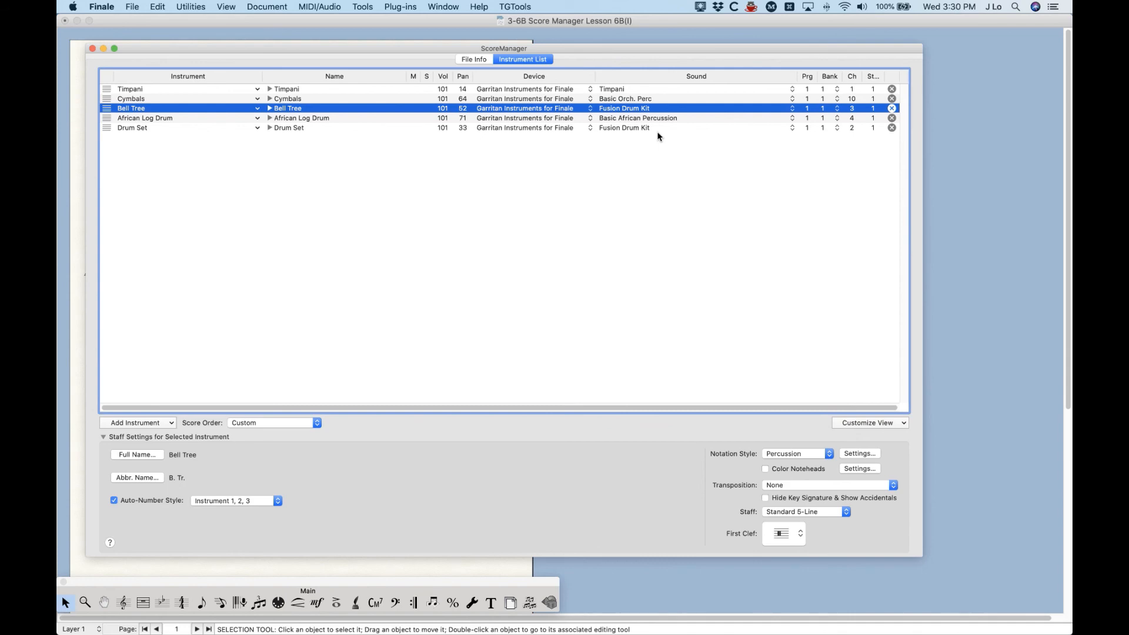
# Step: Switch to Safari and look over the Percussion MIDI Maps manual pages, including Tapspace Drumline, ending on Garritan Instruments for Finale
pyautogui.hotkey('ctrl', 'Up')
pyautogui.click(435, 190)
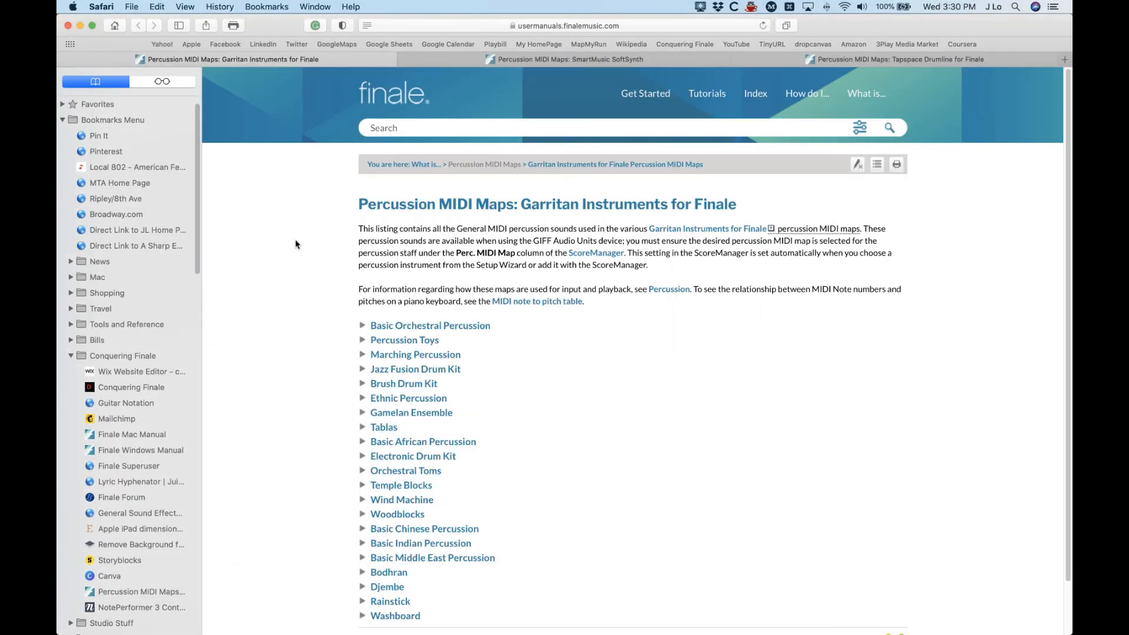
pyautogui.scroll(-1, 319, 328)
pyautogui.scroll(1, 319, 328)
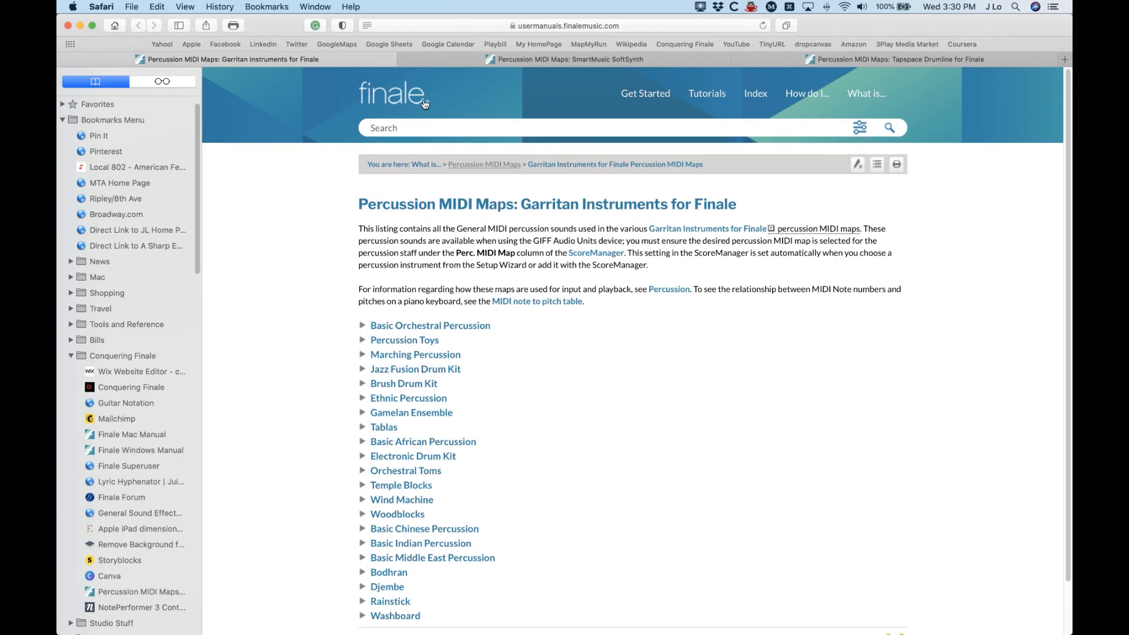
pyautogui.click(476, 60)
pyautogui.click(834, 61)
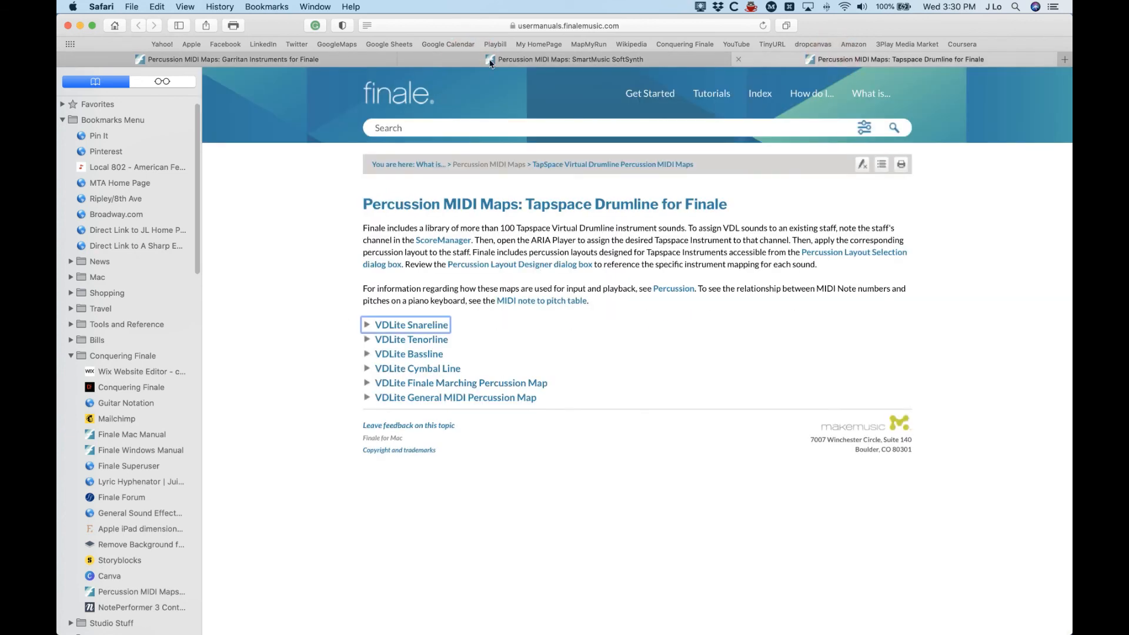
pyautogui.click(295, 61)
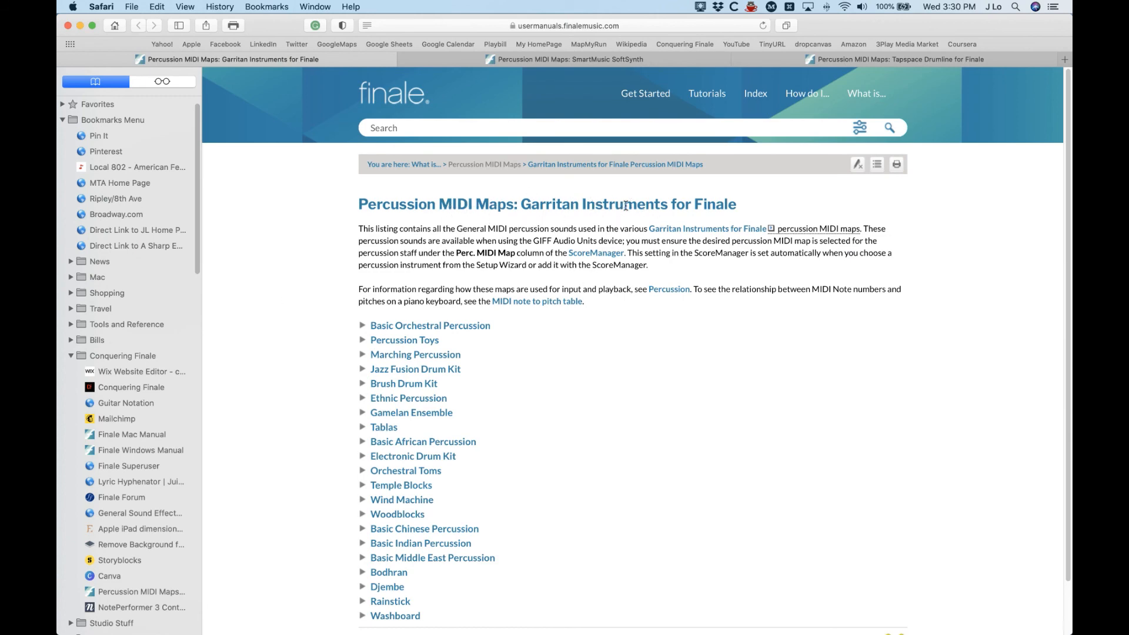
# Step: Expand the Basic Orchestral Percussion map in the Garritan listing, review its MIDI note numbers and note types, and collapse it
pyautogui.scroll(-2, 280, 358)
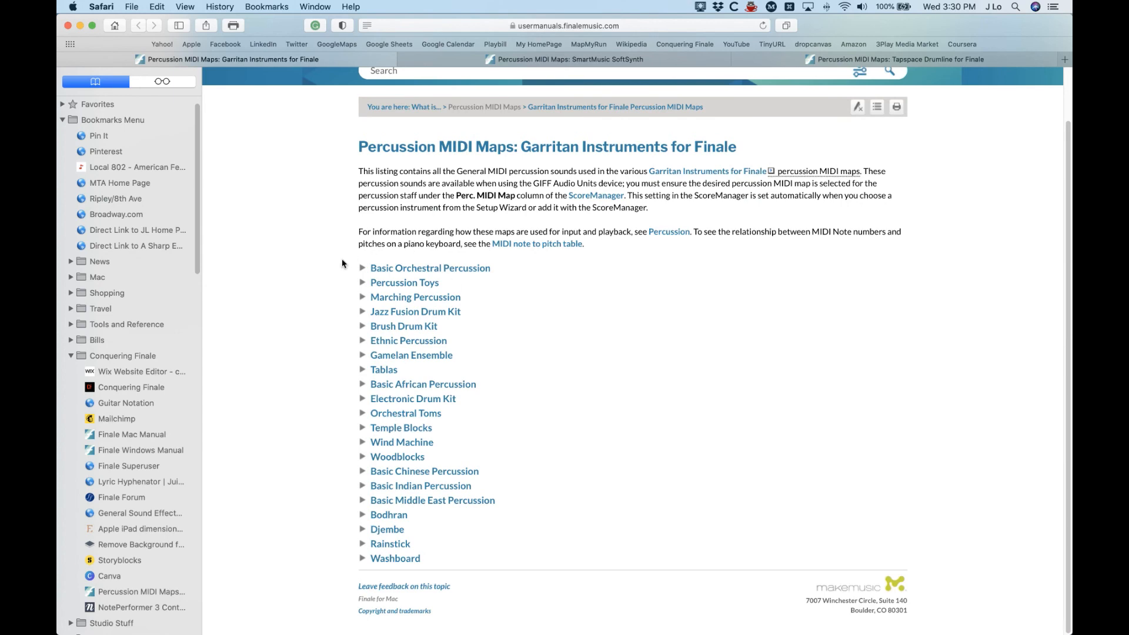
pyautogui.click(363, 268)
pyautogui.scroll(-8, 326, 279)
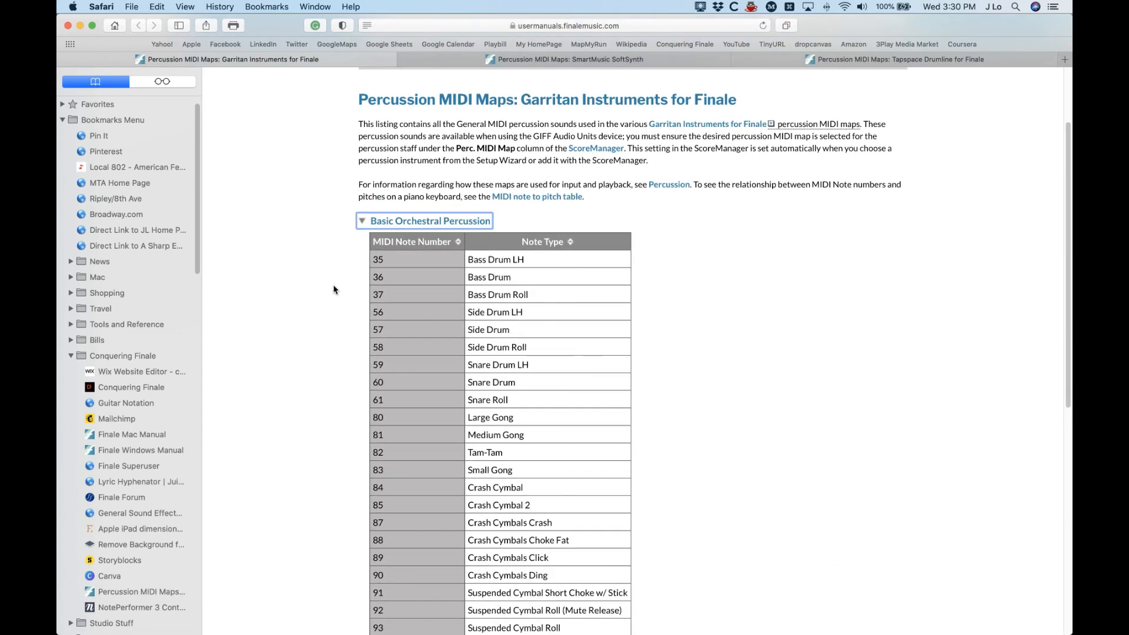
pyautogui.scroll(5, 333, 289)
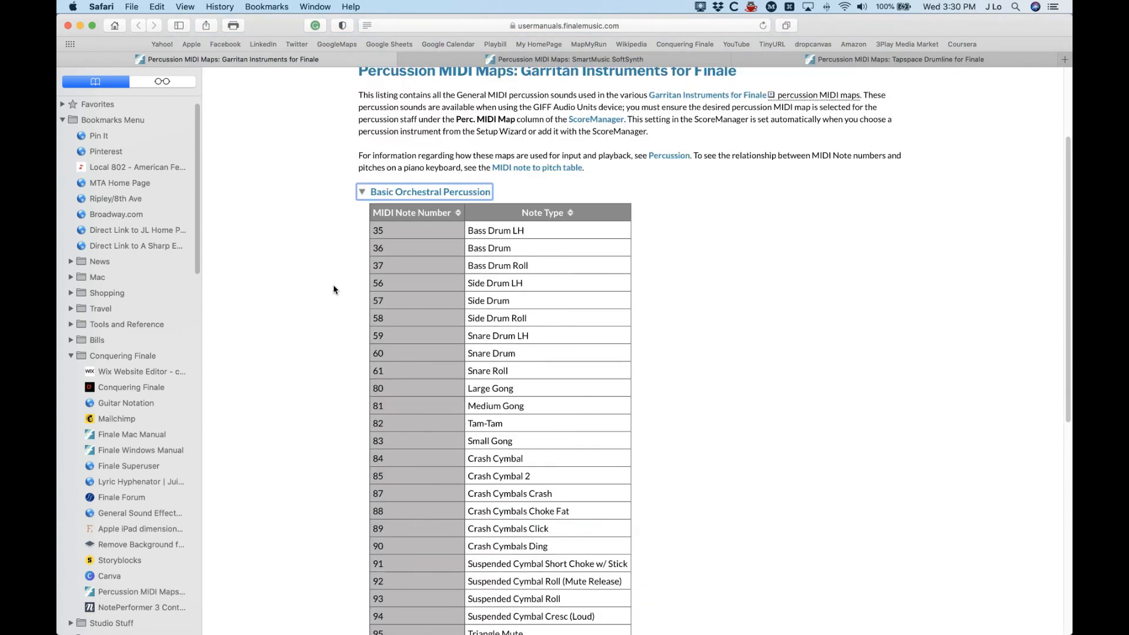
pyautogui.scroll(-2, 333, 289)
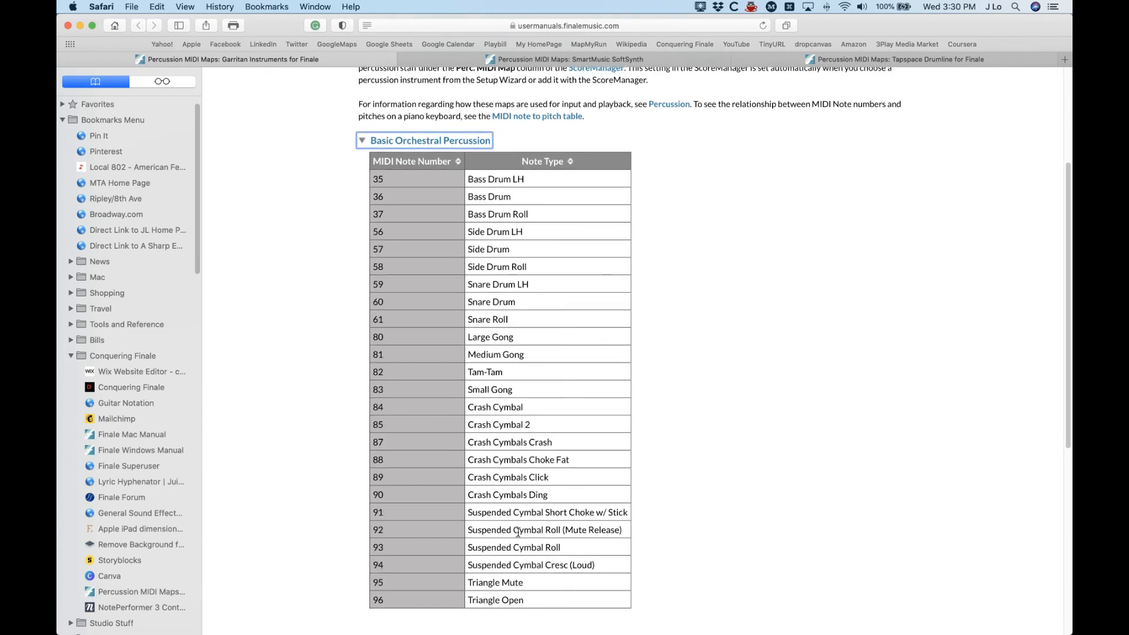
pyautogui.click(362, 140)
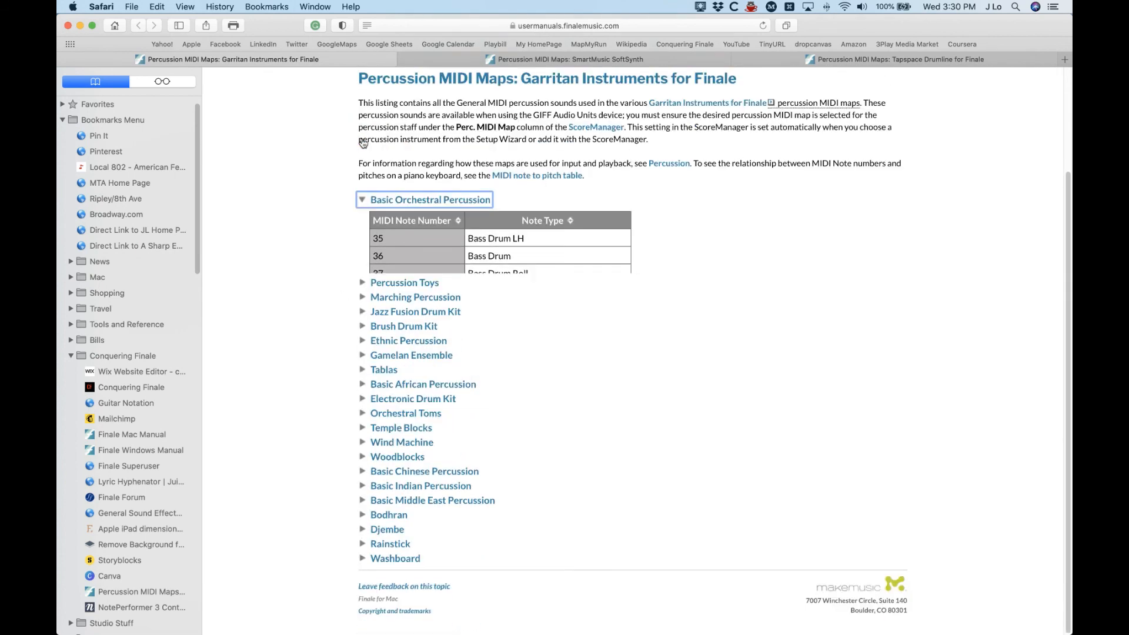
# Step: Expand the Jazz Fusion Drum Kit map to view its note types, collapse it, and look over the remaining Garritan maps
pyautogui.click(363, 312)
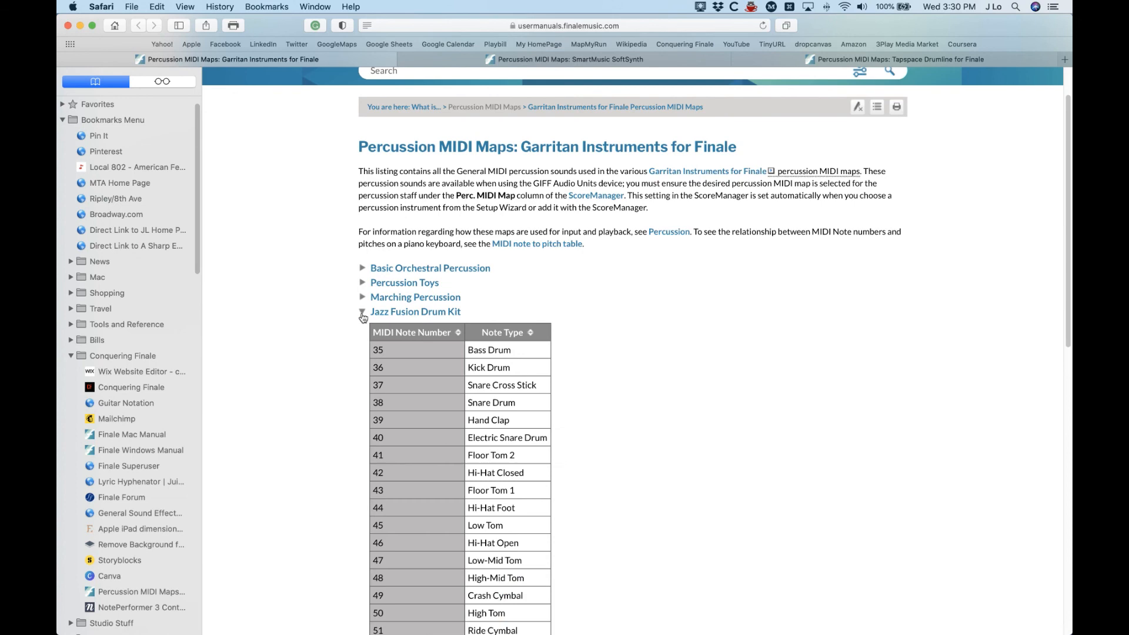
pyautogui.click(363, 311)
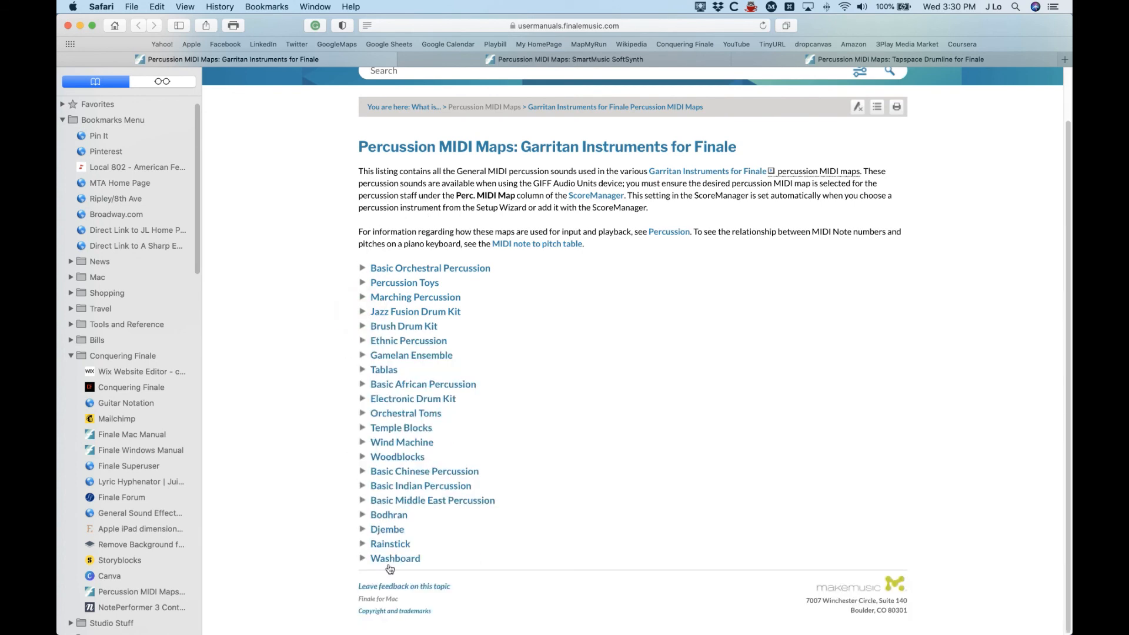
pyautogui.scroll(2, 559, 498)
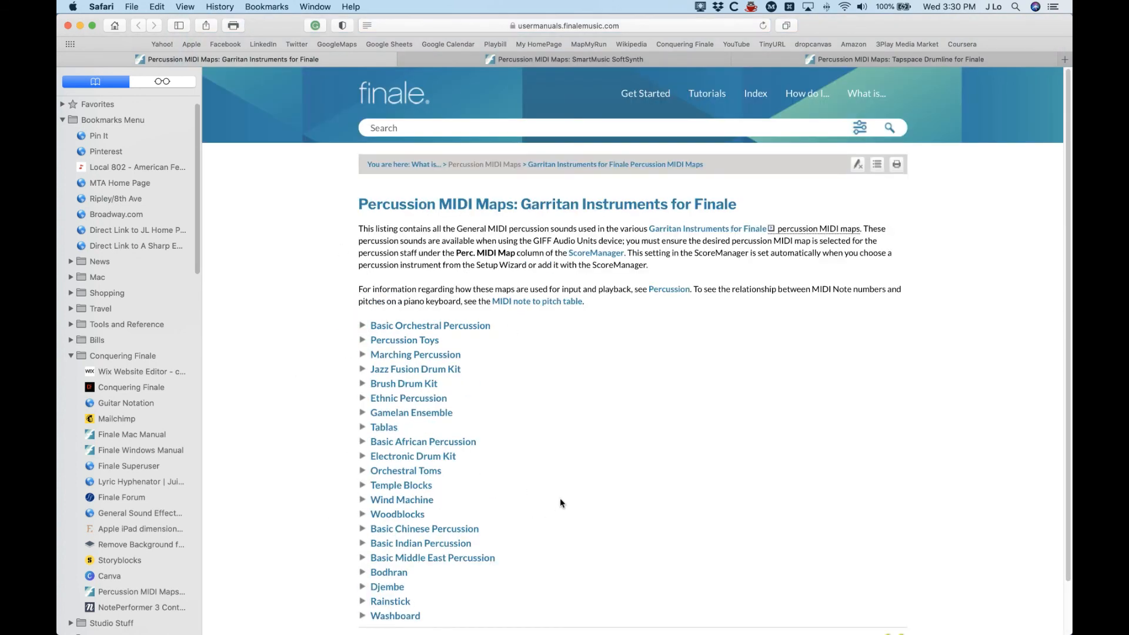
# Step: On the SmartMusic SoftSynth maps page, expand Orchestral Percussion, check the MIDI note for Bell Tree, and collapse the map
pyautogui.click(605, 58)
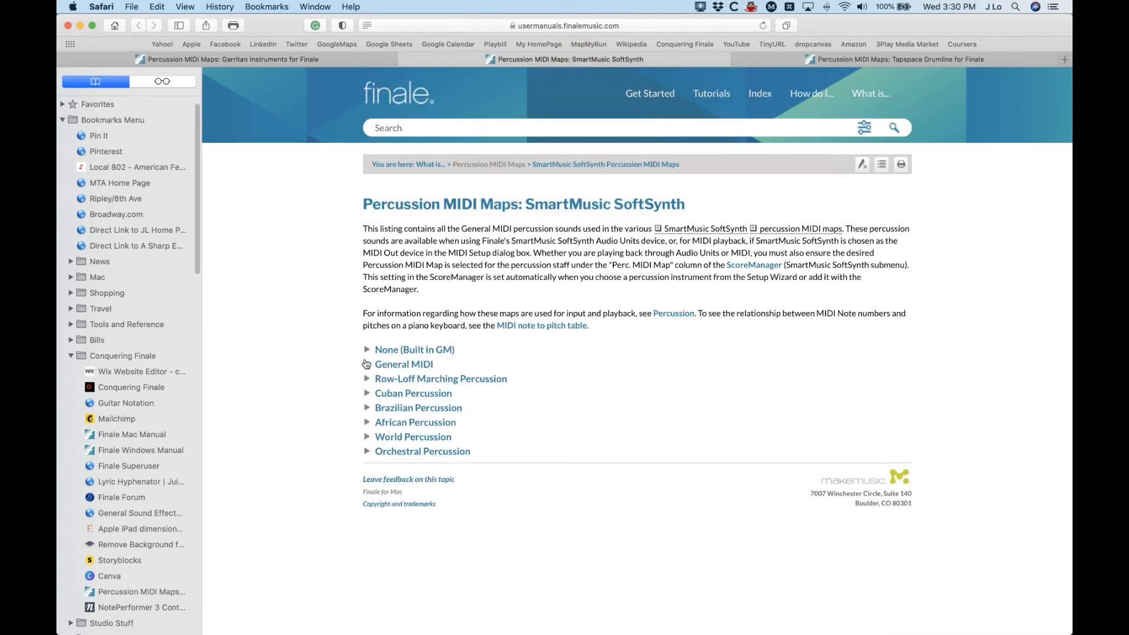
pyautogui.click(367, 451)
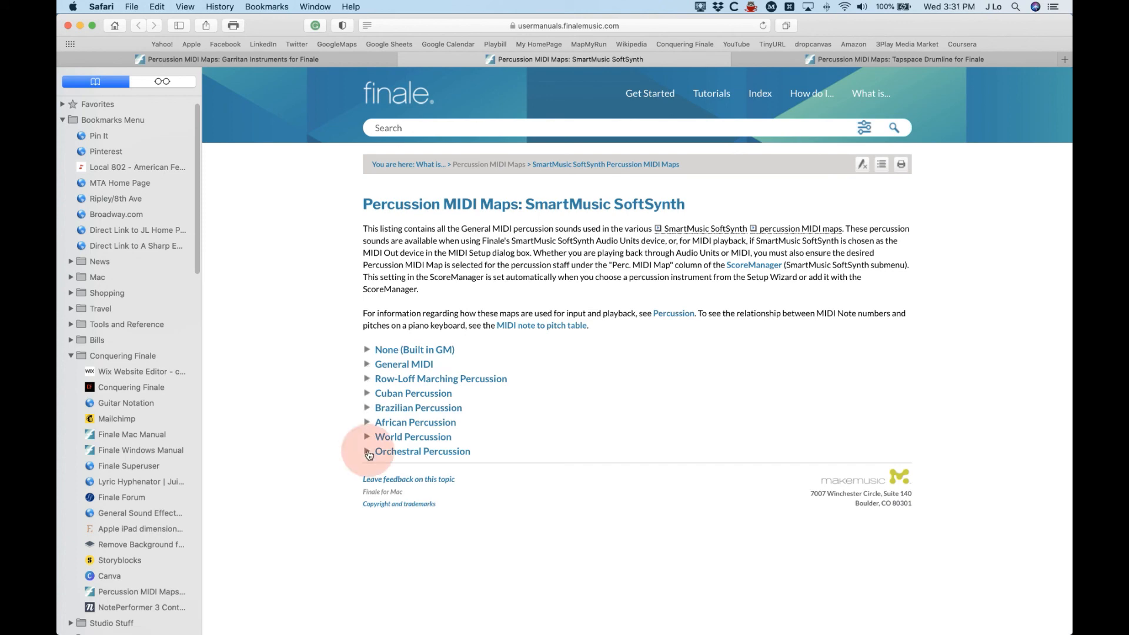
pyautogui.scroll(-10, 326, 434)
pyautogui.scroll(-5, 325, 434)
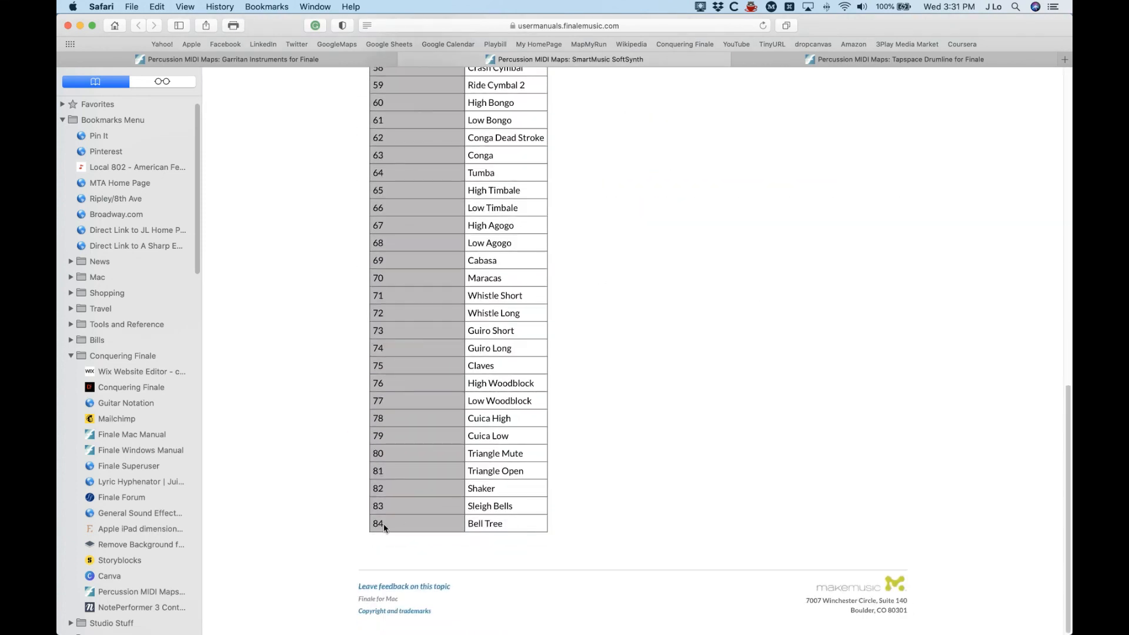
pyautogui.scroll(14, 310, 472)
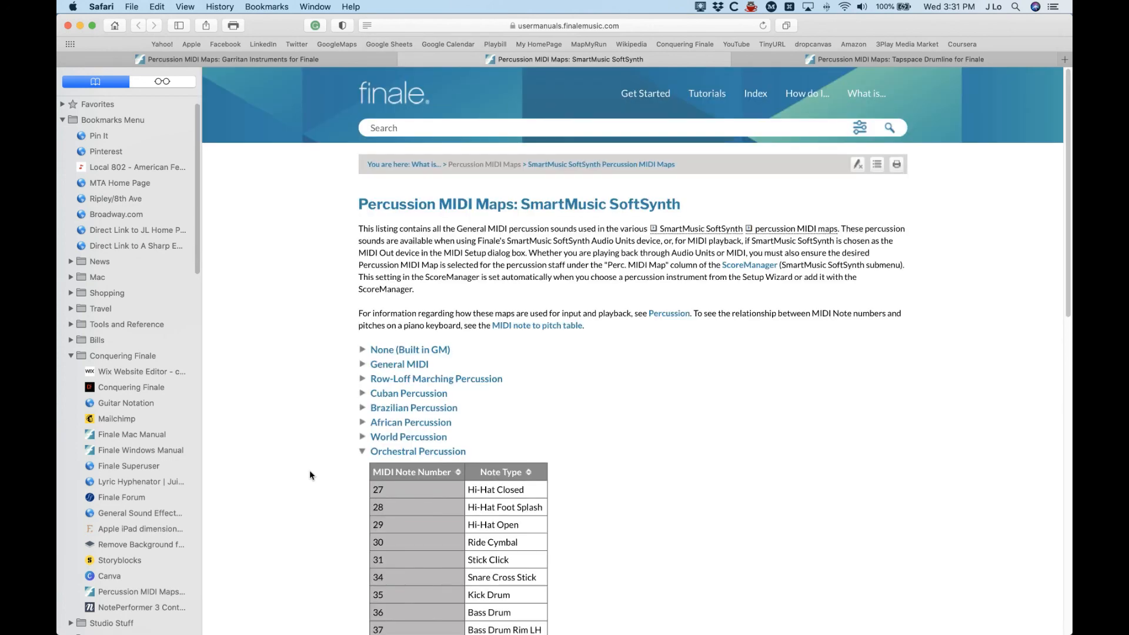
pyautogui.click(362, 453)
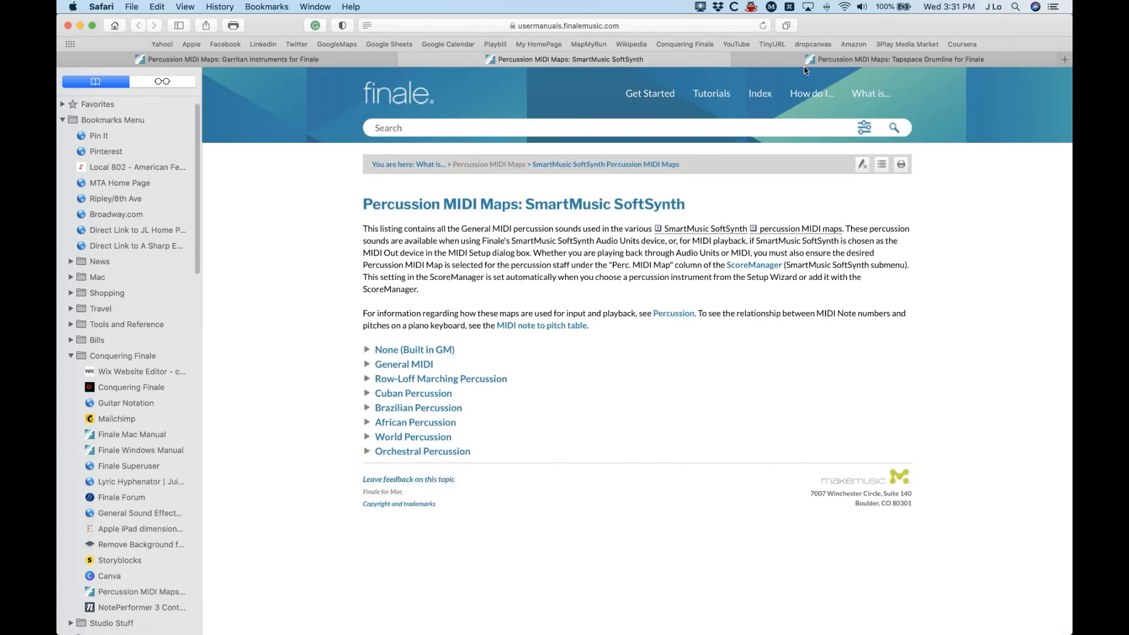
# Step: View the Tapspace Drumline for Finale maps page and return to the Garritan Instruments for Finale page
pyautogui.click(784, 61)
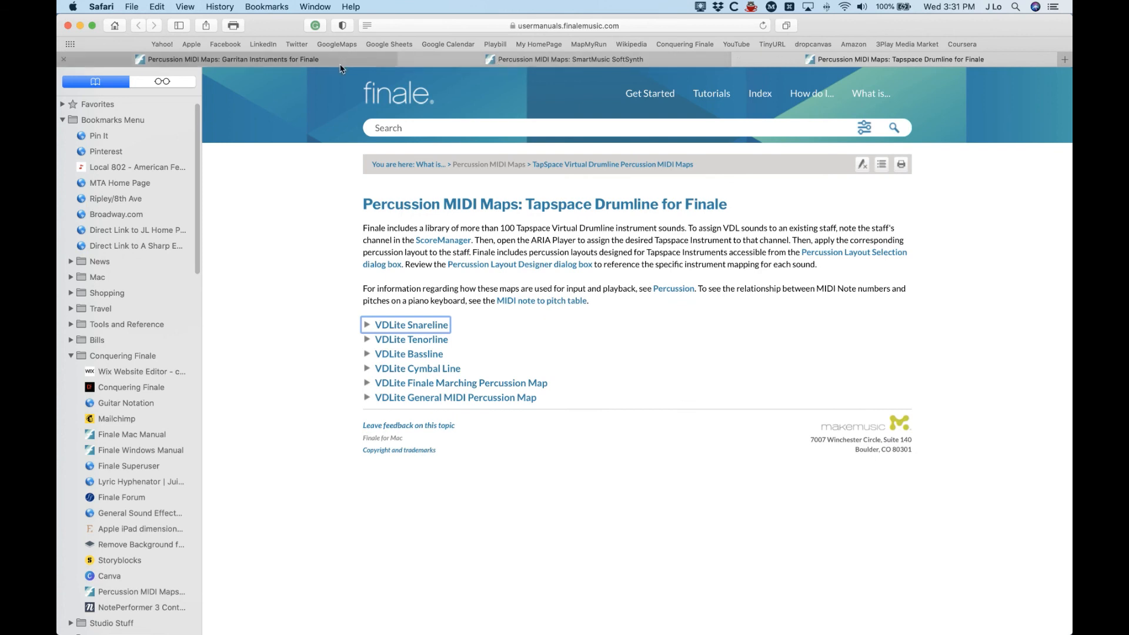
pyautogui.click(288, 59)
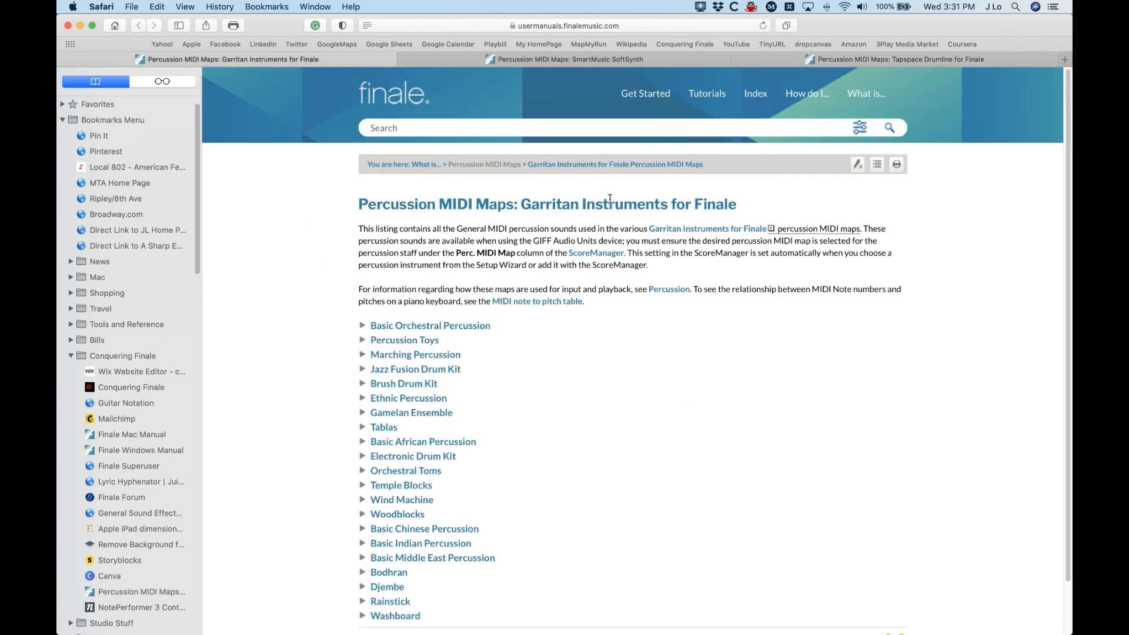
pyautogui.click(526, 59)
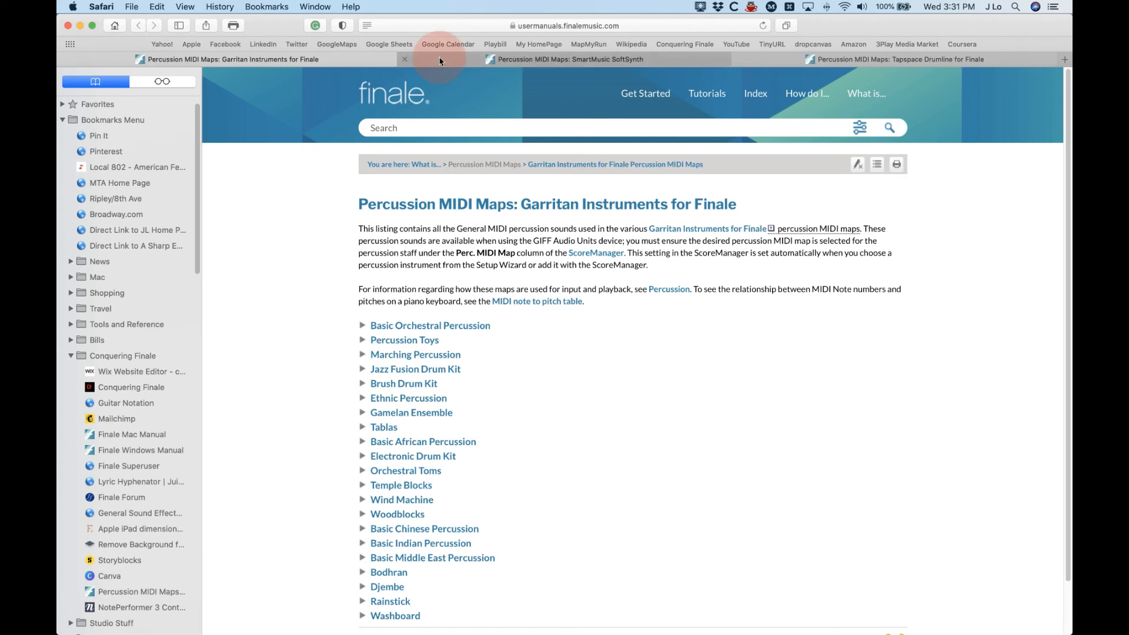
pyautogui.click(321, 59)
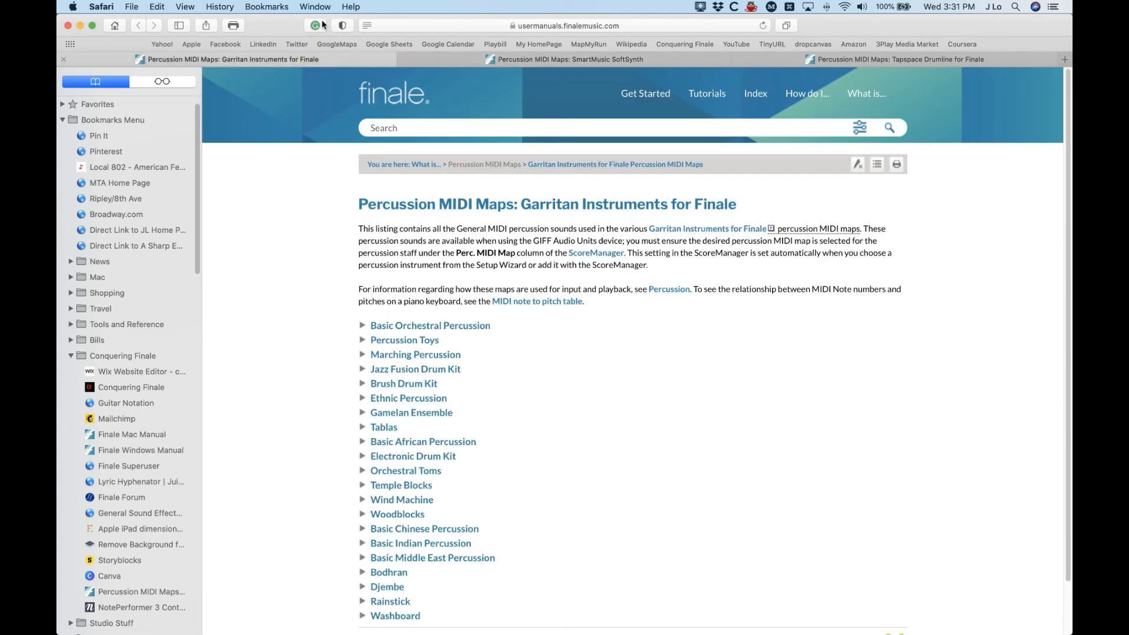
# Step: Switch back to Finale, select the Cymbals instrument, and open its Basic Orchestral Percussion layout for editing
pyautogui.hotkey('ctrl', 'Up')
pyautogui.click(326, 196)
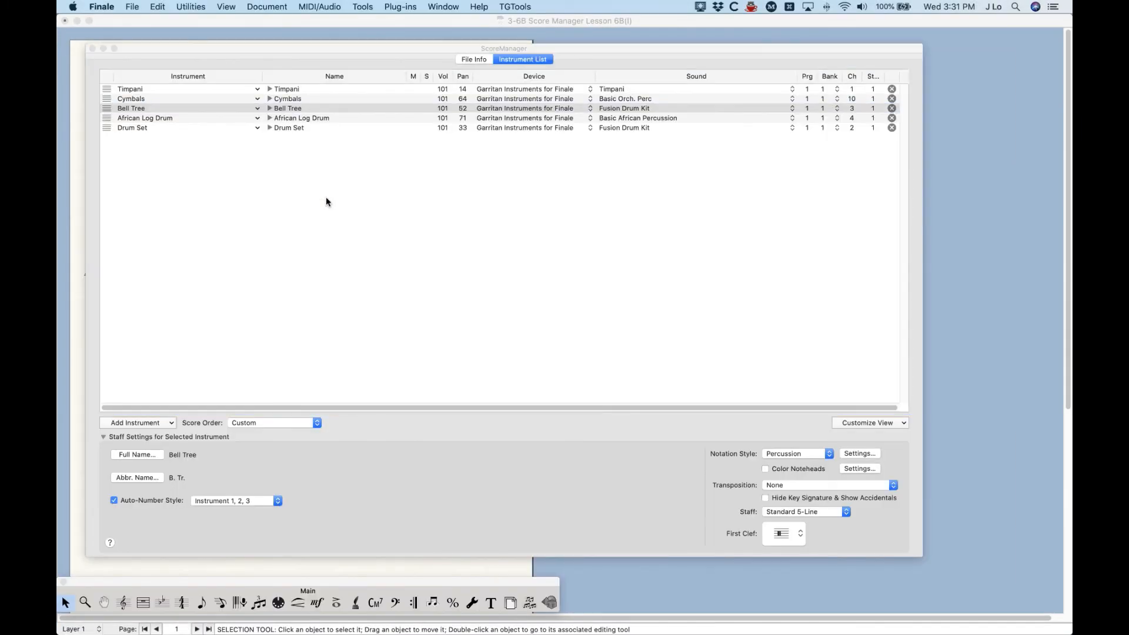
pyautogui.click(107, 100)
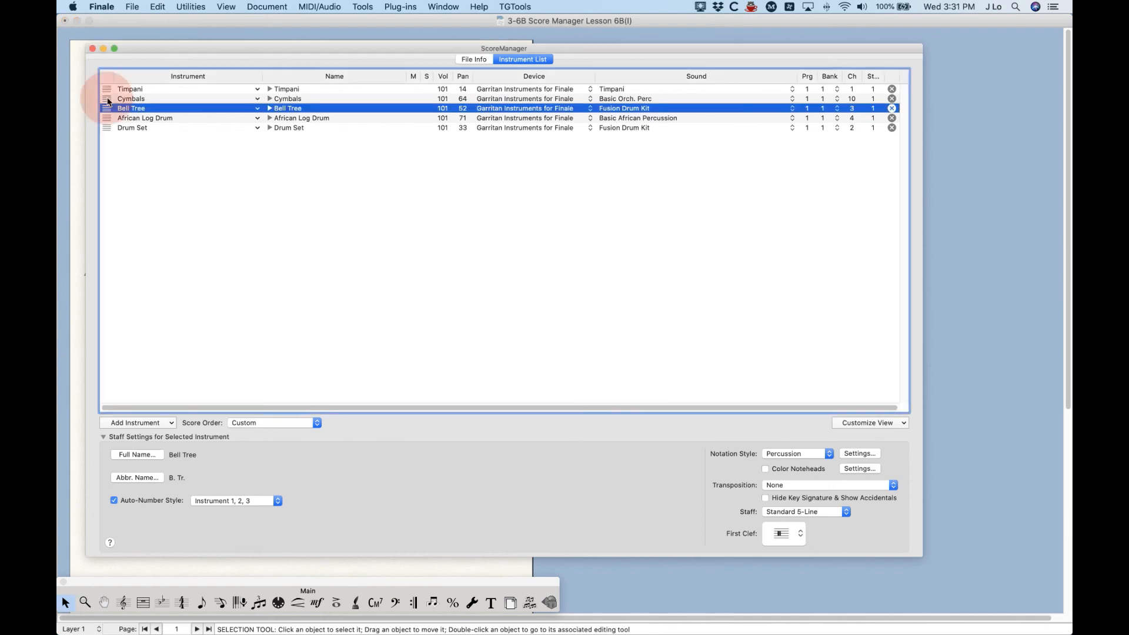
pyautogui.click(108, 100)
pyautogui.click(859, 453)
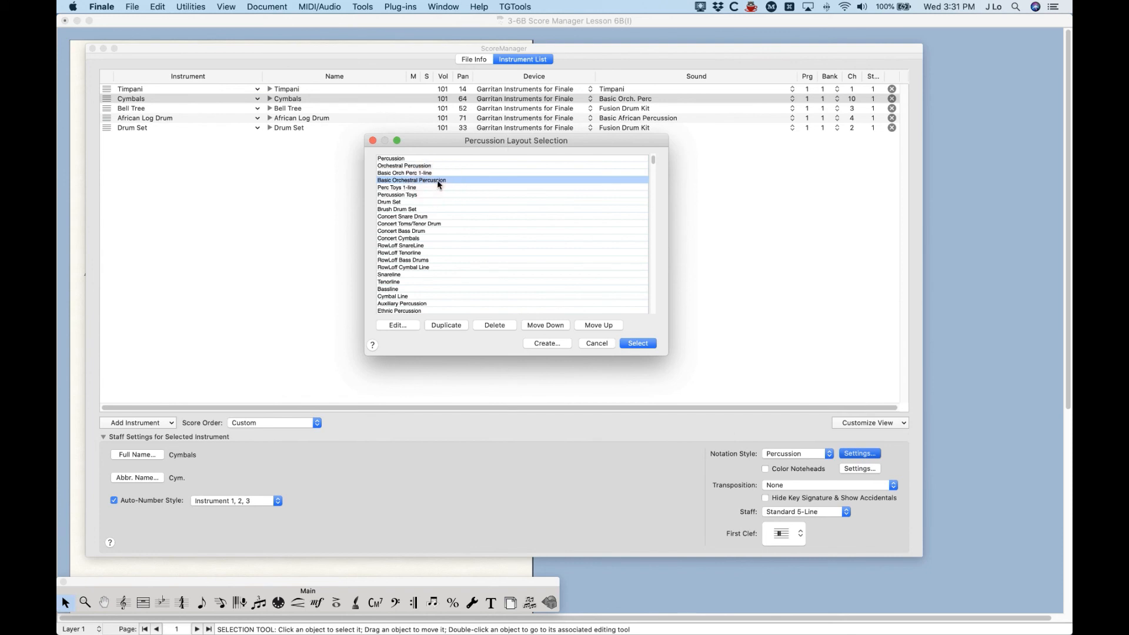
pyautogui.click(405, 326)
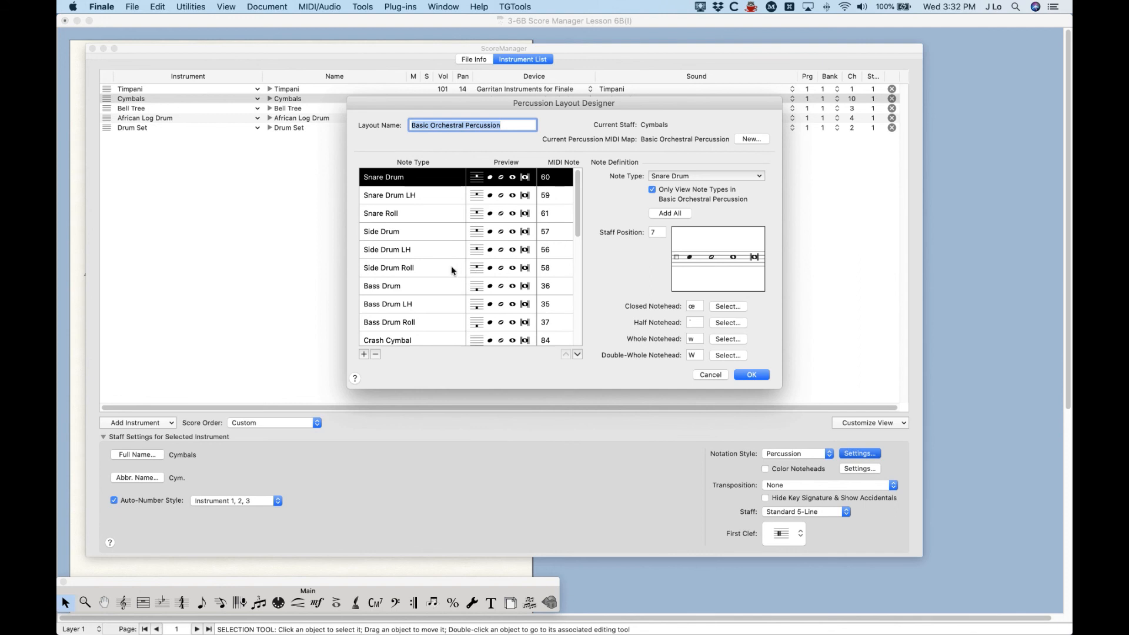
# Step: Review the note types and MIDI notes in the Basic Orchestral Percussion layout down to the triangle entries
pyautogui.scroll(-3, 385, 241)
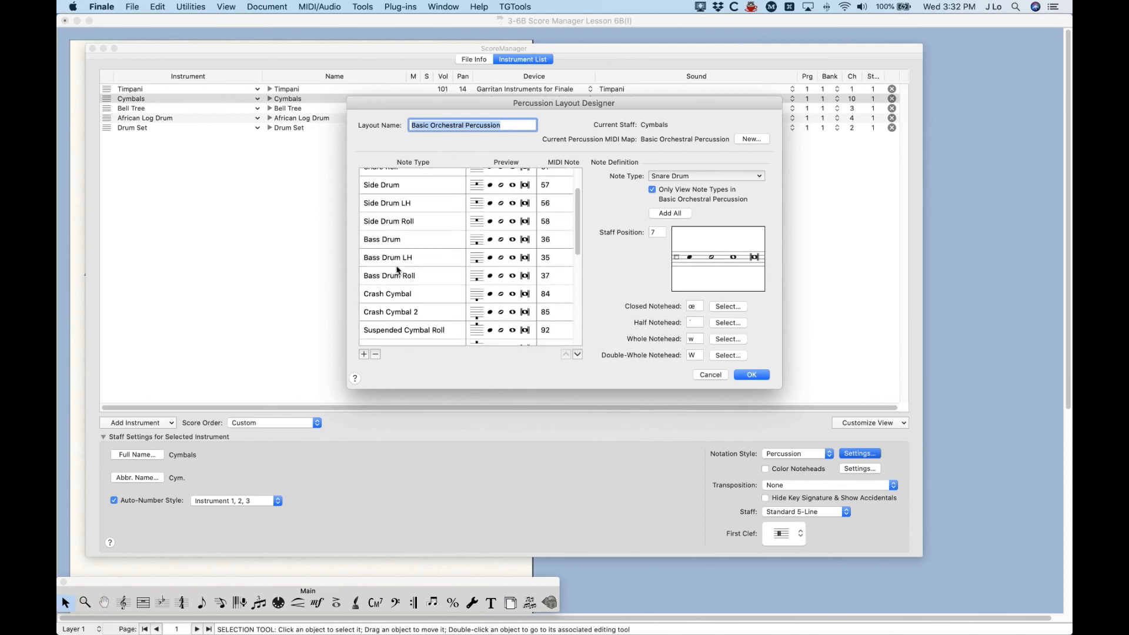
pyautogui.scroll(-4, 407, 298)
pyautogui.scroll(-5, 407, 298)
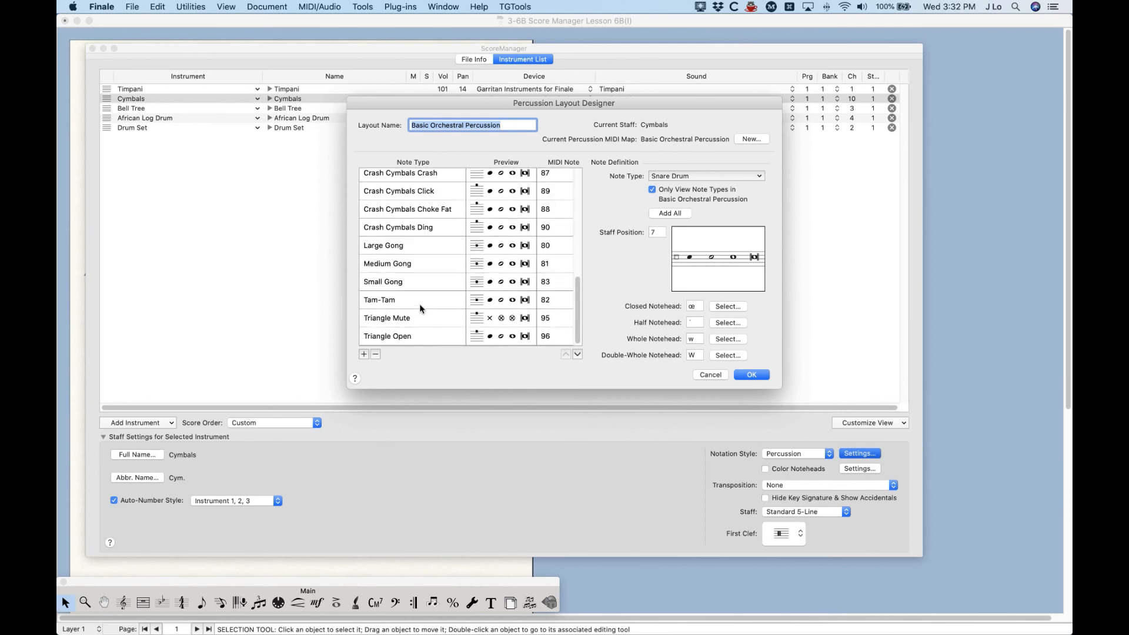
# Step: Recheck the Basic Orchestral Percussion note types from Snare Drum through the crash cymbals, and close the layout without changes
pyautogui.scroll(10, 429, 333)
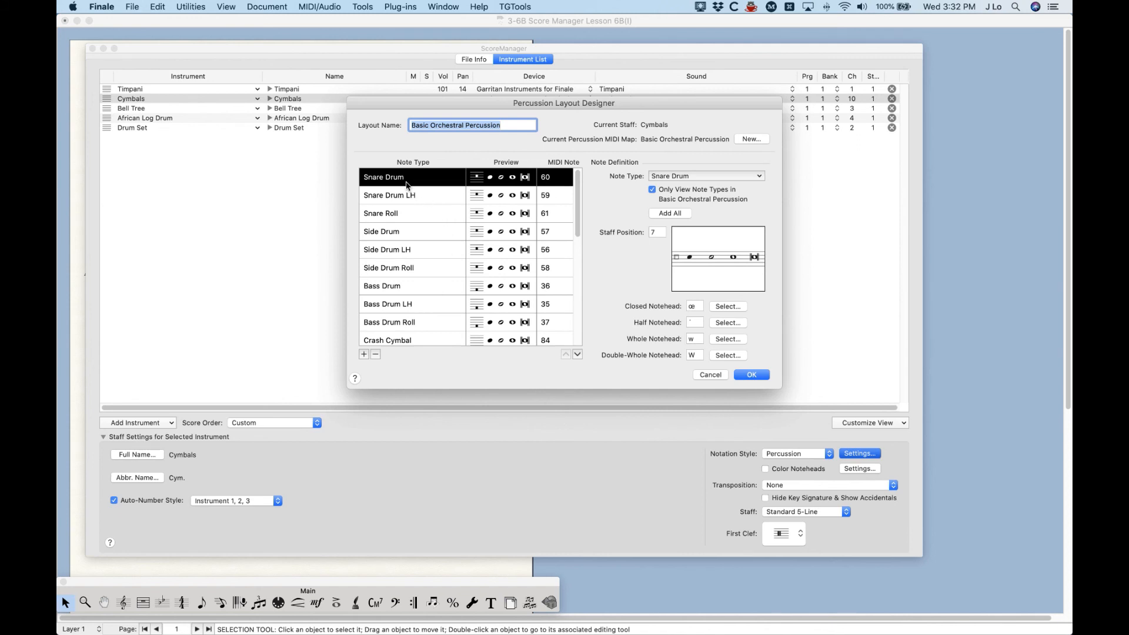
pyautogui.scroll(-1, 406, 320)
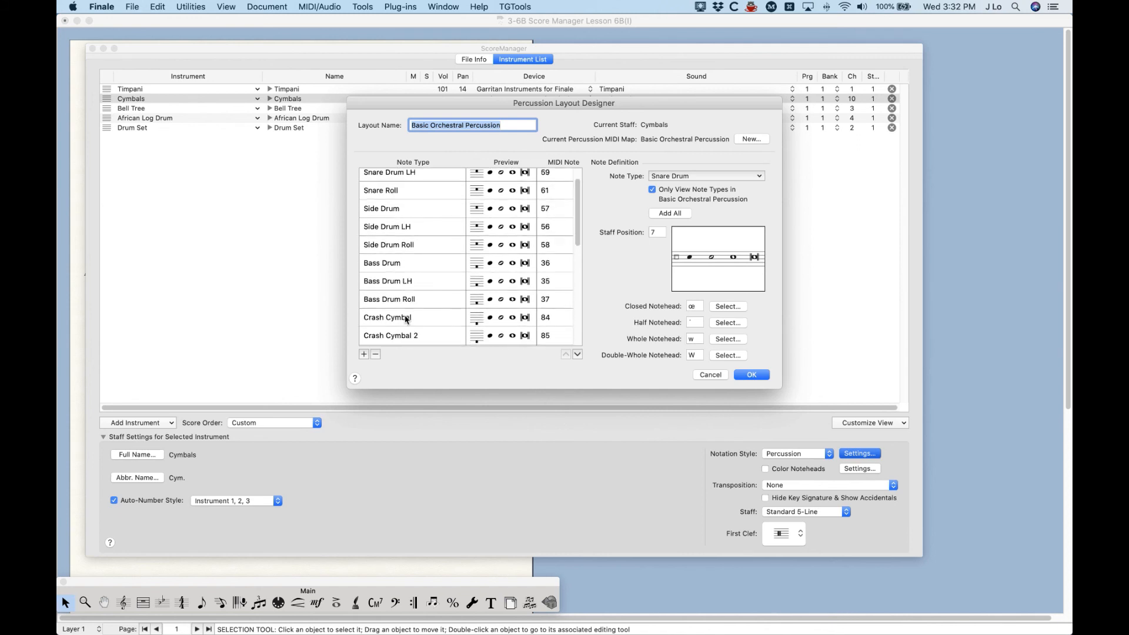
pyautogui.scroll(-1, 406, 320)
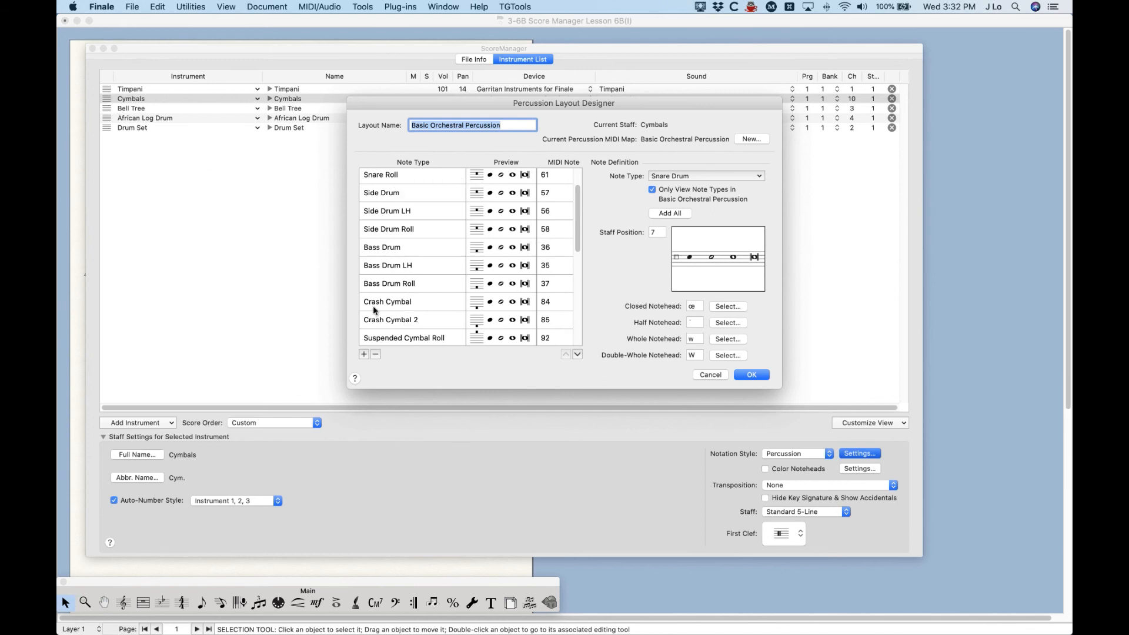
pyautogui.scroll(-5, 450, 305)
pyautogui.scroll(10, 457, 298)
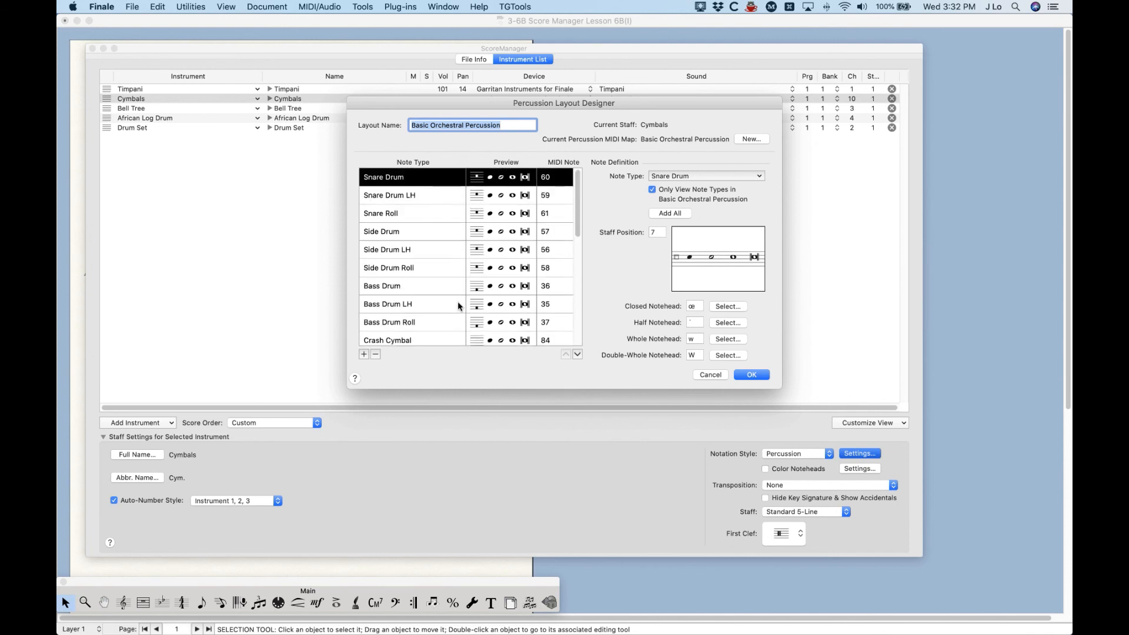
pyautogui.click(711, 375)
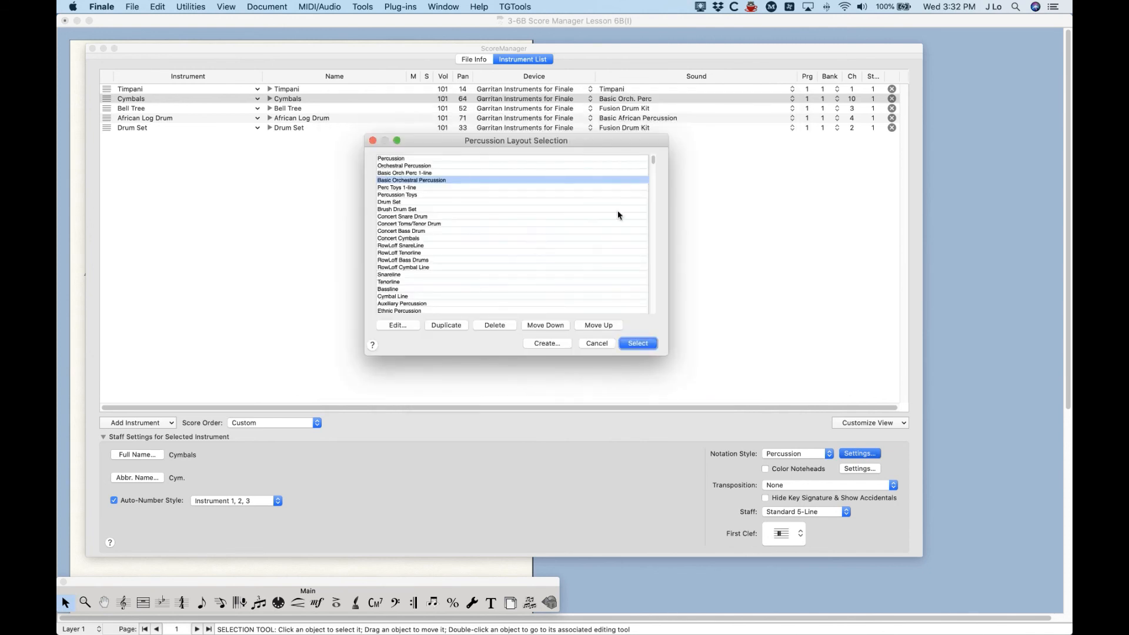
# Step: Create a percussion layout named "New Cymbals Layout" and add a blank note entry to it
pyautogui.click(544, 344)
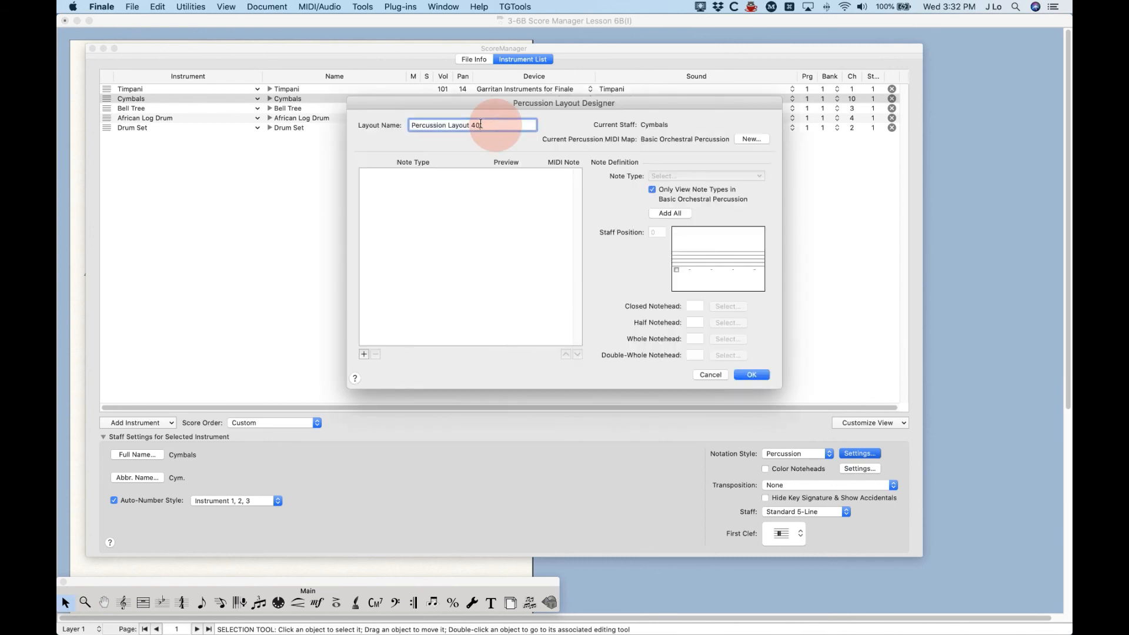
pyautogui.write('New Cymb')
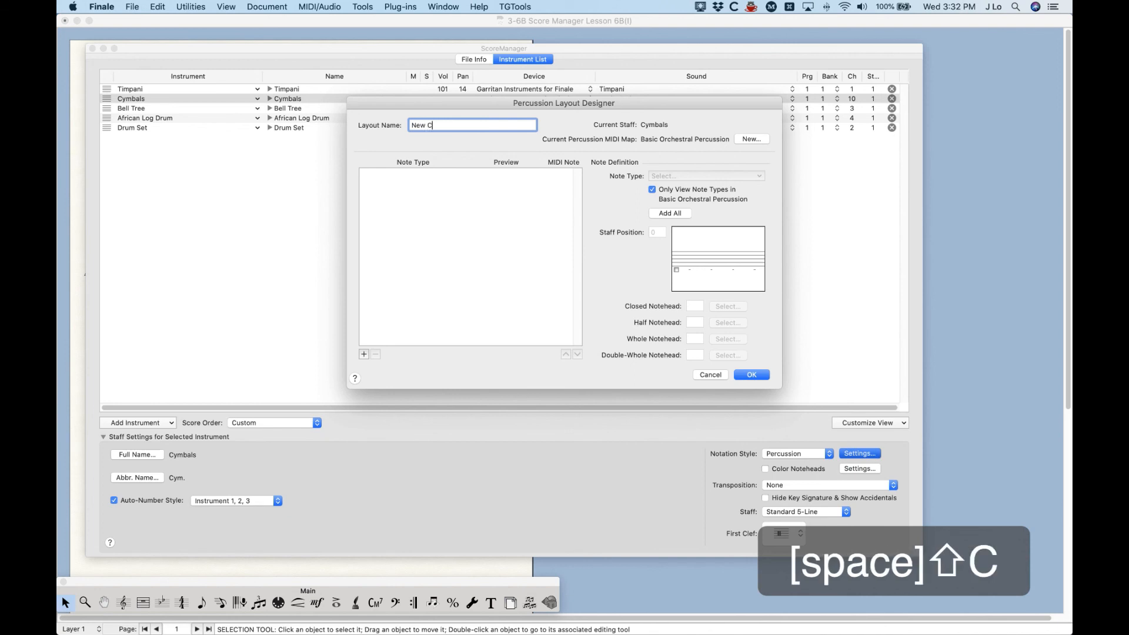
pyautogui.write('Layout')
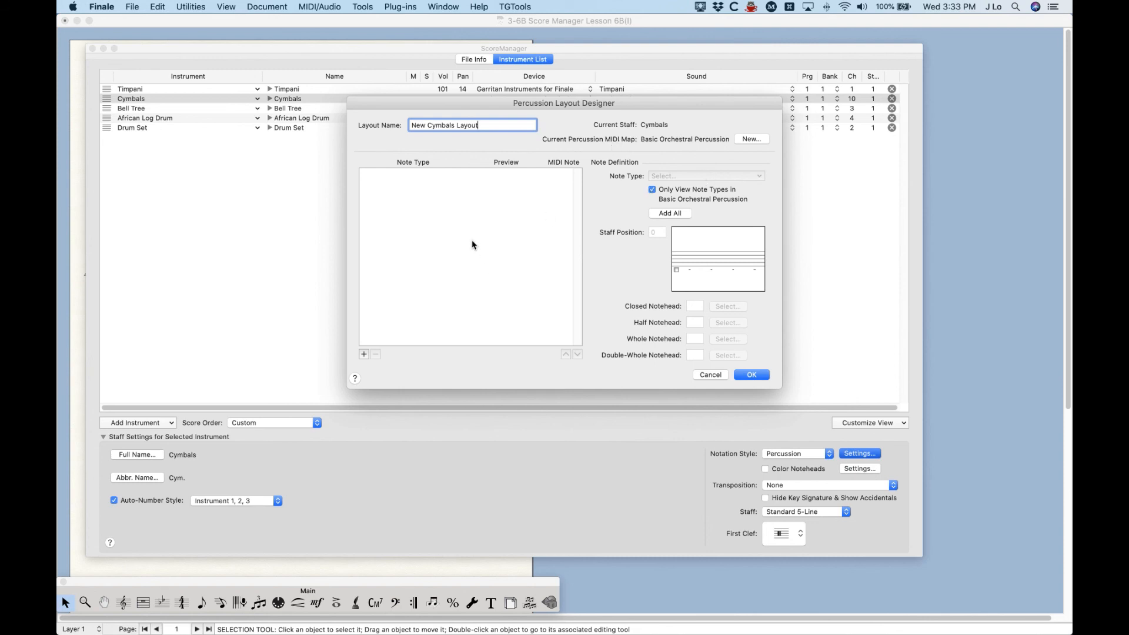
pyautogui.click(364, 355)
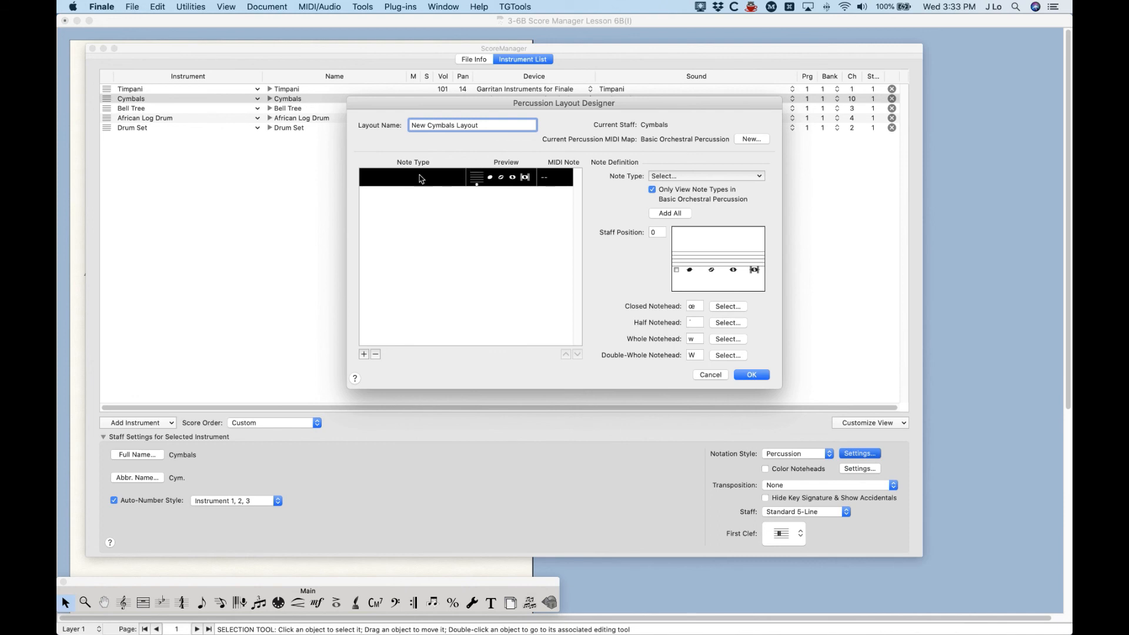
pyautogui.click(395, 175)
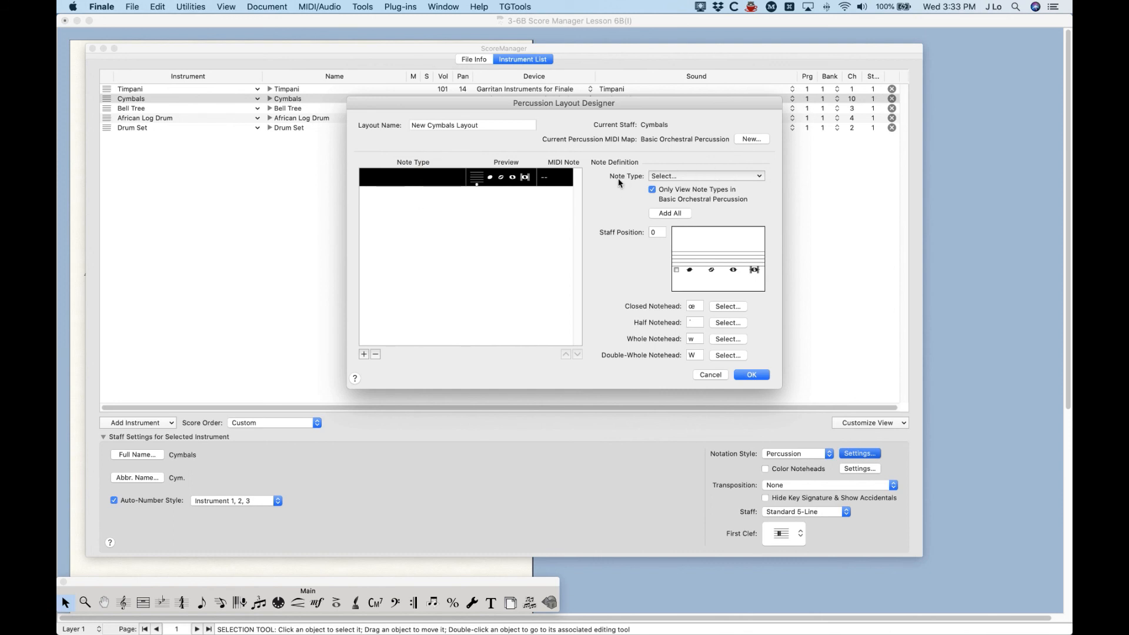
# Step: Compare the available note type categories with and without the restriction to Basic Orchestral Percussion, leaving the restriction on
pyautogui.click(685, 176)
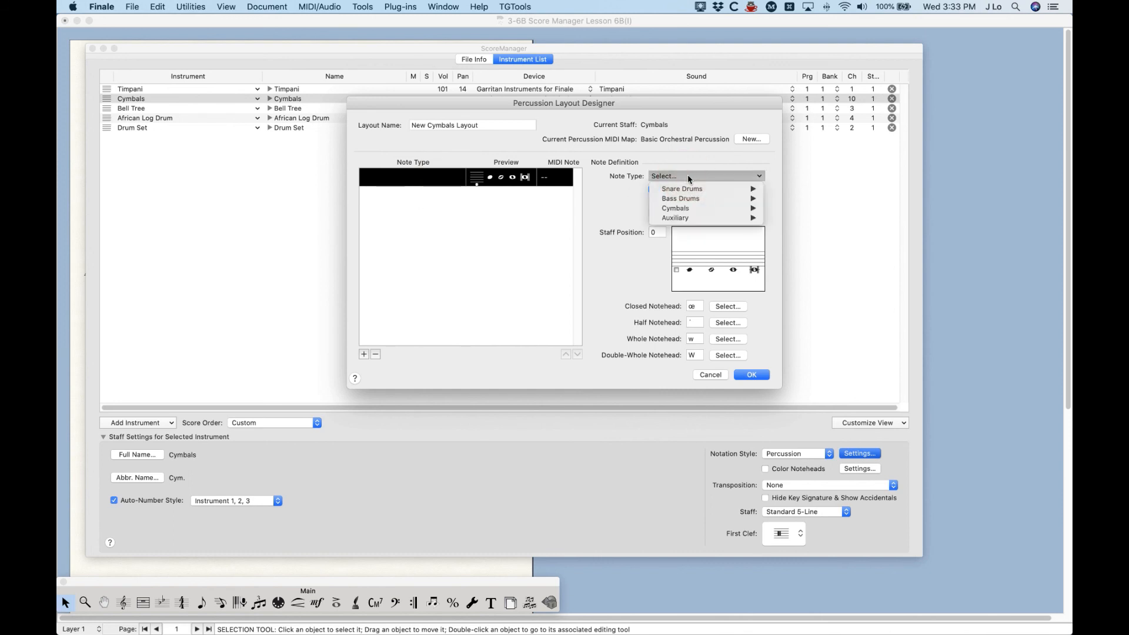
pyautogui.click(694, 147)
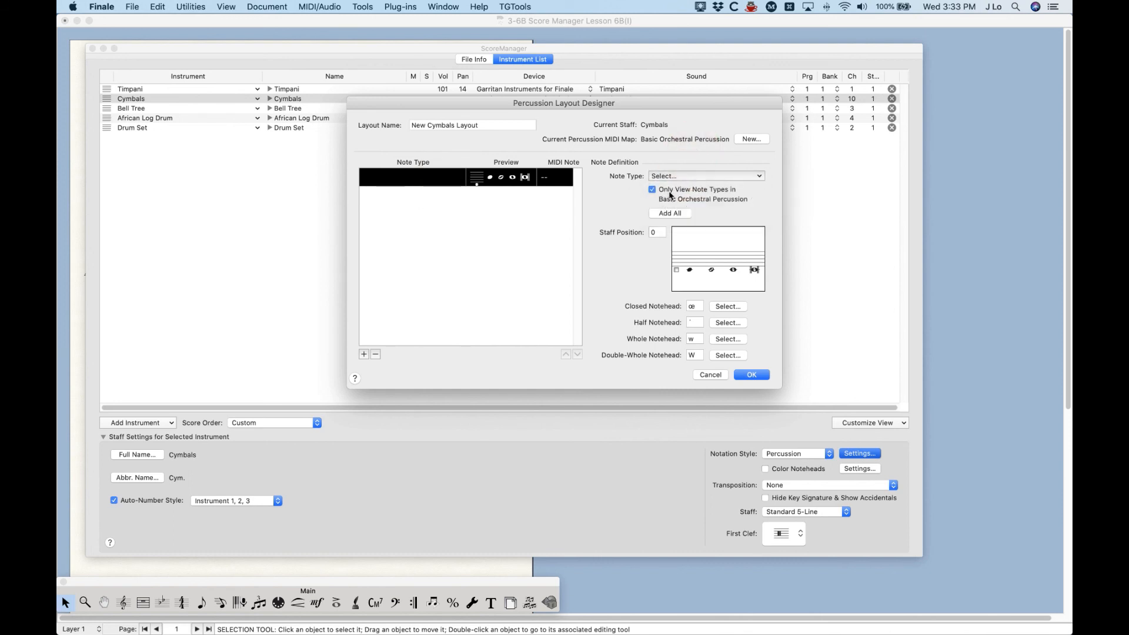
pyautogui.click(652, 190)
pyautogui.click(685, 177)
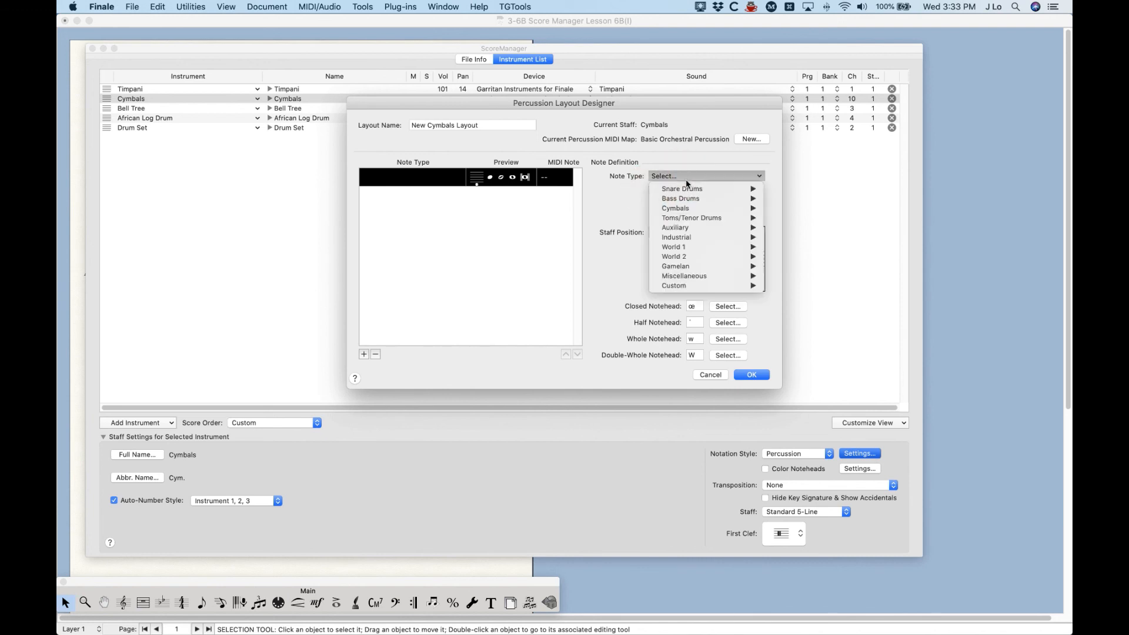
pyautogui.click(661, 151)
pyautogui.click(651, 188)
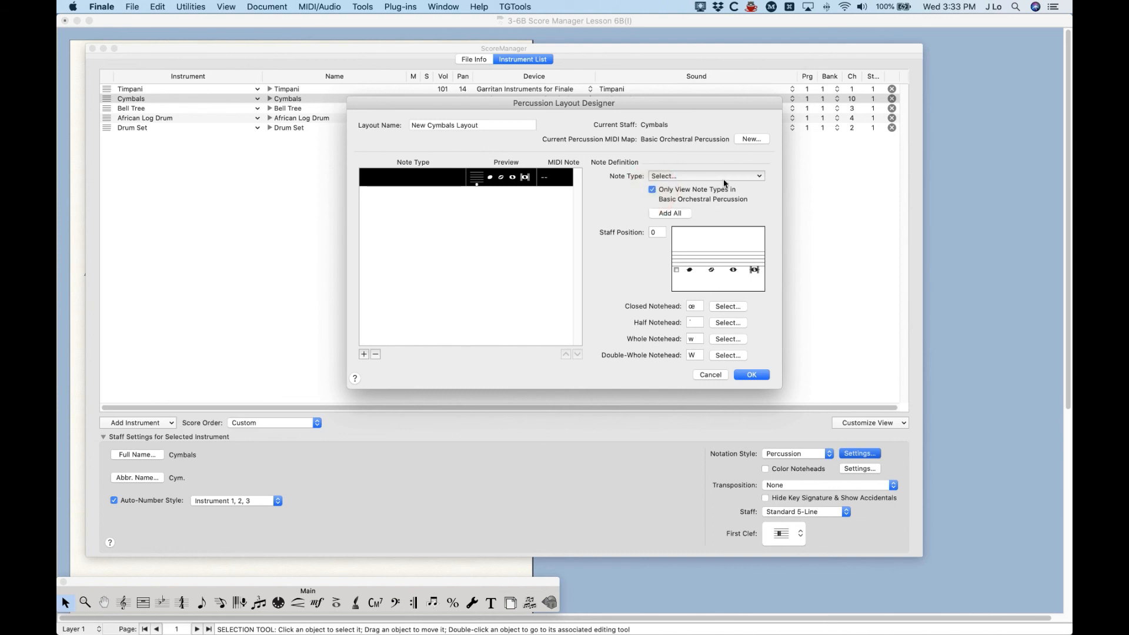
# Step: Assign the Crash Cymbal note type from the suspended crash cymbals to the blank entry
pyautogui.click(670, 176)
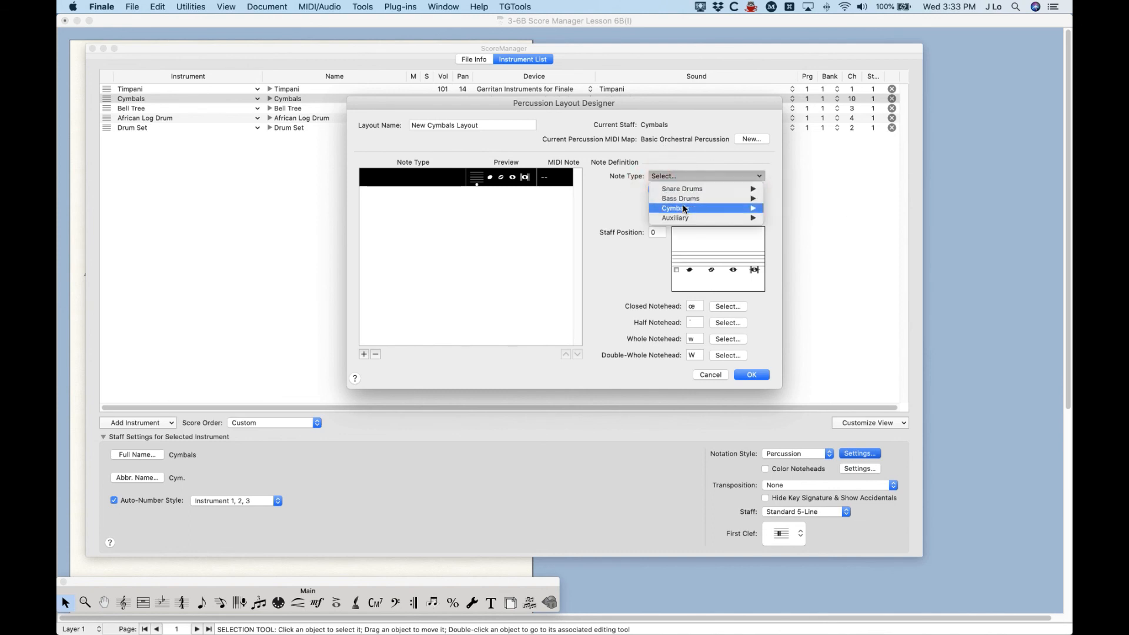
pyautogui.moveTo(682, 210)
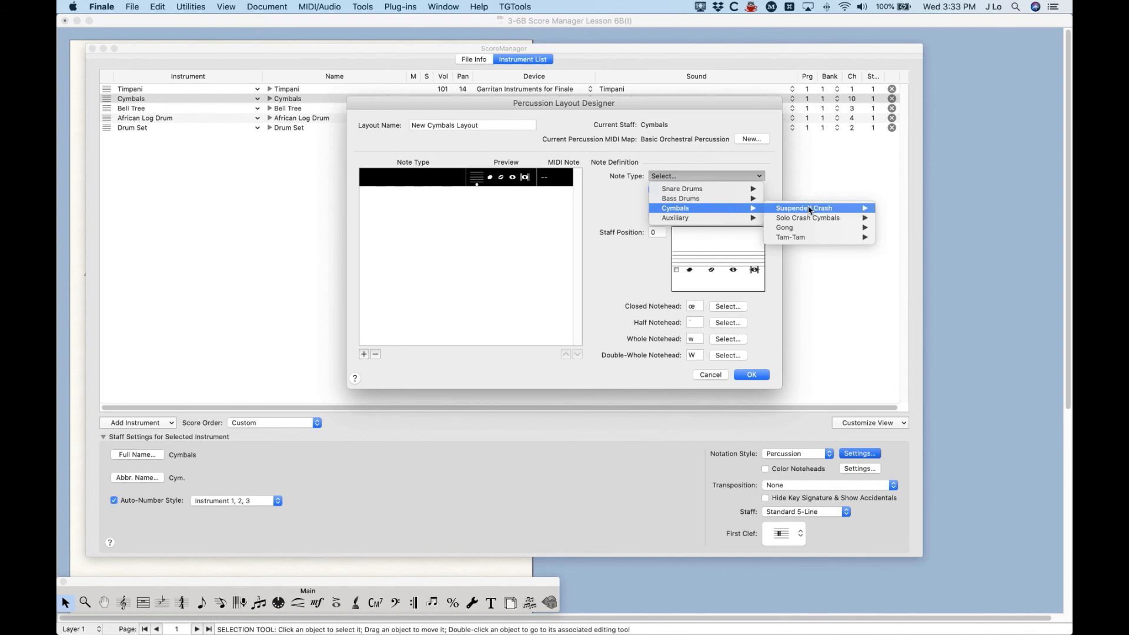
pyautogui.moveTo(823, 208)
pyautogui.click(908, 208)
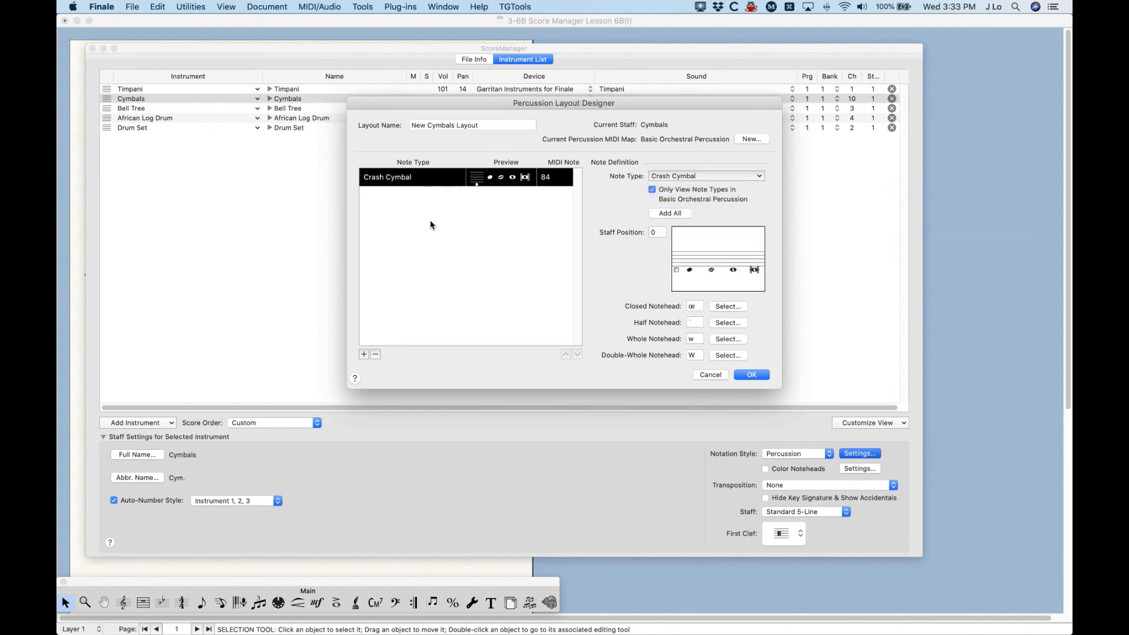
# Step: Add a second note entry and assign it the Suspended Cymbal Roll note type
pyautogui.click(364, 355)
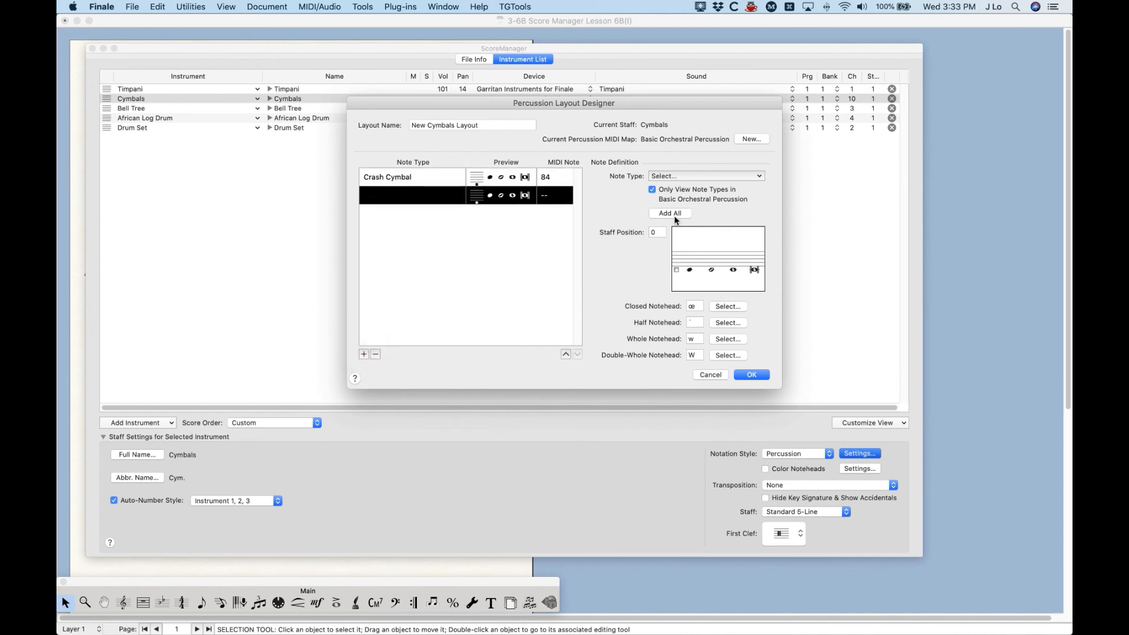
pyautogui.click(667, 176)
pyautogui.moveTo(675, 208)
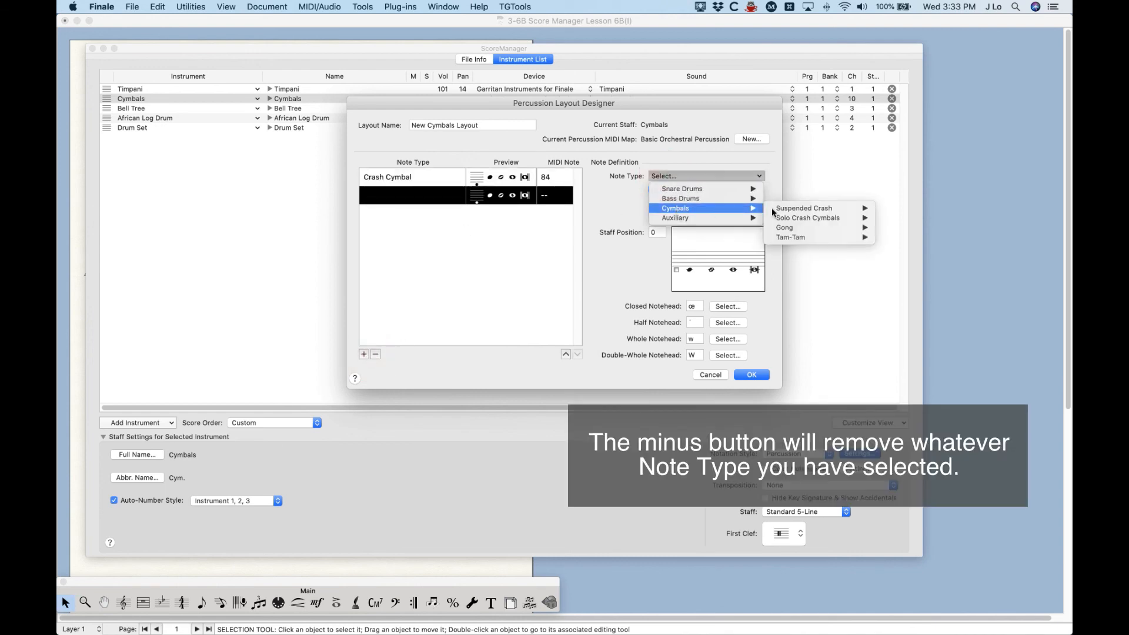
pyautogui.moveTo(798, 208)
pyautogui.click(935, 228)
# Step: Add a third note entry and assign it the Crash Cymbals Crash note type from the solo crash cymbals
pyautogui.click(363, 354)
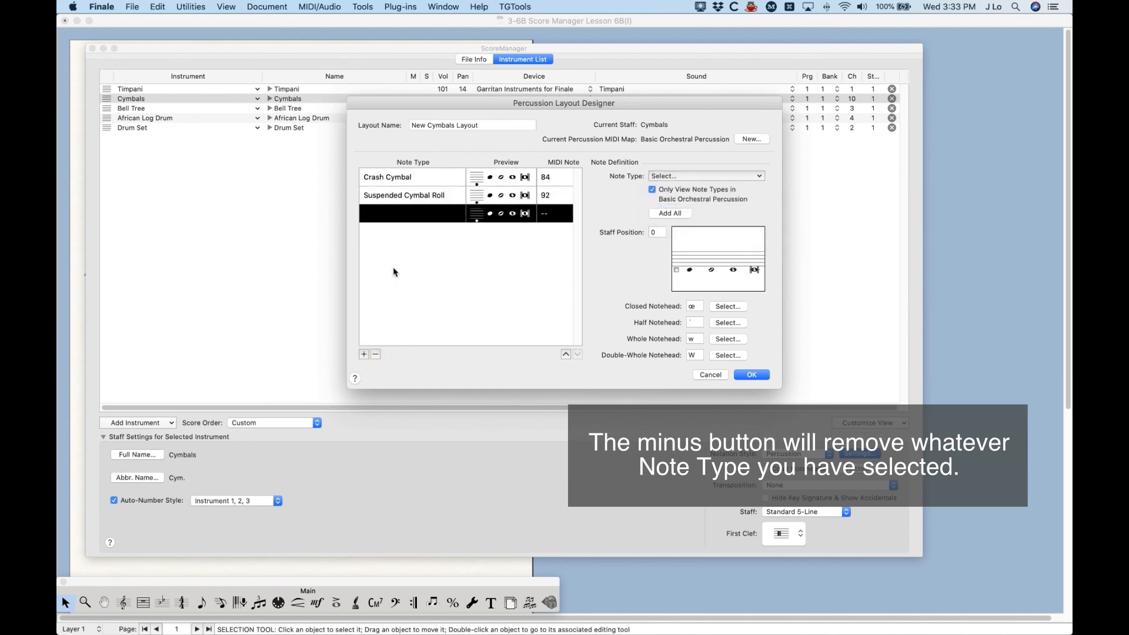
pyautogui.click(685, 176)
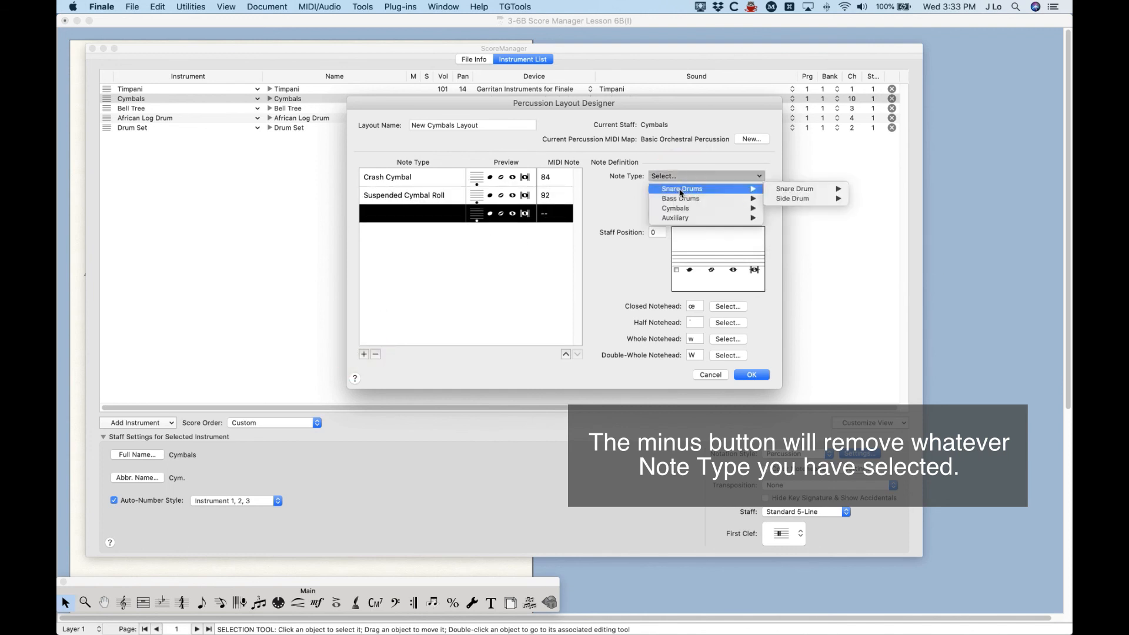
pyautogui.moveTo(682, 208)
pyautogui.moveTo(823, 217)
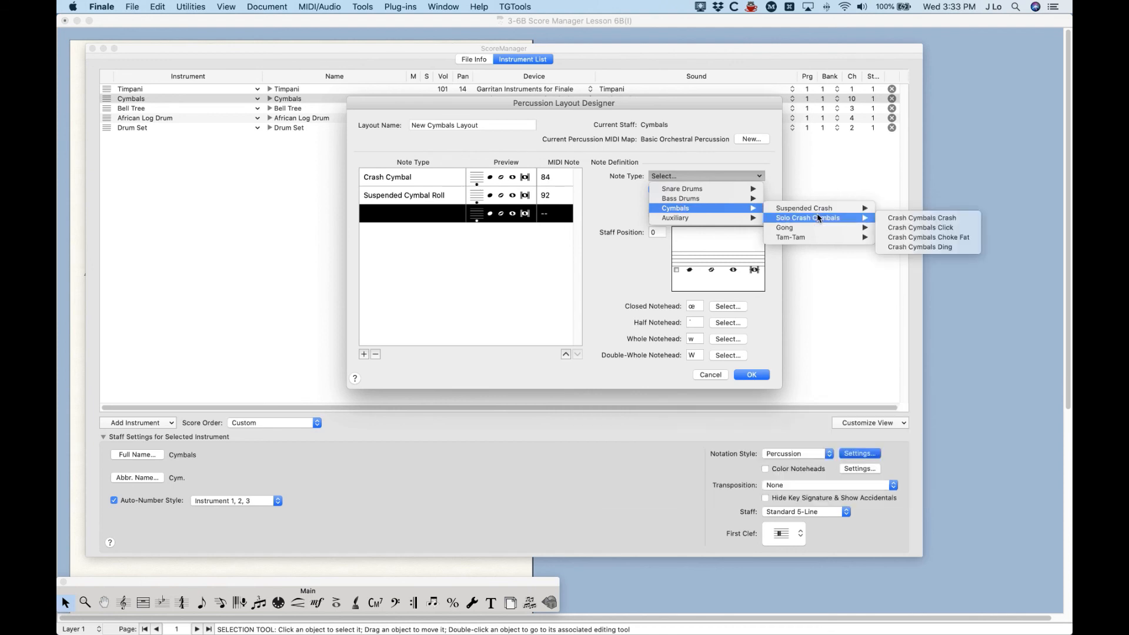
pyautogui.click(913, 218)
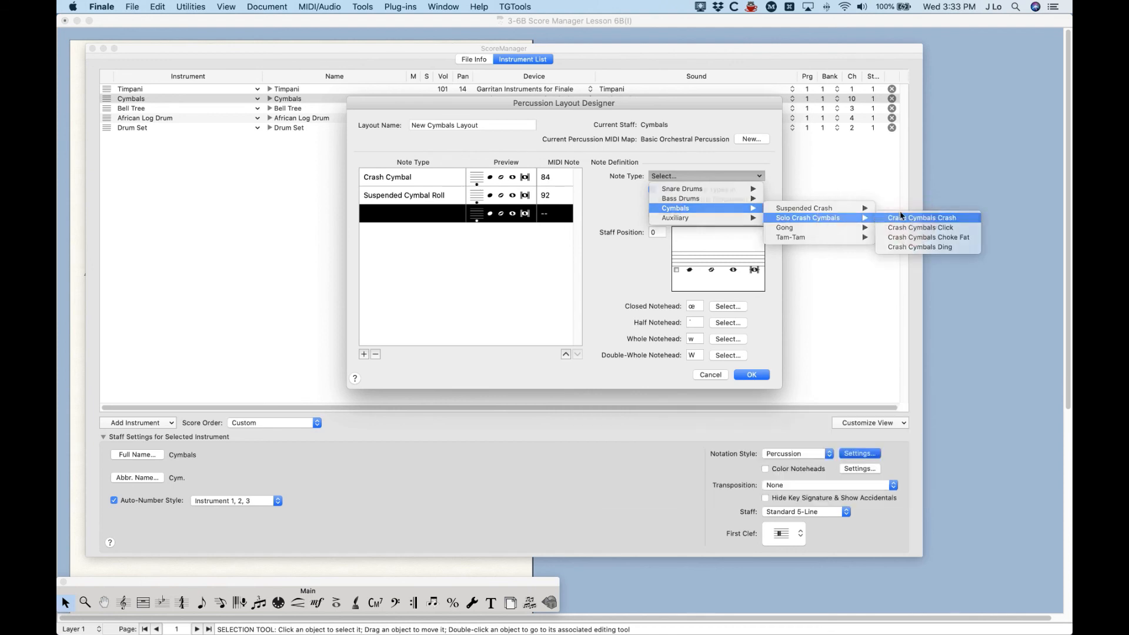
pyautogui.click(702, 176)
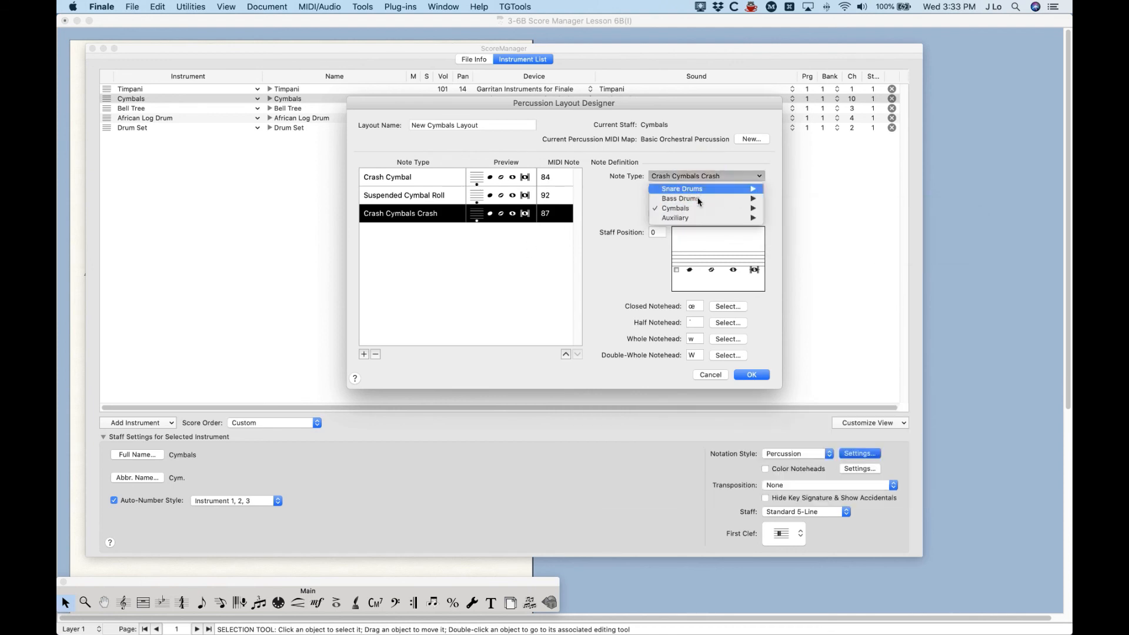
pyautogui.moveTo(694, 211)
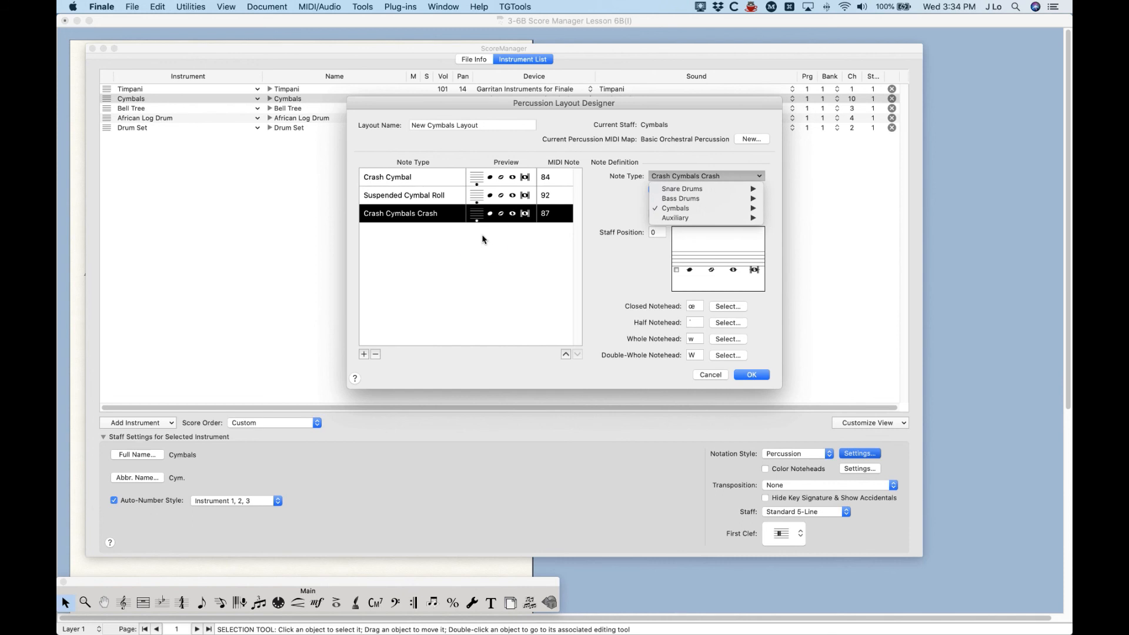
pyautogui.click(483, 233)
# Step: Save New Cymbals Layout and reopen it for editing
pyautogui.click(395, 178)
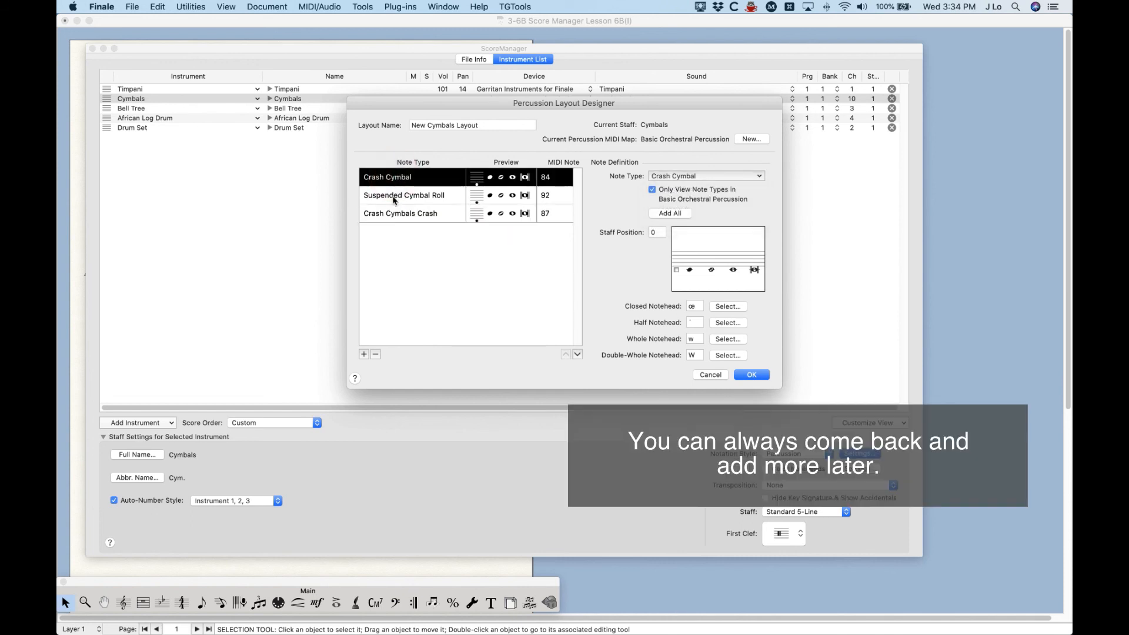
pyautogui.click(749, 375)
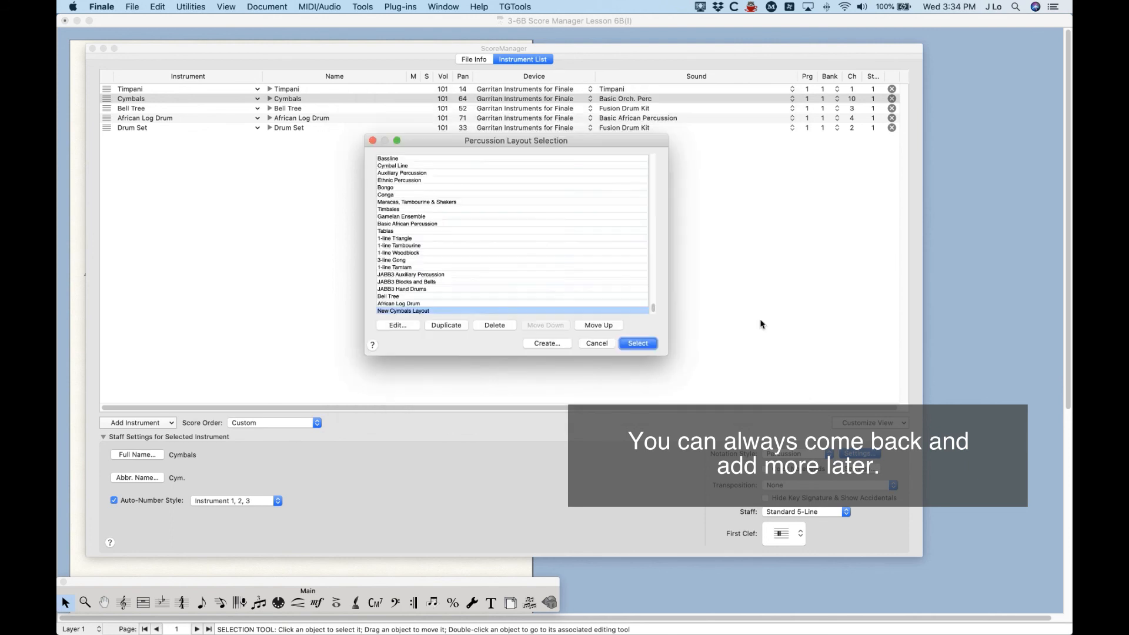
pyautogui.click(405, 326)
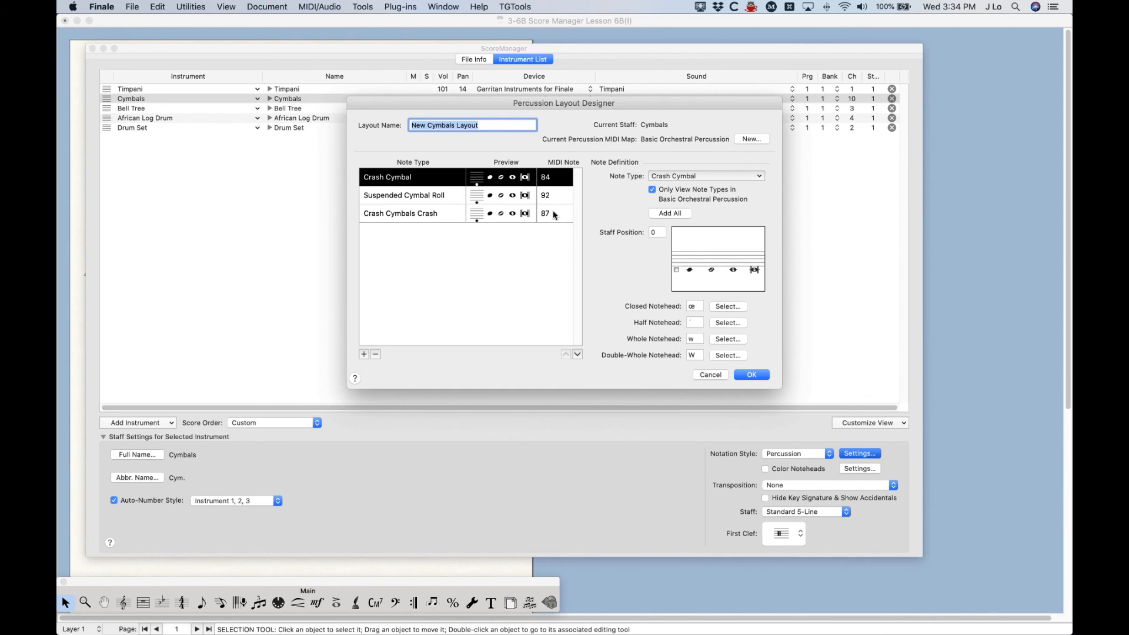
# Step: Set the Crash Cymbal's staff position to 10, and raise it on the preview staff to position 11
pyautogui.click(391, 180)
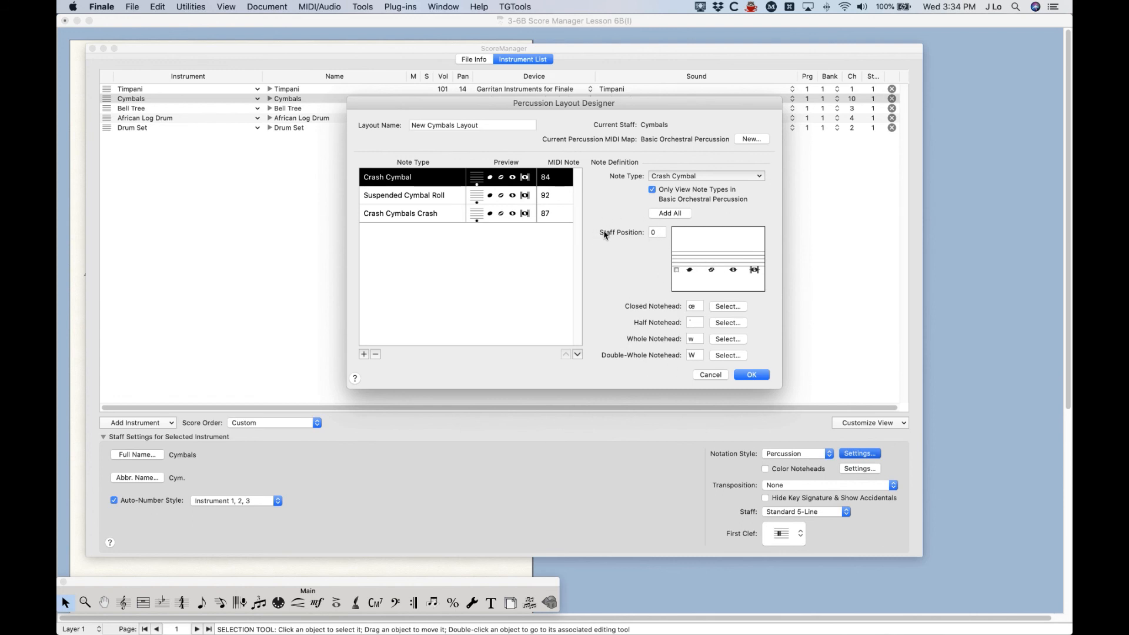
pyautogui.moveTo(676, 270)
pyautogui.mouseDown()
pyautogui.moveTo(683, 230)
pyautogui.moveTo(687, 272)
pyautogui.moveTo(686, 247)
pyautogui.moveTo(682, 255)
pyautogui.mouseUp()
pyautogui.doubleClick(658, 232)
pyautogui.write('10')
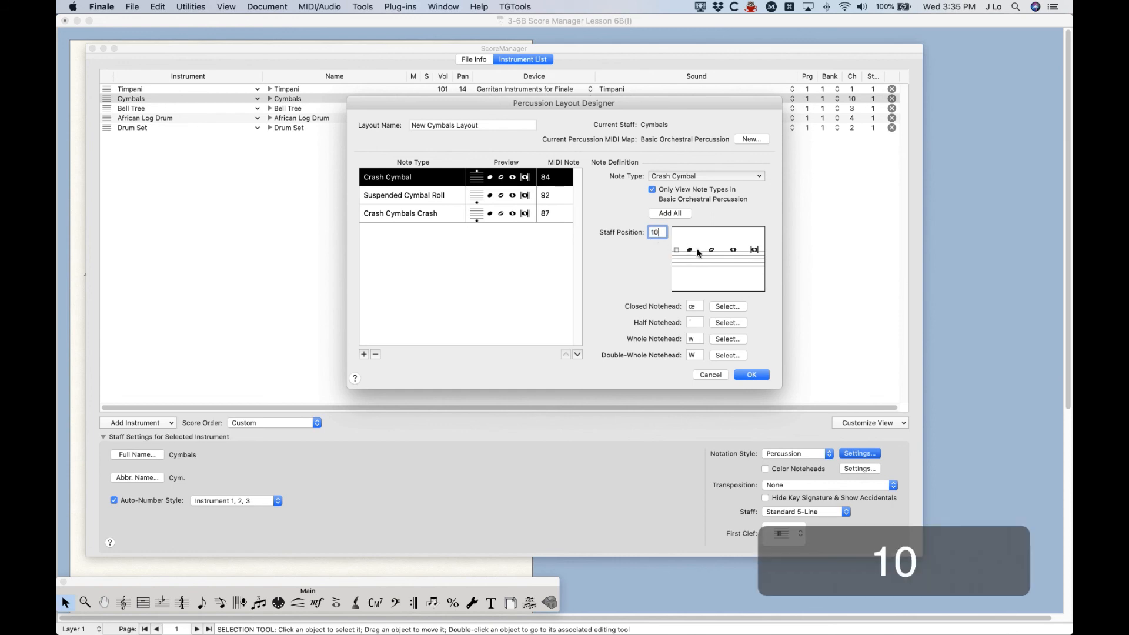
pyautogui.click(695, 305)
pyautogui.moveTo(680, 253); pyautogui.dragTo(676, 253)
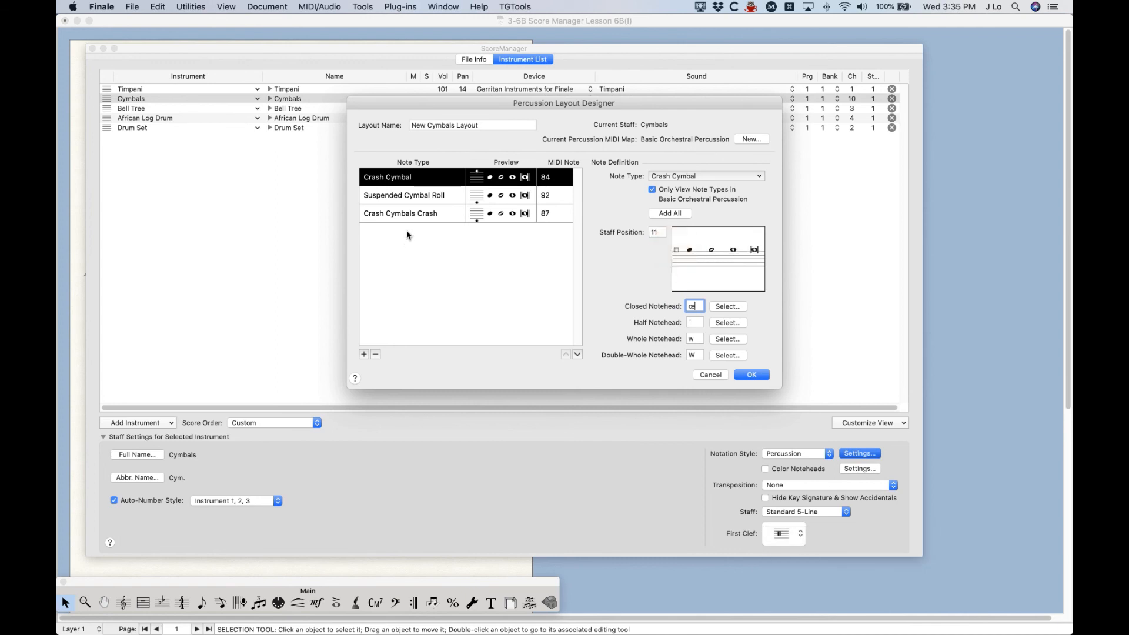
# Step: Move Suspended Cymbal Roll to staff position 12 and Crash Cymbals Crash to position 9, and check the placed entries
pyautogui.click(412, 197)
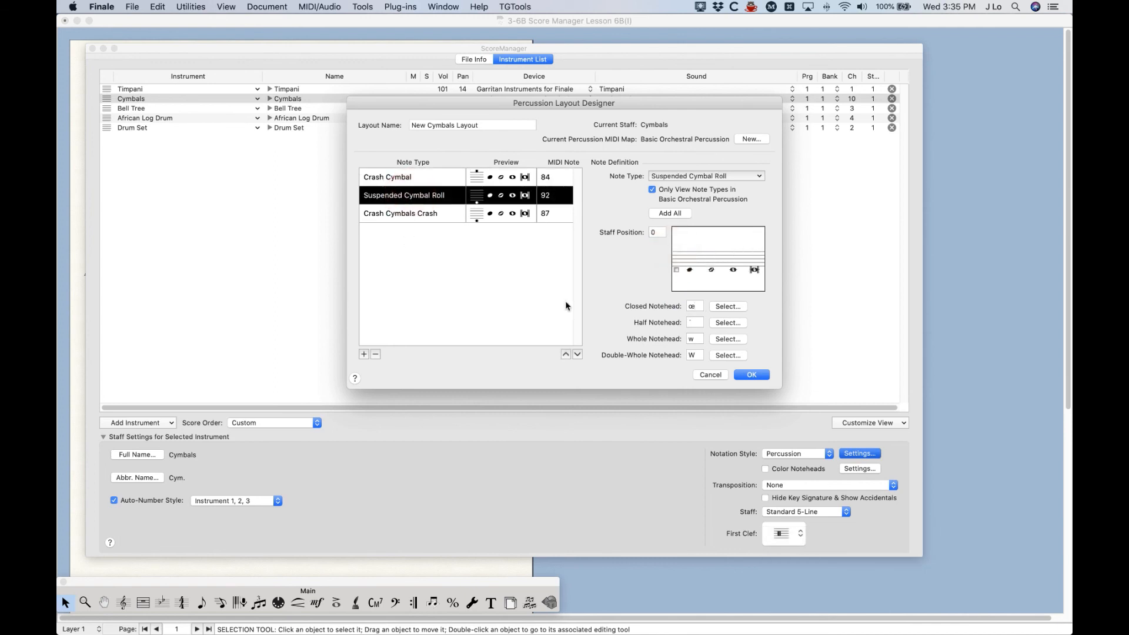
pyautogui.moveTo(679, 271); pyautogui.dragTo(679, 248)
pyautogui.click(401, 218)
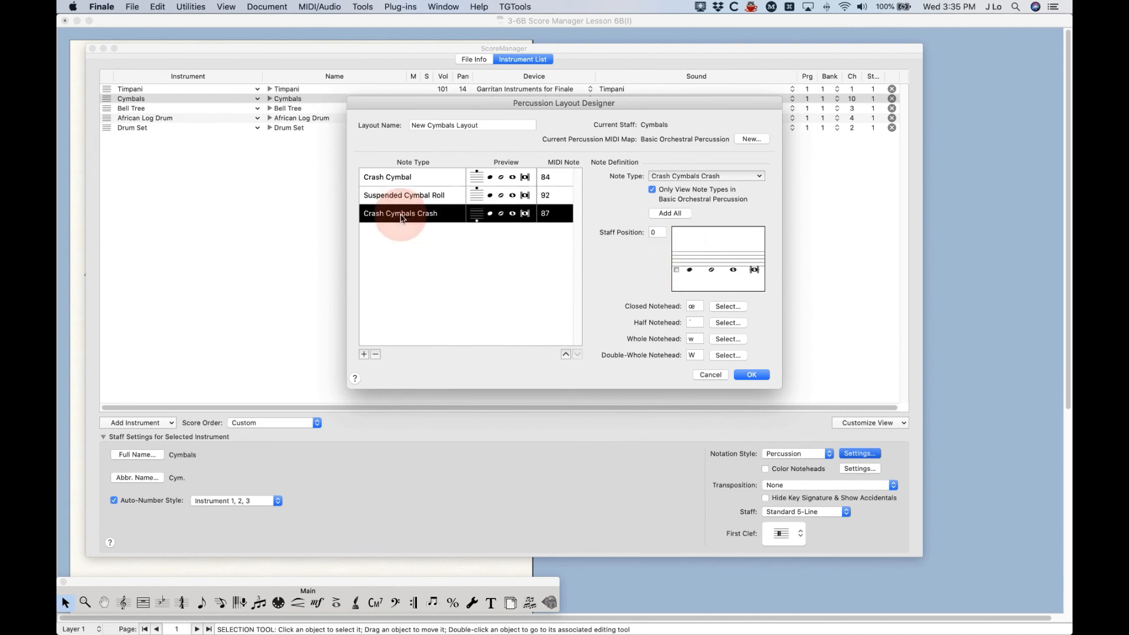
pyautogui.moveTo(676, 269); pyautogui.dragTo(679, 253)
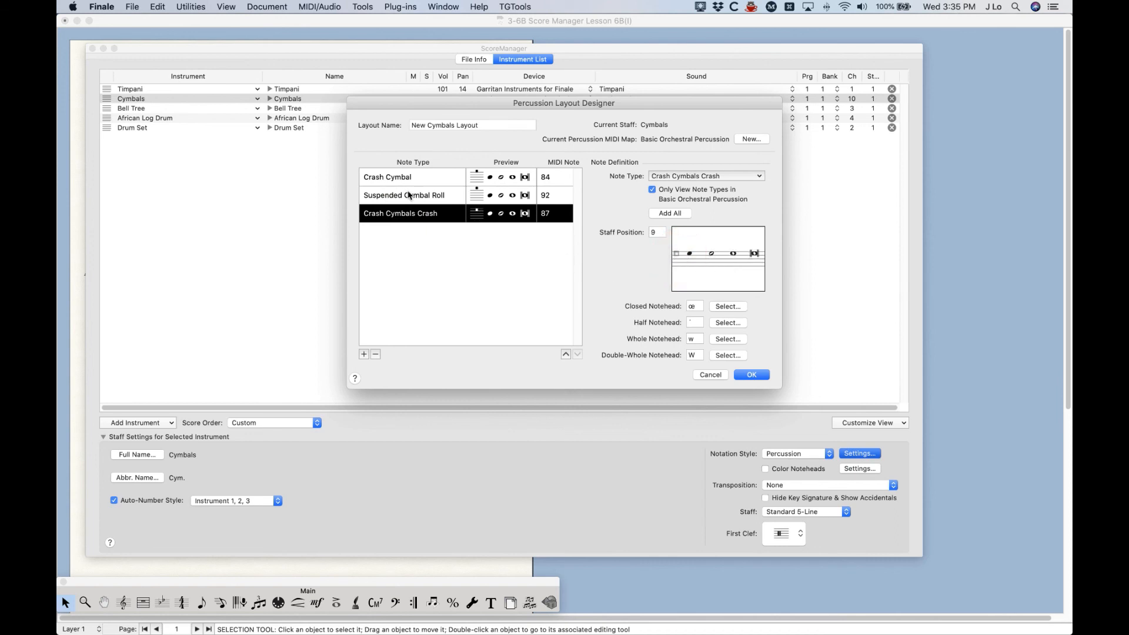
pyautogui.click(419, 179)
pyautogui.click(447, 195)
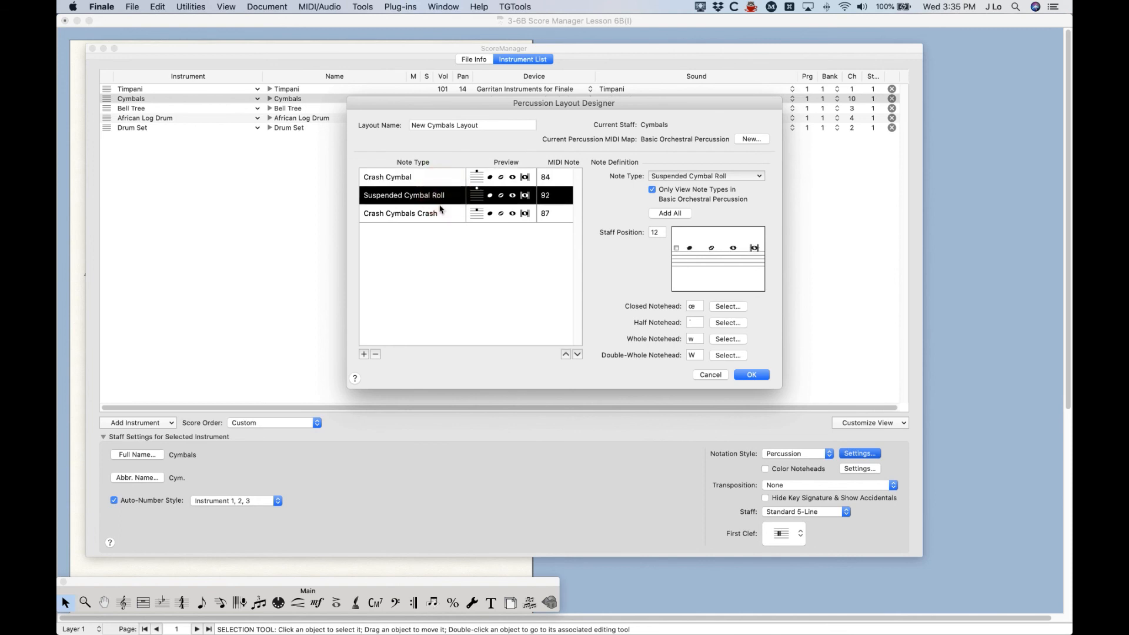
# Step: Check the staff positions of the Crash Cymbals Crash and Crash Cymbal entries in the layout
pyautogui.click(440, 214)
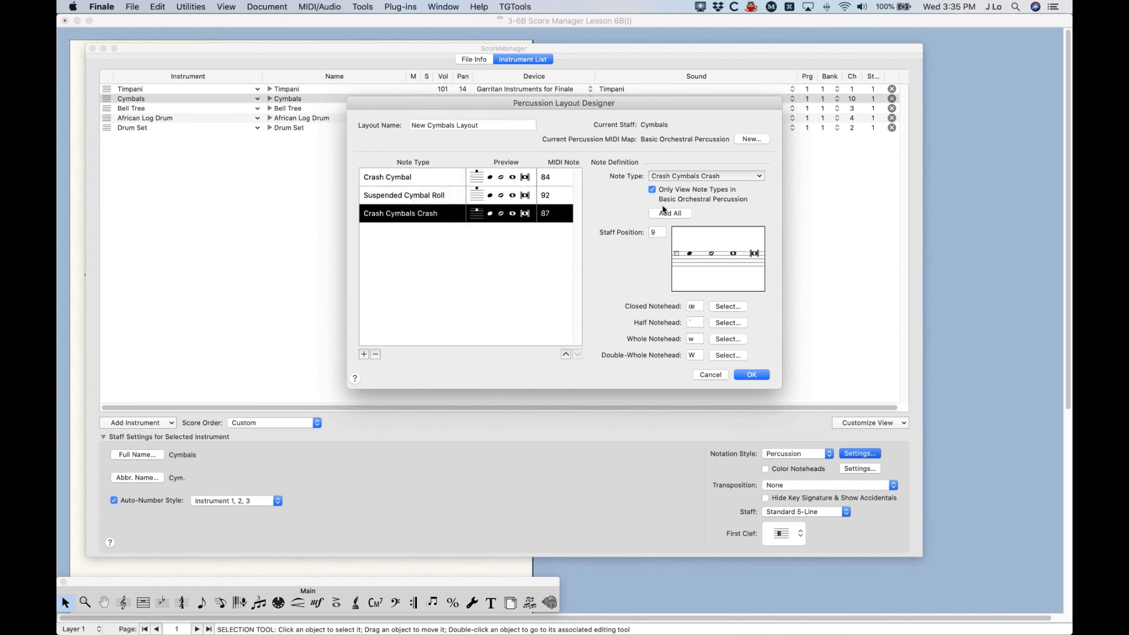
pyautogui.click(419, 180)
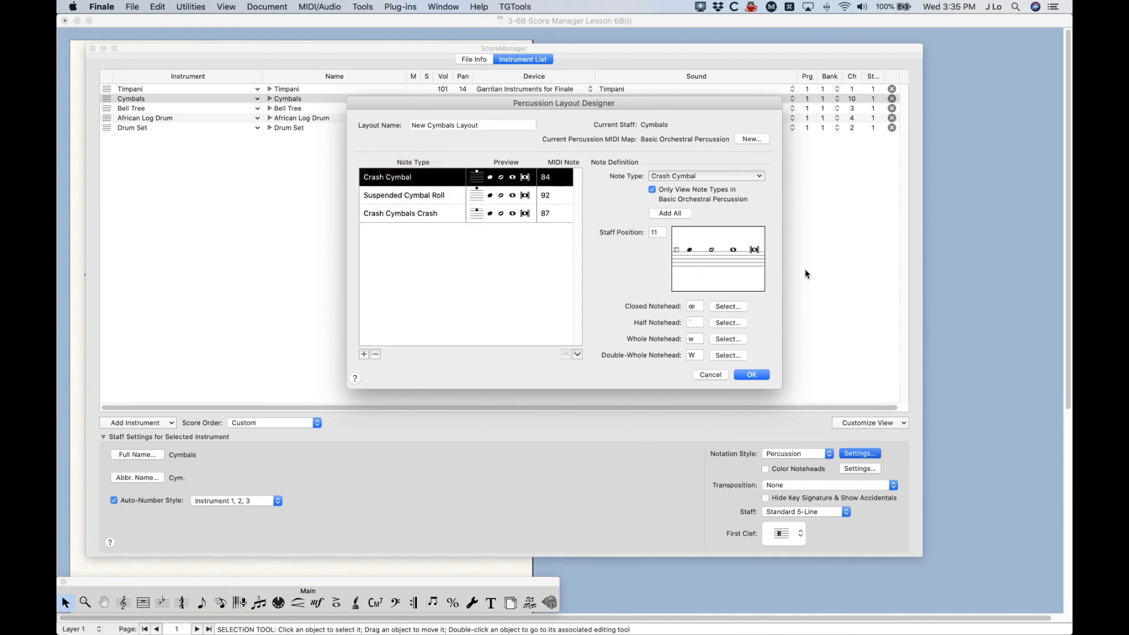
pyautogui.click(433, 178)
# Step: Move Suspended Cymbal Roll to staff position 11 on the preview staff and return it to position 12
pyautogui.click(413, 200)
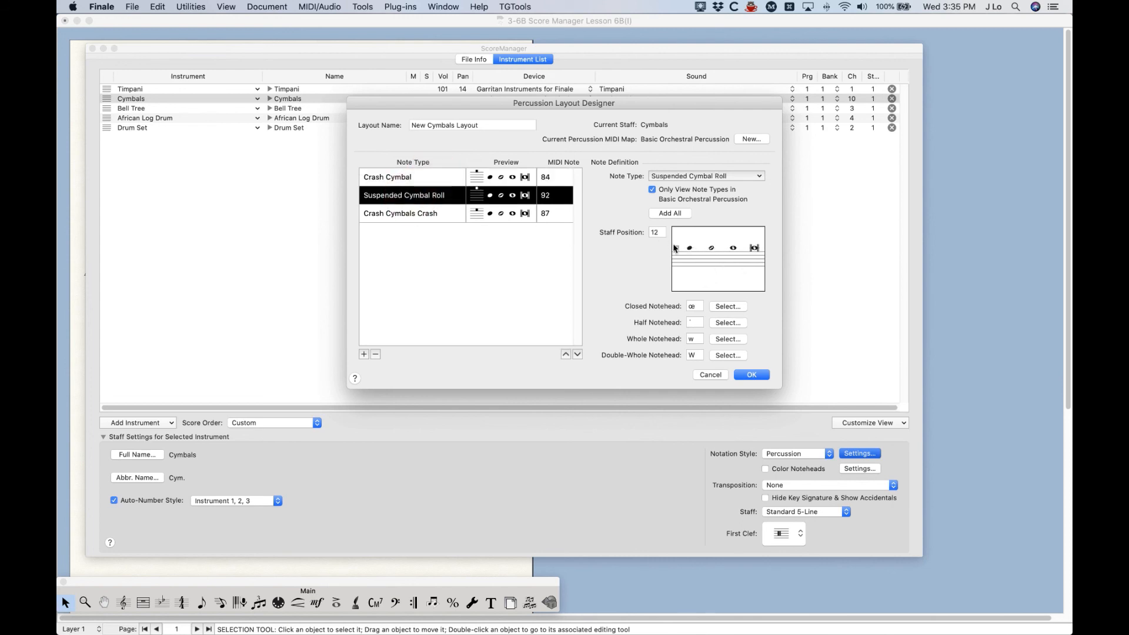
pyautogui.moveTo(676, 250); pyautogui.dragTo(676, 248)
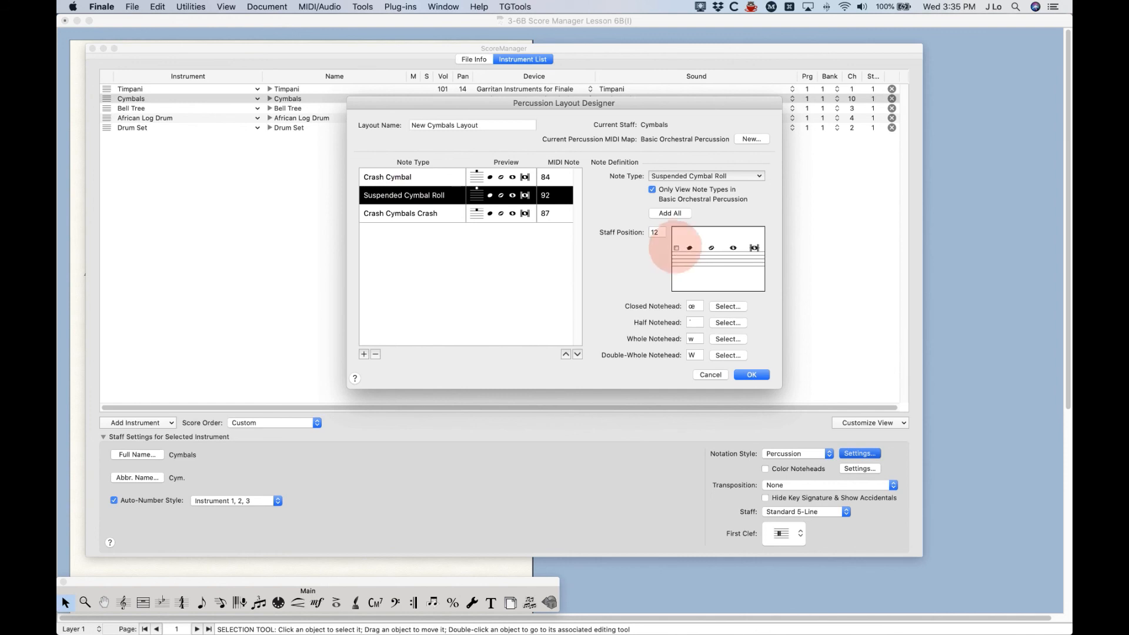
pyautogui.click(435, 178)
pyautogui.click(433, 197)
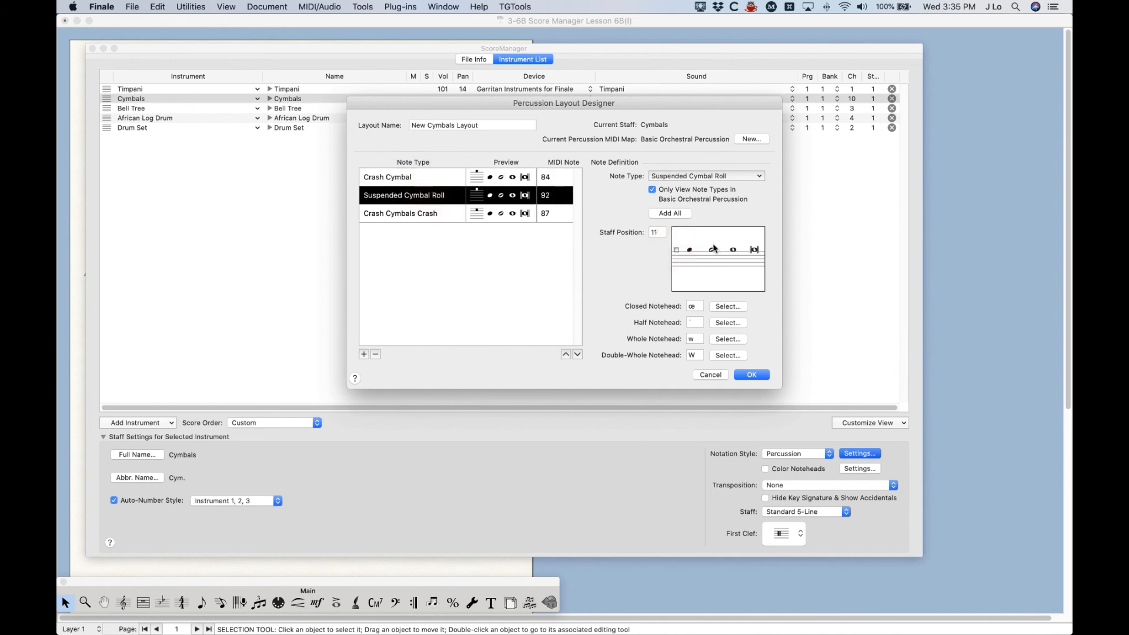
pyautogui.click(676, 249)
pyautogui.moveTo(676, 249); pyautogui.dragTo(677, 248)
# Step: Open the closed notehead symbol chart for Crash Cymbal, enlarge the symbols, and examine the available Maestro Percussion noteheads
pyautogui.click(418, 183)
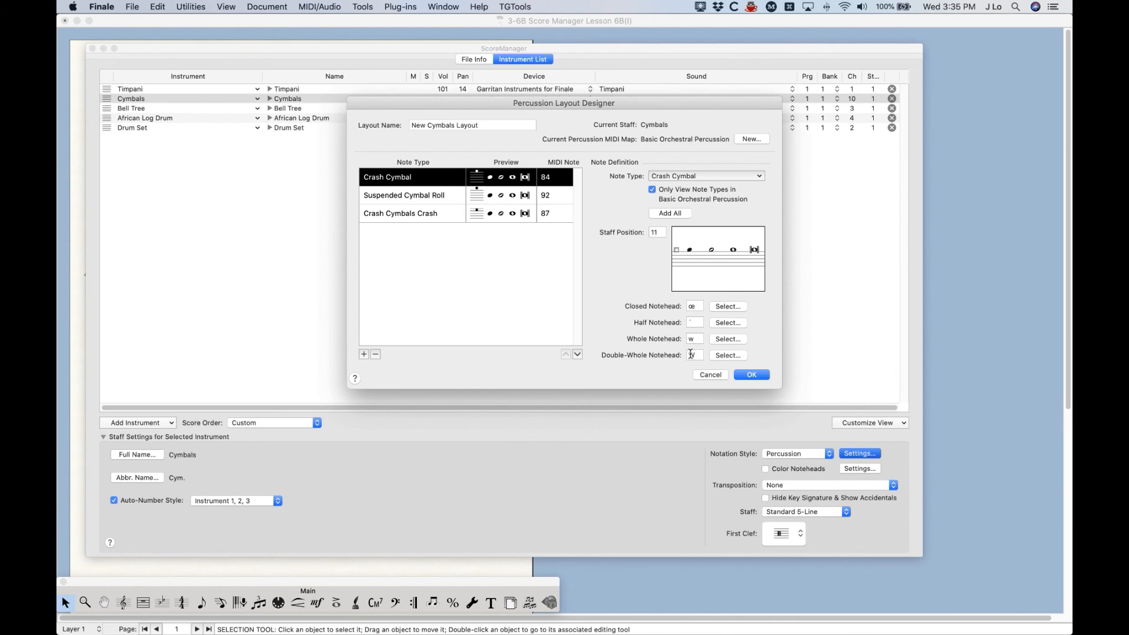
pyautogui.click(728, 307)
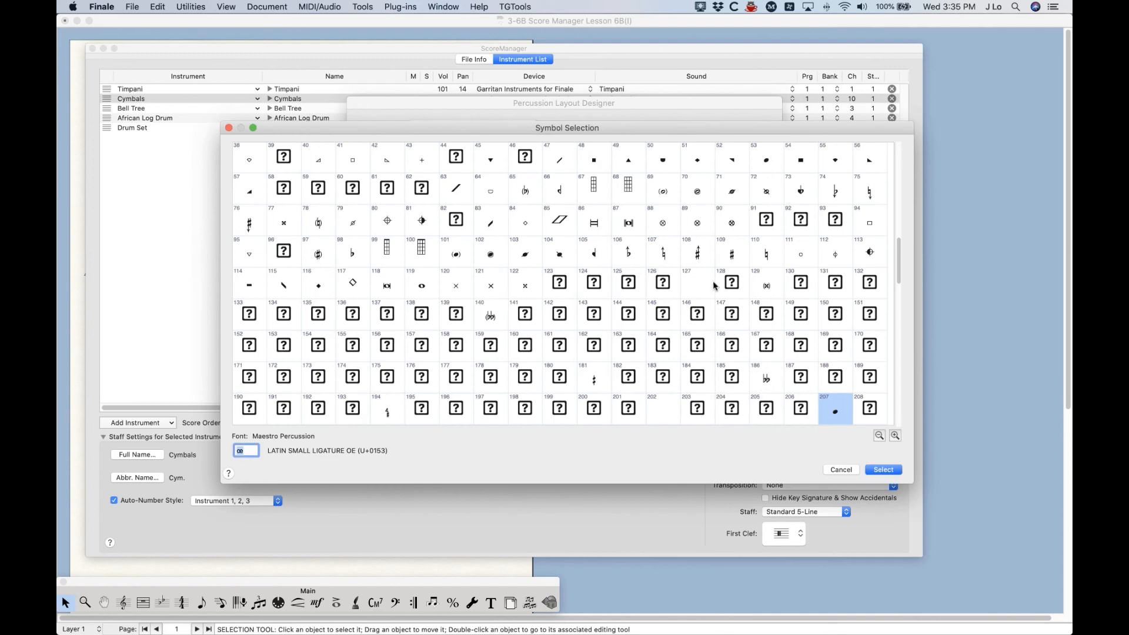
pyautogui.moveTo(628, 132); pyautogui.dragTo(614, 129)
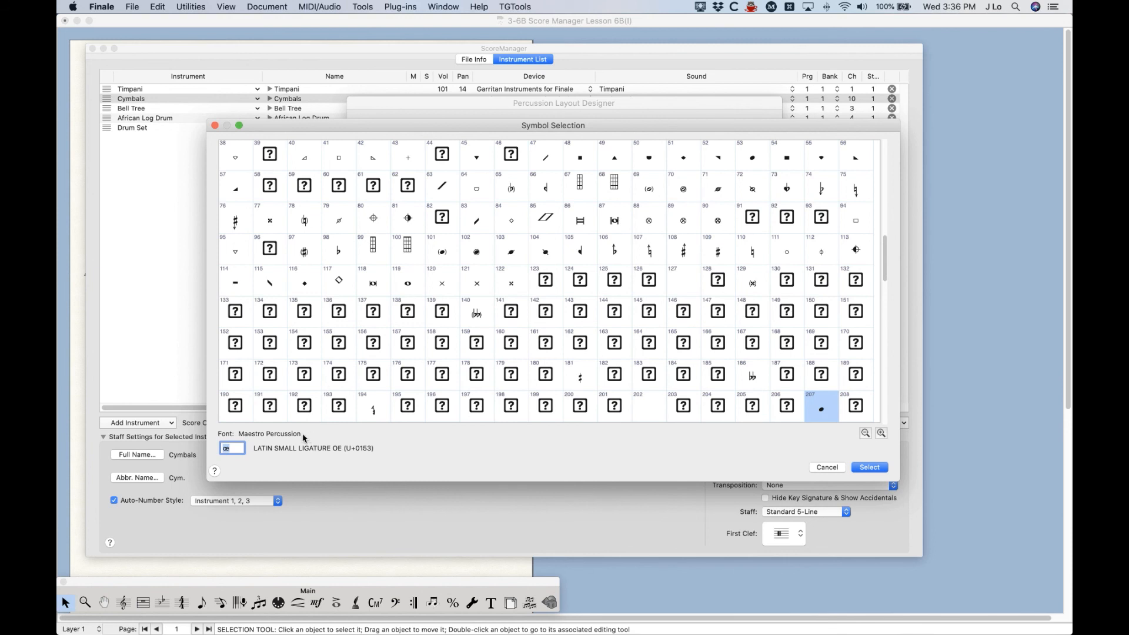
pyautogui.click(232, 448)
pyautogui.click(880, 433)
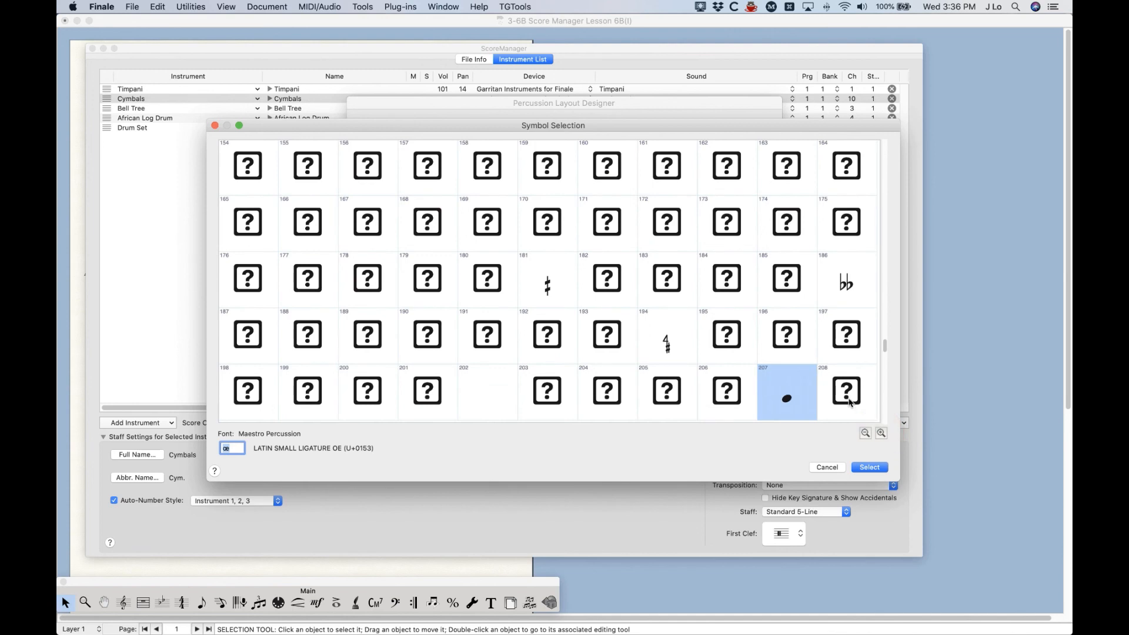
pyautogui.scroll(9, 731, 365)
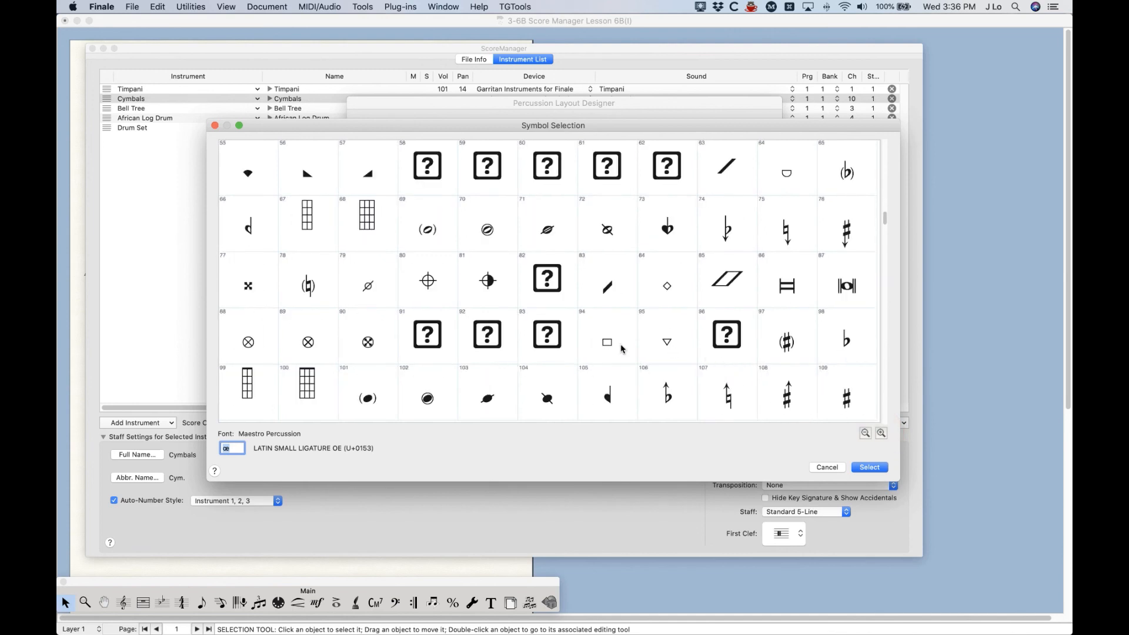
pyautogui.scroll(-1, 602, 351)
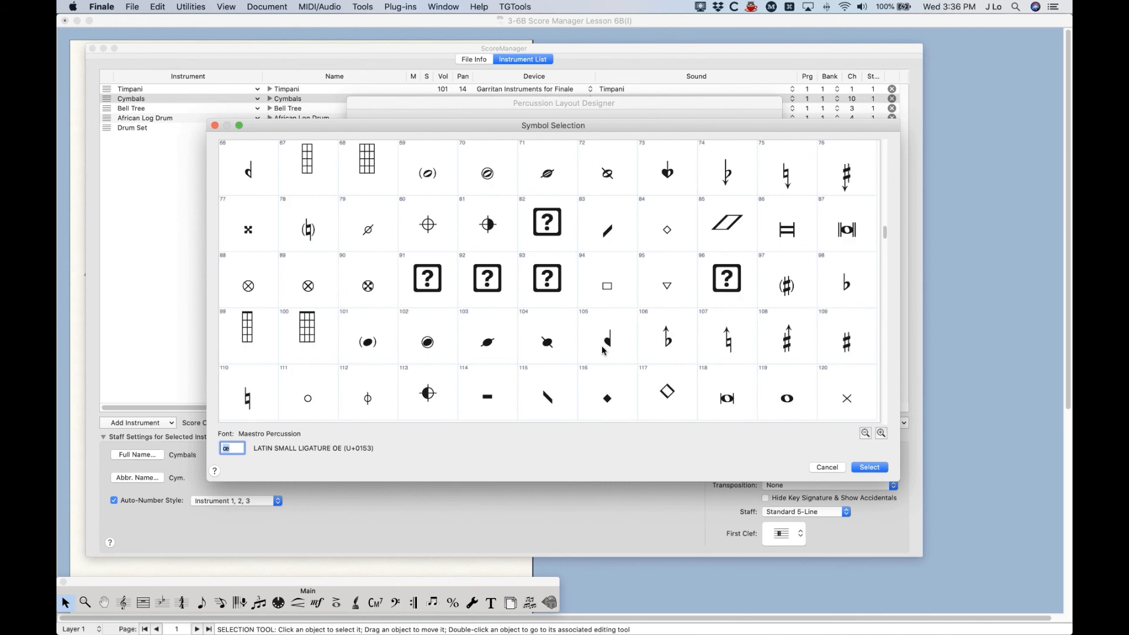
pyautogui.scroll(-3, 602, 351)
pyautogui.scroll(4, 602, 351)
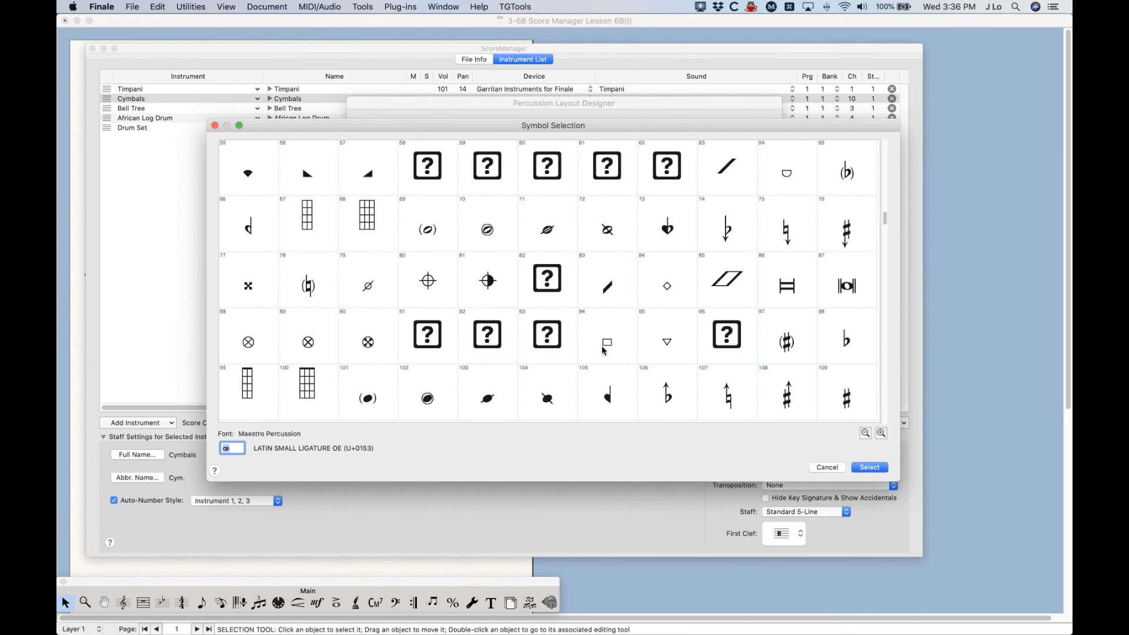
pyautogui.scroll(4, 602, 351)
pyautogui.scroll(-2, 603, 351)
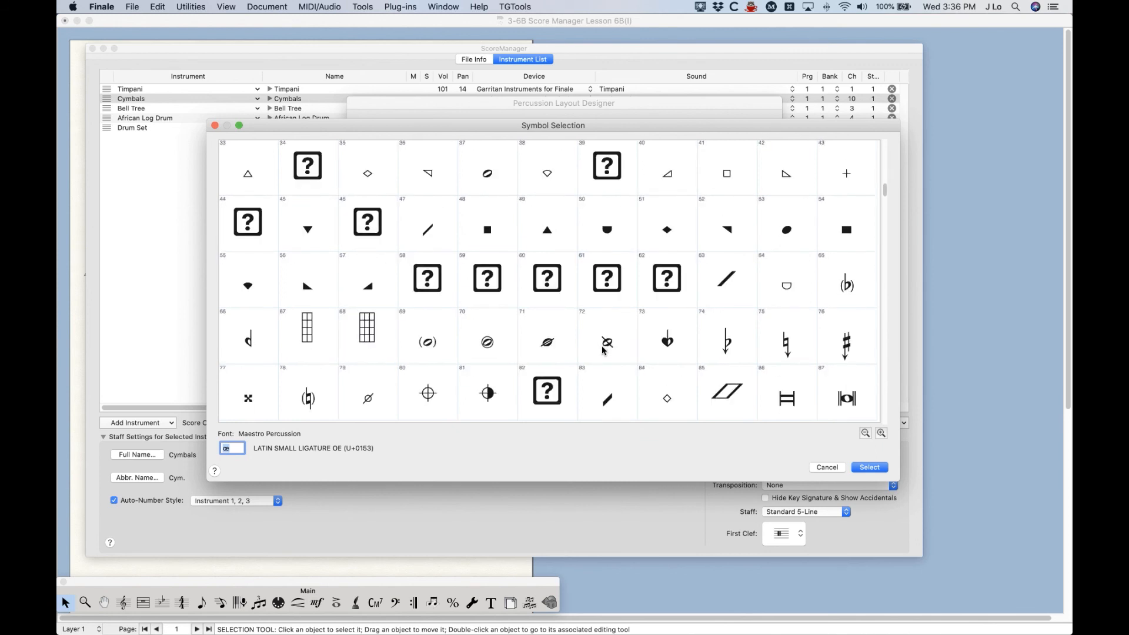
pyautogui.scroll(-2, 602, 351)
pyautogui.scroll(-2, 602, 351)
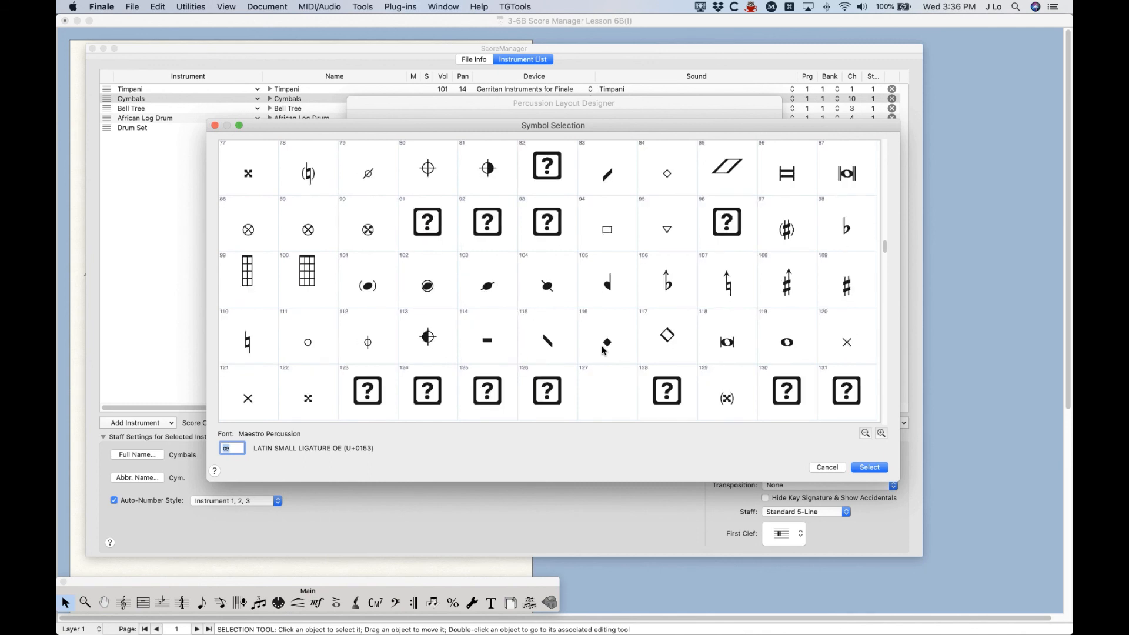
pyautogui.scroll(-1, 603, 351)
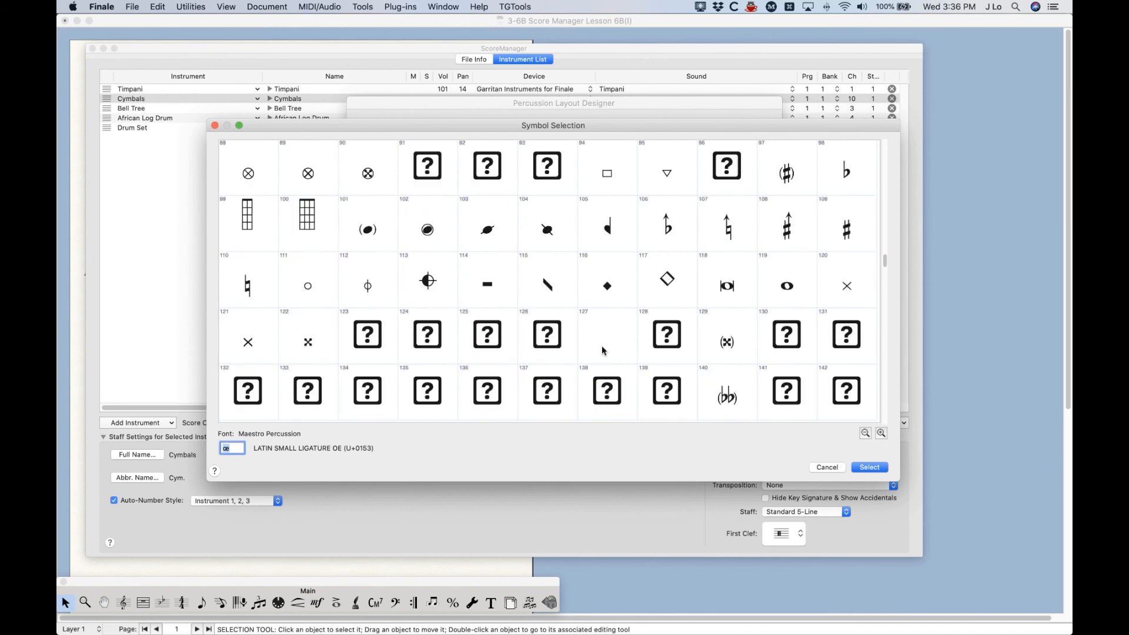
# Step: Compare the X-shaped noteheads in slots 120 to 122 and assign slot 121 (y) as Crash Cymbal's closed notehead
pyautogui.click(838, 291)
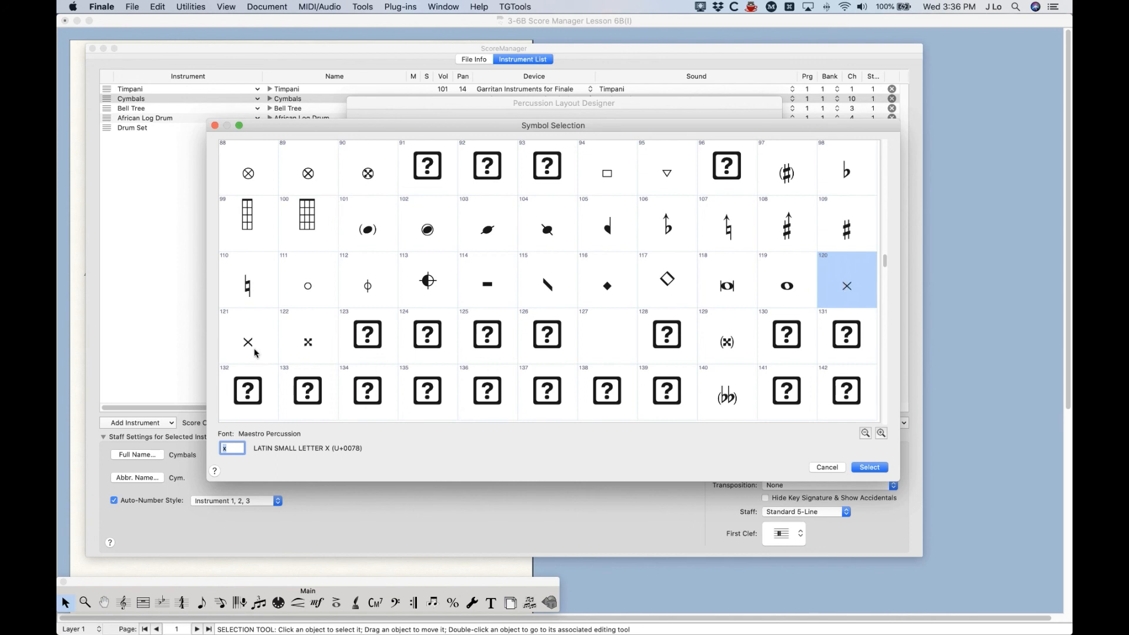
pyautogui.click(262, 323)
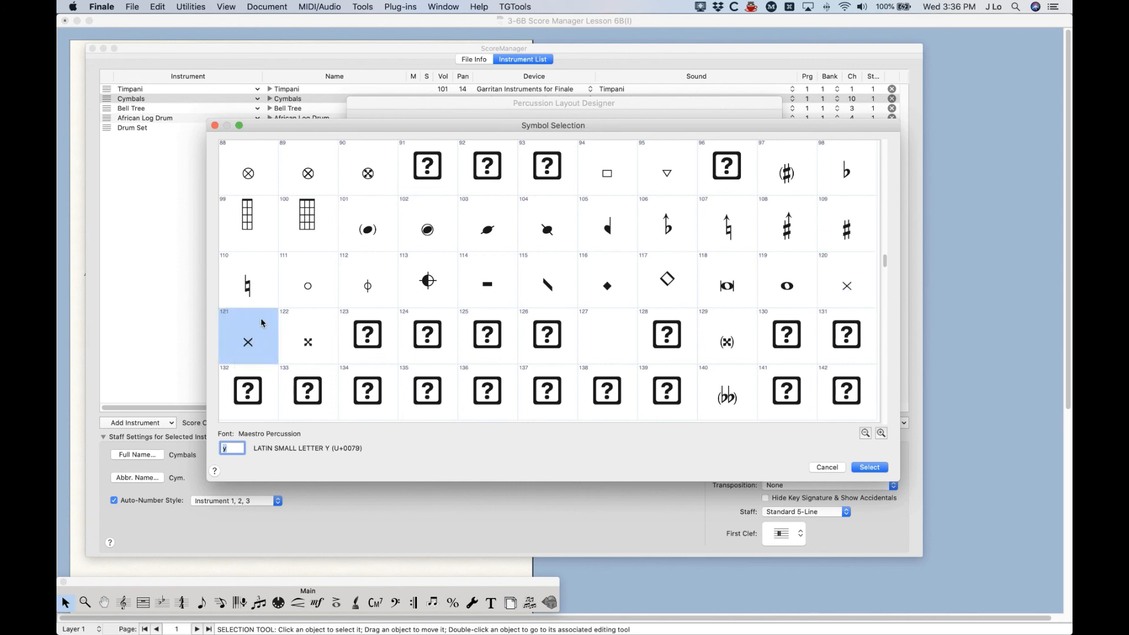
pyautogui.click(306, 339)
pyautogui.click(235, 450)
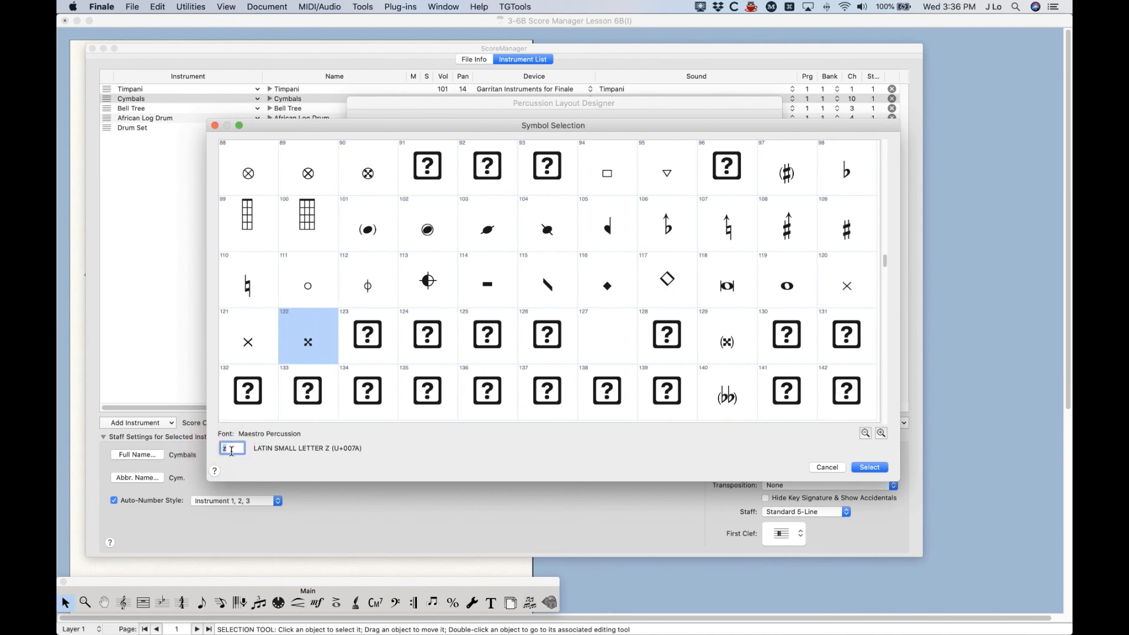
pyautogui.click(254, 348)
pyautogui.click(850, 287)
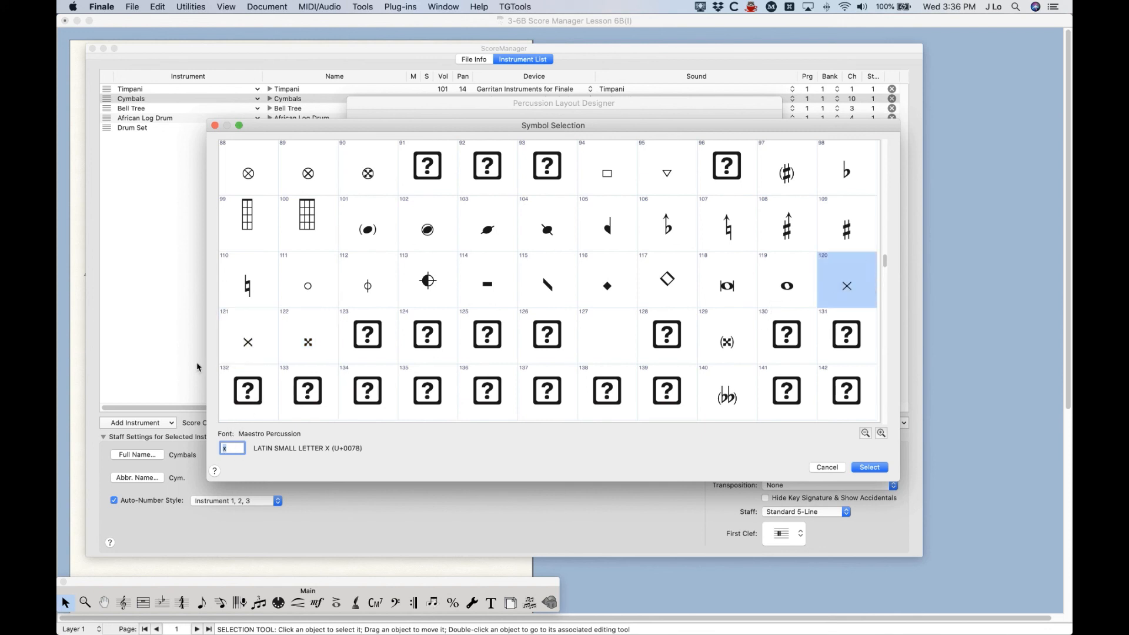
pyautogui.click(259, 348)
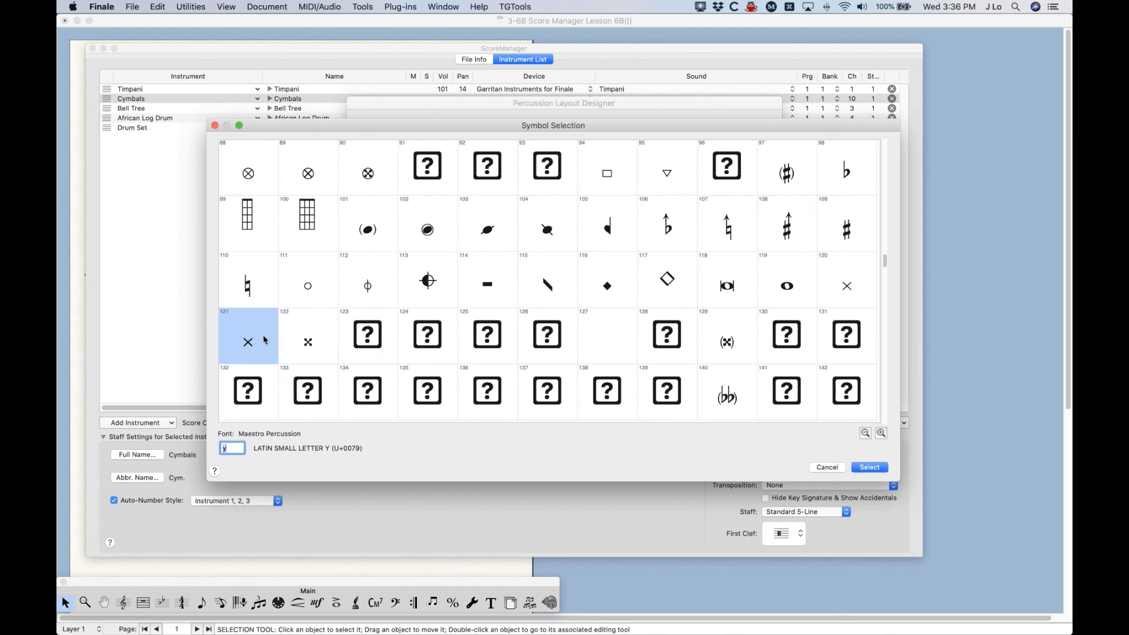
pyautogui.click(869, 467)
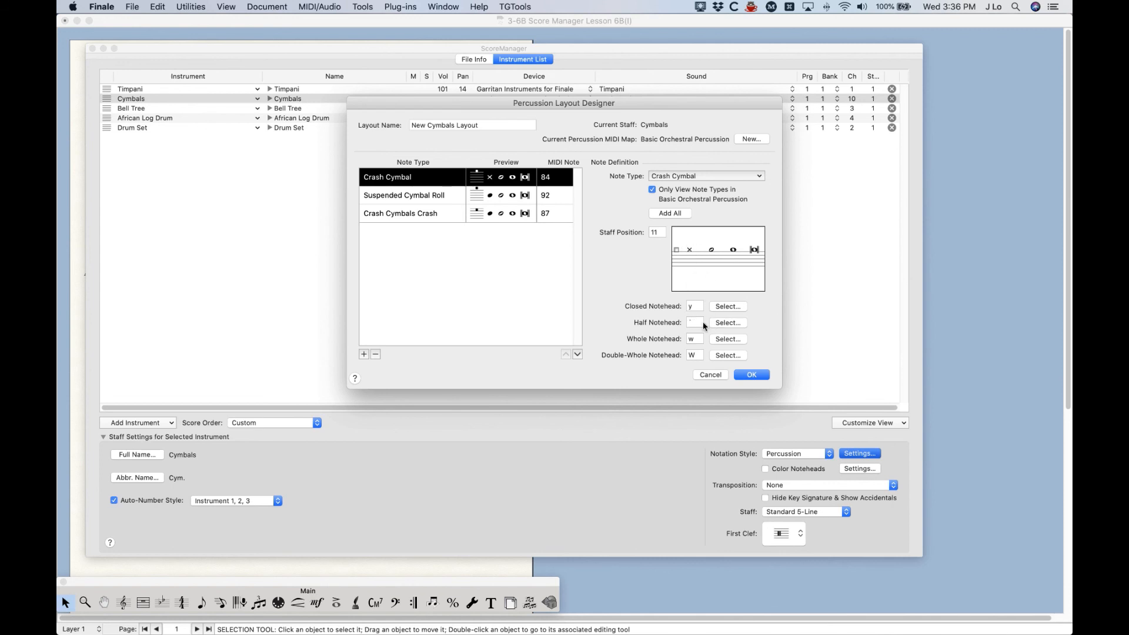
# Step: Open the half notehead symbol chart for Crash Cymbal and compare the circled X noteheads with the plain X noteheads
pyautogui.click(728, 322)
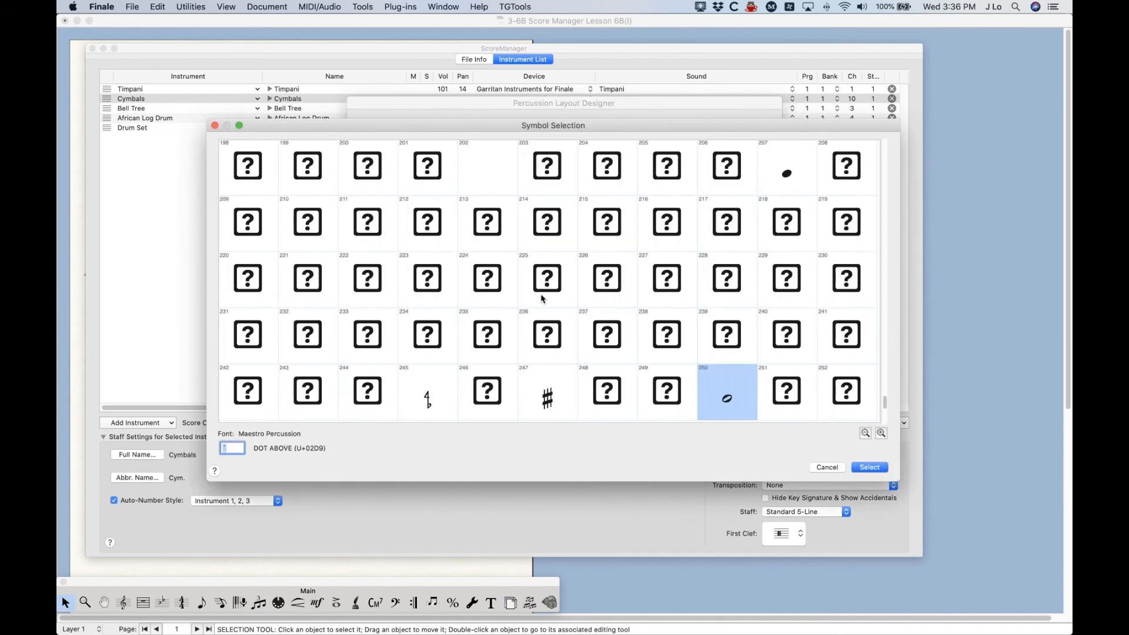
pyautogui.scroll(15, 504, 351)
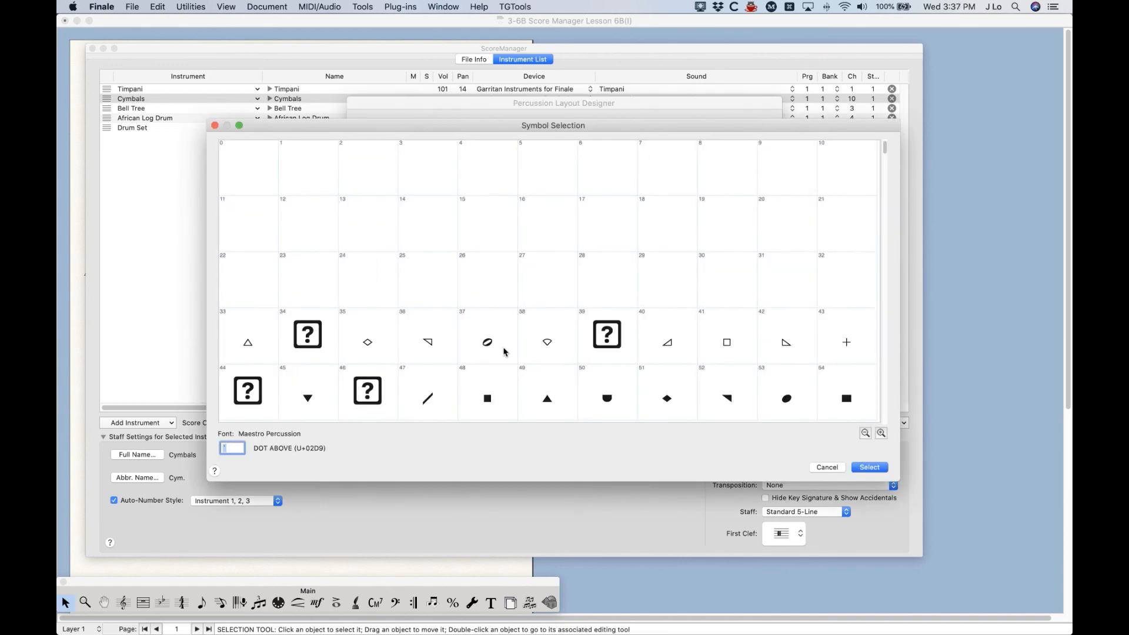
pyautogui.scroll(-4, 504, 352)
pyautogui.scroll(-2, 504, 351)
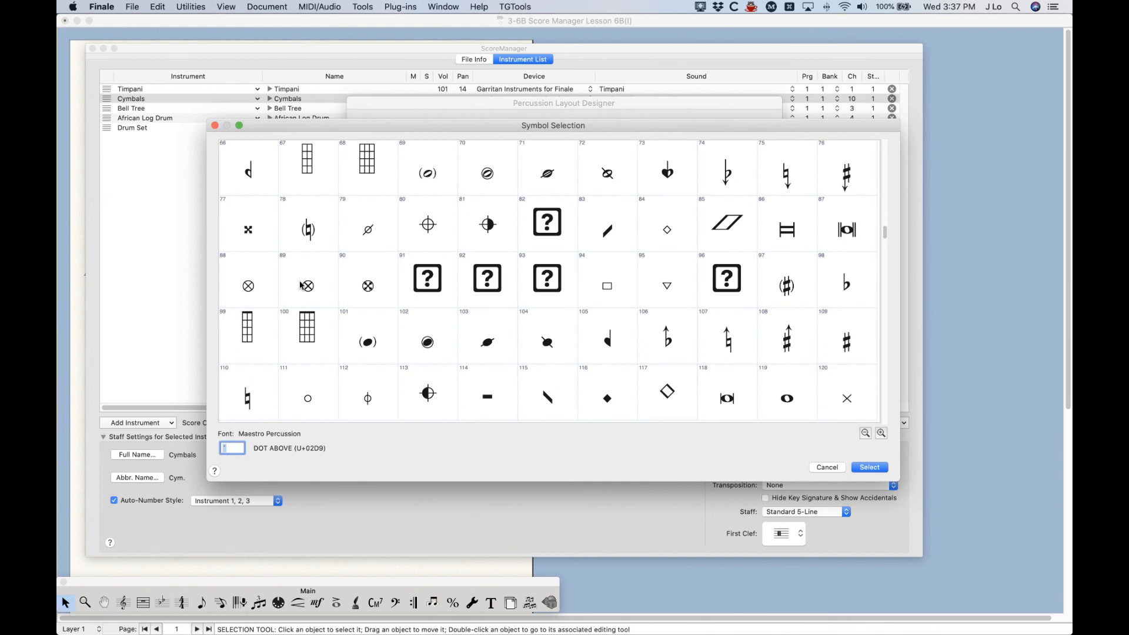
pyautogui.click(249, 288)
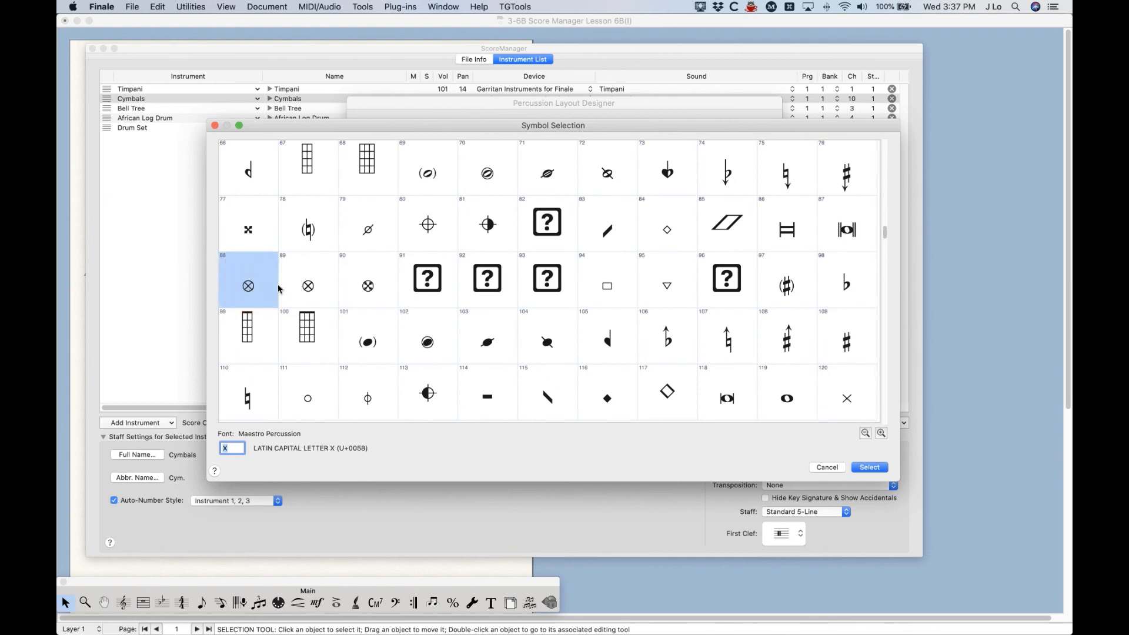
pyautogui.scroll(-1, 319, 286)
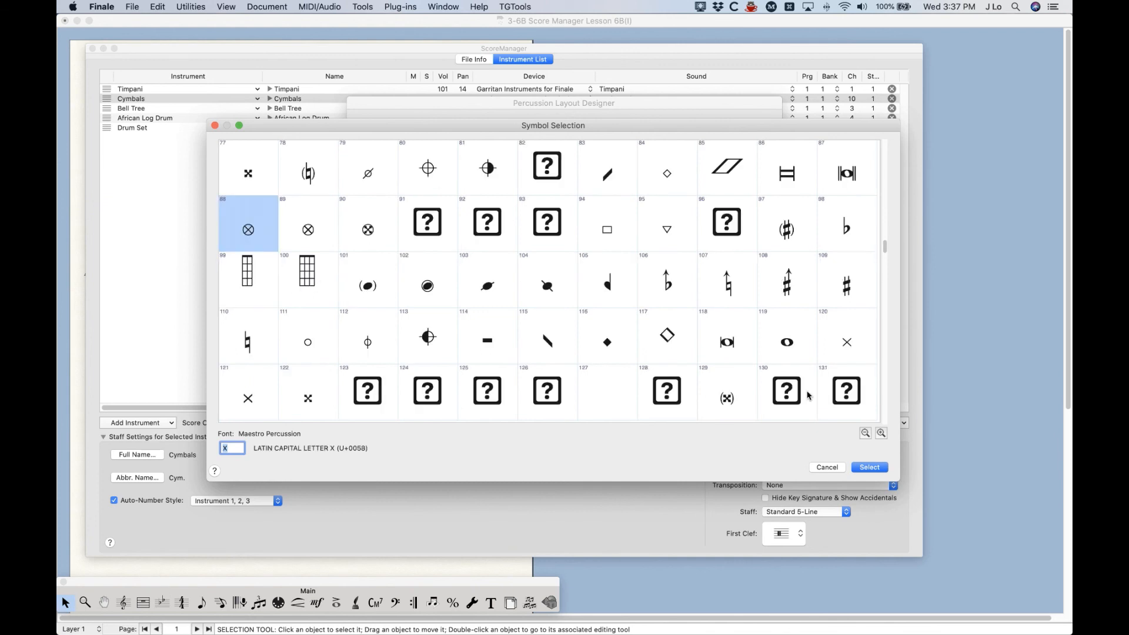
pyautogui.click(848, 343)
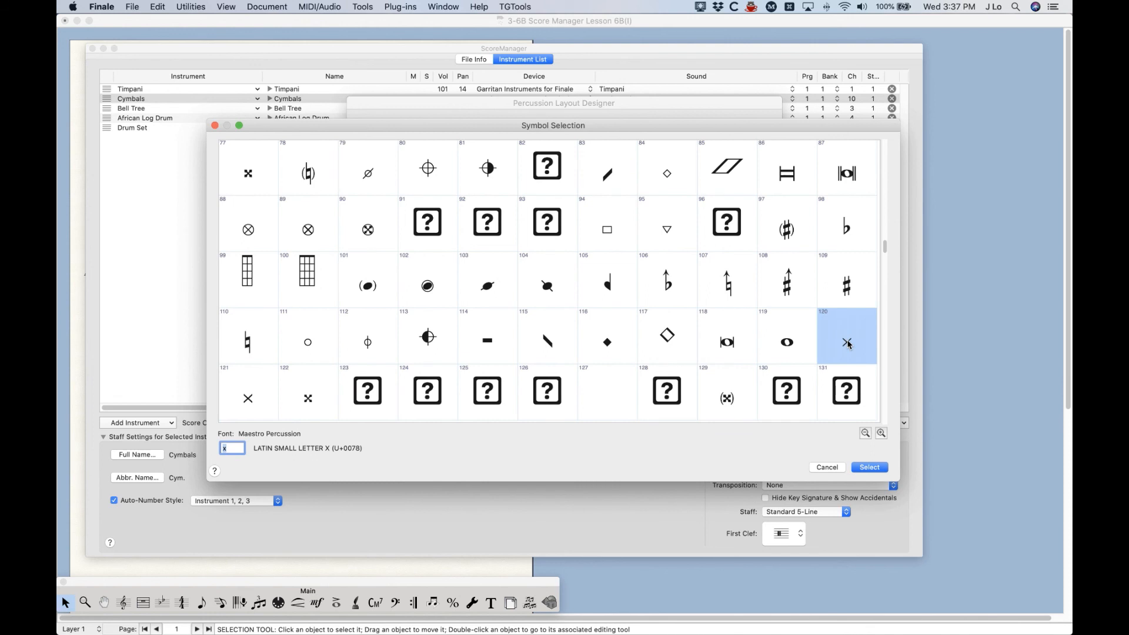
pyautogui.click(255, 234)
pyautogui.click(257, 400)
pyautogui.scroll(-1, 306, 234)
pyautogui.click(306, 234)
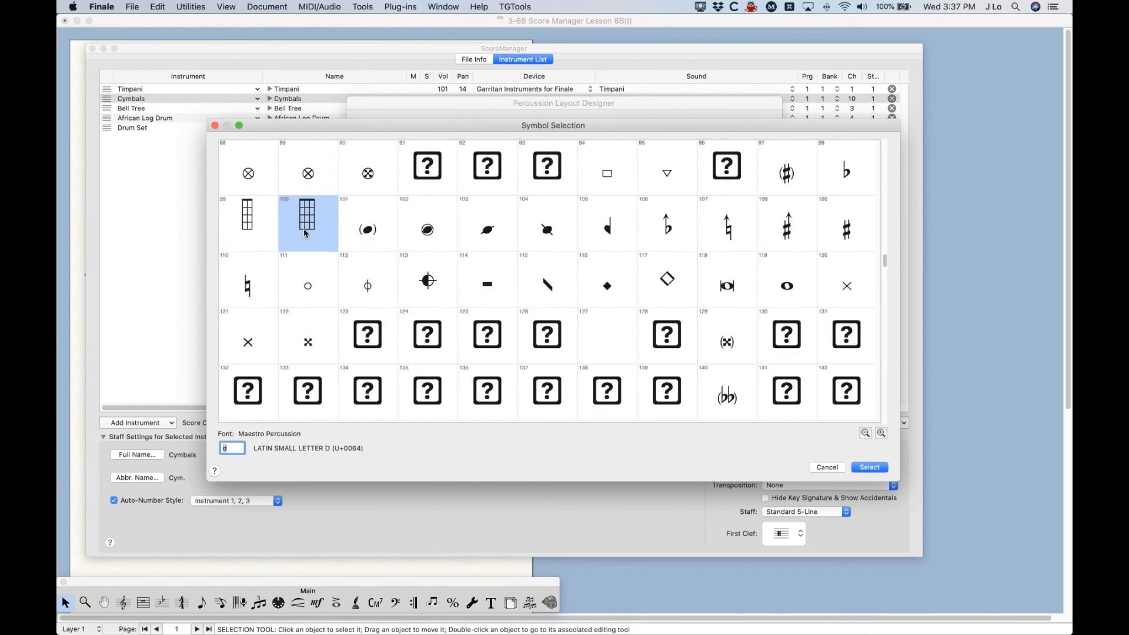
pyautogui.click(312, 347)
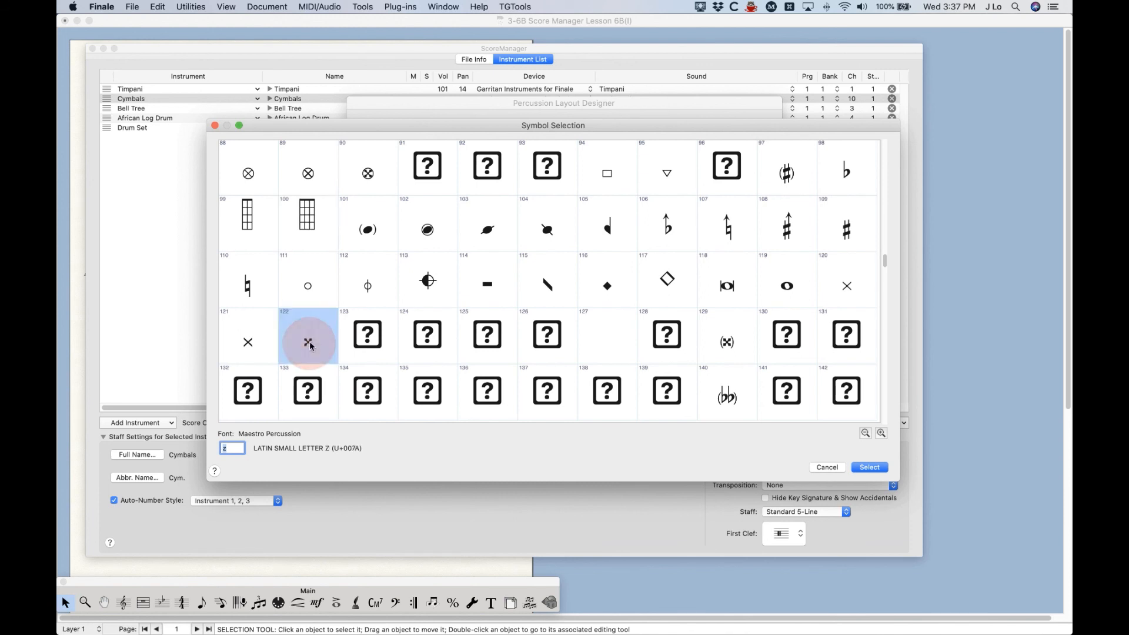
# Step: Assign the circled X symbol in slot 89 (Y) as Crash Cymbal's half notehead
pyautogui.scroll(-1, 372, 189)
pyautogui.click(372, 187)
pyautogui.scroll(1, 326, 304)
pyautogui.scroll(1, 326, 305)
pyautogui.click(369, 282)
pyautogui.click(309, 284)
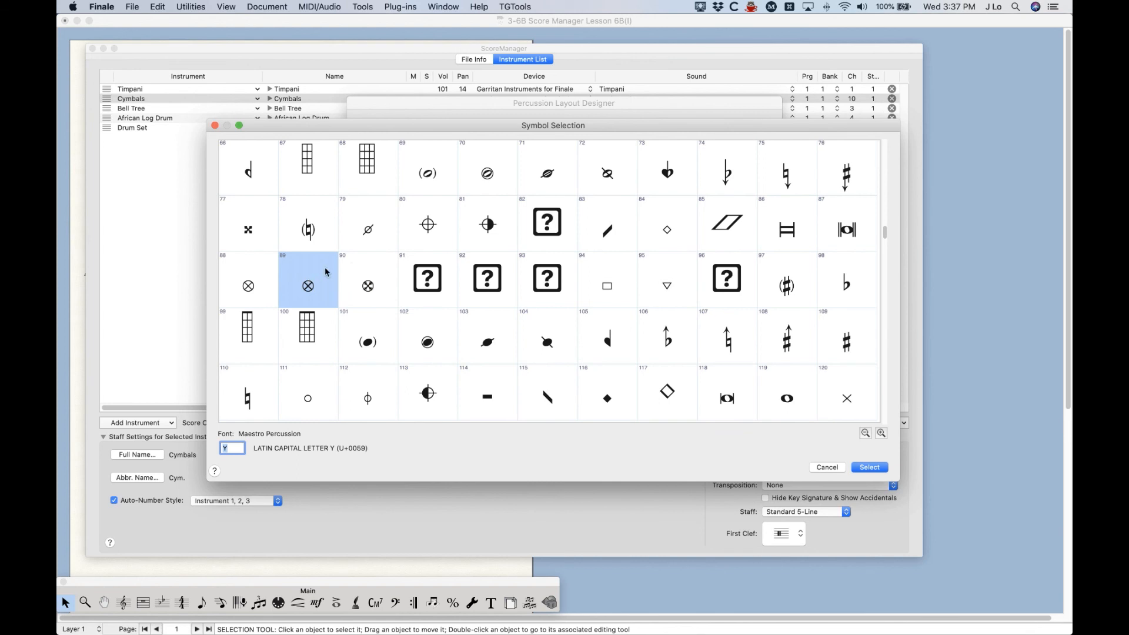
pyautogui.click(869, 468)
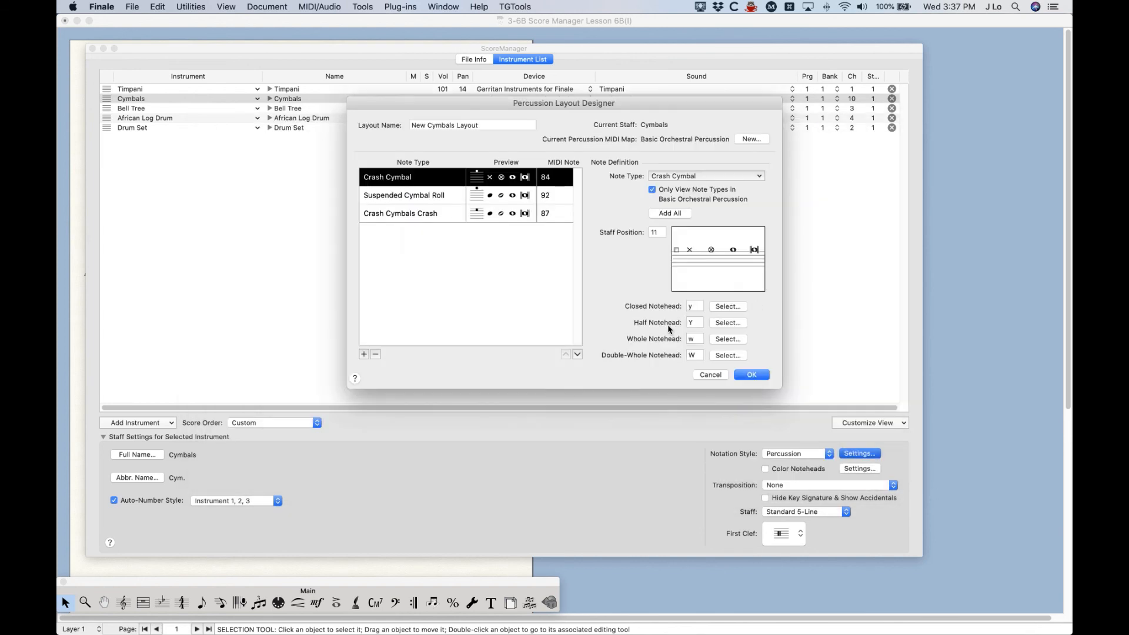
# Step: Set Crash Cymbal's whole and double-whole noteheads to the character Y
pyautogui.doubleClick(698, 322)
pyautogui.doubleClick(695, 339)
pyautogui.write('YY')
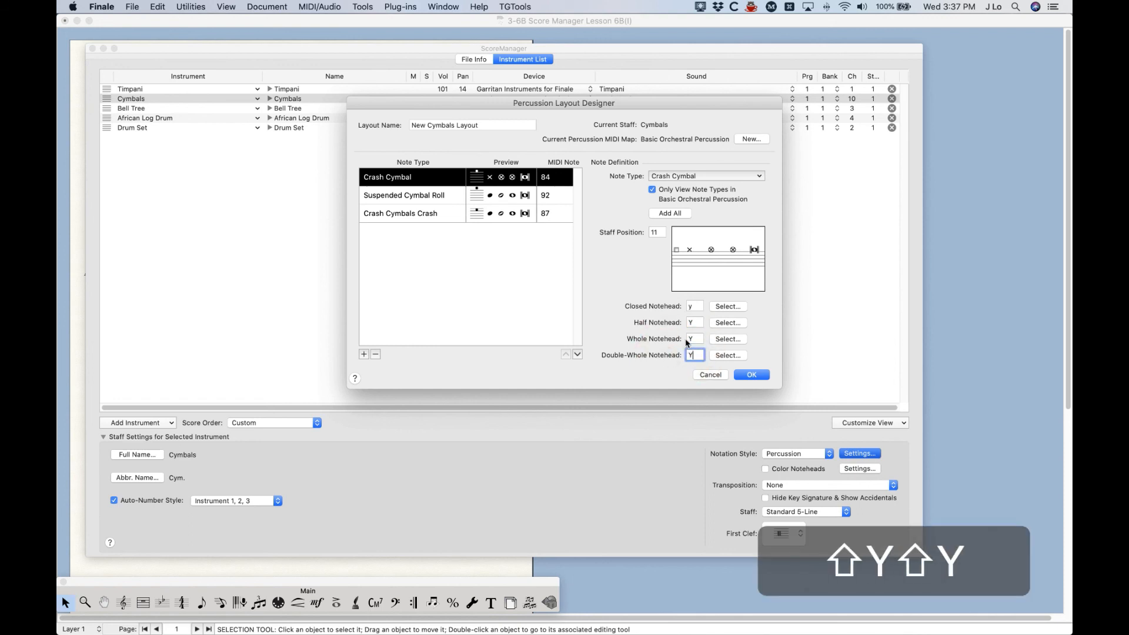
pyautogui.click(695, 321)
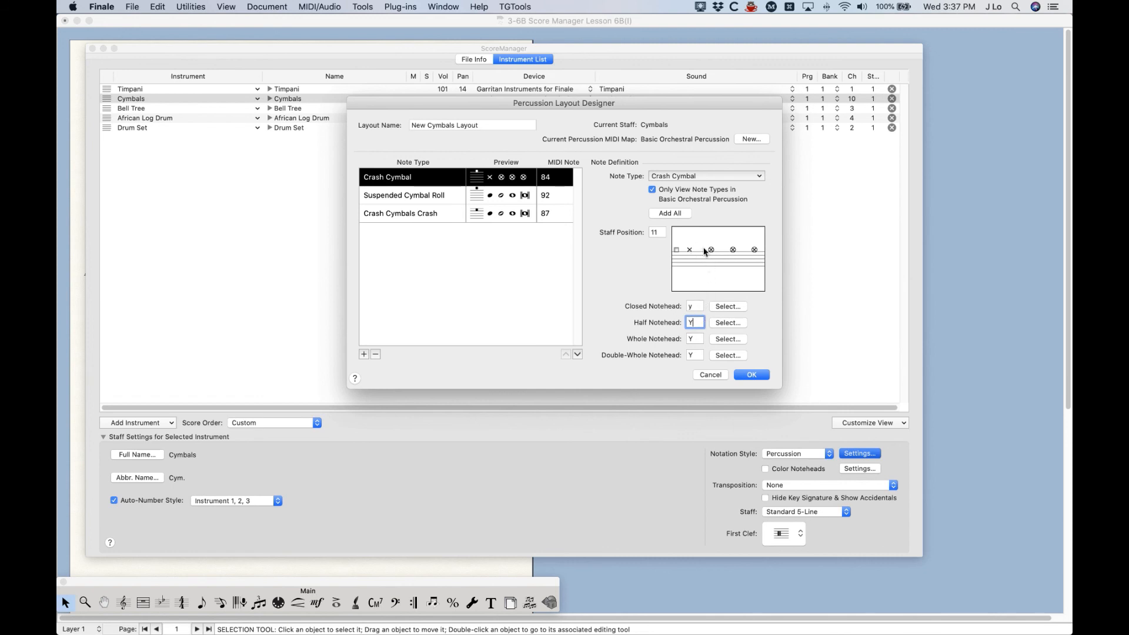
pyautogui.click(695, 339)
# Step: Assign the heavy X symbol in slot 122 (z) as Suspended Cymbal Roll's closed notehead
pyautogui.click(422, 196)
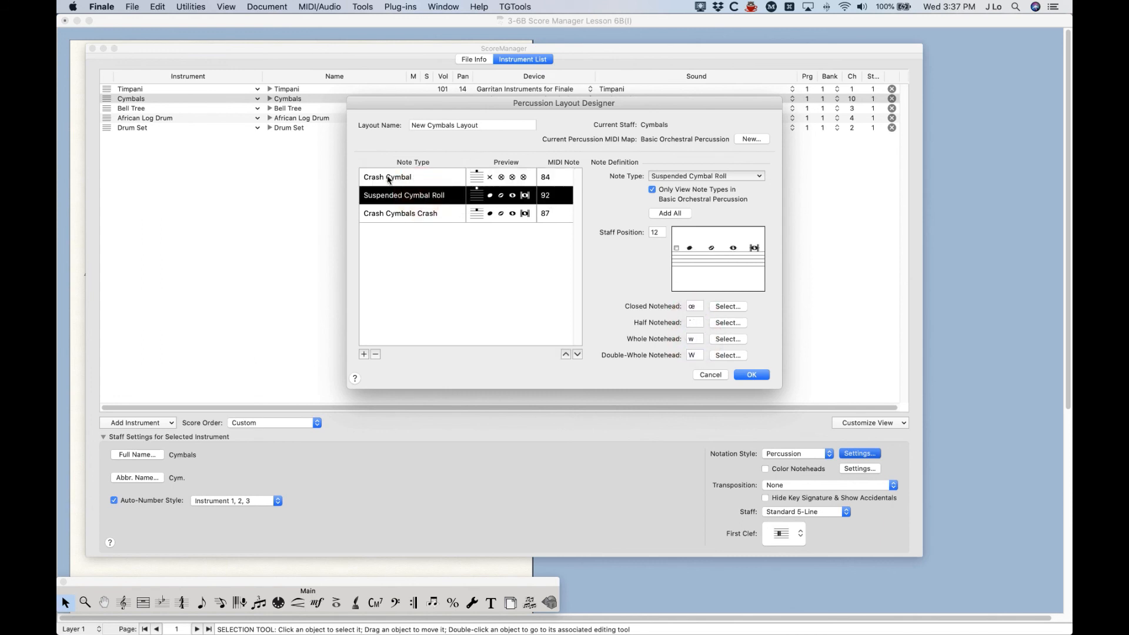
pyautogui.click(726, 306)
pyautogui.scroll(10, 608, 294)
pyautogui.scroll(-4, 606, 307)
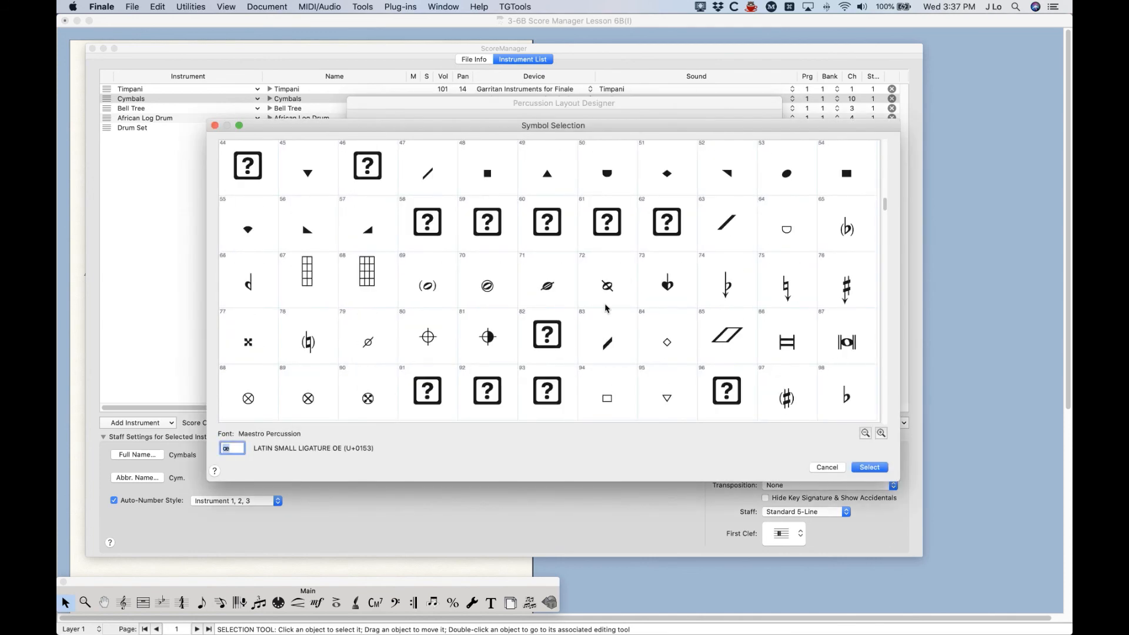
pyautogui.scroll(-4, 606, 307)
pyautogui.click(318, 339)
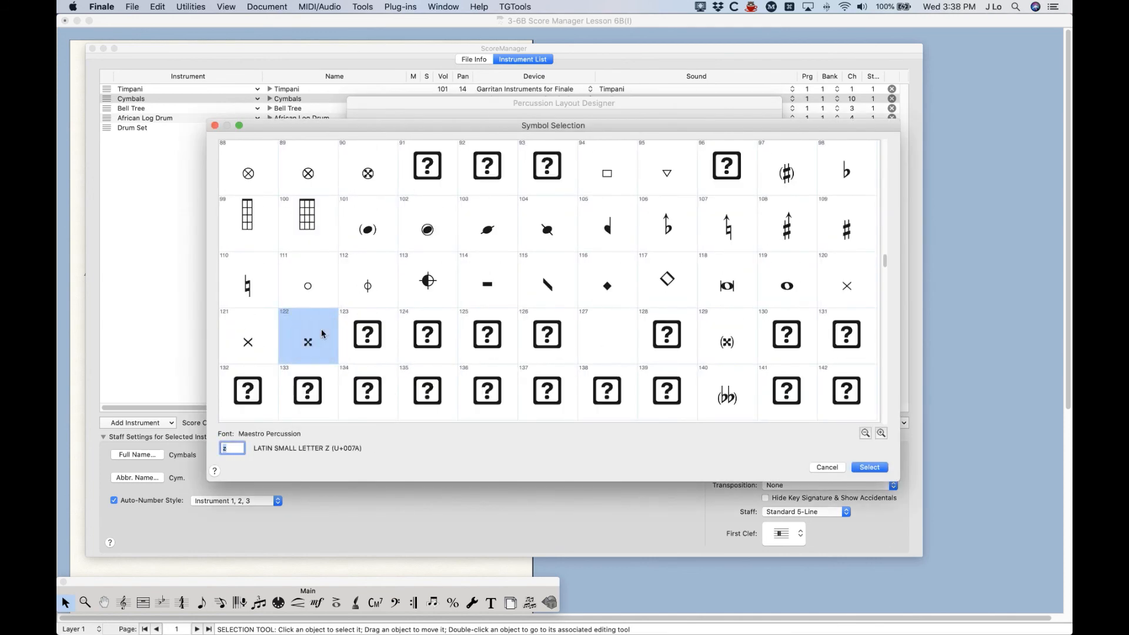
pyautogui.click(870, 467)
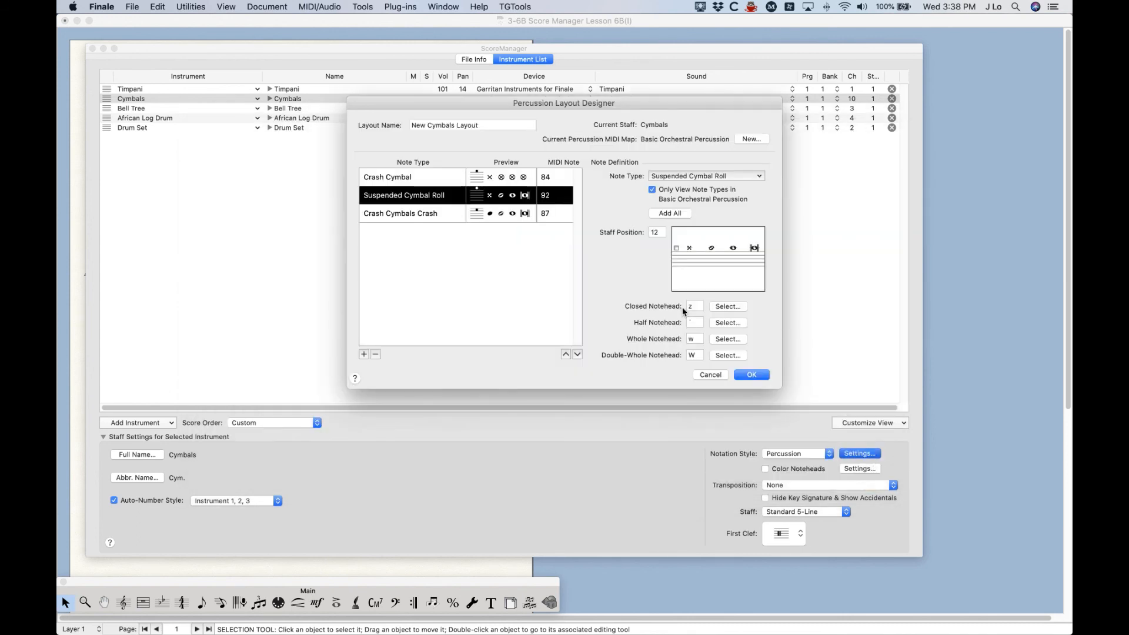
# Step: Set Suspended Cymbal Roll's half, whole and double-whole noteheads to the character Z
pyautogui.click(698, 322)
pyautogui.write('Z')
pyautogui.click(660, 340)
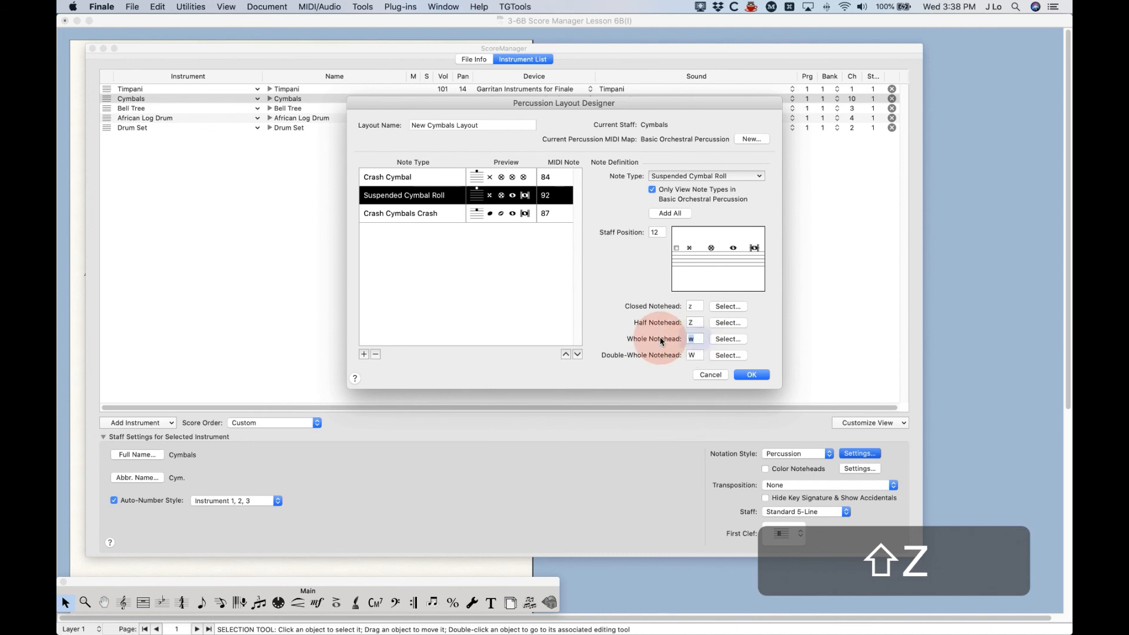
pyautogui.write('Z')
pyautogui.click(695, 355)
pyautogui.write('Z')
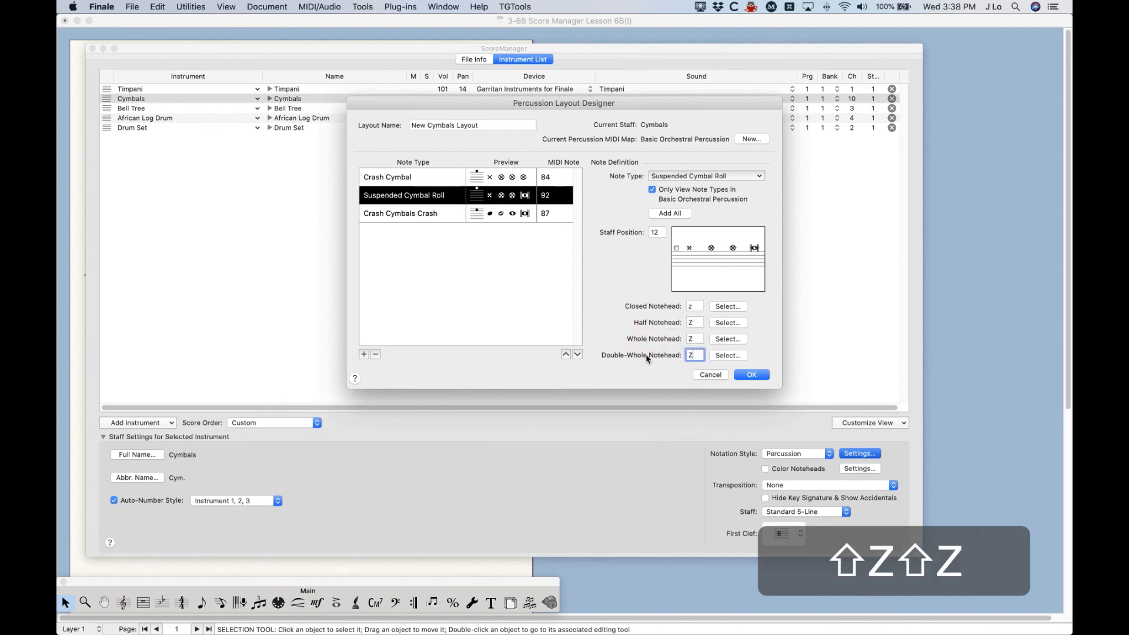
pyautogui.click(695, 322)
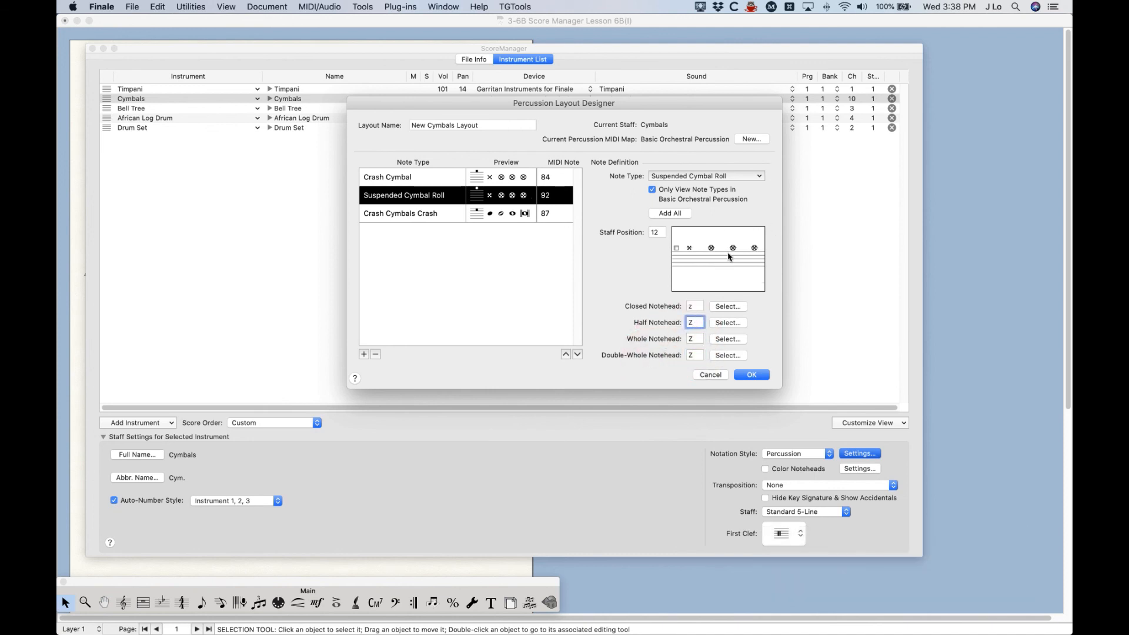
# Step: Assign the filled diamond in slot 51 (3) as Crash Cymbals Crash's closed notehead
pyautogui.click(414, 217)
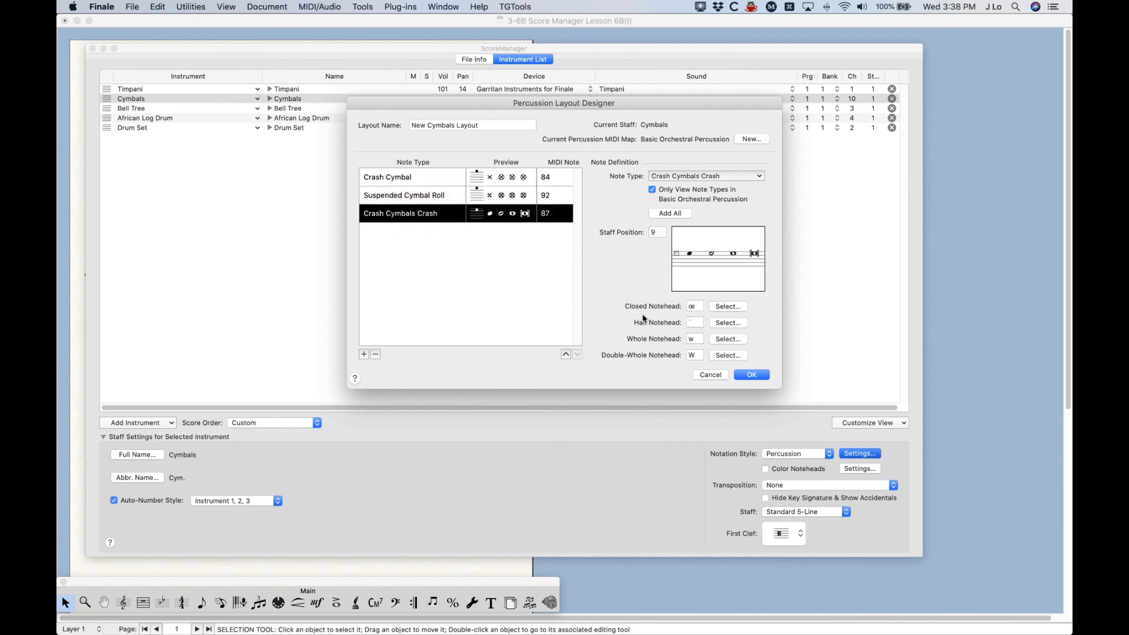
pyautogui.click(726, 306)
pyautogui.scroll(12, 545, 343)
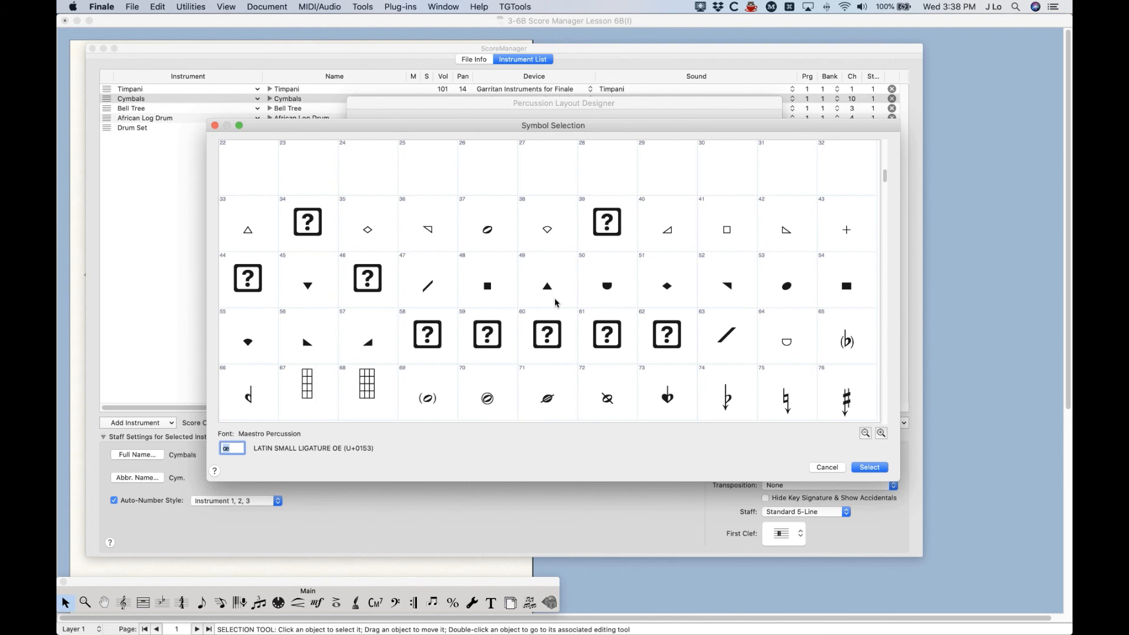
pyautogui.click(673, 287)
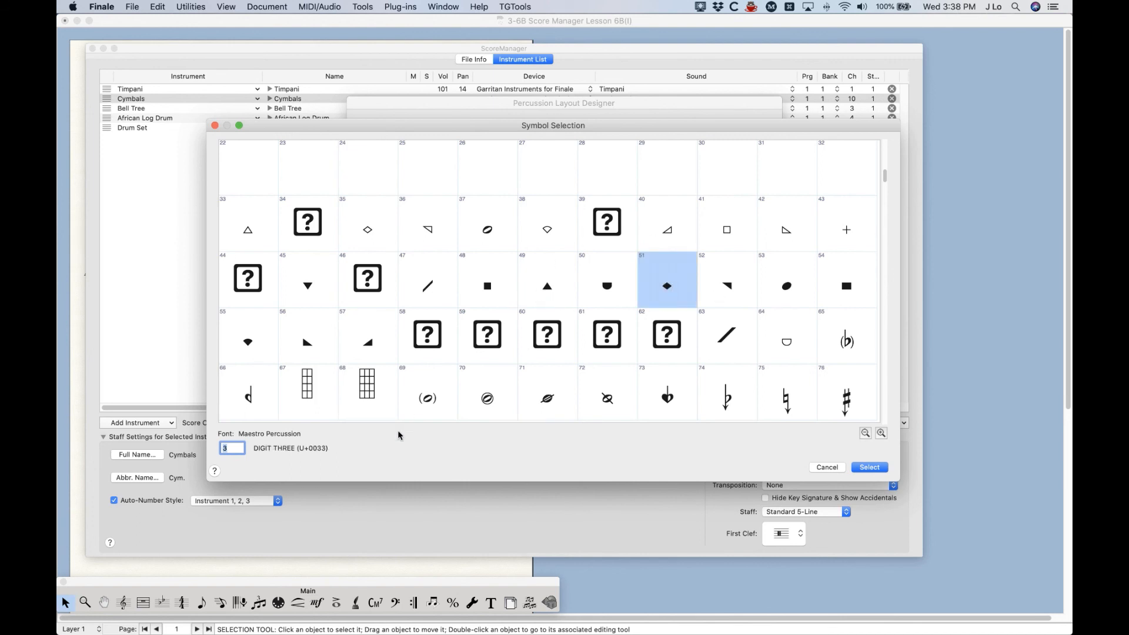
pyautogui.click(871, 467)
# Step: Assign the open diamond in slot 35 (#) as Crash Cymbals Crash's half notehead
pyautogui.click(728, 323)
pyautogui.scroll(15, 521, 329)
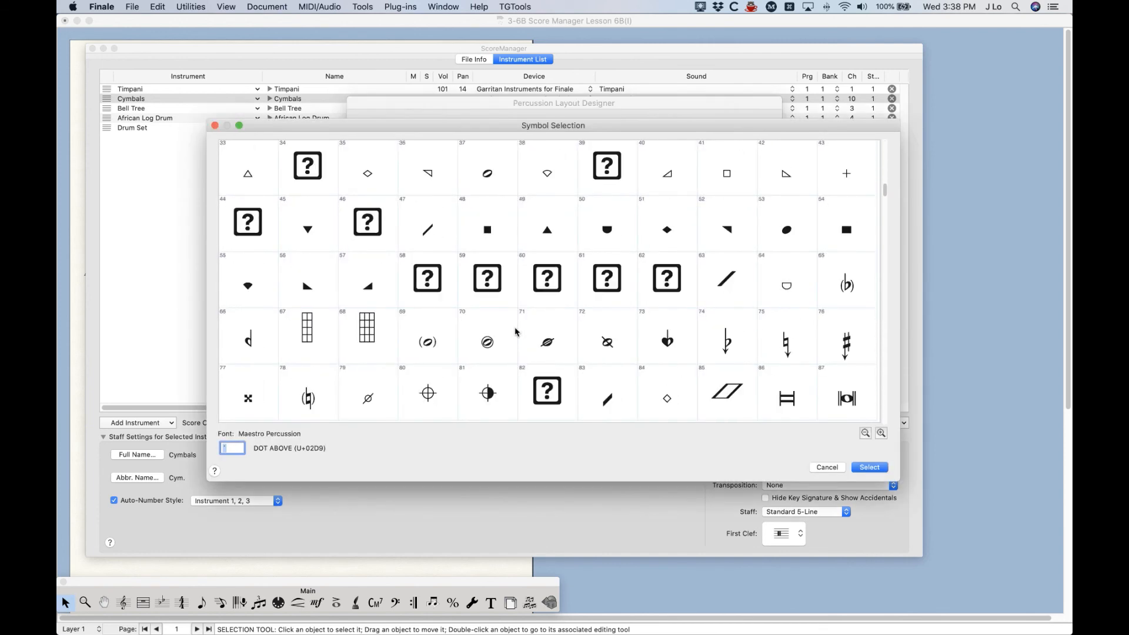
pyautogui.scroll(1, 515, 332)
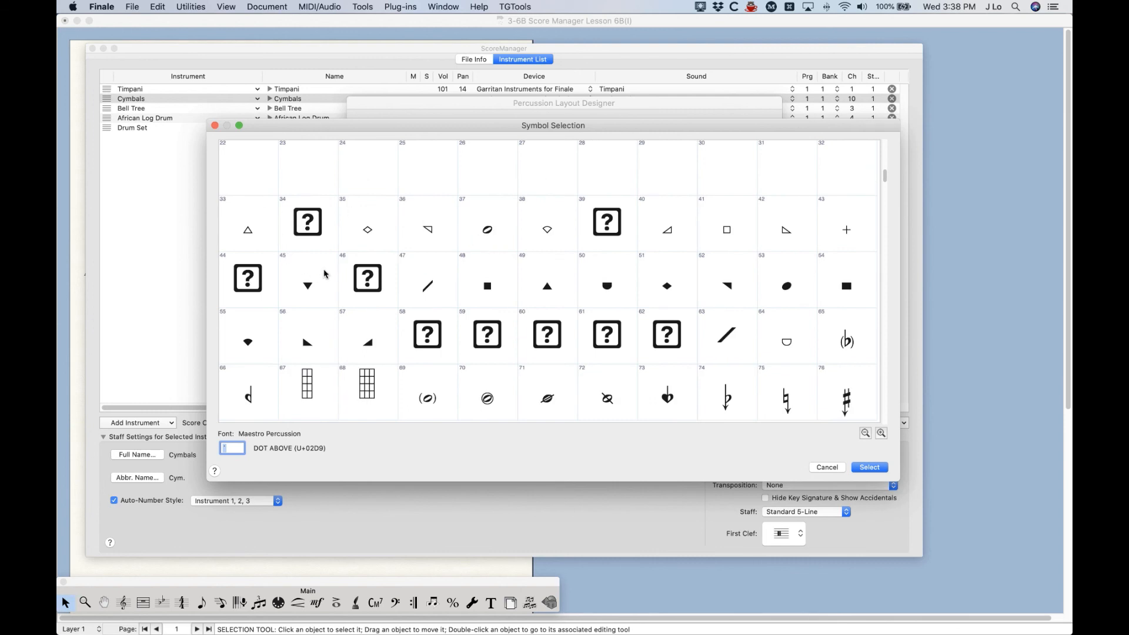
pyautogui.click(391, 222)
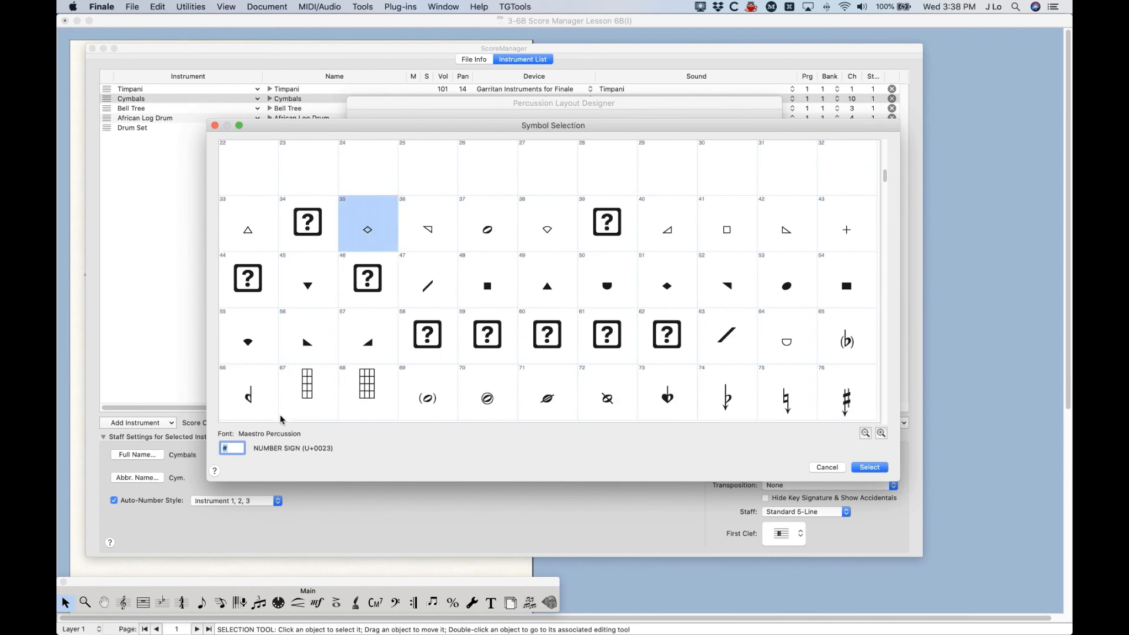
pyautogui.click(867, 467)
# Step: Set Crash Cymbals Crash's whole and double-whole noteheads to the character #
pyautogui.moveTo(697, 323); pyautogui.dragTo(651, 359)
pyautogui.write('##')
pyautogui.click(694, 339)
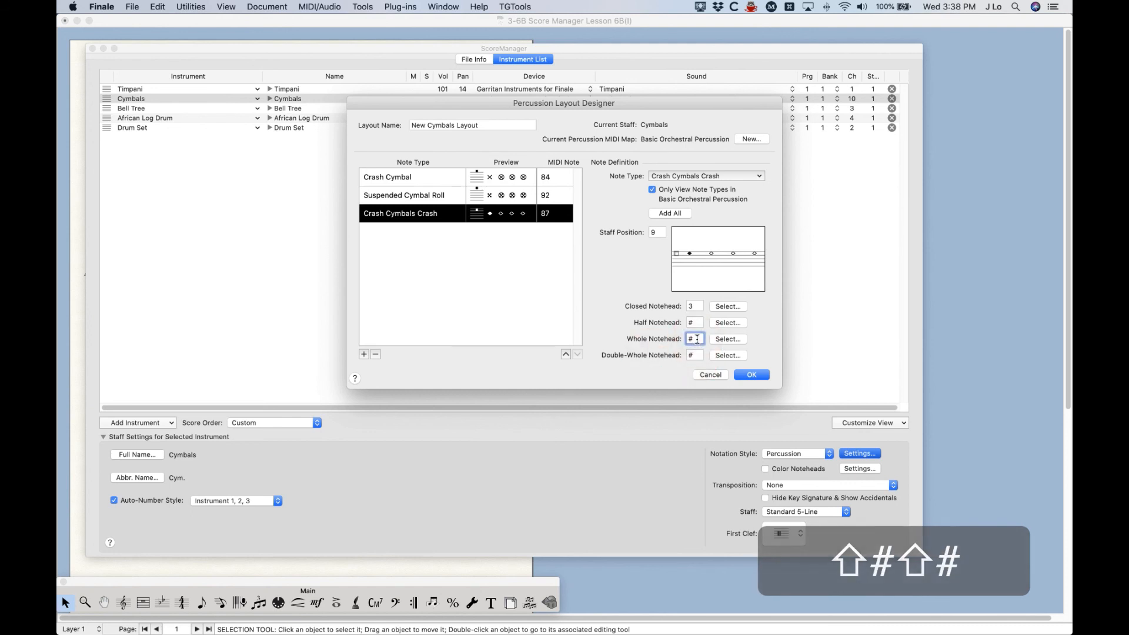
# Step: Review the diamond symbols in the closed notehead chart, and check the staff position and noteheads of all three cymbal note types
pyautogui.click(724, 306)
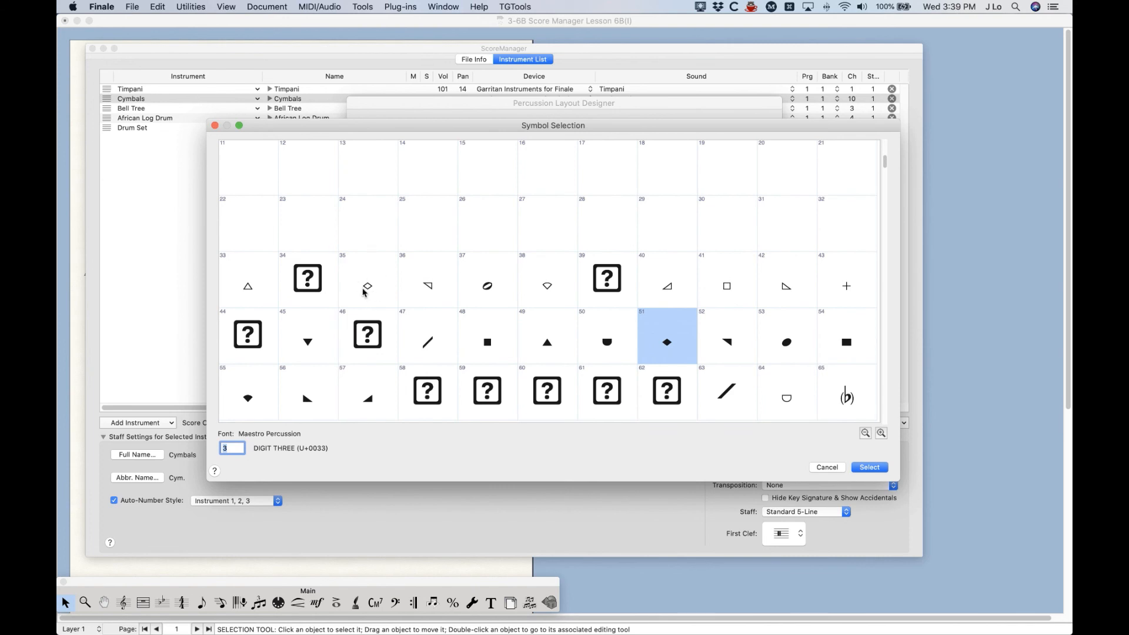
pyautogui.click(823, 467)
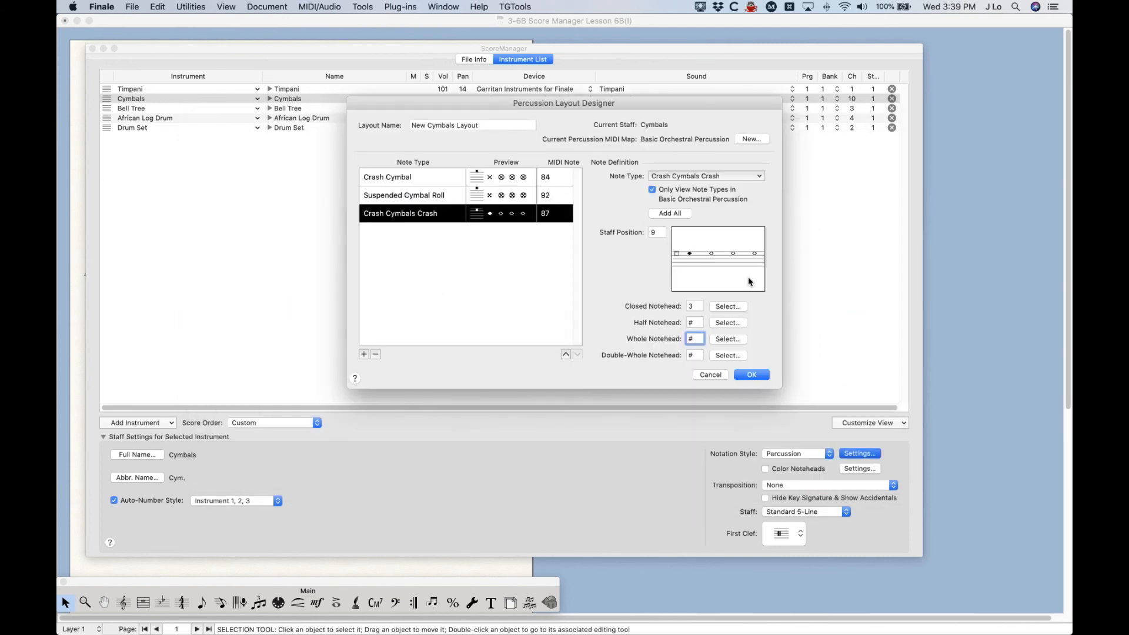
pyautogui.click(410, 179)
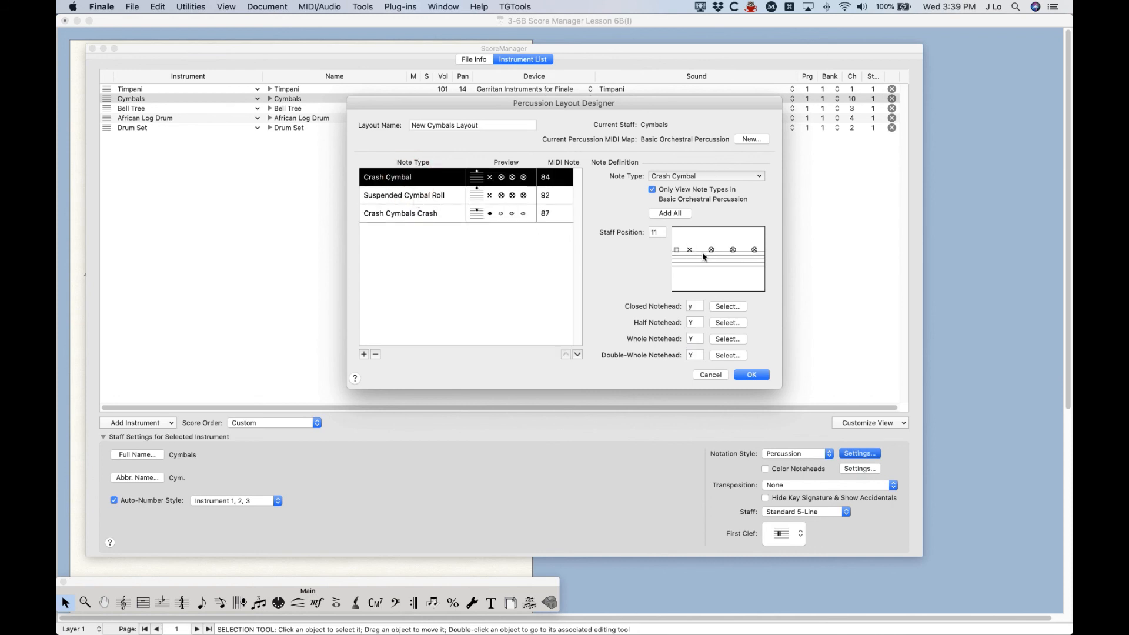
pyautogui.click(416, 194)
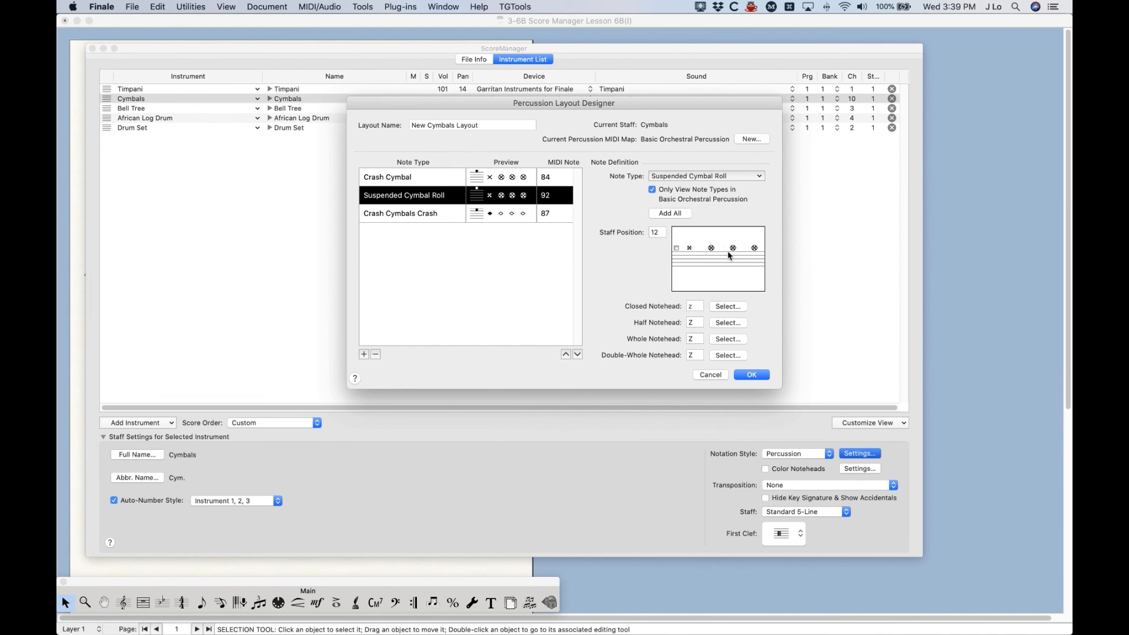
pyautogui.click(428, 214)
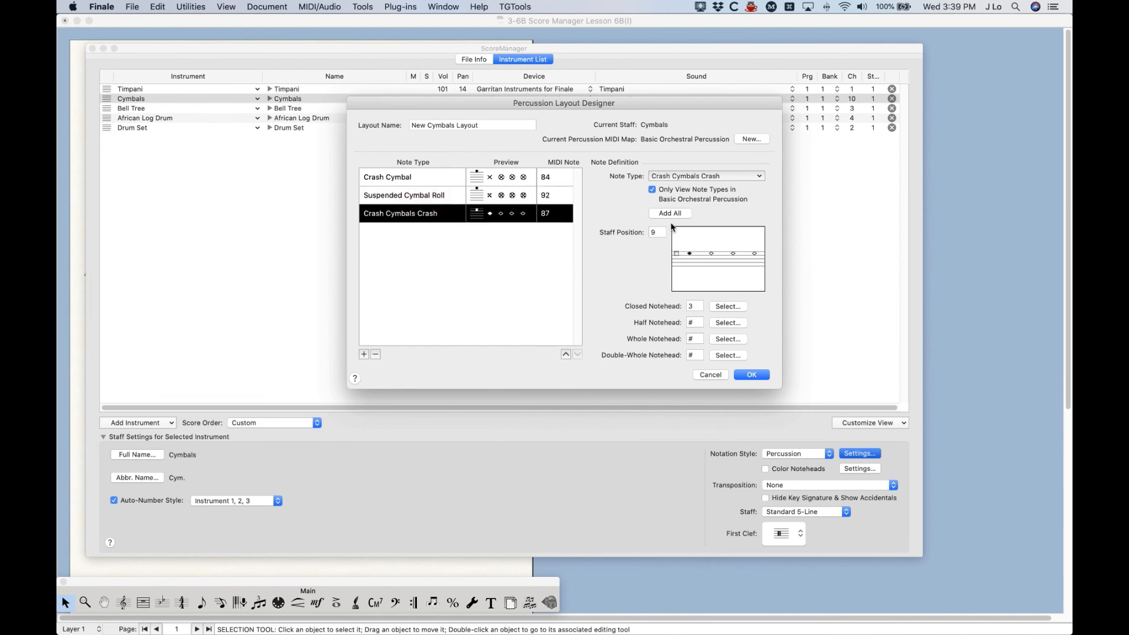
pyautogui.click(420, 178)
pyautogui.click(415, 196)
pyautogui.click(414, 213)
# Step: Move Suspended Cymbal Roll below Crash Cymbals Crash in the note type list and return it to its original place
pyautogui.click(492, 195)
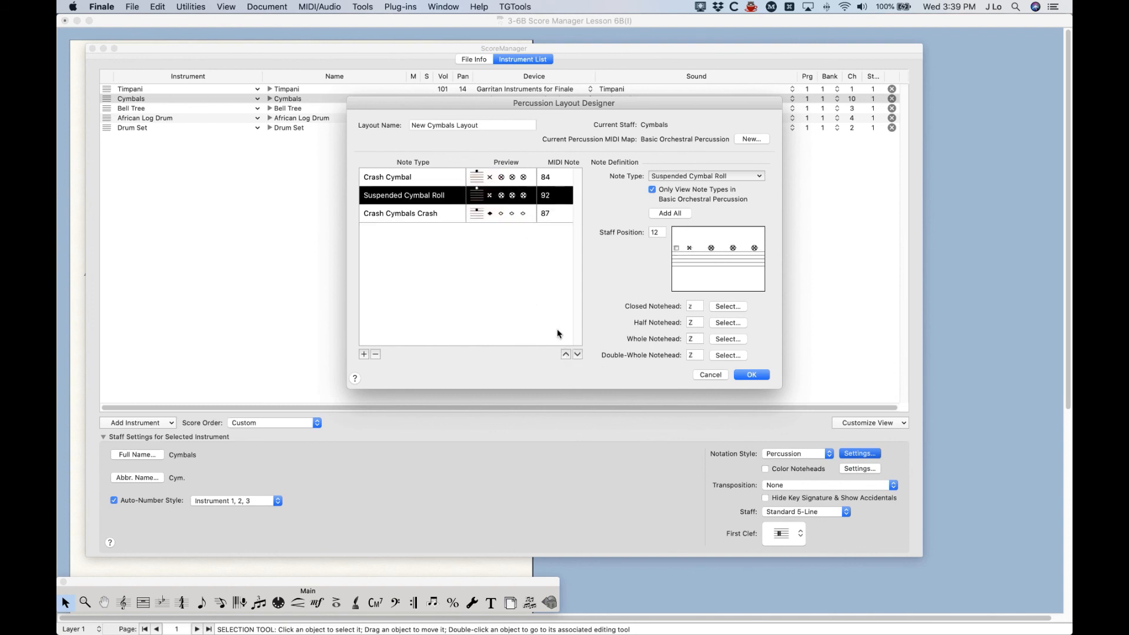
pyautogui.click(577, 354)
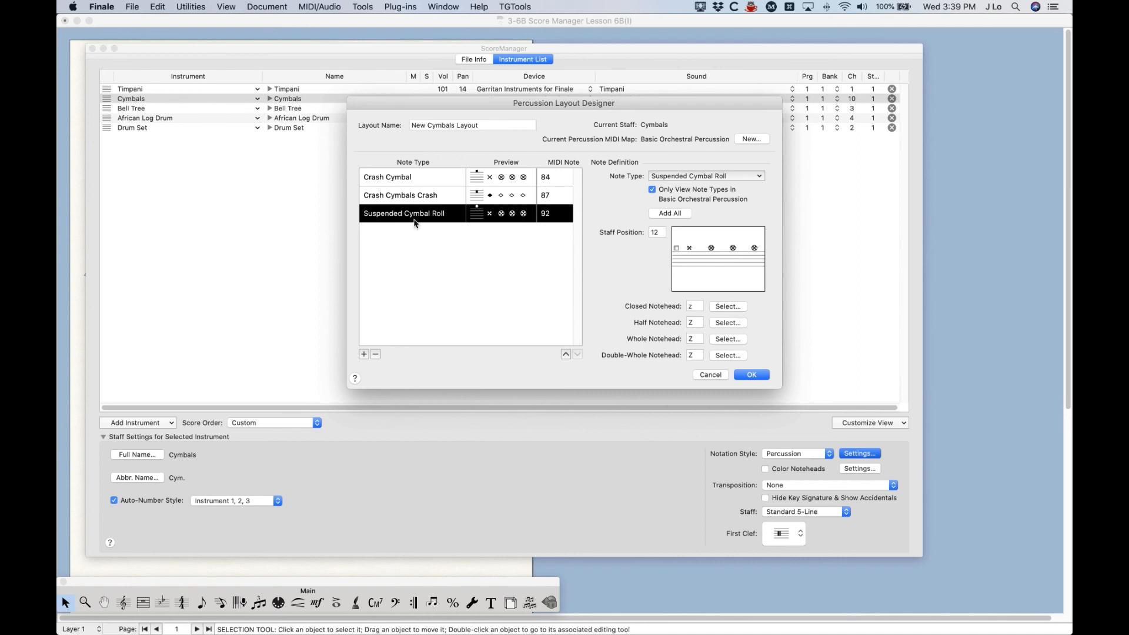
pyautogui.click(565, 354)
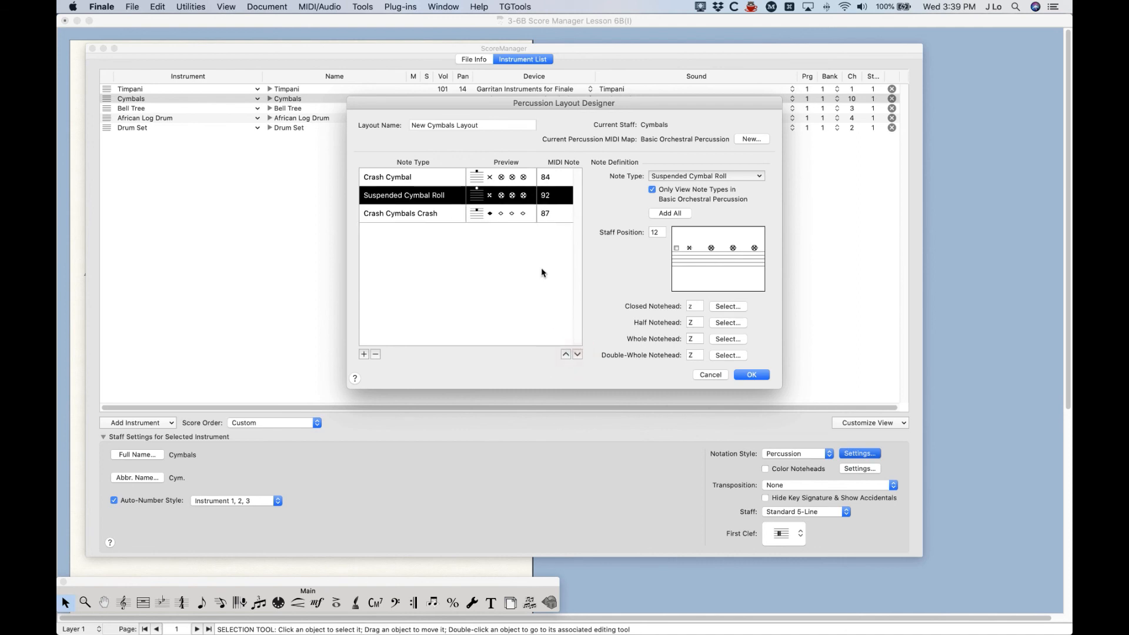
# Step: Save New Cymbals Layout, apply it to the Cymbals staff and close the Score Manager
pyautogui.click(418, 180)
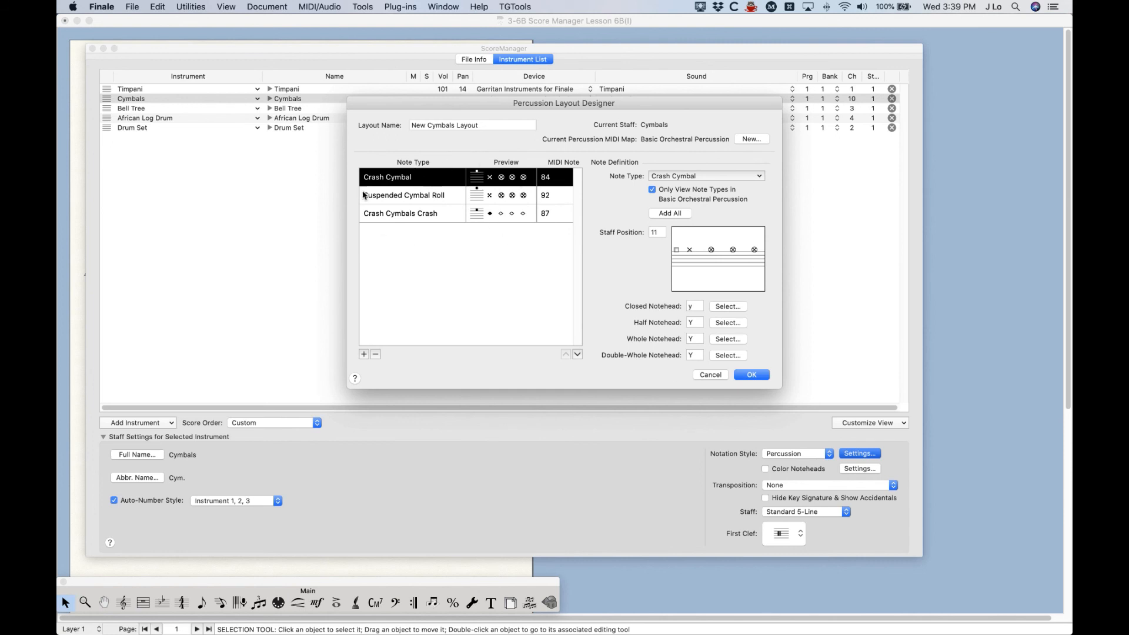
pyautogui.click(750, 377)
pyautogui.click(635, 348)
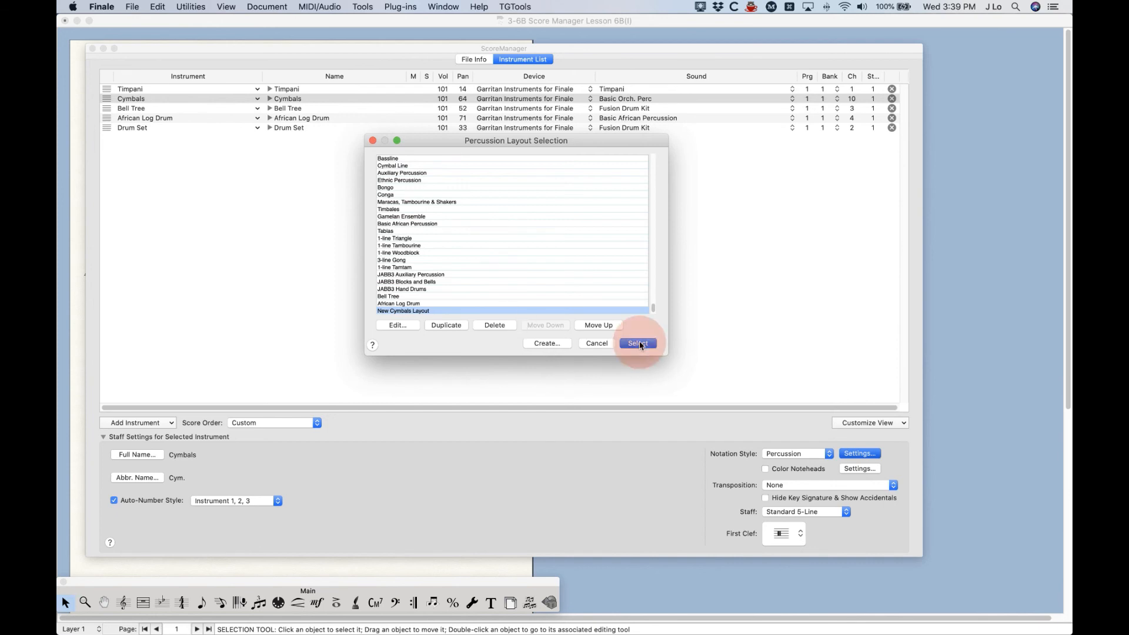
pyautogui.click(858, 453)
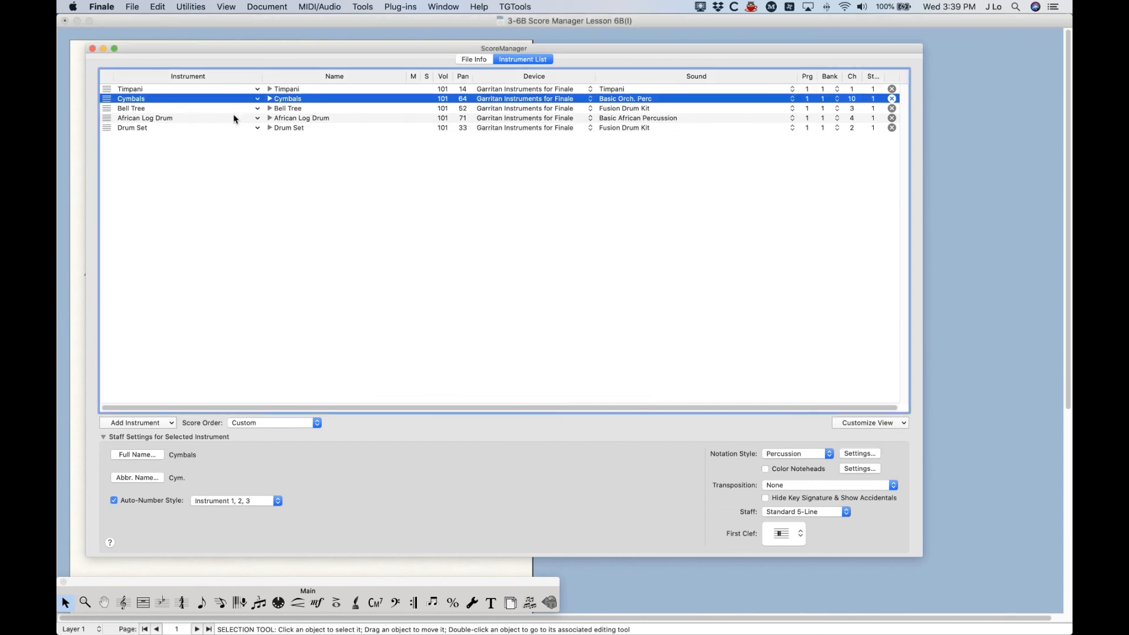
pyautogui.click(93, 49)
# Step: Enter Crash Cymbal, Crash Cymbals Crash and Suspended Cymbal Roll quarter notes on beats 1 to 3 of the Cymbals staff's first measure
pyautogui.press('super+equal')
pyautogui.press('super+equal')
pyautogui.press('super+equal')
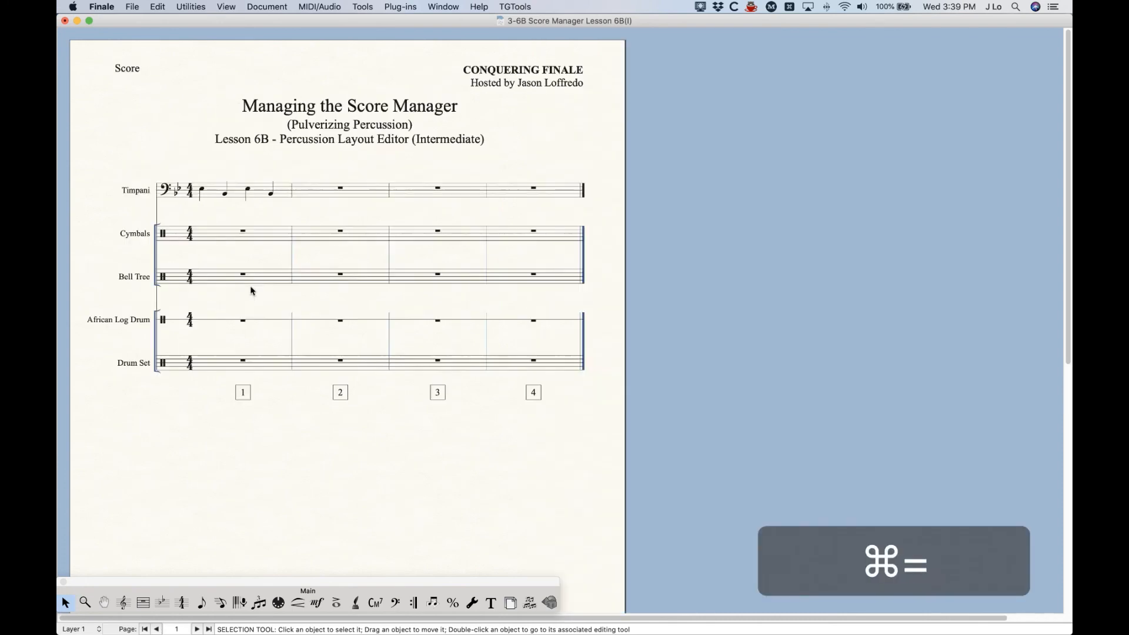
pyautogui.scroll(-5, 316, 398)
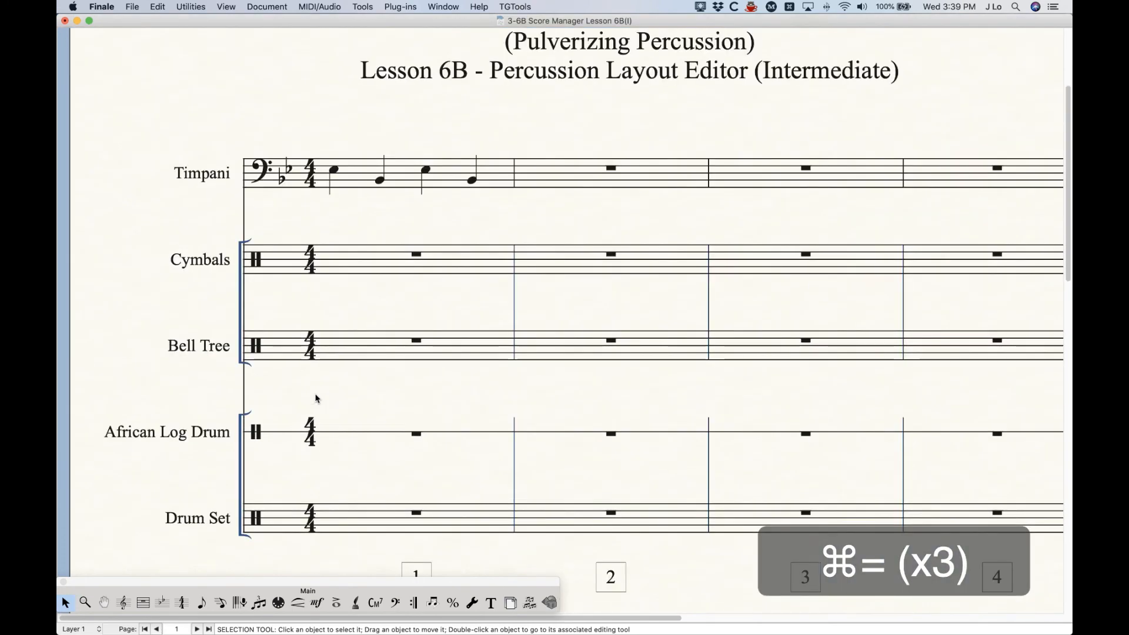
pyautogui.click(201, 602)
pyautogui.click(269, 585)
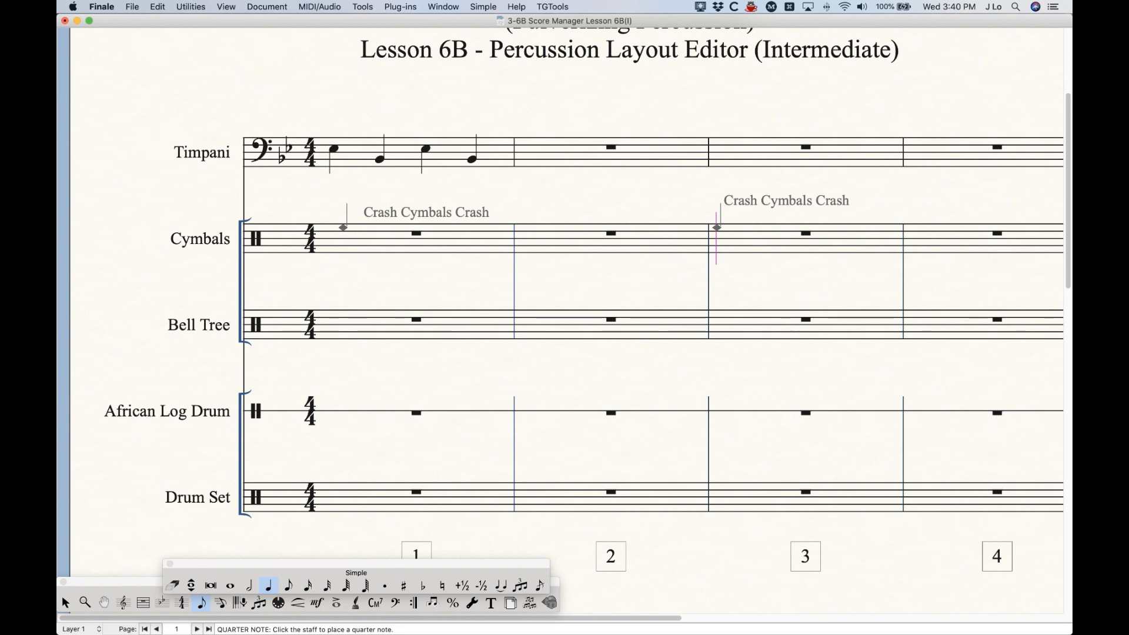
pyautogui.click(341, 233)
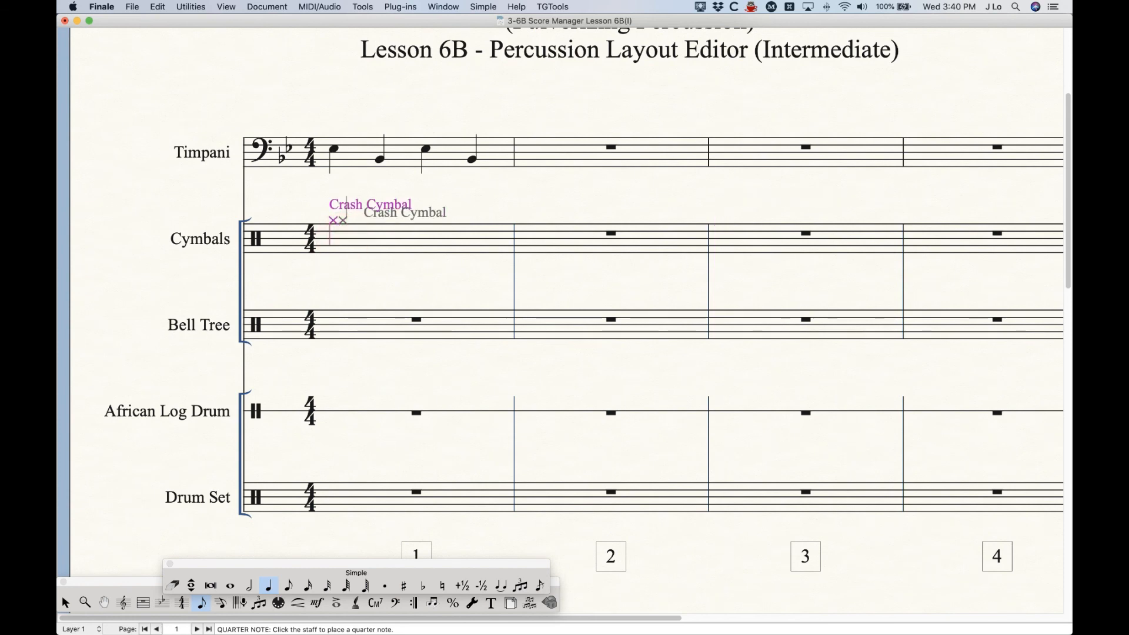
pyautogui.click(376, 230)
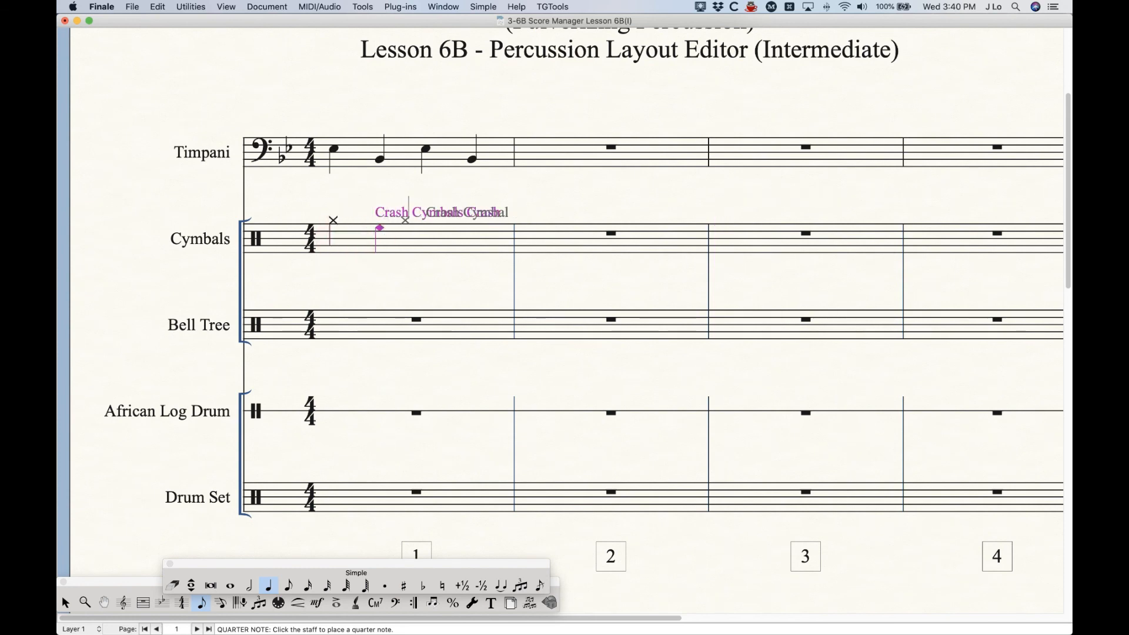
pyautogui.click(407, 217)
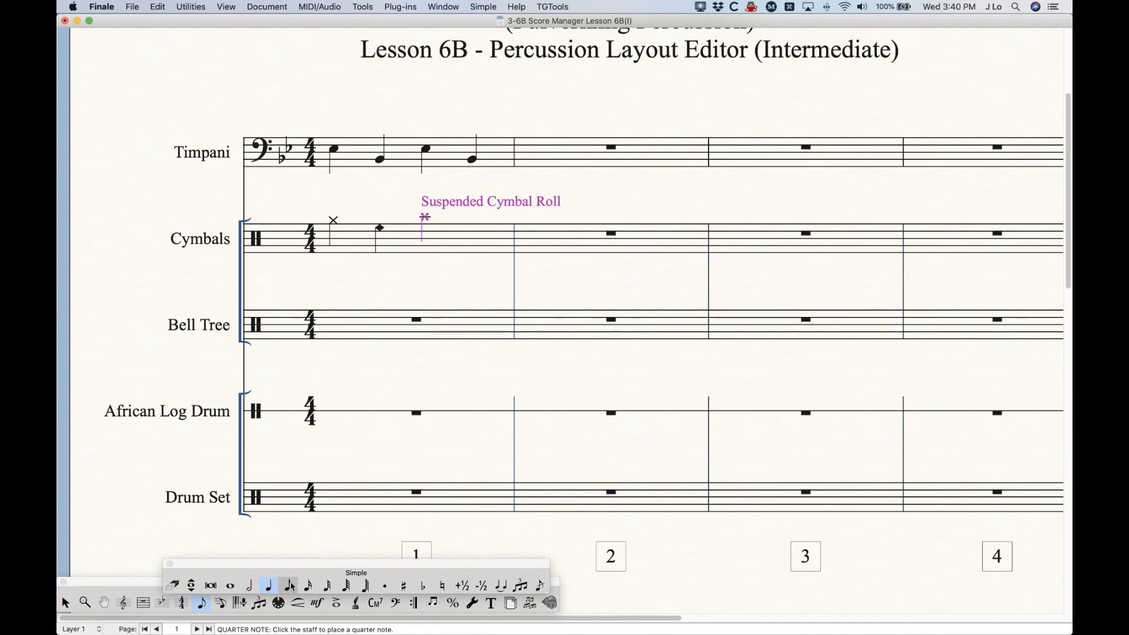
# Step: Enter Crash Cymbal and Crash Cymbals Crash half notes in measure 2 and a Suspended Cymbal Roll half note in measure 3 of the Cymbals staff
pyautogui.click(252, 585)
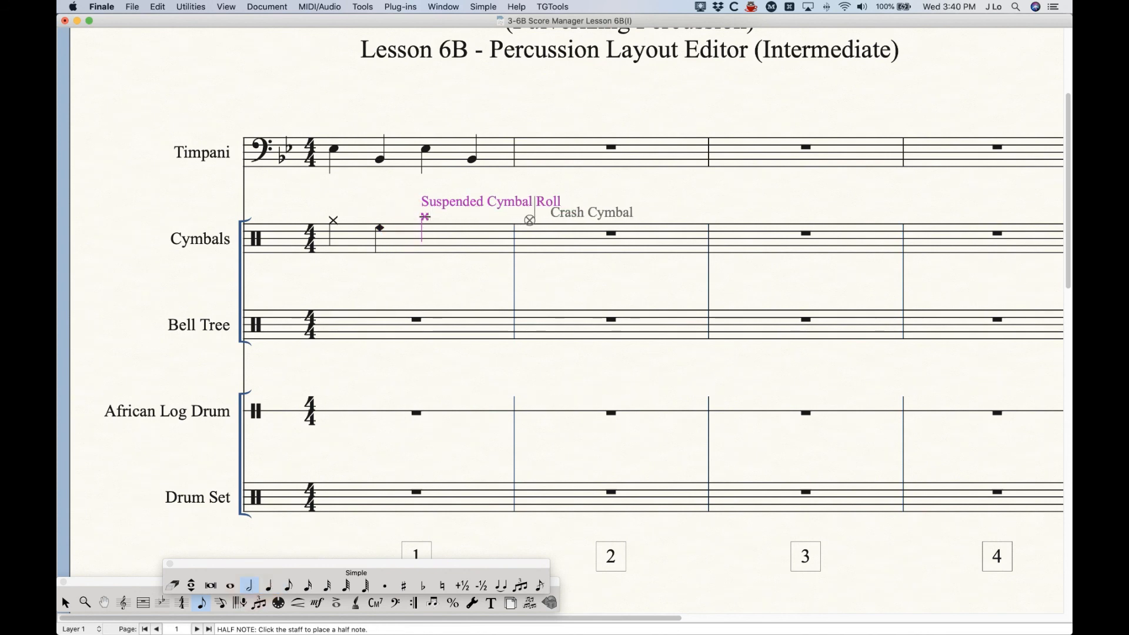
pyautogui.click(530, 237)
pyautogui.click(618, 229)
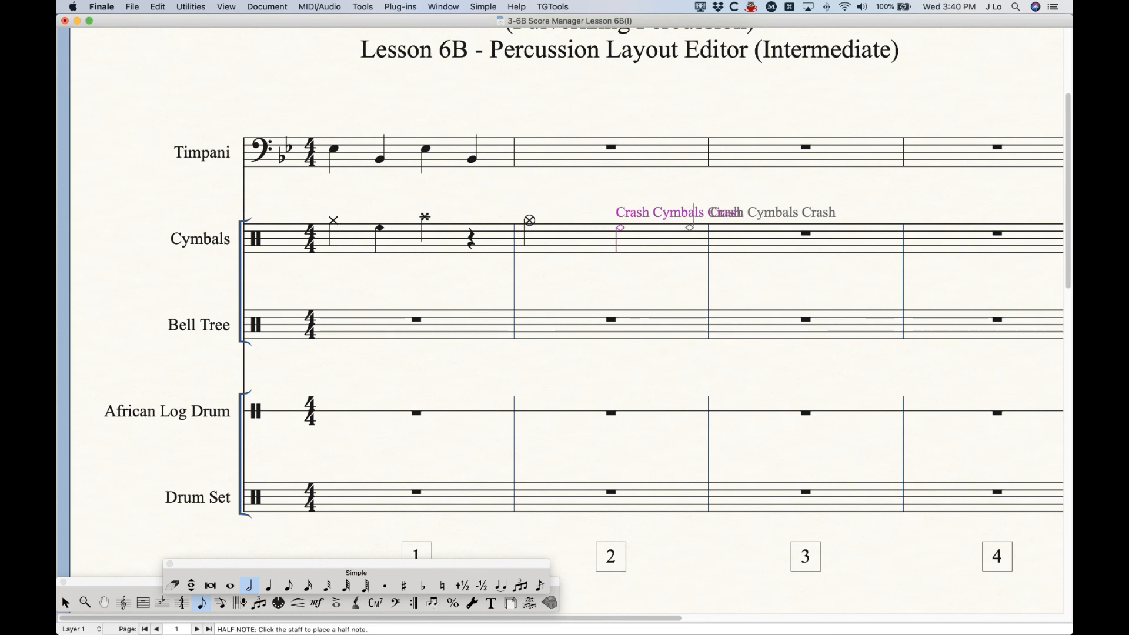
pyautogui.click(724, 217)
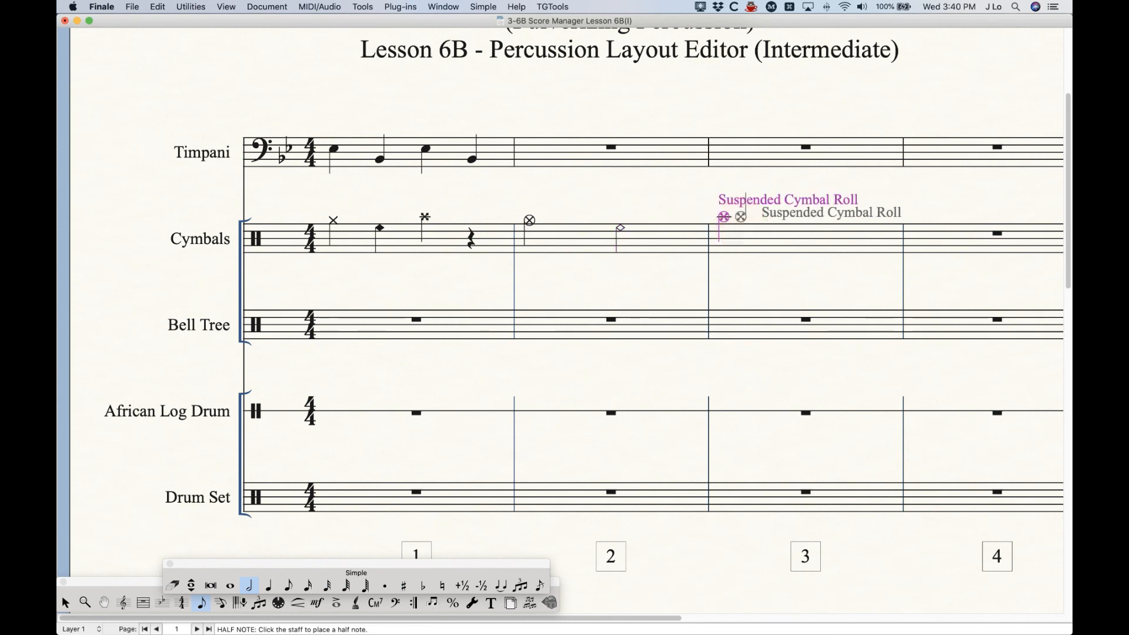
pyautogui.click(71, 604)
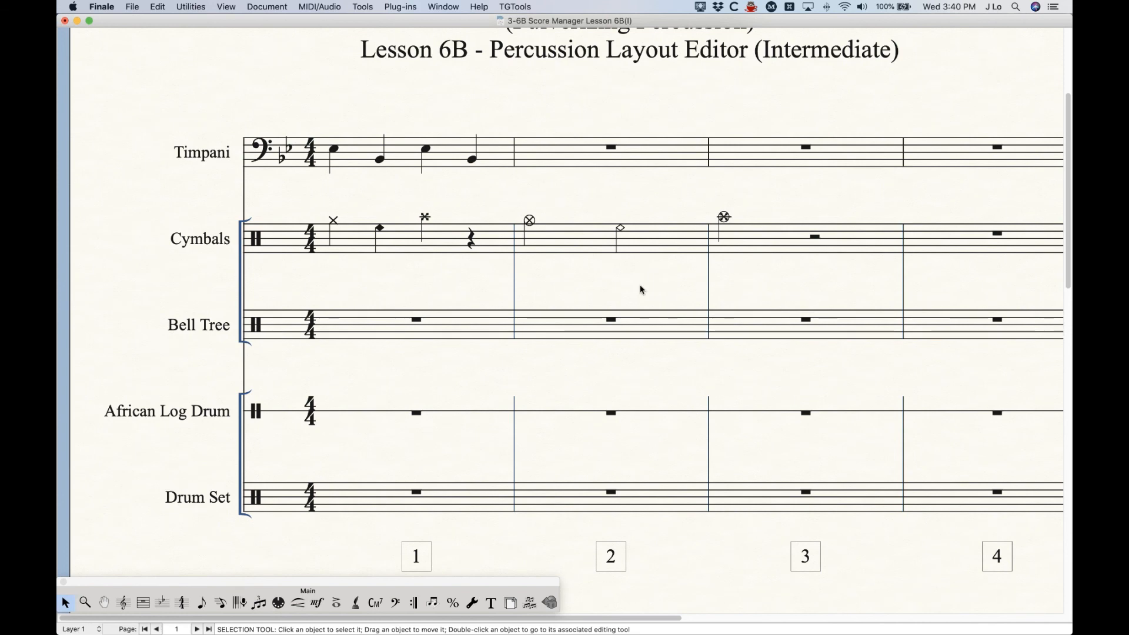
# Step: Lower Crash Cymbal to staff position 6 in New Cymbals Layout, reapply the layout to the Cymbals staff and close the Score Manager
pyautogui.press('super+k')
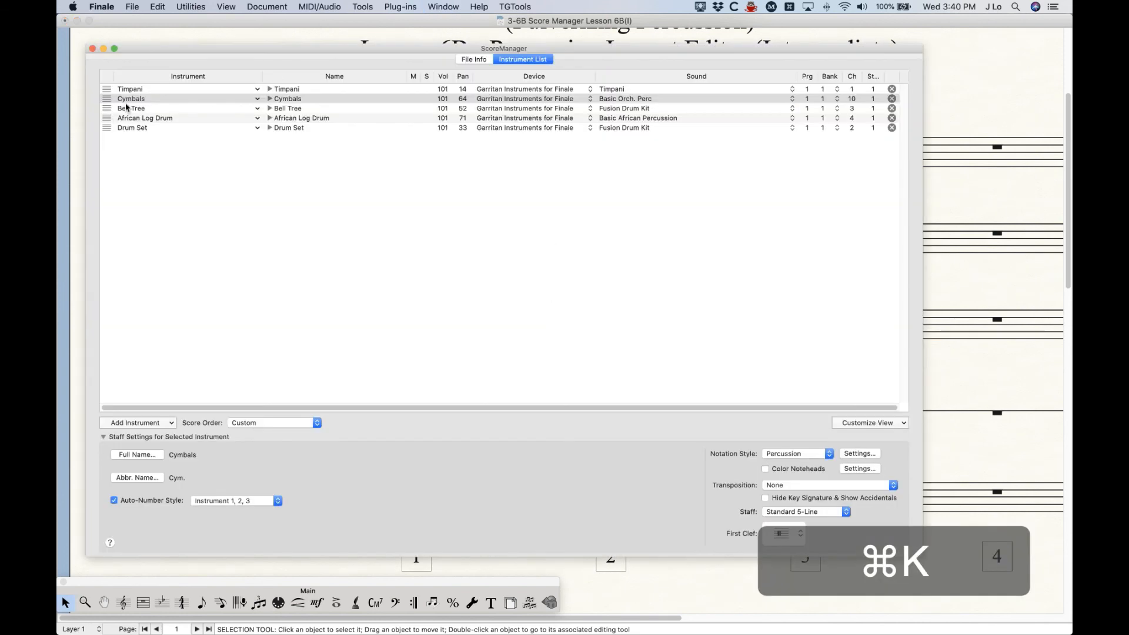
pyautogui.click(859, 453)
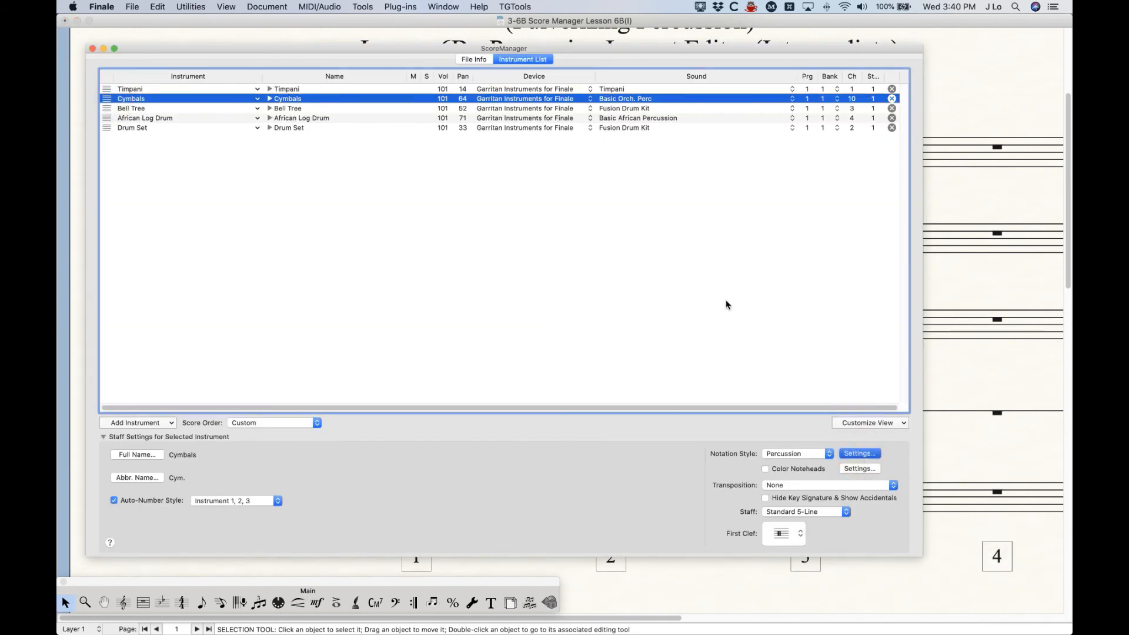
pyautogui.click(390, 323)
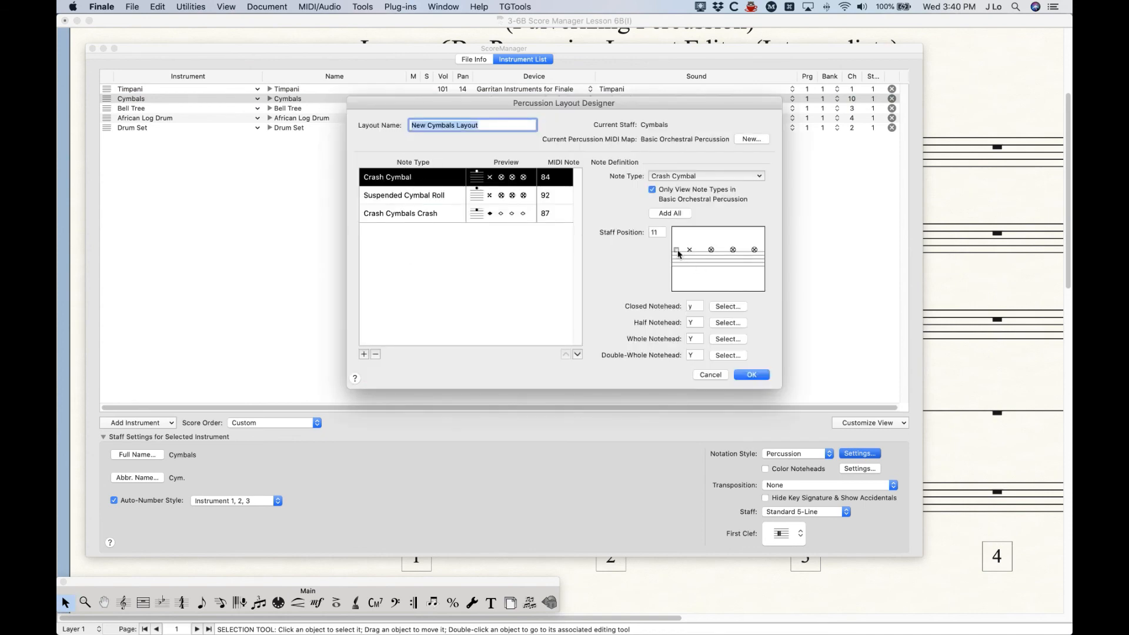
pyautogui.moveTo(676, 250); pyautogui.dragTo(677, 259)
pyautogui.click(752, 374)
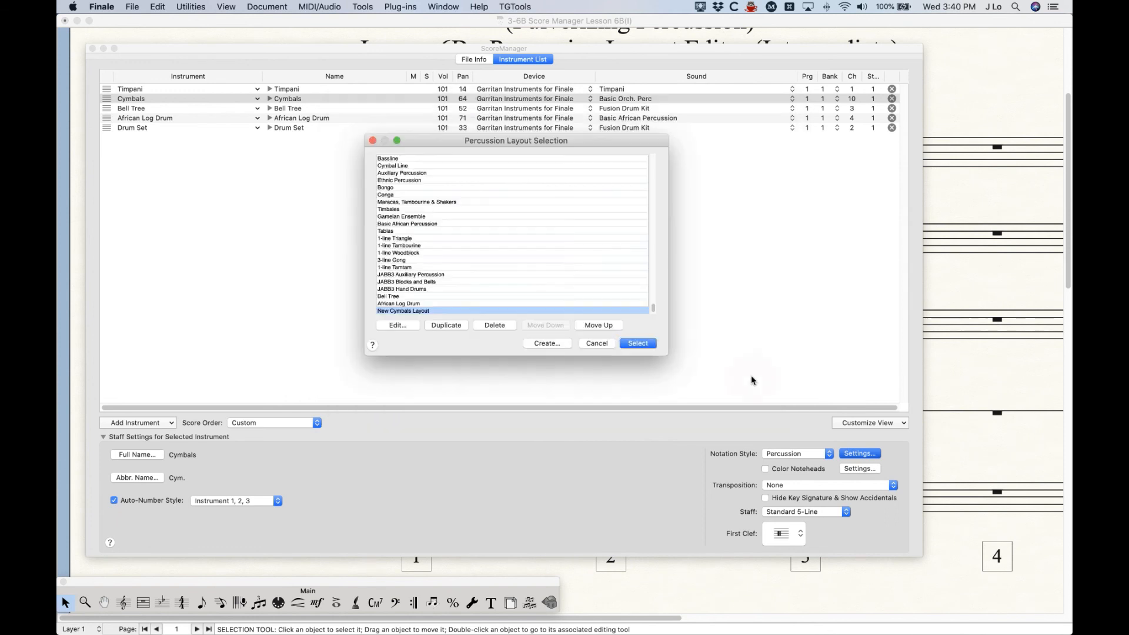
pyautogui.click(636, 344)
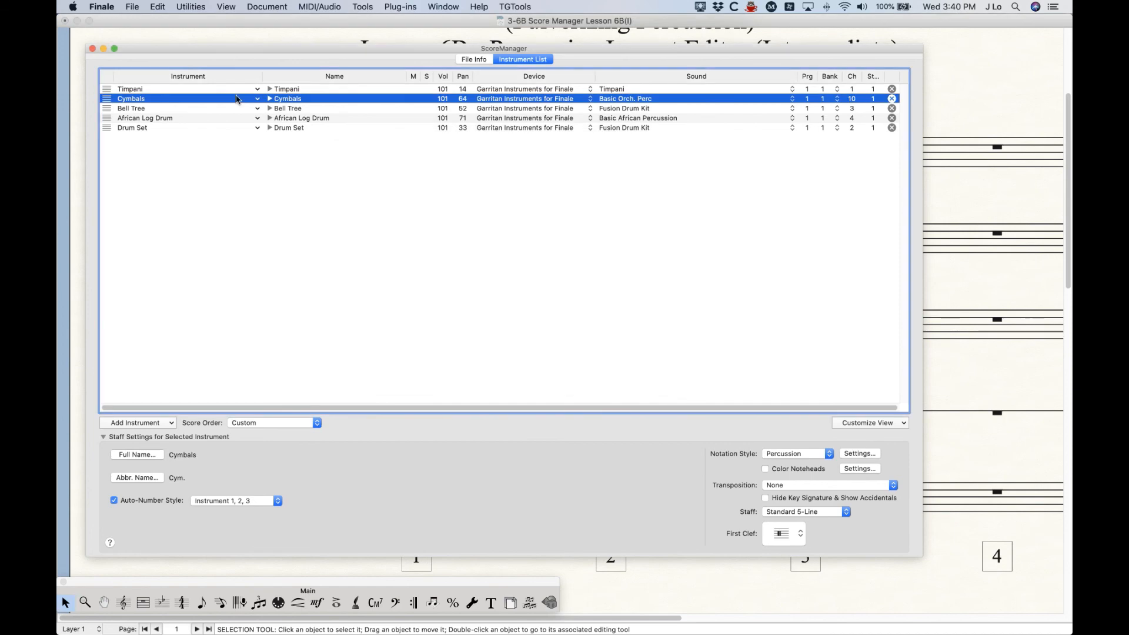
pyautogui.click(91, 48)
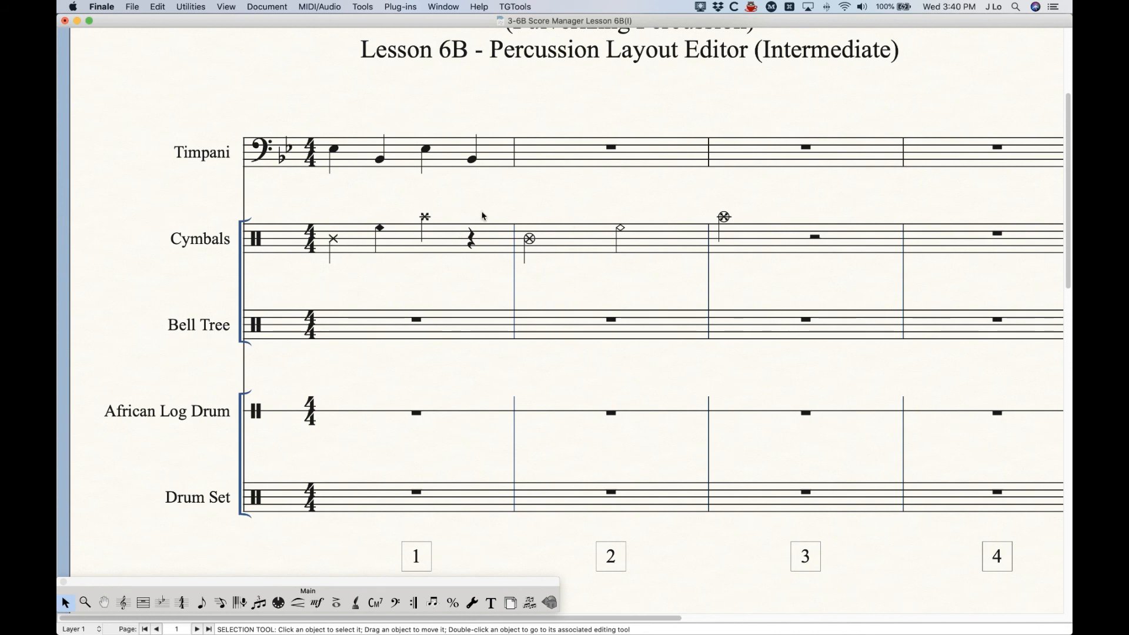
# Step: Change the Cymbals staff to 1-line with Full Barline in the Score Manager and close it
pyautogui.press('super+k')
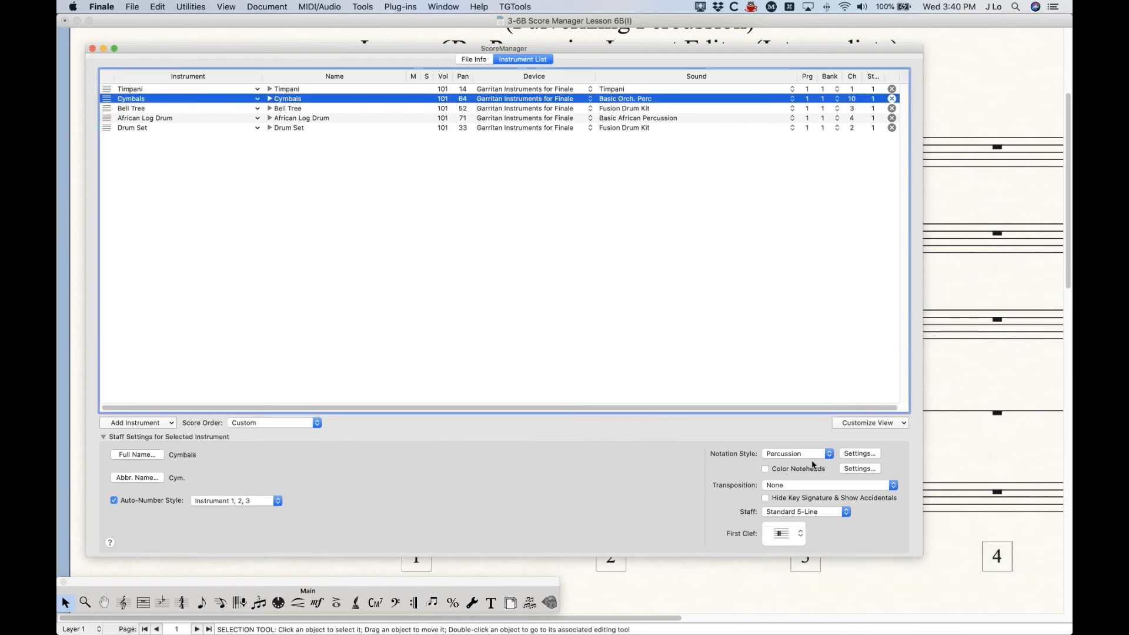
pyautogui.click(816, 512)
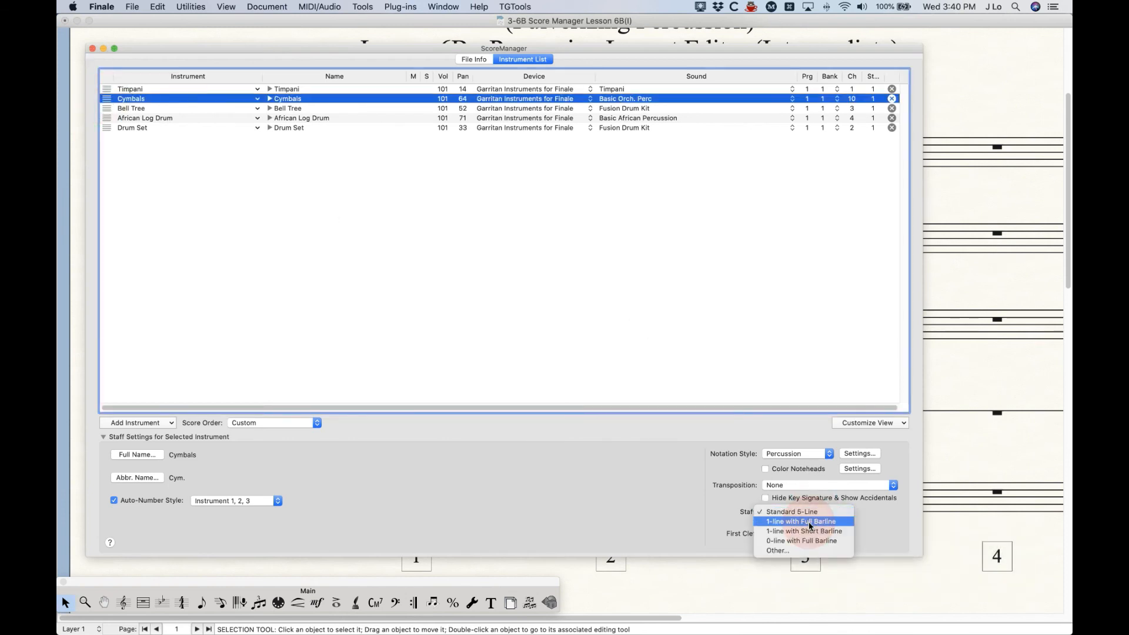
pyautogui.click(809, 521)
pyautogui.click(92, 48)
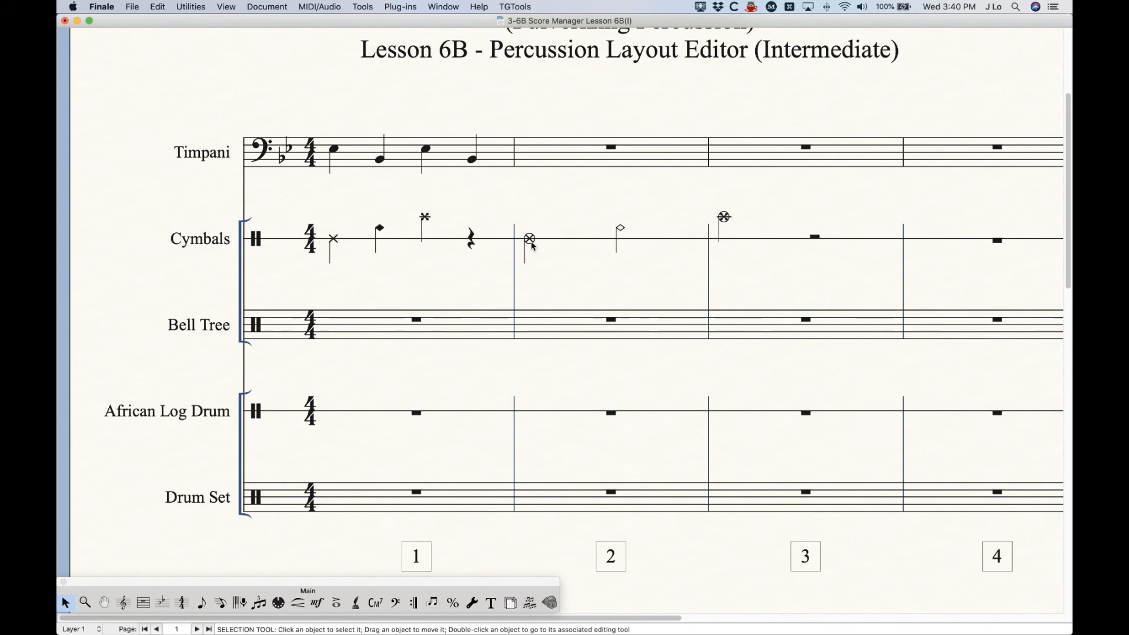
# Step: In New Cymbals Layout, place Suspended Cymbal Roll just above the single line and Crash Cymbals Crash just below it, and reapply the layout
pyautogui.press('super+k')
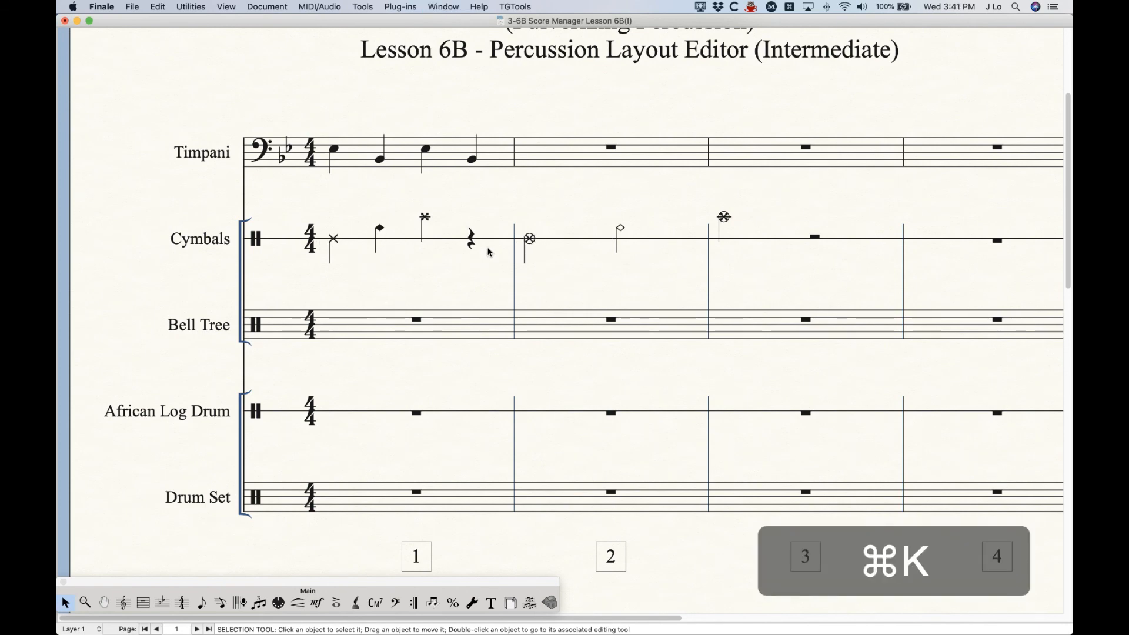
pyautogui.click(106, 100)
pyautogui.click(859, 453)
pyautogui.click(397, 325)
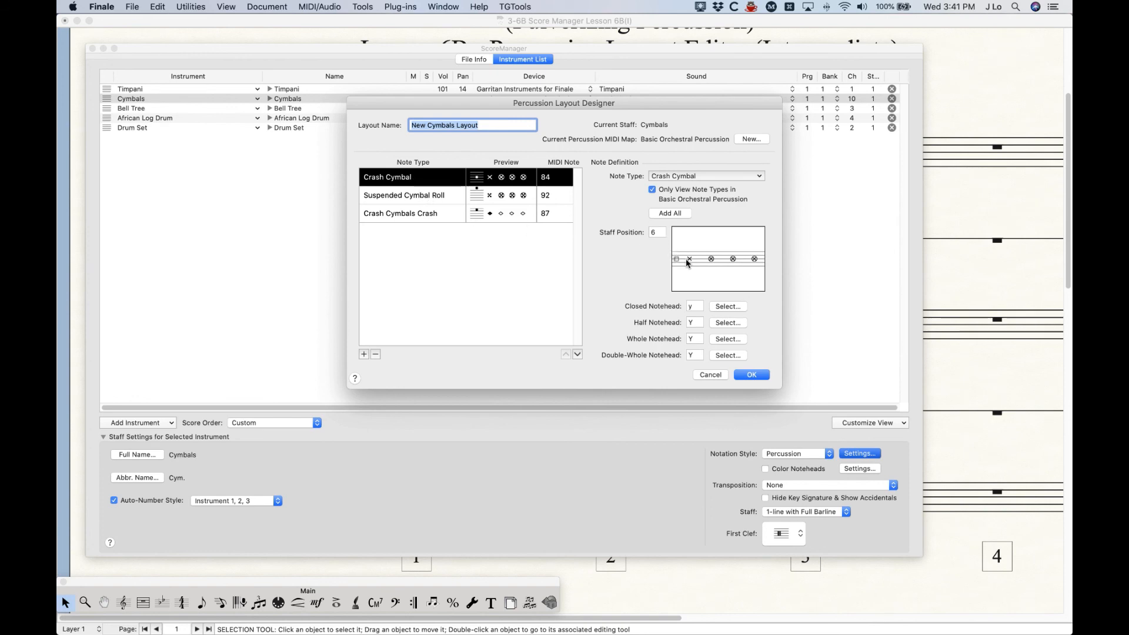
pyautogui.click(404, 195)
pyautogui.moveTo(676, 249); pyautogui.dragTo(679, 264)
pyautogui.click(419, 214)
pyautogui.click(754, 375)
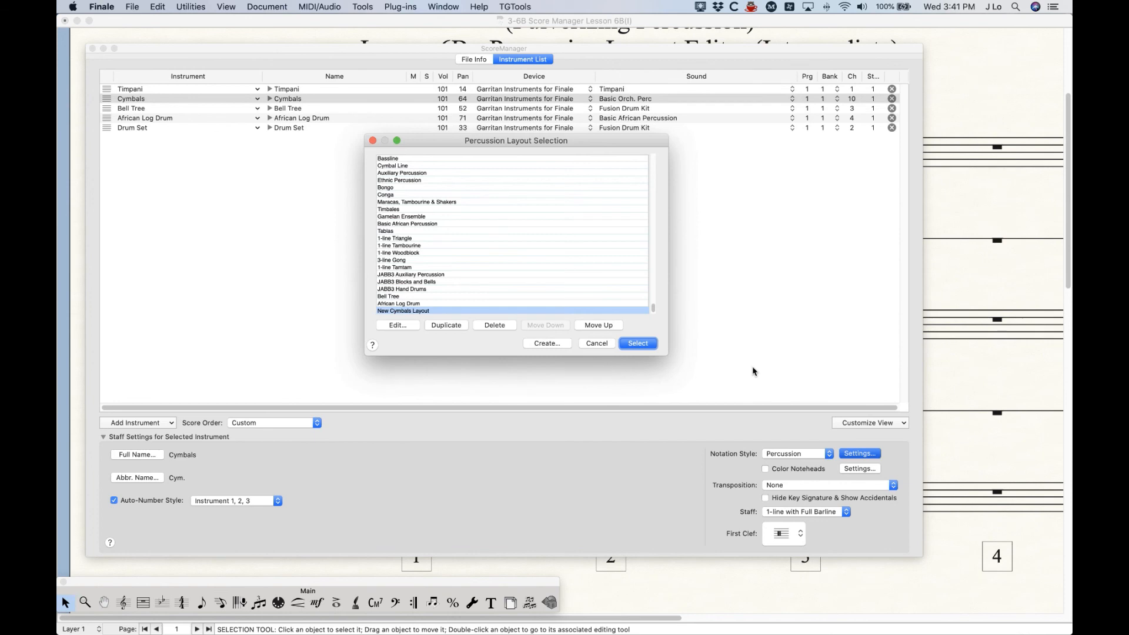
pyautogui.click(645, 346)
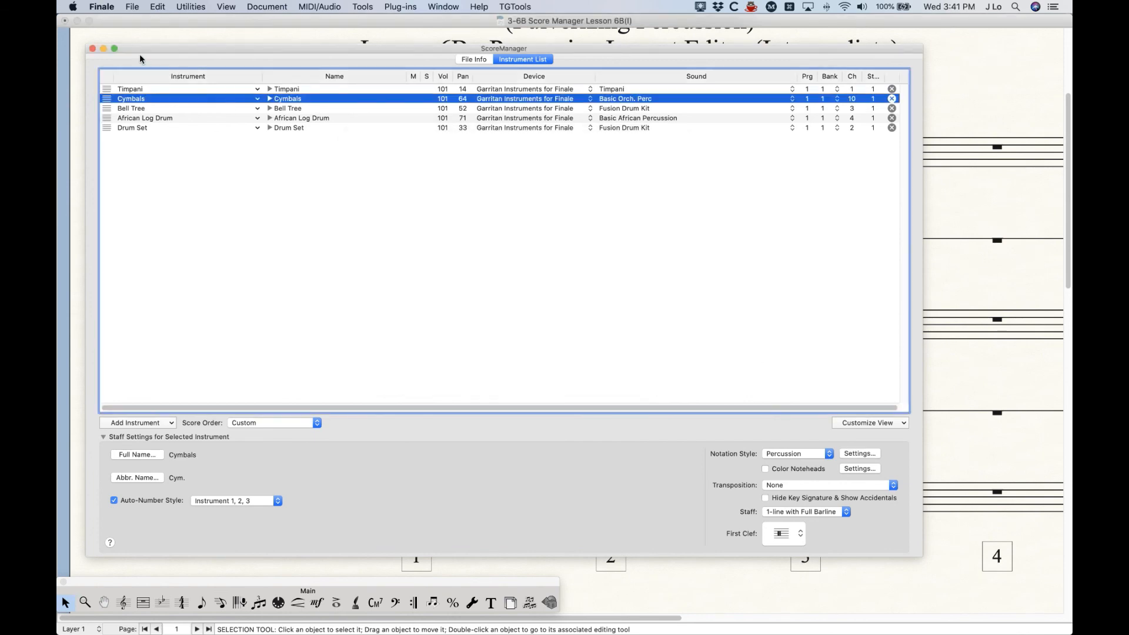
pyautogui.click(93, 49)
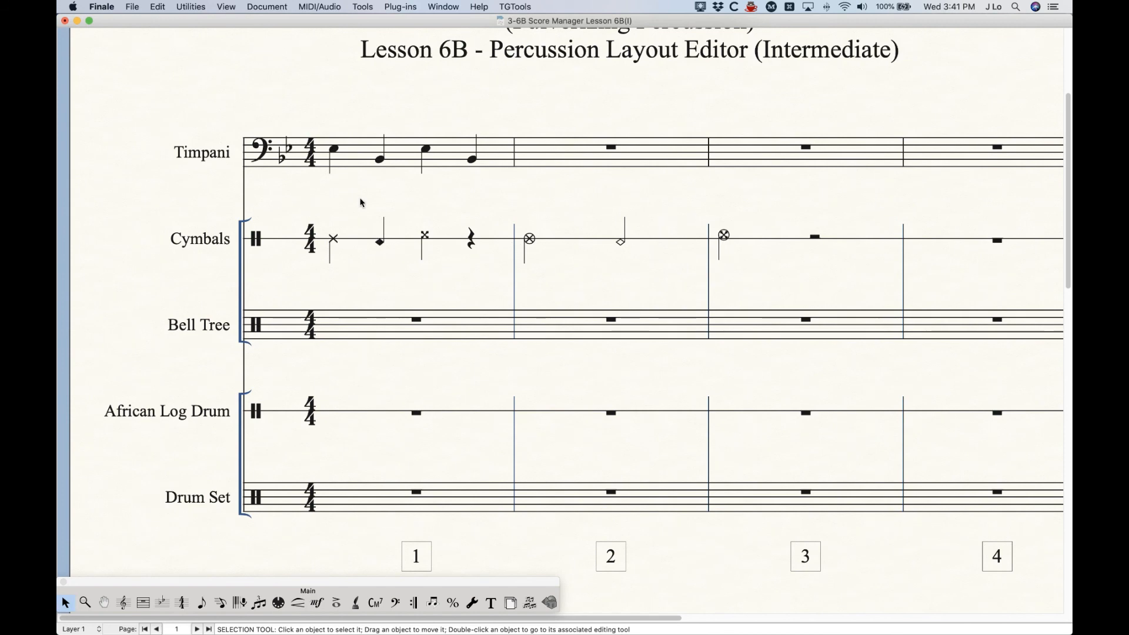
# Step: Check the notation fonts assigned to Noteheads and Percussion Noteheads in the document's font options
pyautogui.click(273, 6)
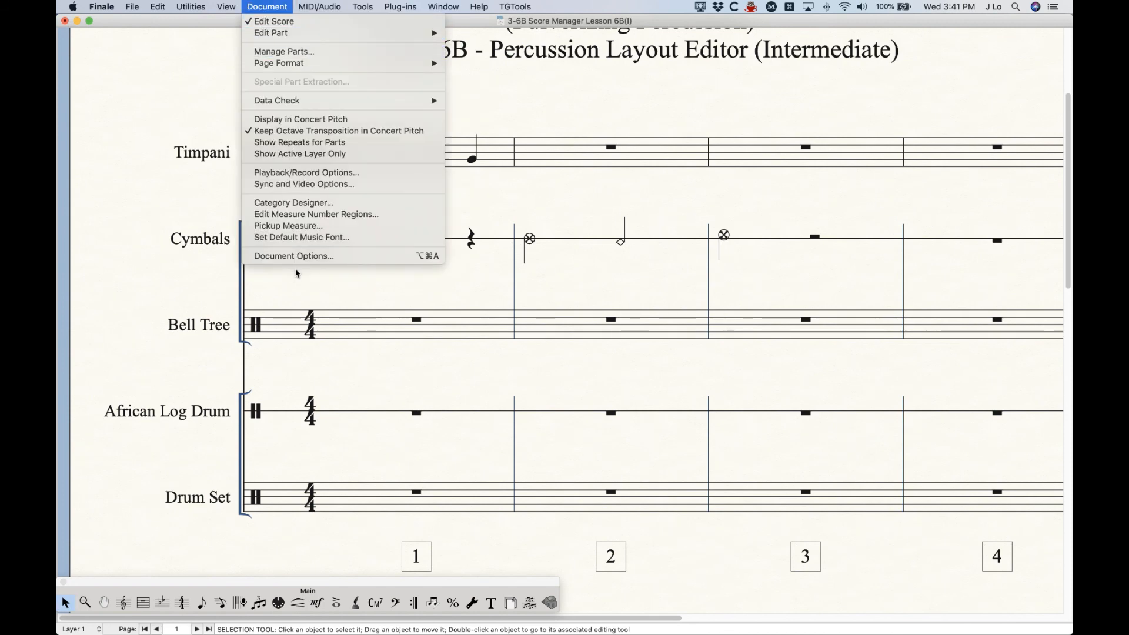
pyautogui.click(294, 256)
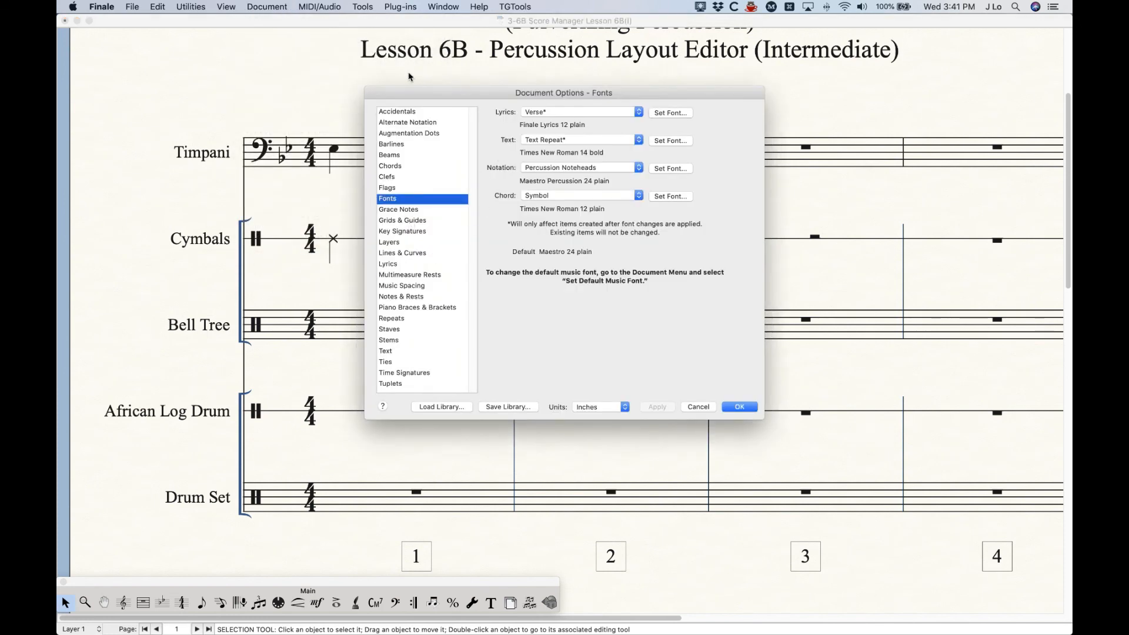
pyautogui.moveTo(476, 98); pyautogui.dragTo(478, 96)
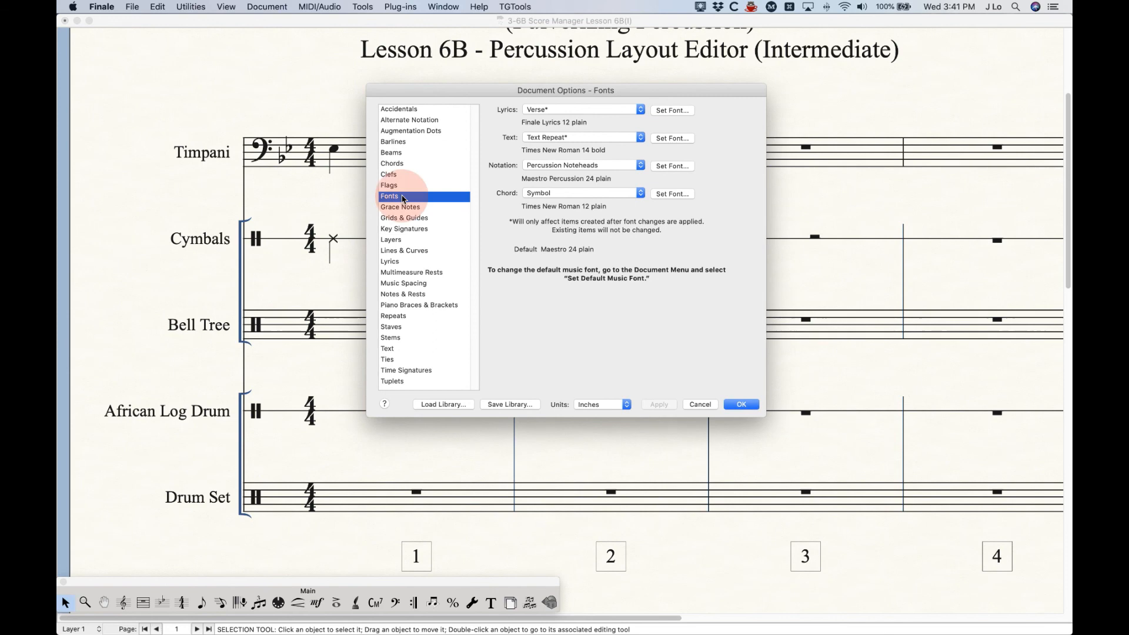
pyautogui.click(539, 167)
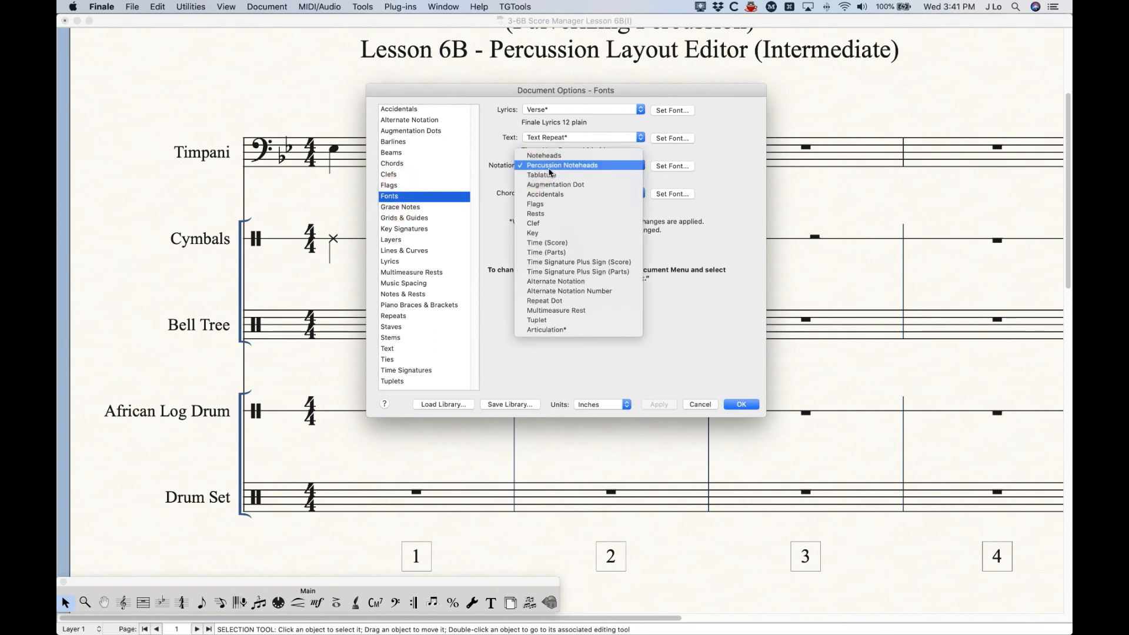
pyautogui.click(546, 157)
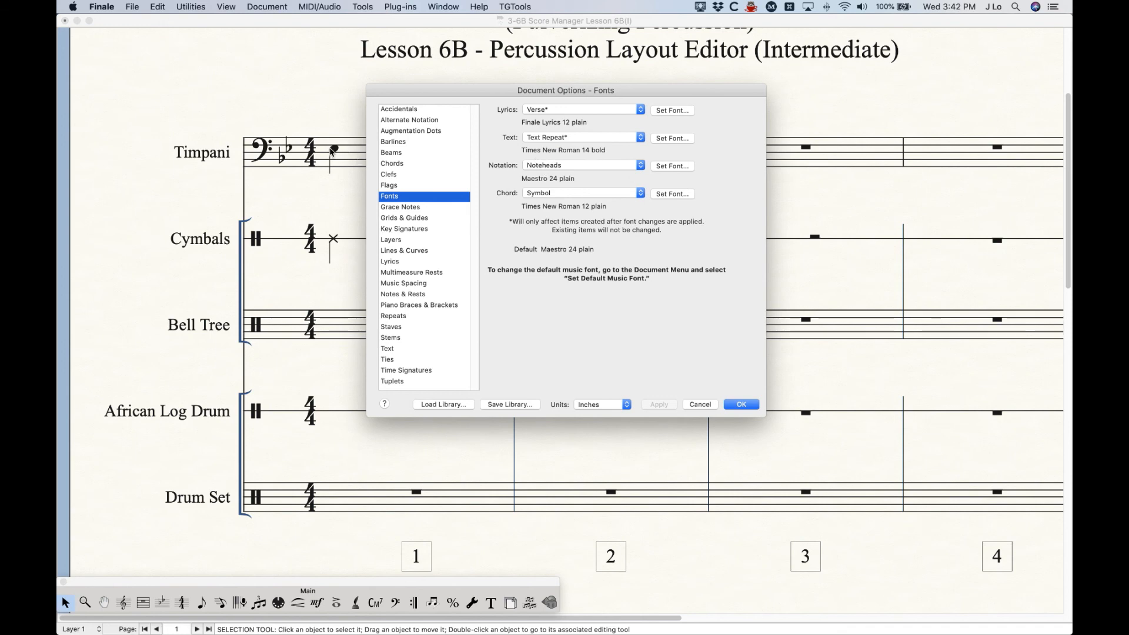
pyautogui.click(560, 166)
pyautogui.click(562, 175)
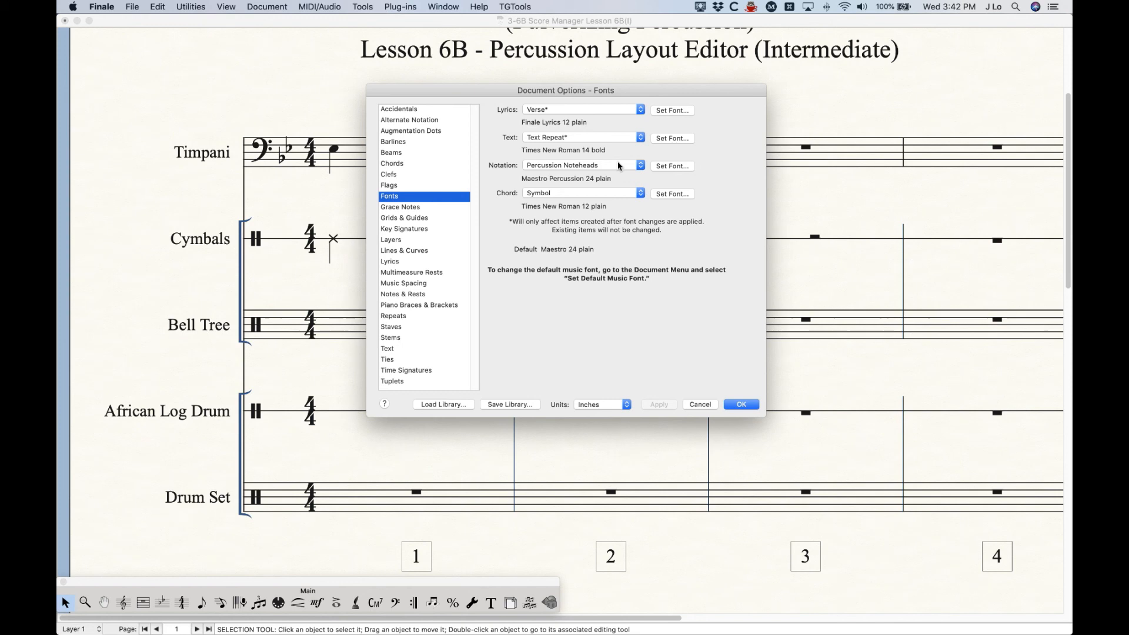
# Step: Try Broadway Copyist Perc as the document's Percussion Noteheads font, and undo the font change
pyautogui.click(674, 166)
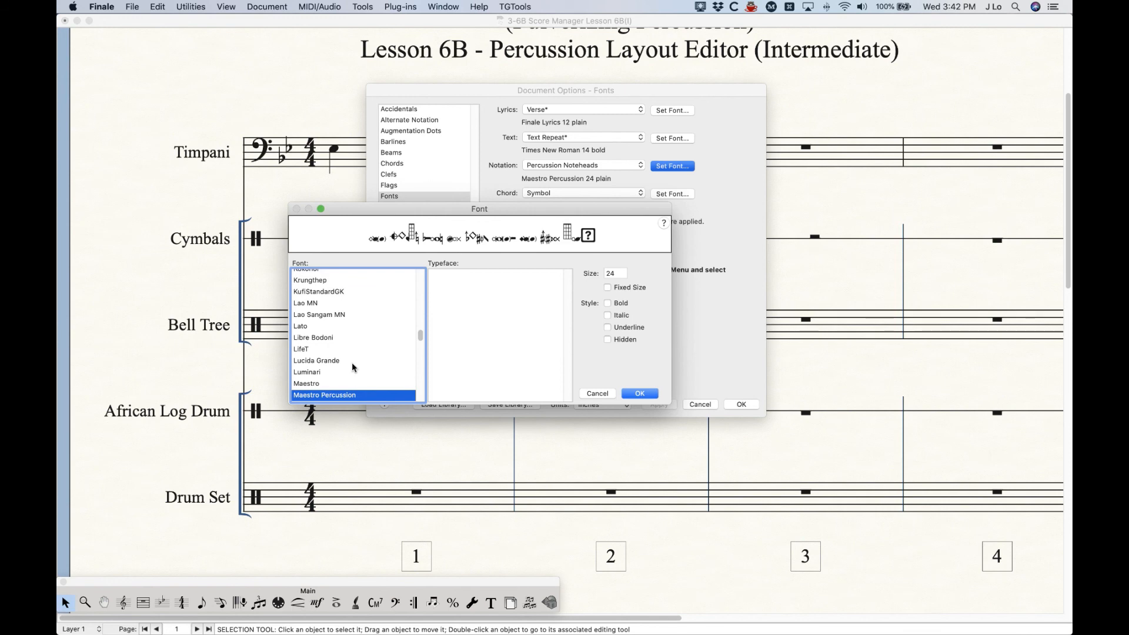
pyautogui.scroll(10, 351, 362)
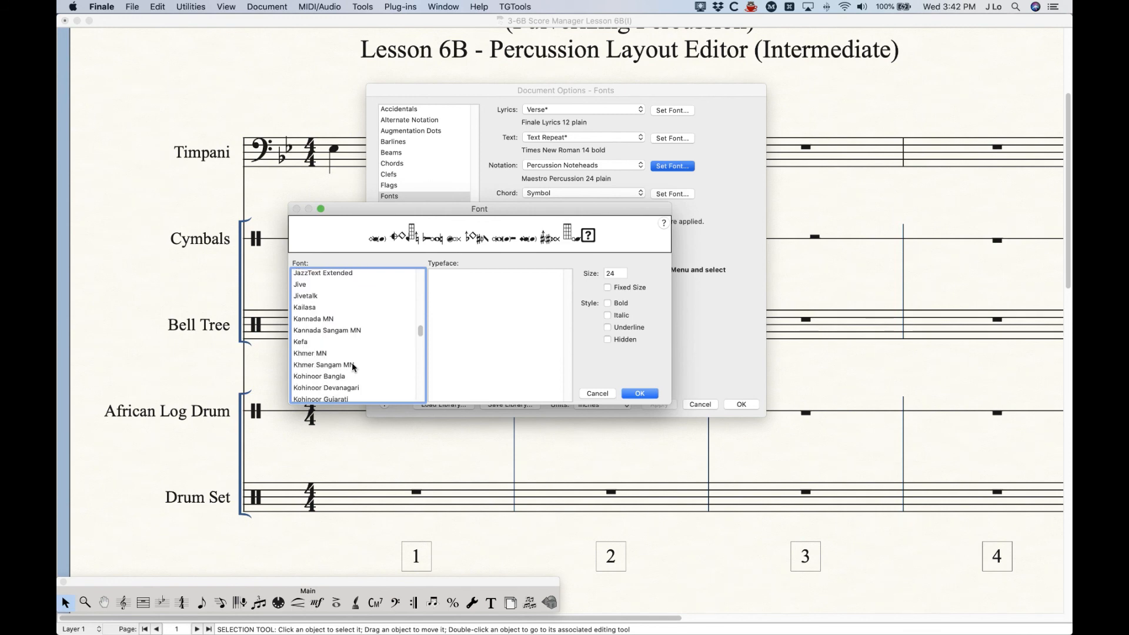
pyautogui.scroll(10, 352, 362)
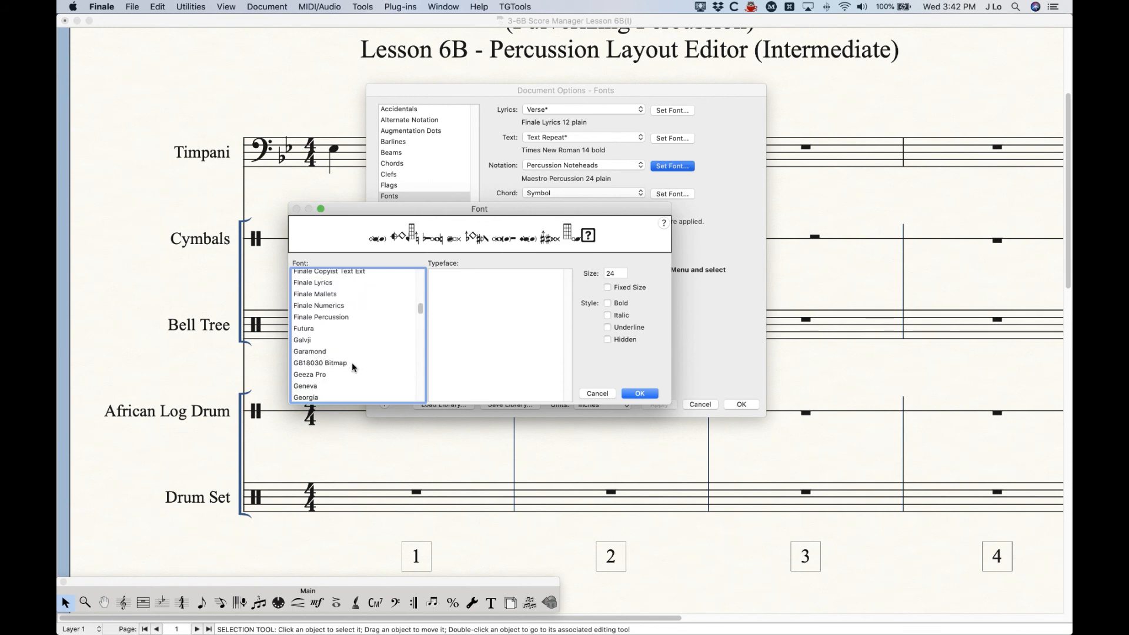
pyautogui.scroll(8, 351, 362)
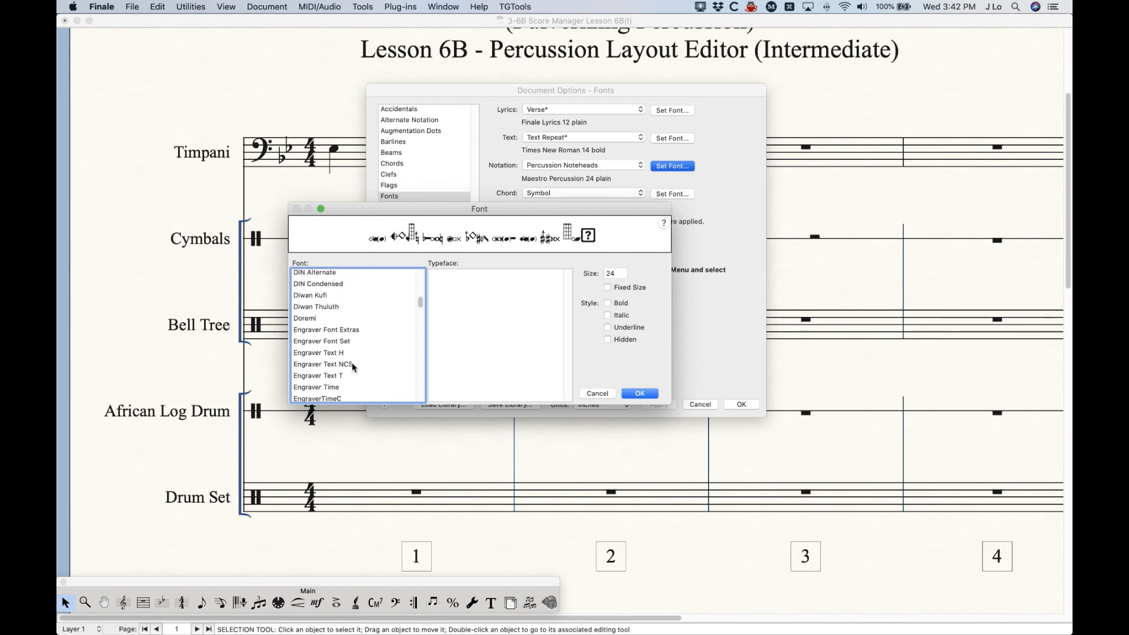
pyautogui.scroll(3, 351, 362)
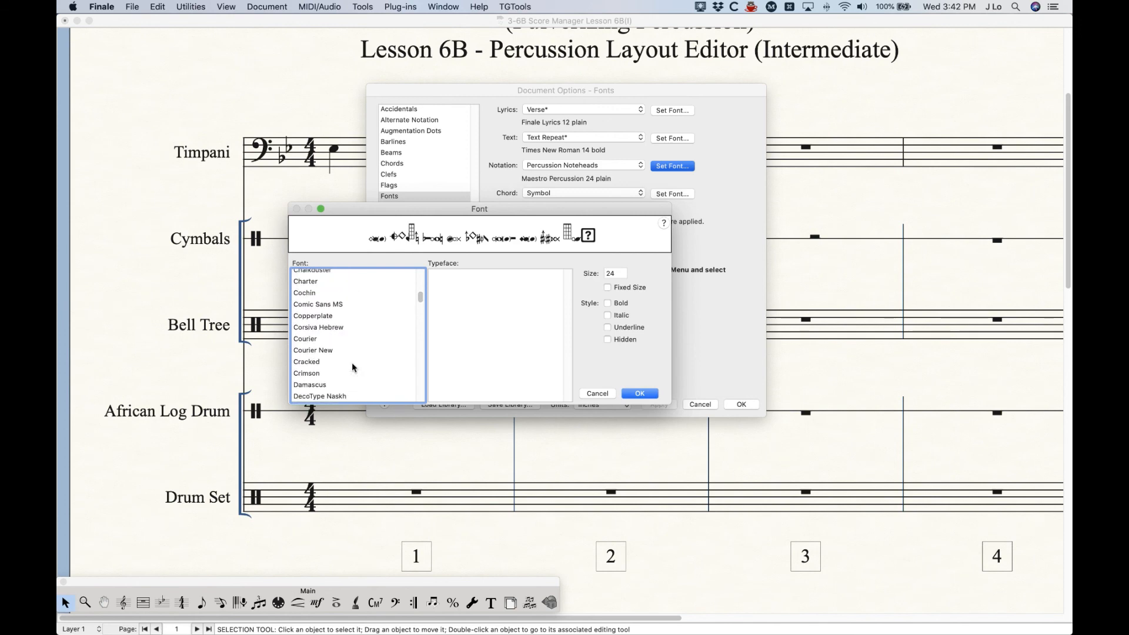
pyautogui.scroll(5, 352, 362)
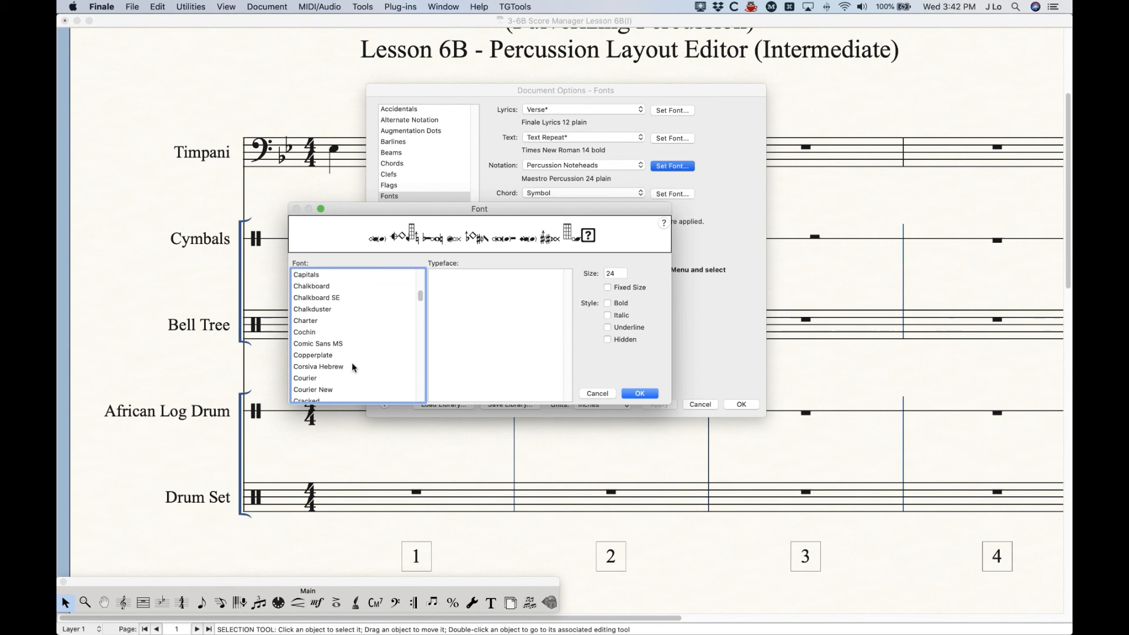
pyautogui.scroll(10, 351, 362)
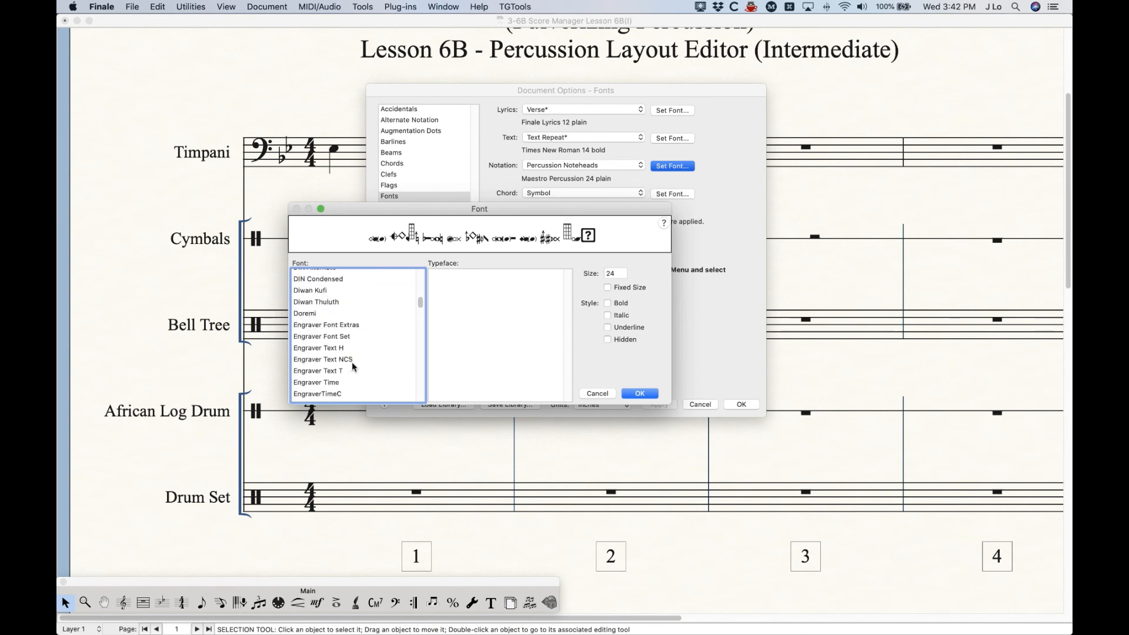
pyautogui.scroll(-5, 352, 362)
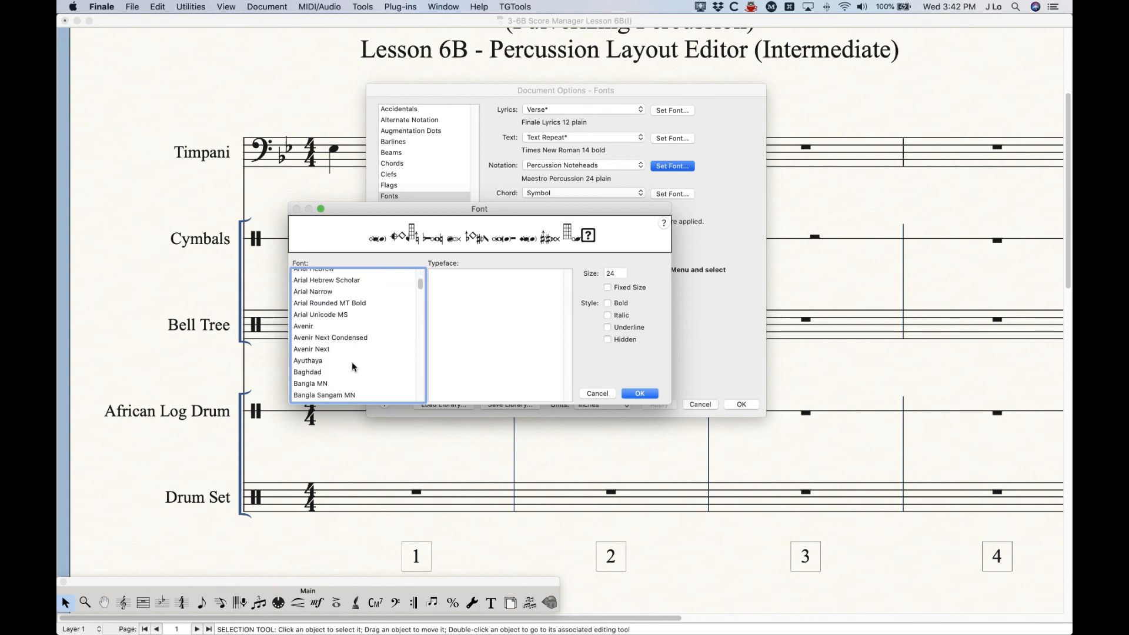
pyautogui.scroll(-5, 353, 367)
pyautogui.scroll(-5, 353, 366)
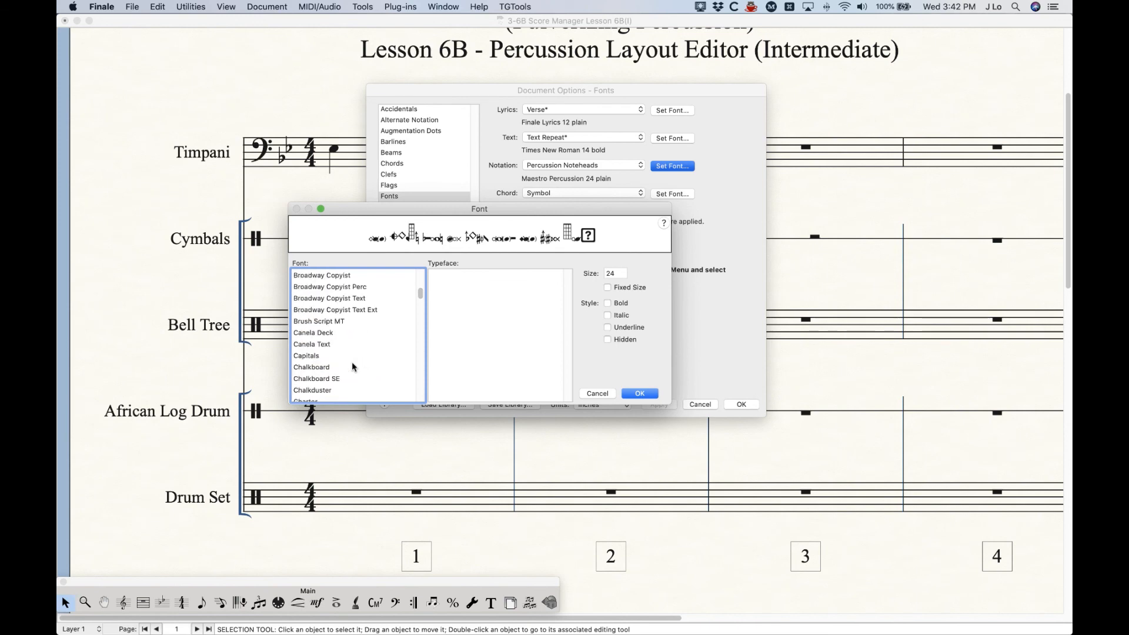
pyautogui.click(347, 287)
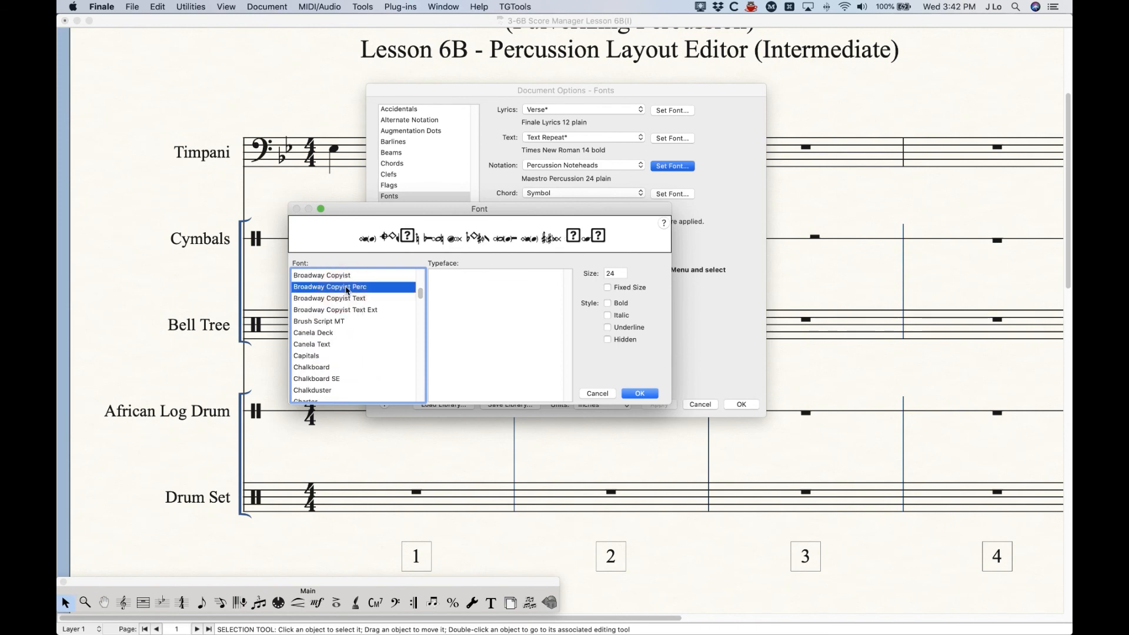
pyautogui.click(641, 393)
pyautogui.click(643, 393)
pyautogui.click(750, 403)
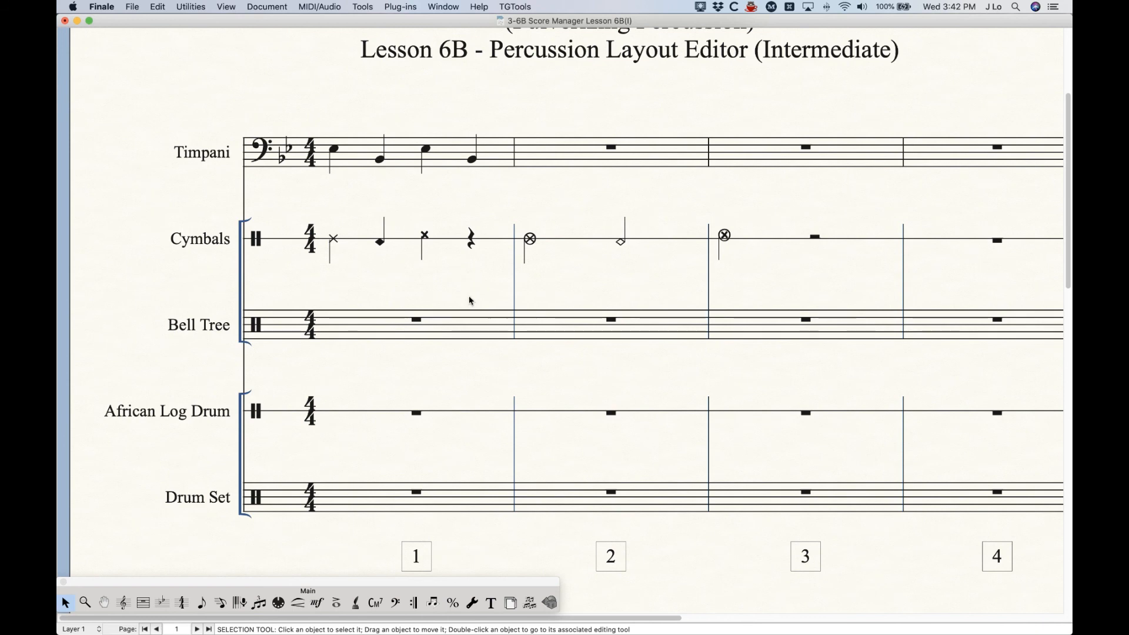
pyautogui.press('super+z')
# Step: Try Engraver Font Set as the document's Percussion Noteheads font
pyautogui.click(267, 6)
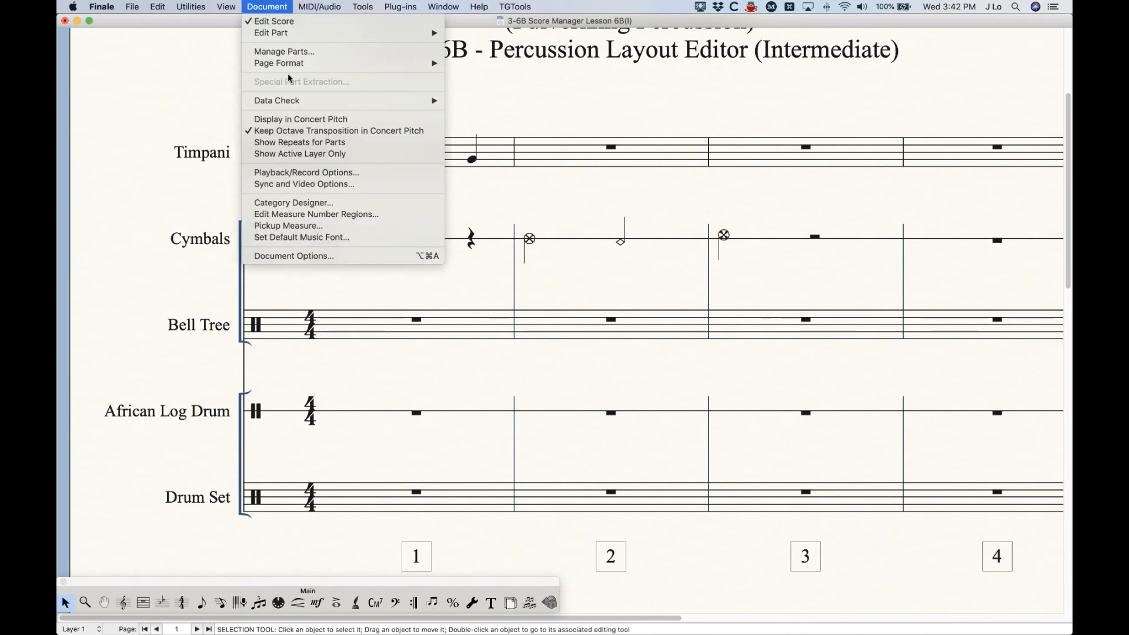
pyautogui.click(291, 254)
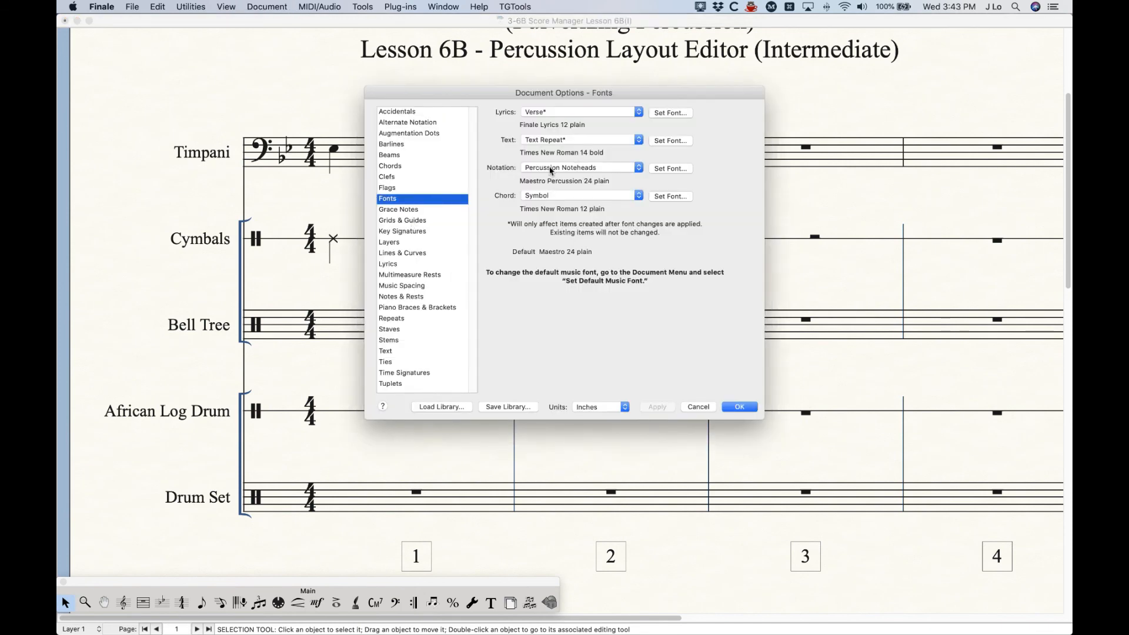
pyautogui.click(656, 169)
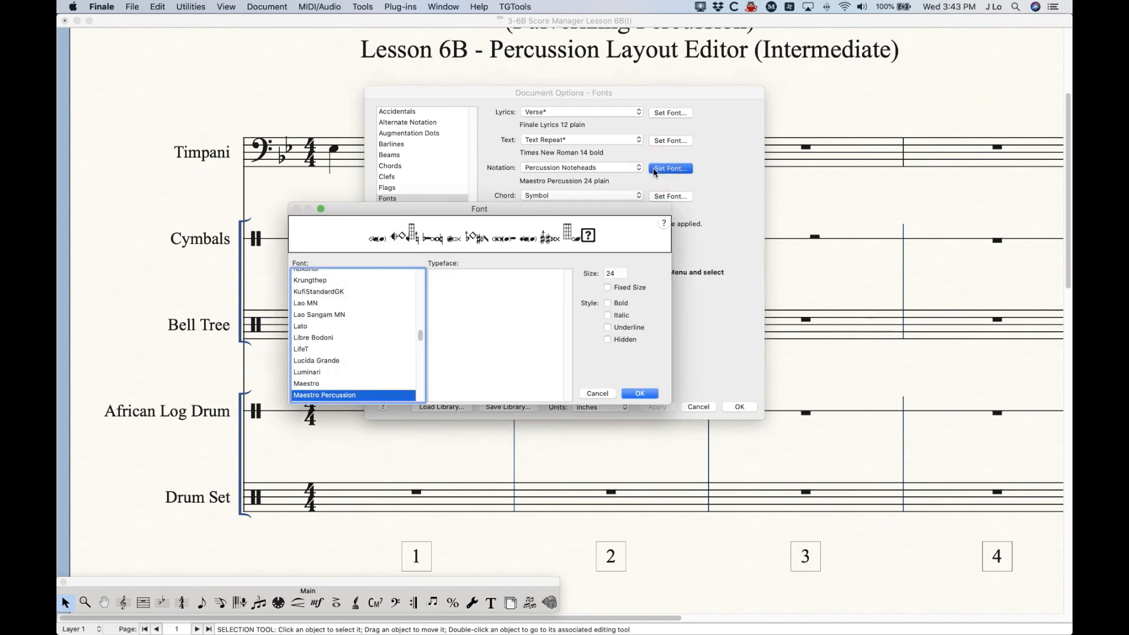
pyautogui.scroll(-5, 356, 361)
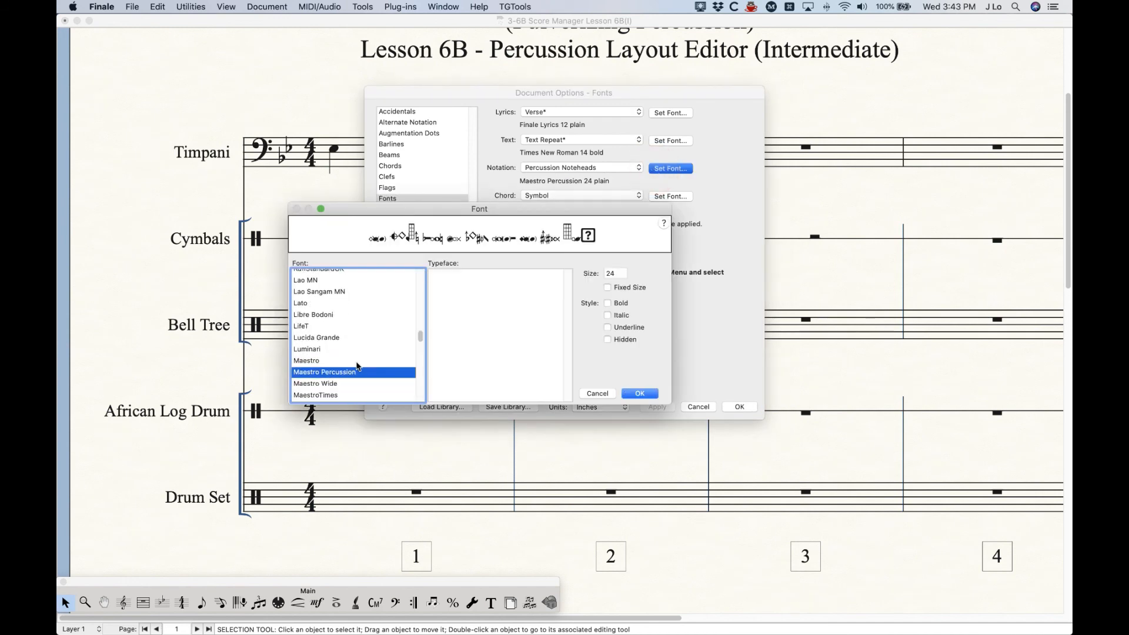
pyautogui.scroll(6, 355, 362)
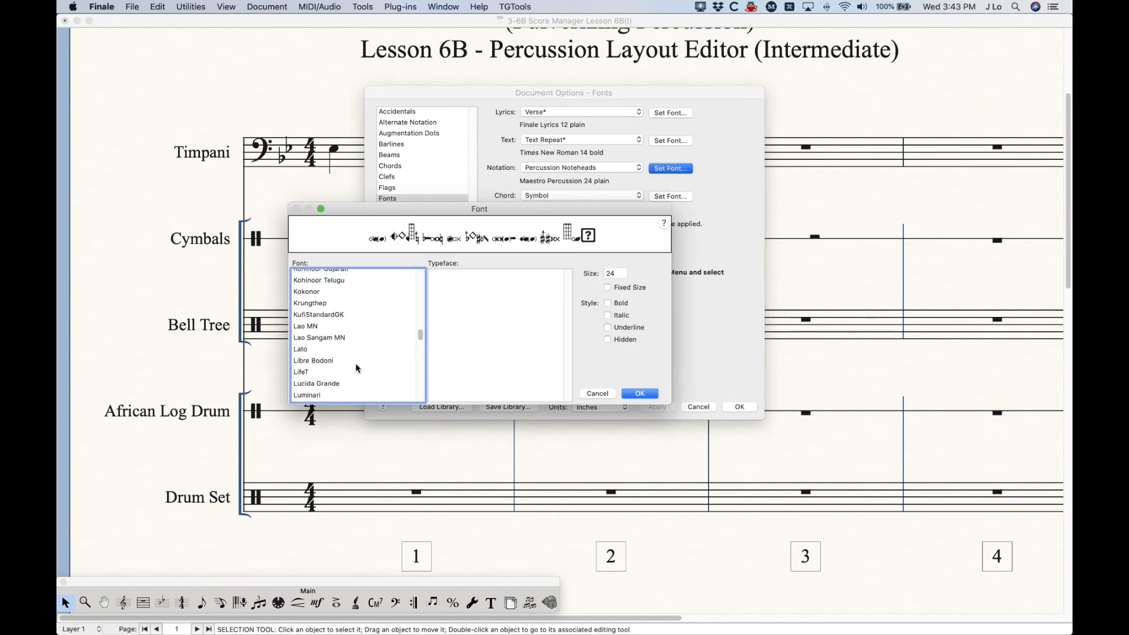
pyautogui.scroll(10, 355, 364)
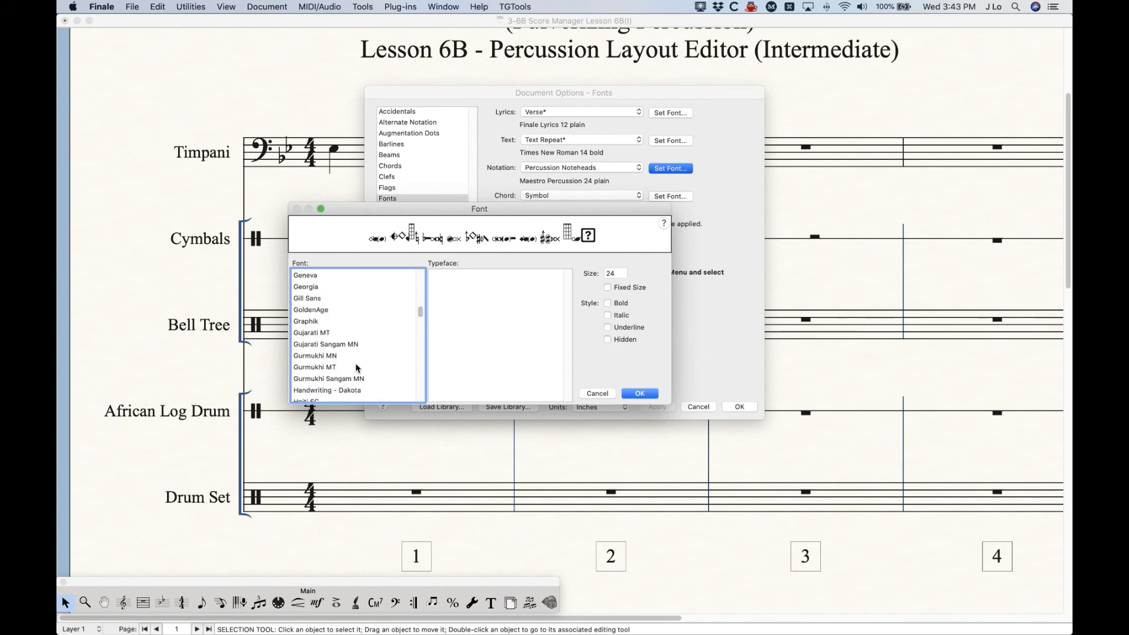
pyautogui.scroll(2, 356, 367)
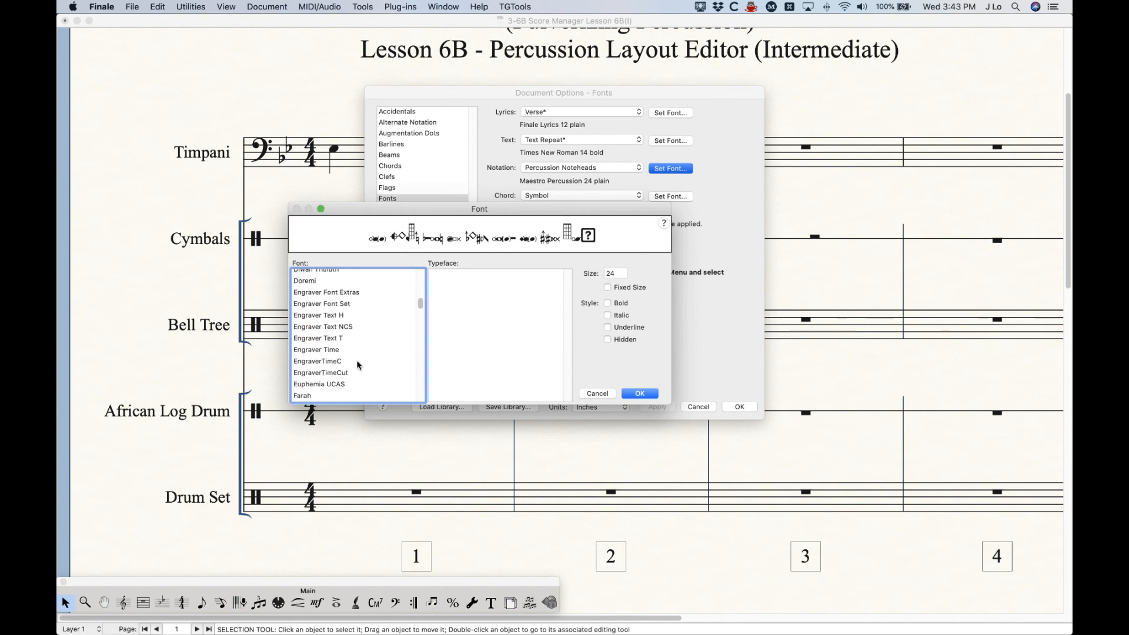
pyautogui.click(339, 304)
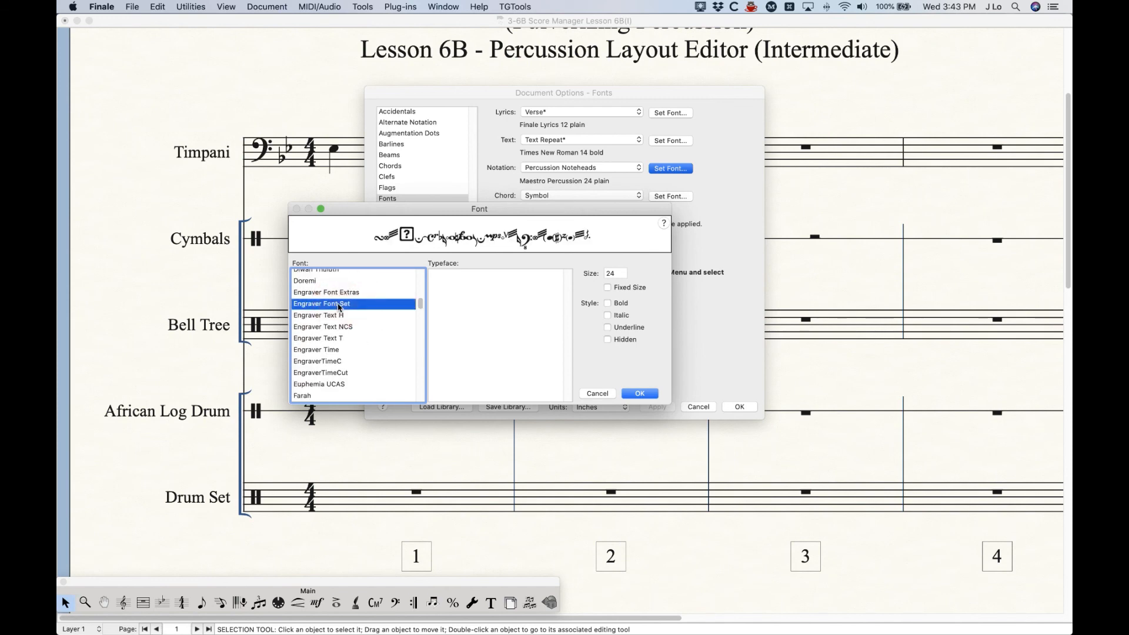
pyautogui.click(628, 395)
pyautogui.click(747, 407)
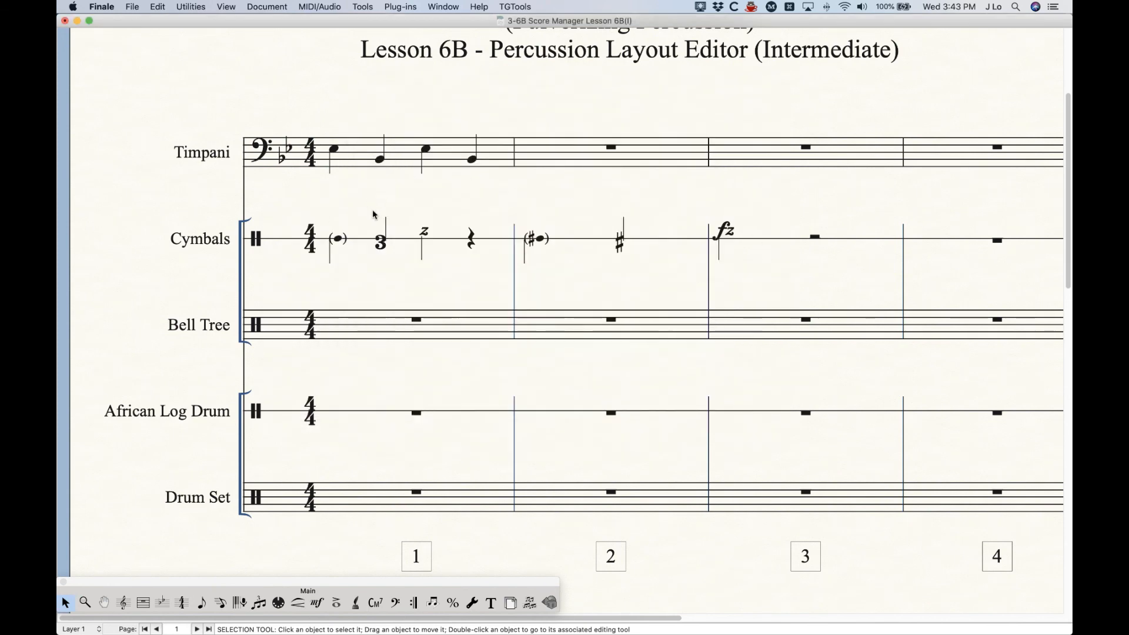
# Step: Examine the Engraver Font Set symbols offered for Crash Cymbal's closed notehead in New Cymbals Layout, and close the Score Manager without changes
pyautogui.press('super+k')
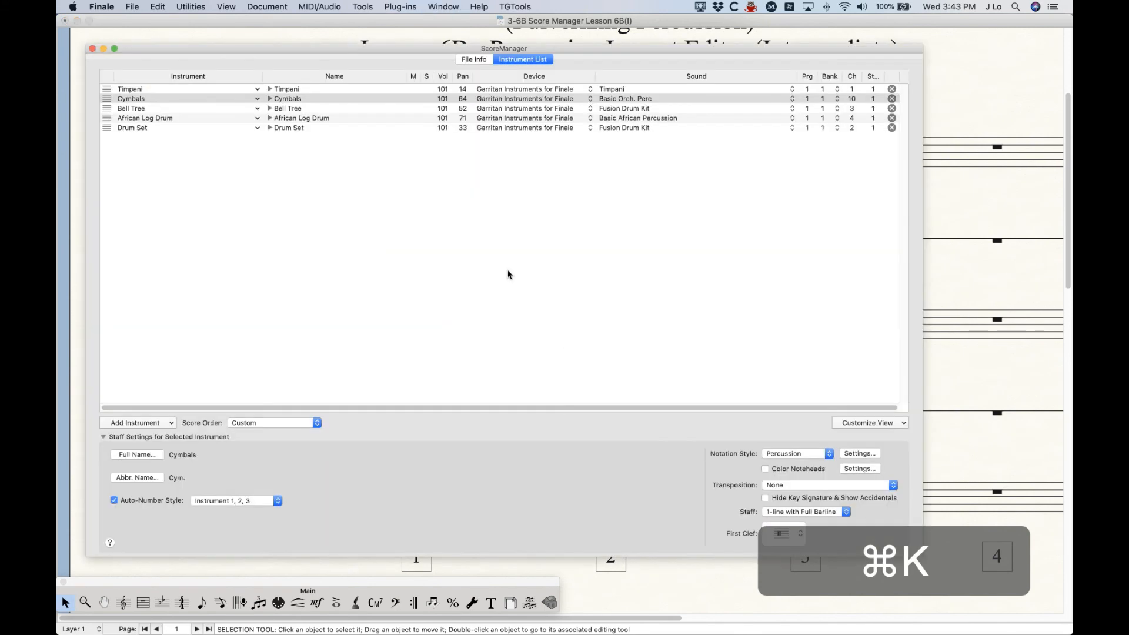
pyautogui.click(112, 101)
pyautogui.click(857, 453)
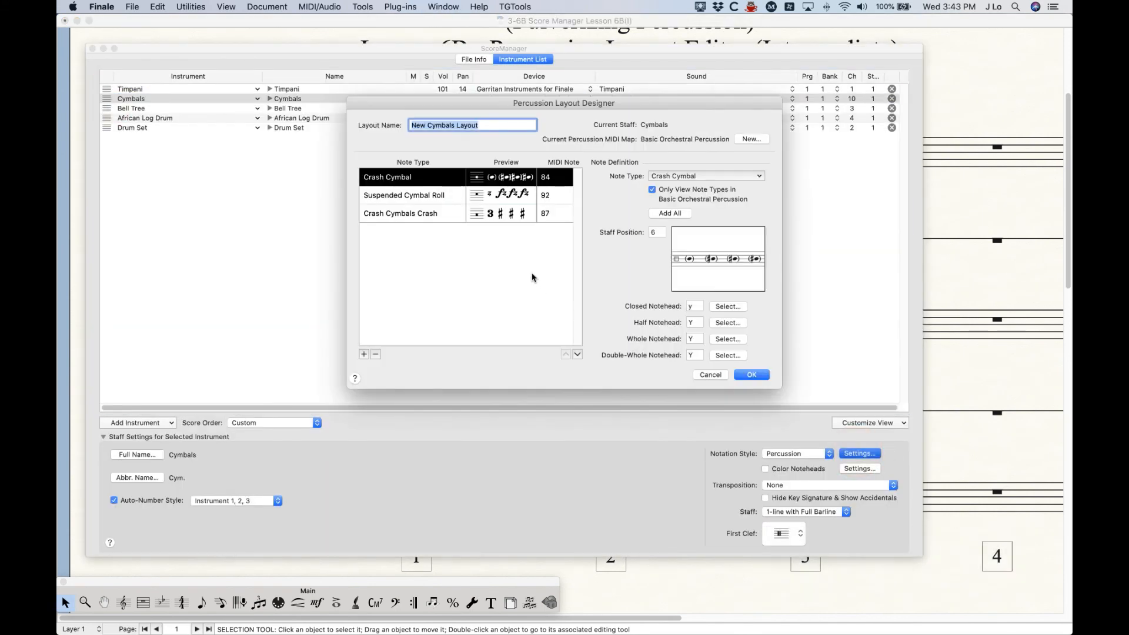
pyautogui.click(725, 306)
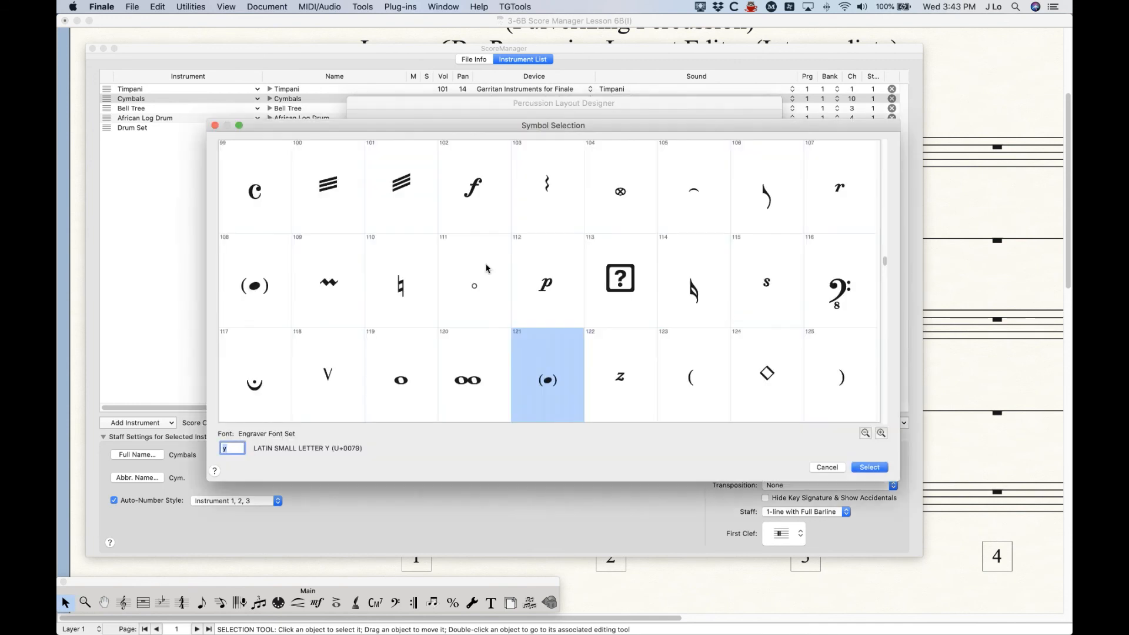
pyautogui.click(872, 435)
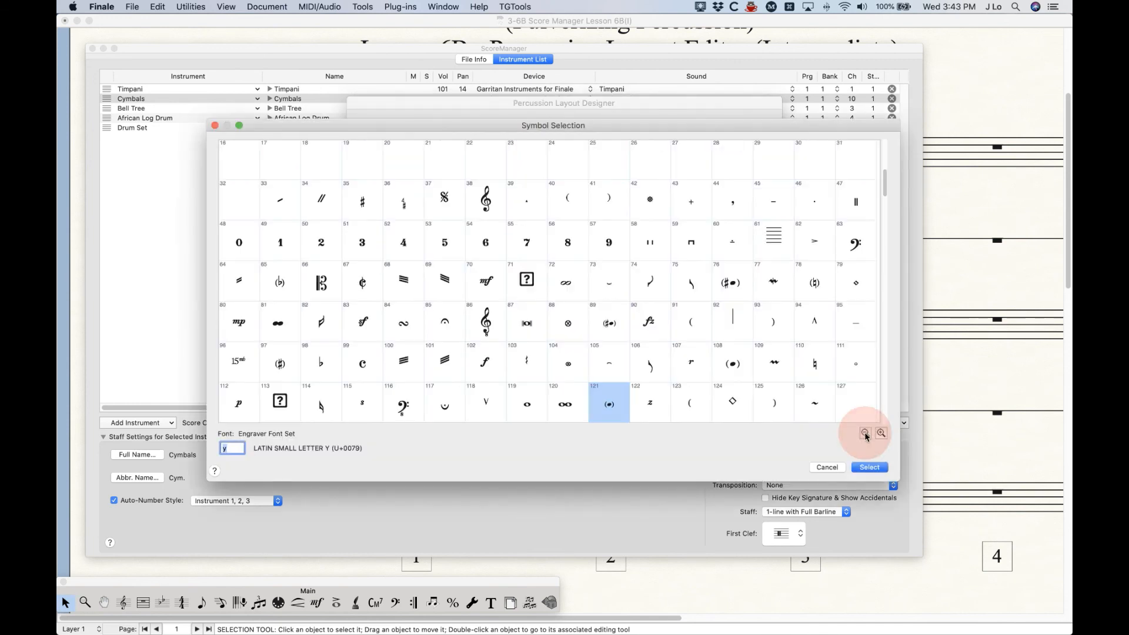
pyautogui.scroll(1, 562, 331)
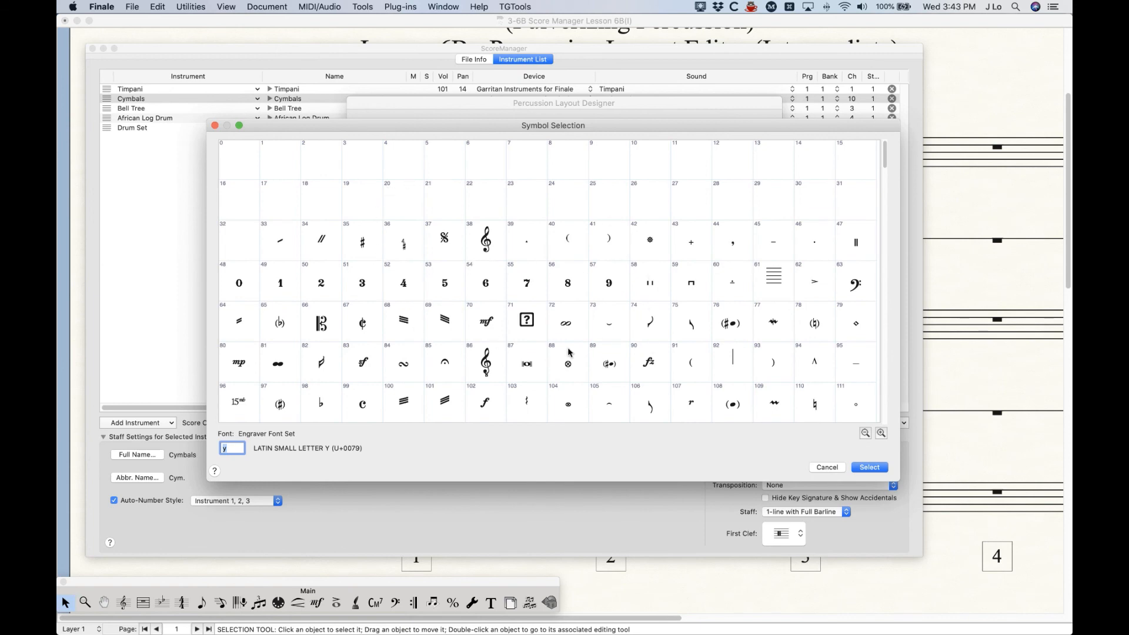
pyautogui.scroll(-2, 568, 352)
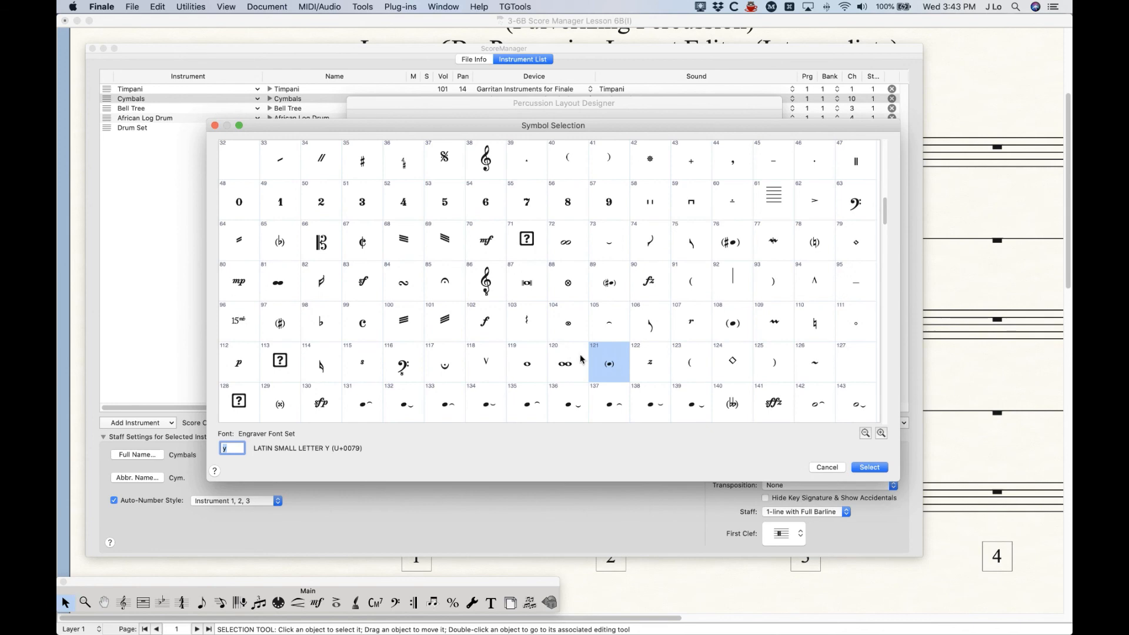
pyautogui.scroll(2, 635, 372)
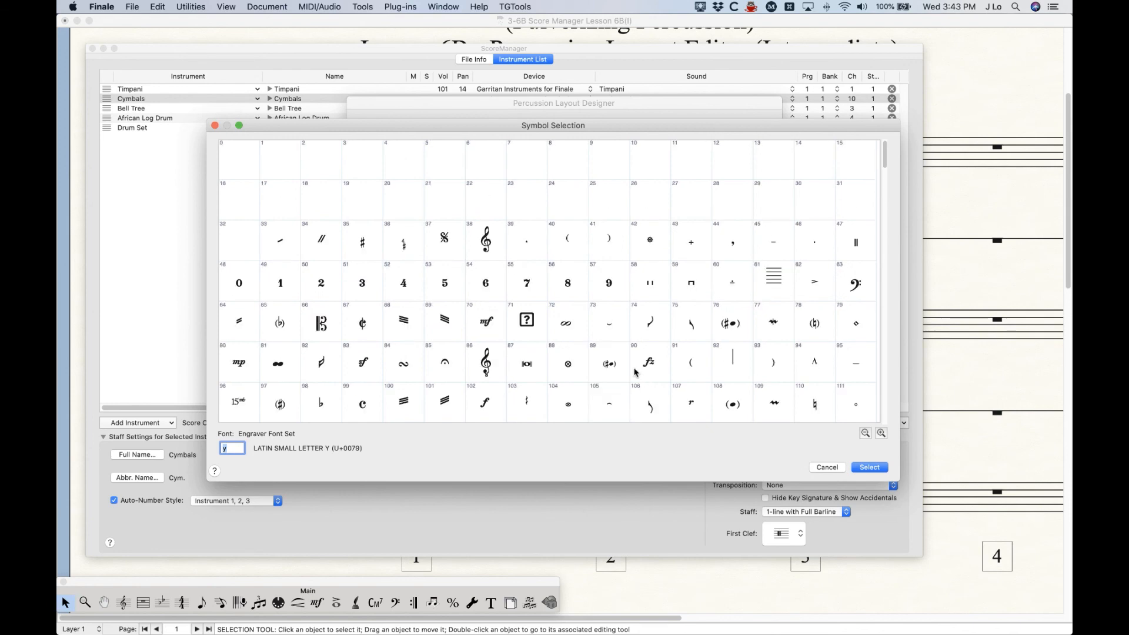
pyautogui.click(826, 466)
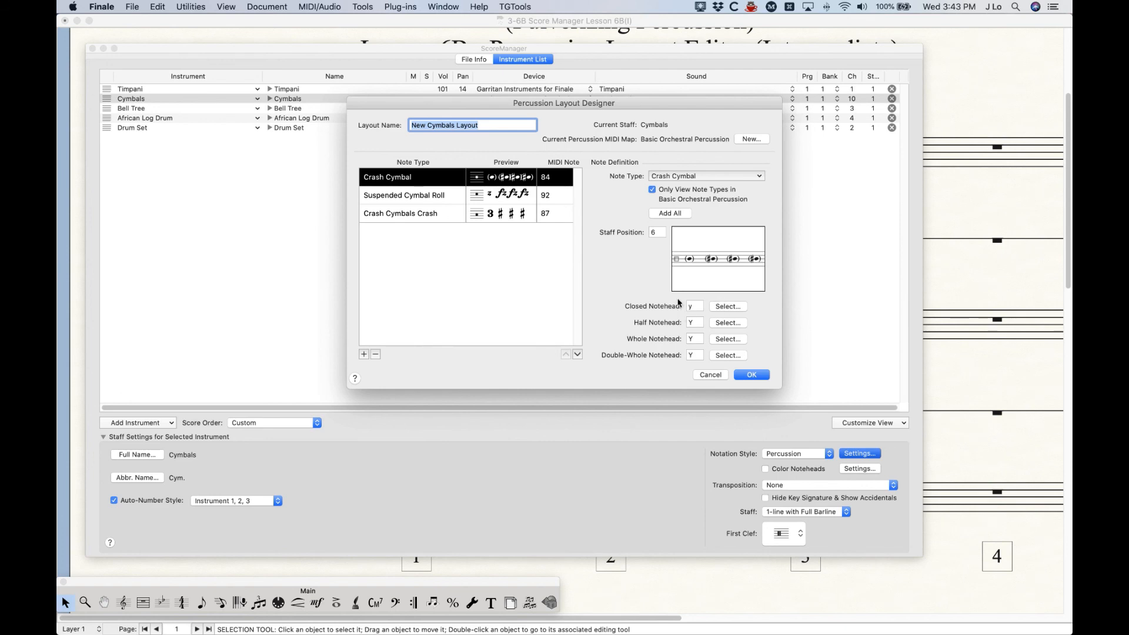
pyautogui.click(736, 374)
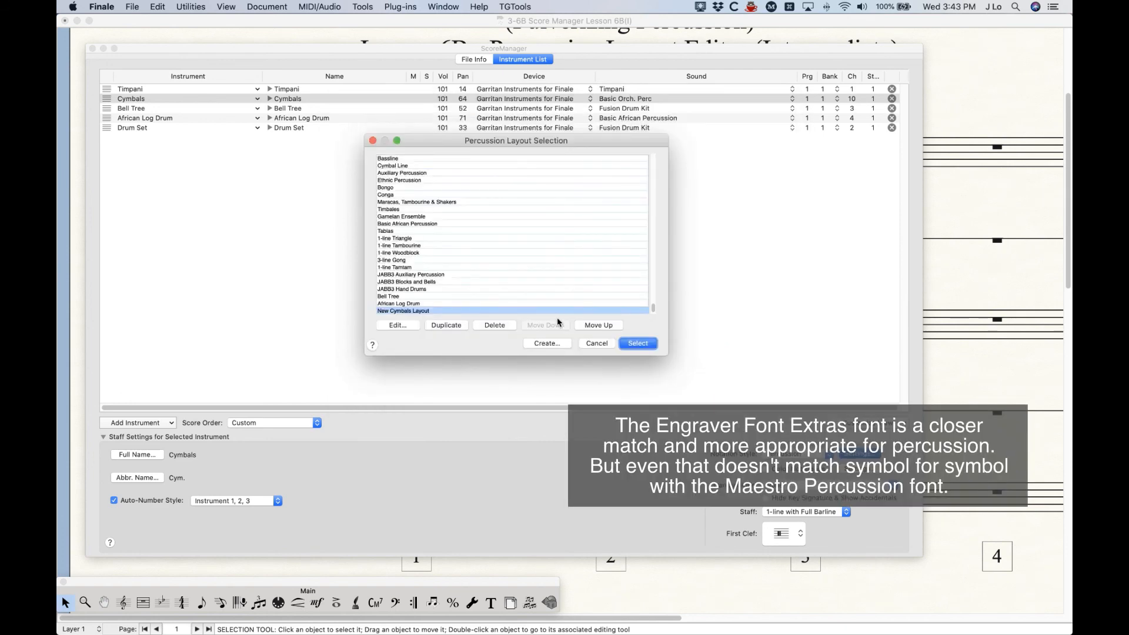
pyautogui.click(598, 345)
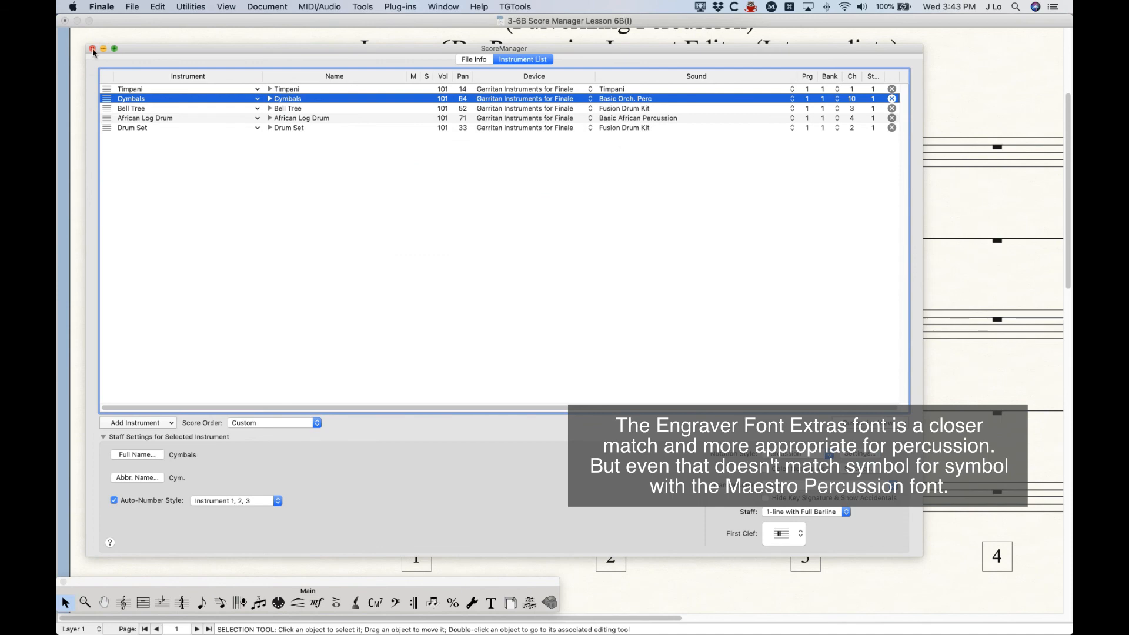
pyautogui.click(92, 48)
# Step: Undo the Percussion Noteheads font change
pyautogui.press('super+k')
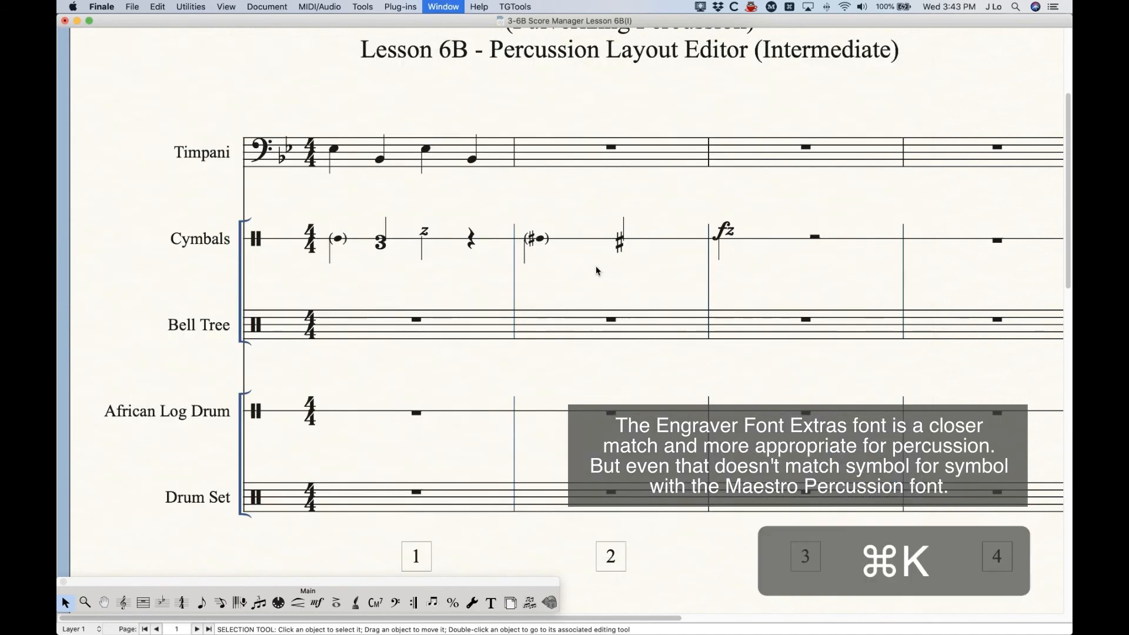
pyautogui.click(92, 48)
pyautogui.press('super+z')
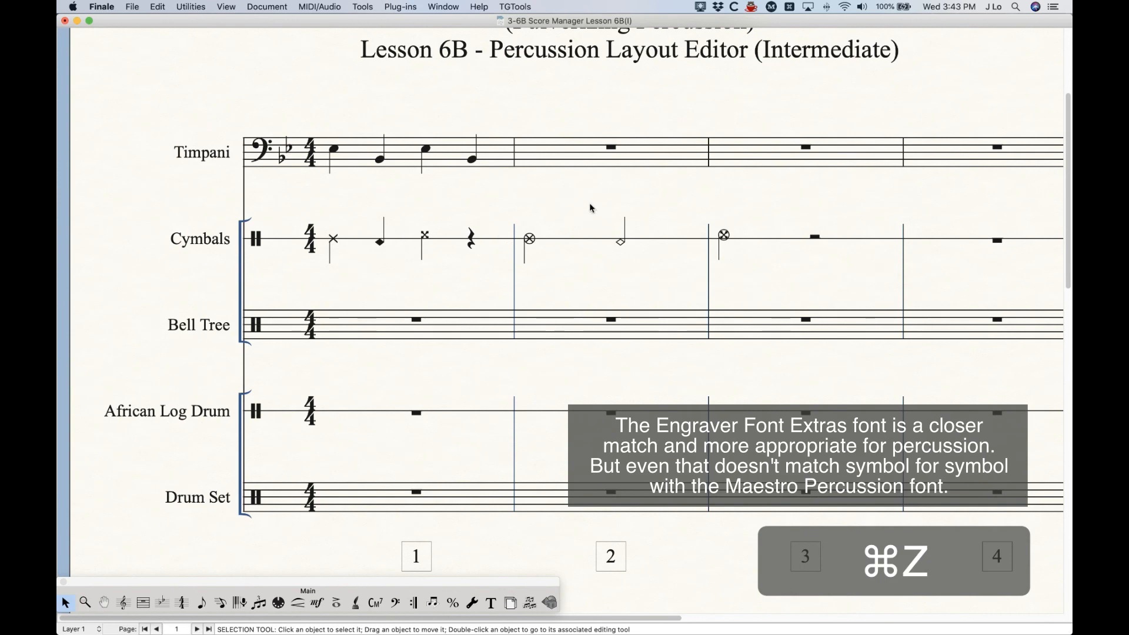
# Step: Try JazzPerc as an independent notehead font for the Cymbals staff in its Staff Attributes, and undo the change
pyautogui.click(124, 602)
pyautogui.doubleClick(353, 242)
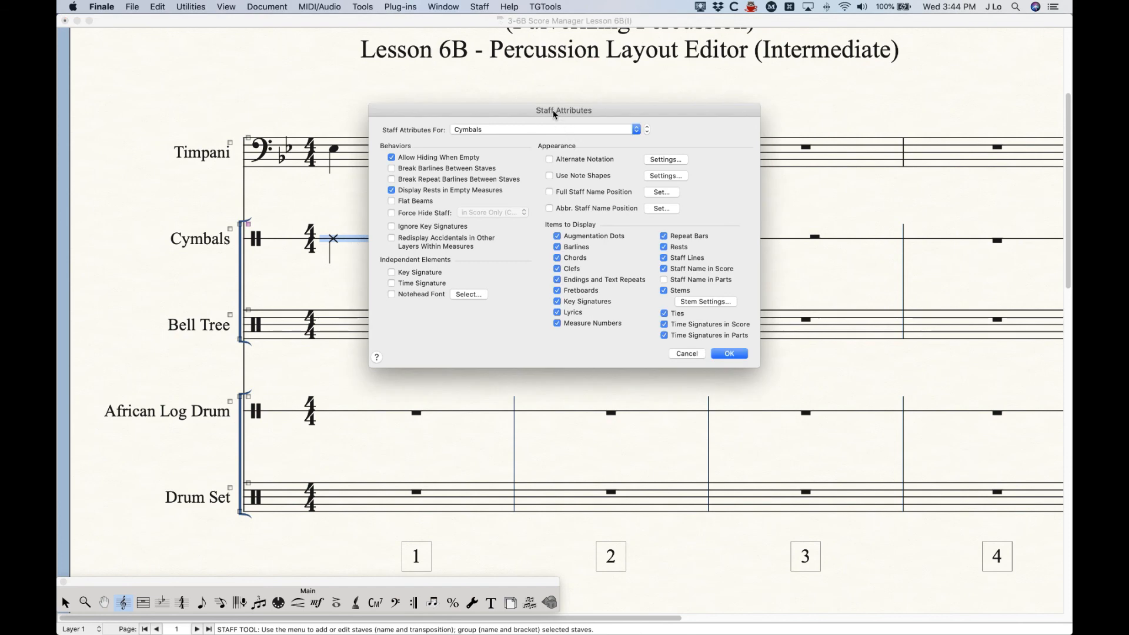
pyautogui.click(414, 295)
pyautogui.click(467, 294)
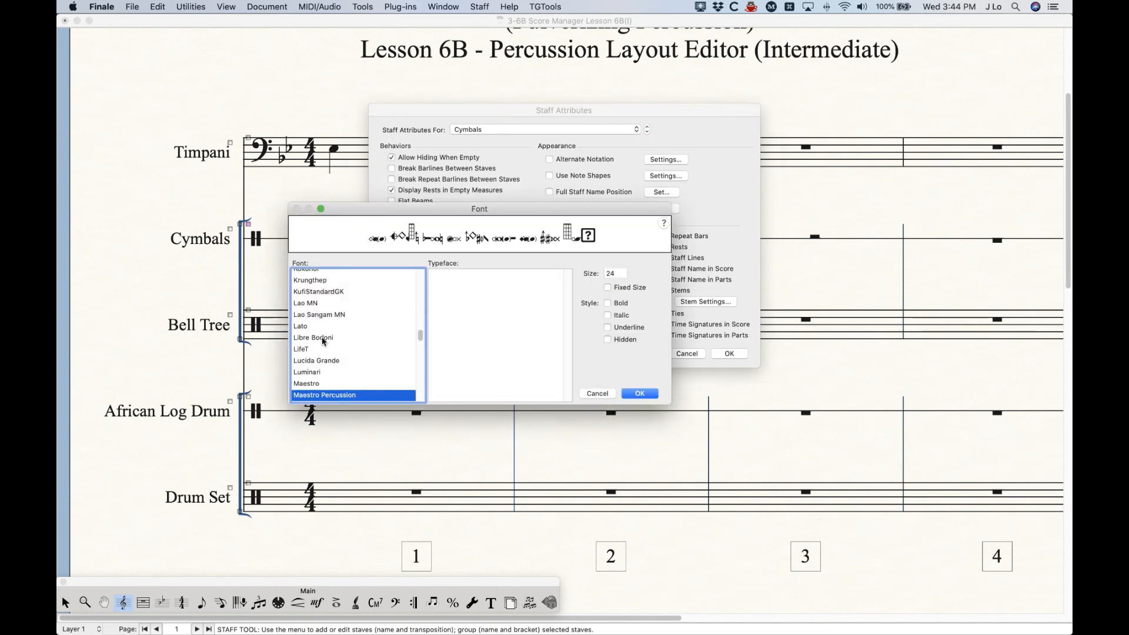
pyautogui.scroll(5, 322, 339)
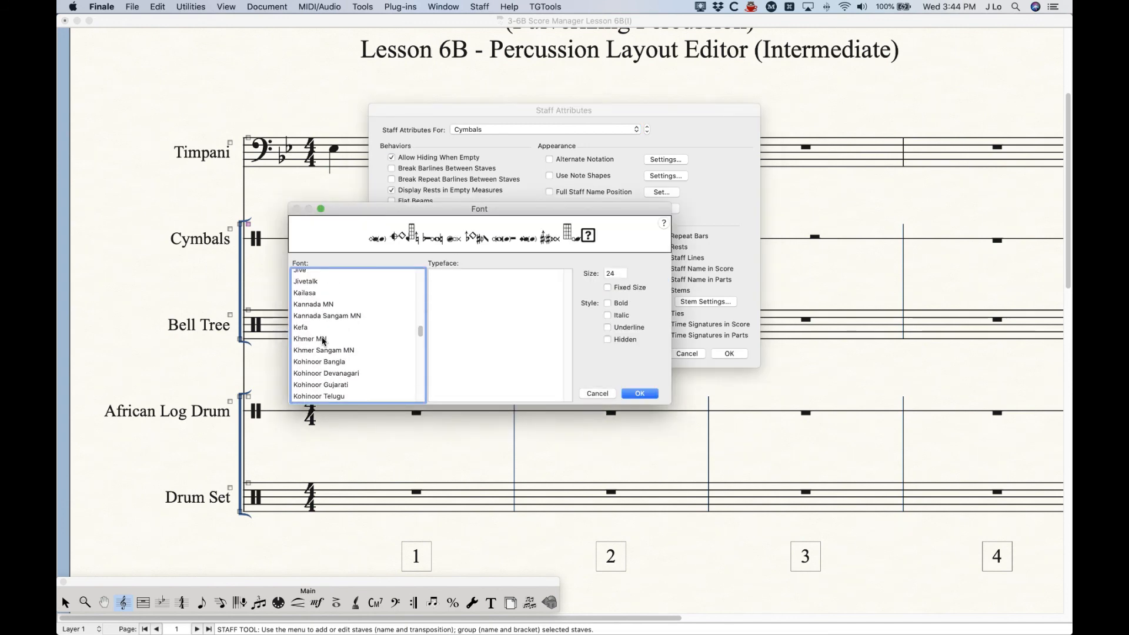
pyautogui.scroll(3, 322, 338)
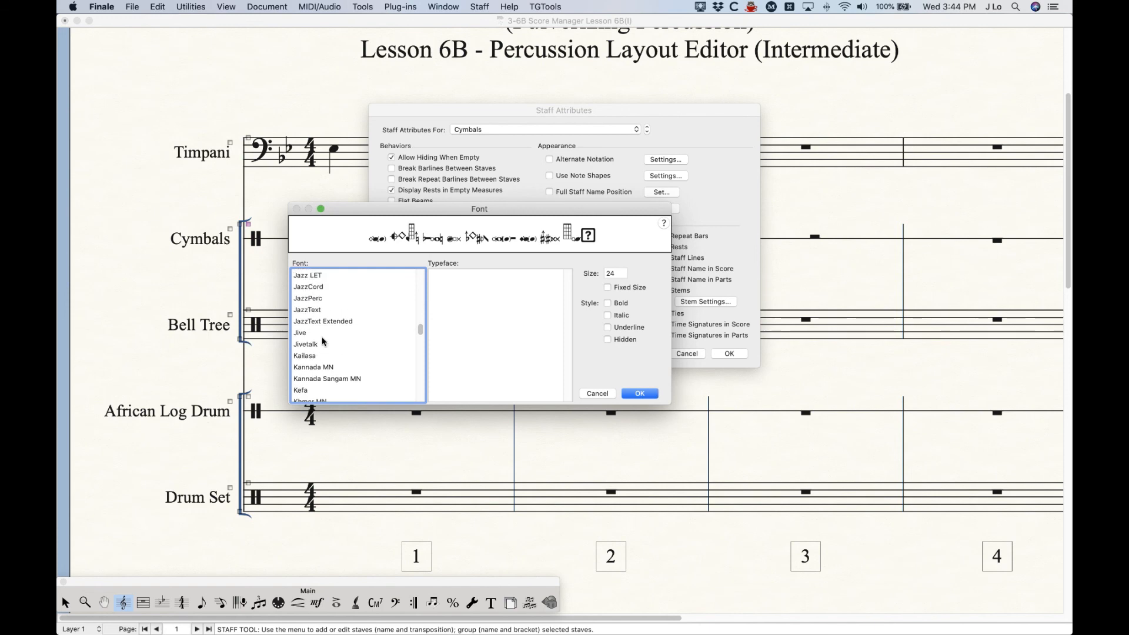
pyautogui.click(318, 299)
pyautogui.click(639, 395)
pyautogui.click(730, 353)
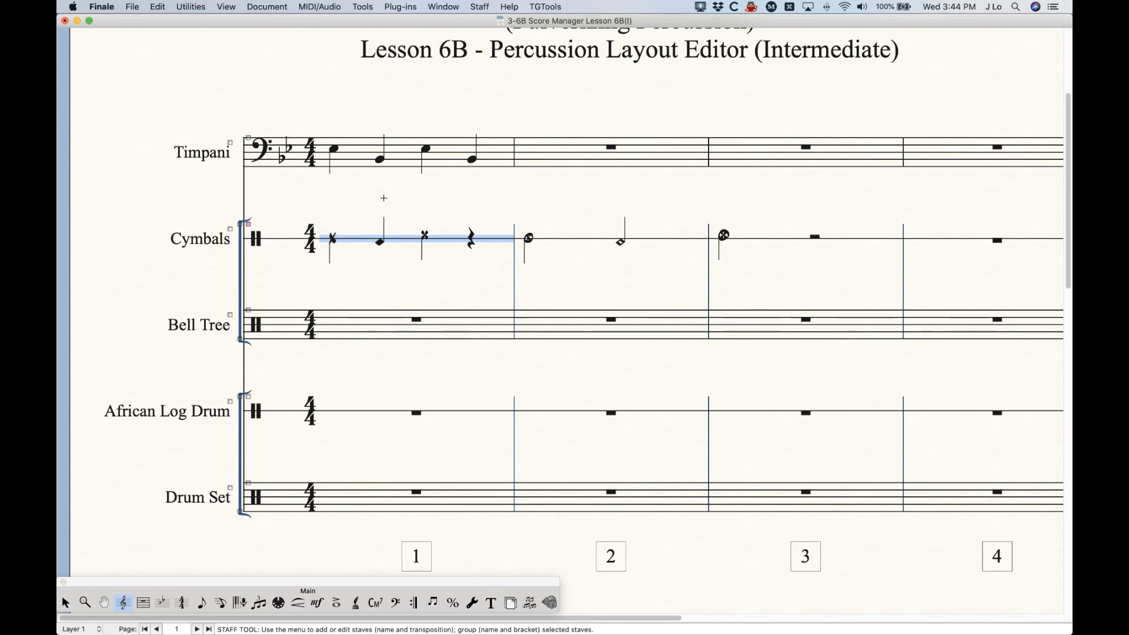
pyautogui.press('super+z')
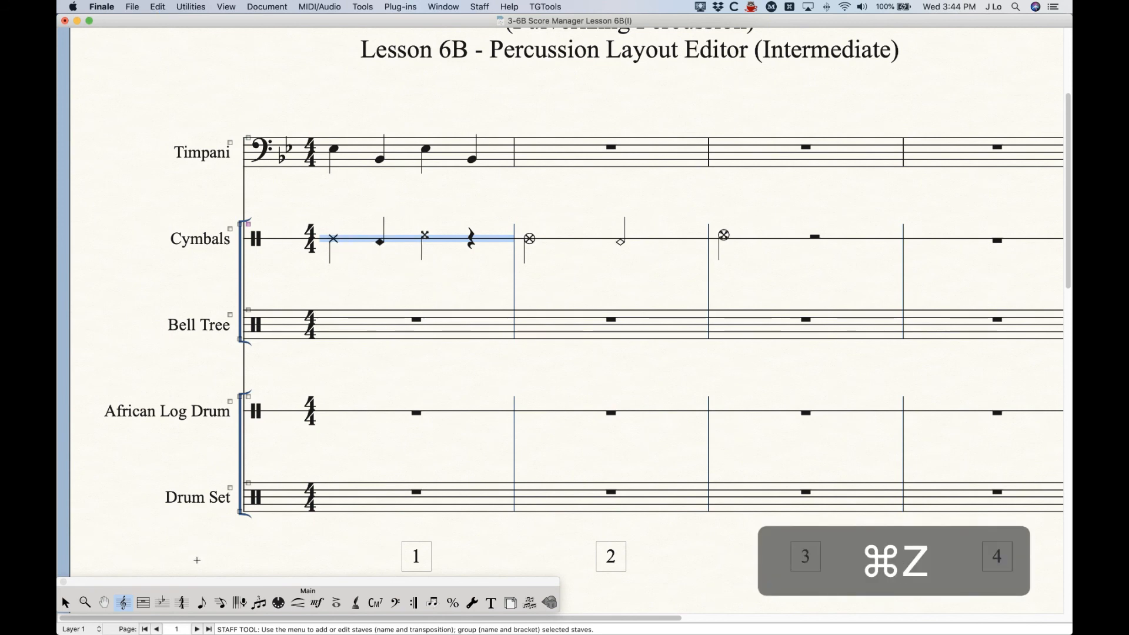
# Step: Inspect the Notehead Font option in the staff style definitions with Cymbals measures 1 to 3 selected, and cancel without changes
pyautogui.keyDown('shift'); pyautogui.click(773, 242); pyautogui.keyUp('shift')
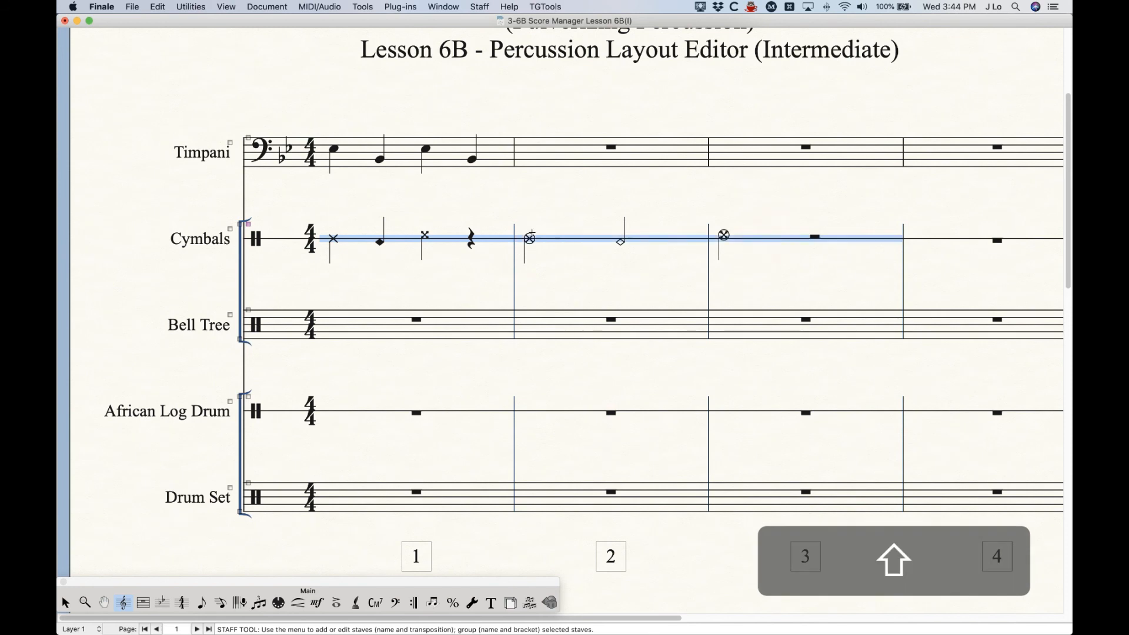
pyautogui.rightClick(402, 242)
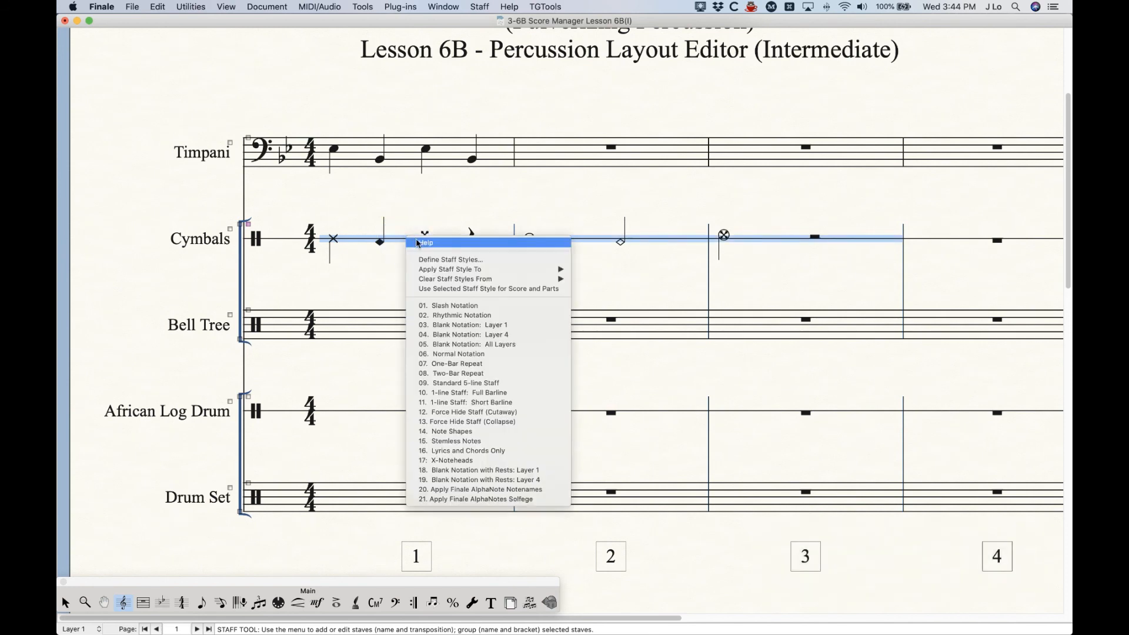
pyautogui.click(447, 261)
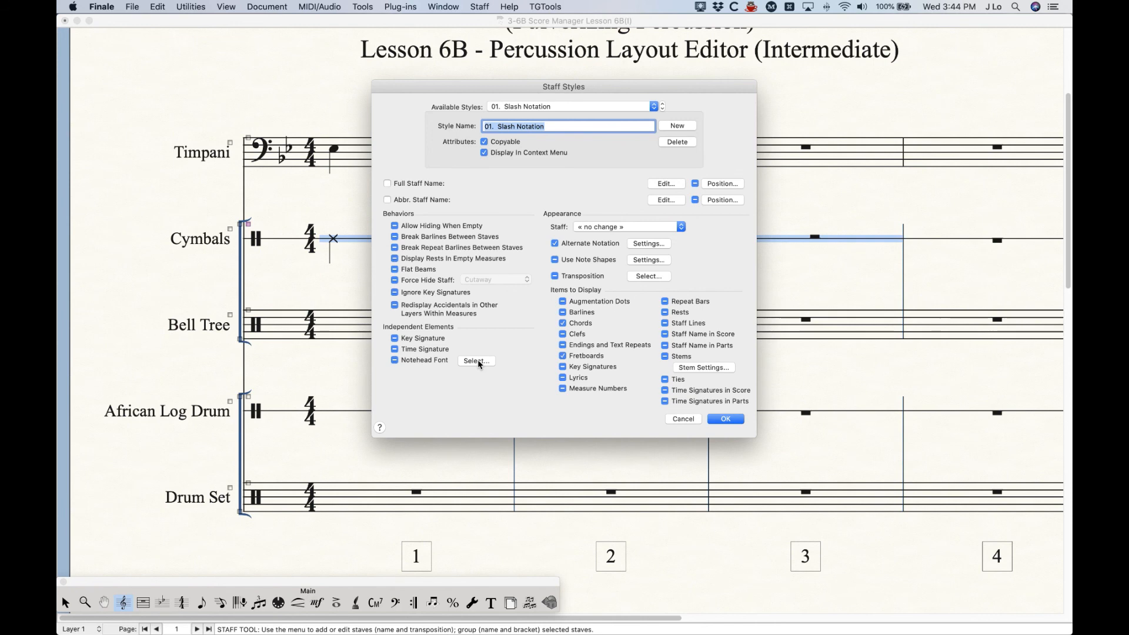
pyautogui.click(683, 419)
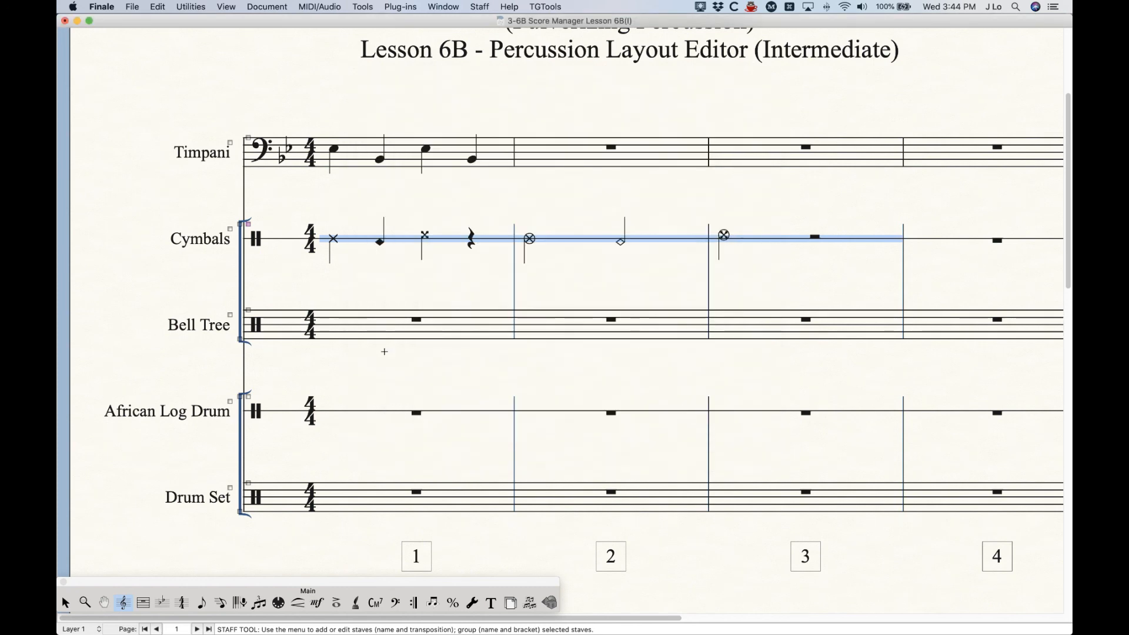
pyautogui.click(542, 193)
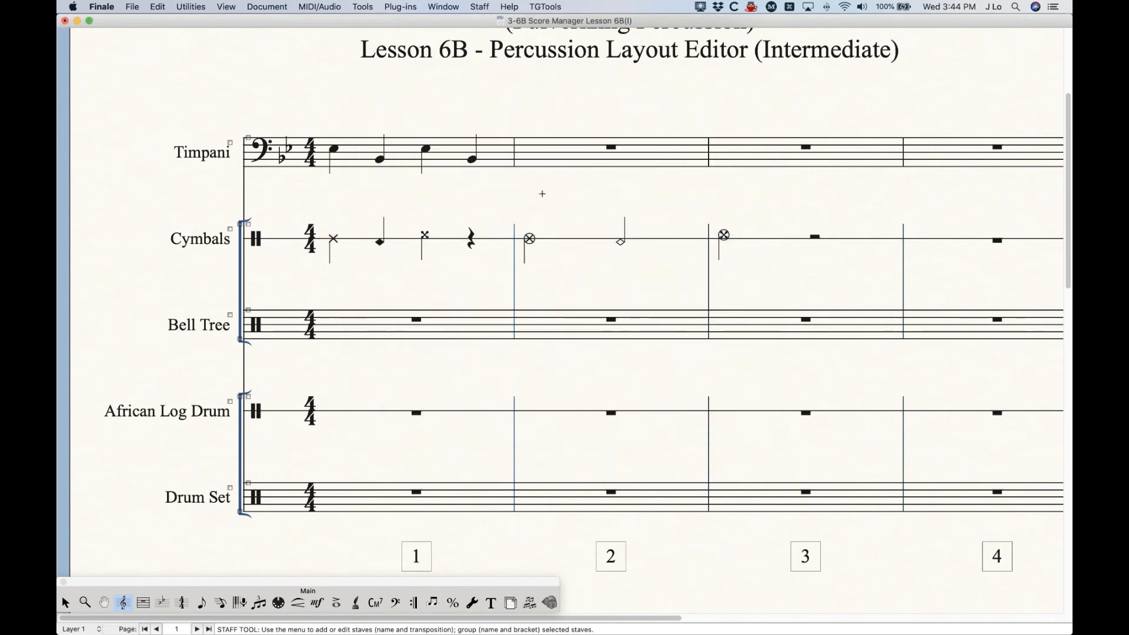
# Step: Review the list of percussion layouts available for the Cymbals staff, cancel without changes, and close the Score Manager
pyautogui.press('super+k')
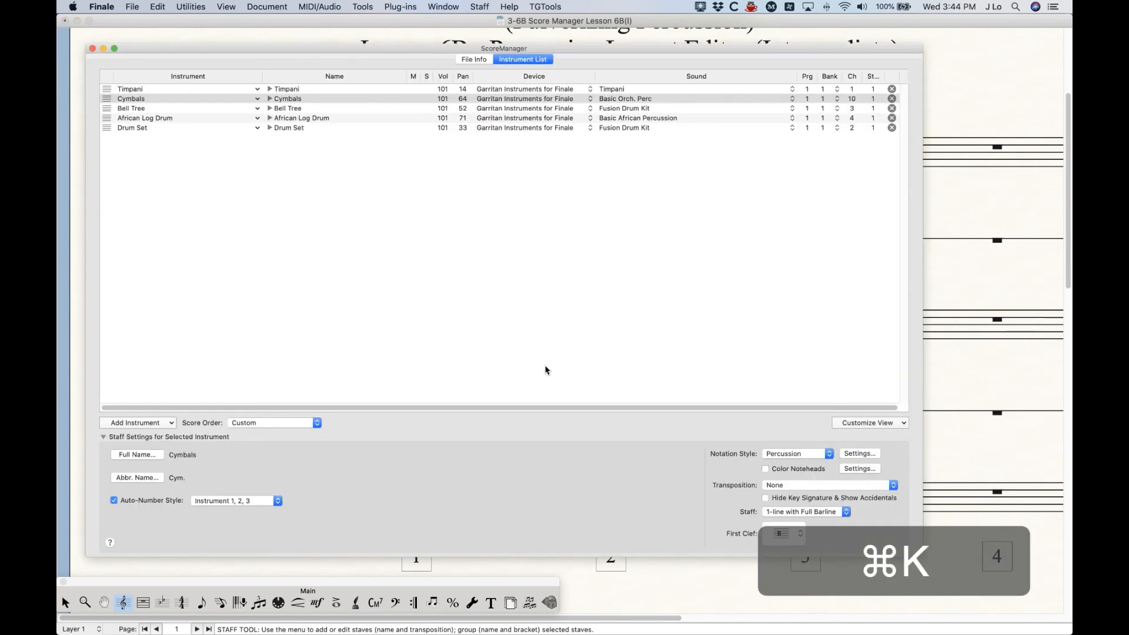
pyautogui.click(108, 100)
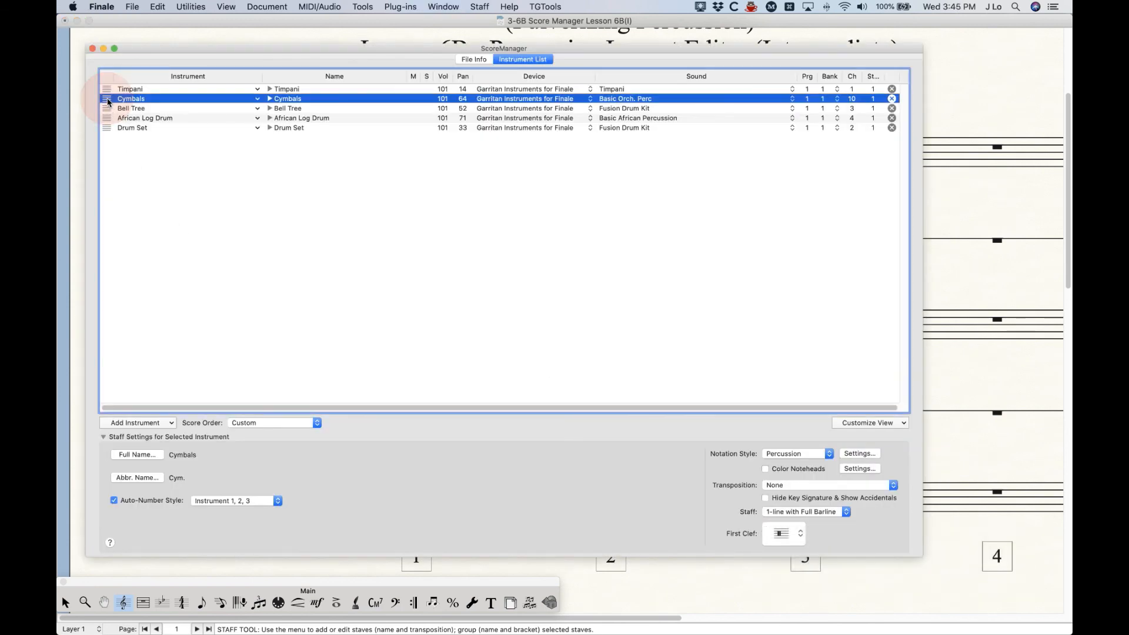
pyautogui.click(859, 453)
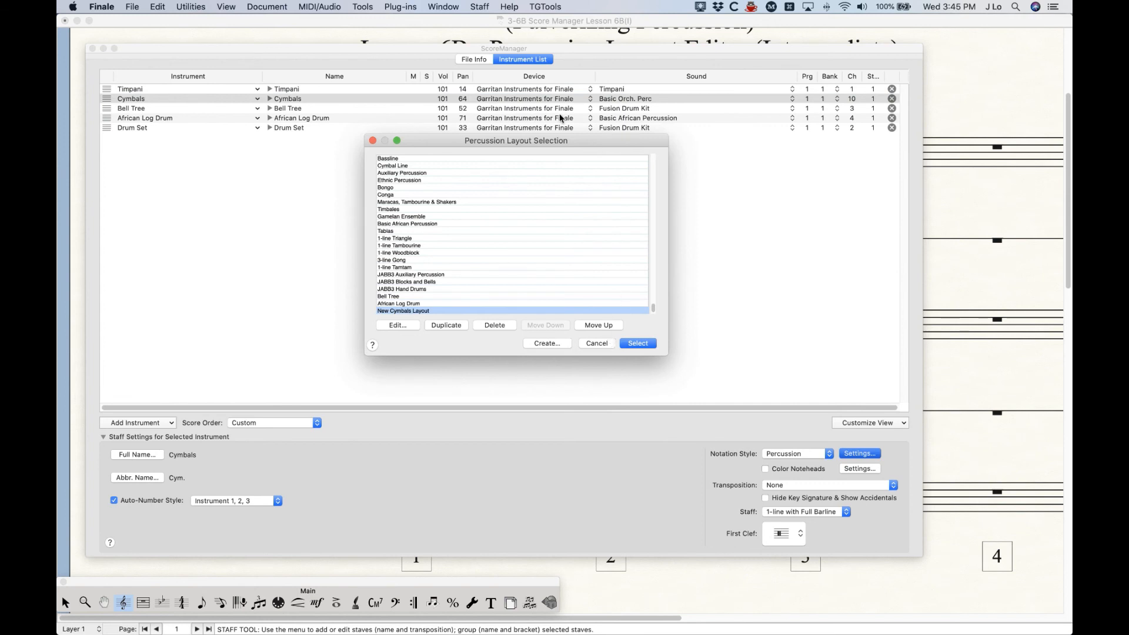
pyautogui.moveTo(544, 140); pyautogui.dragTo(538, 135)
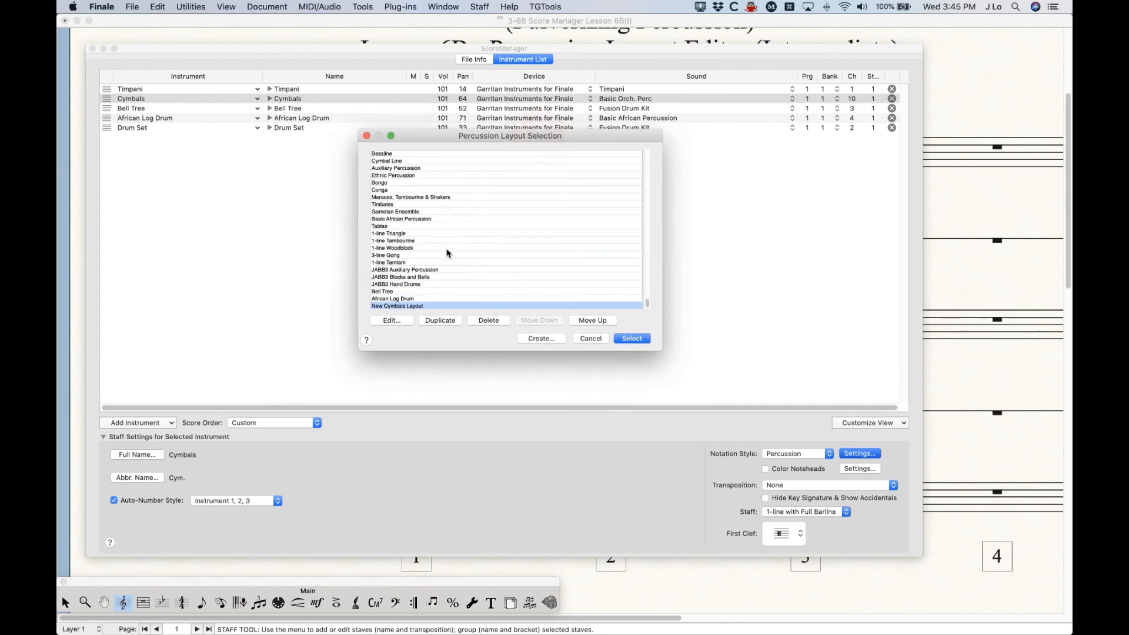
pyautogui.scroll(6, 497, 205)
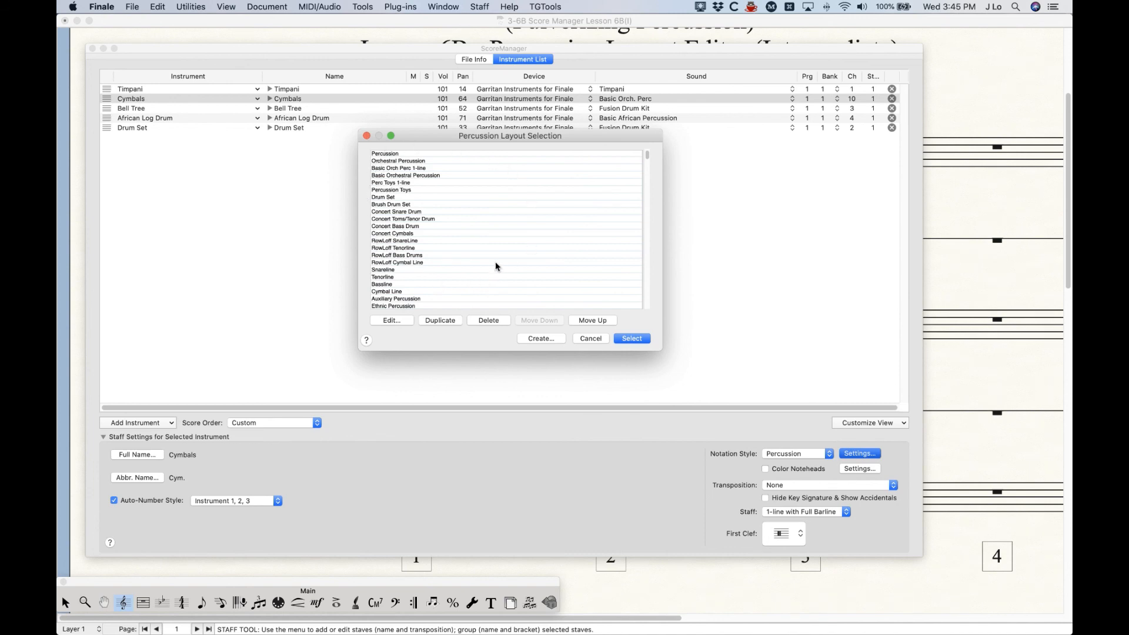
pyautogui.scroll(-2, 462, 265)
pyautogui.scroll(1, 461, 267)
pyautogui.scroll(-5, 434, 265)
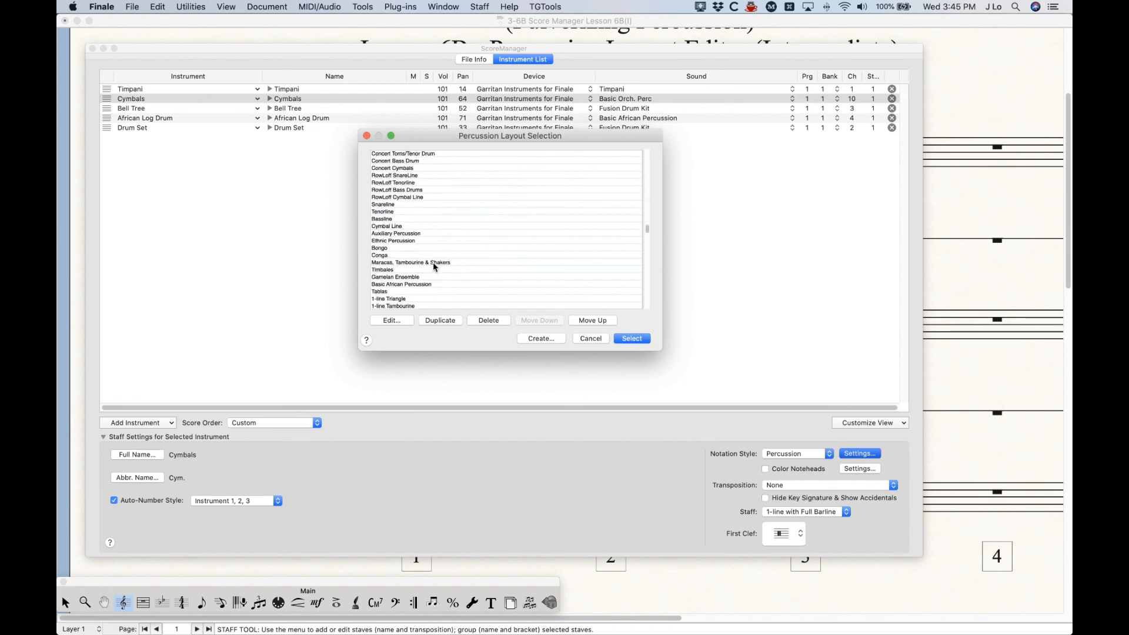
pyautogui.scroll(-5, 434, 265)
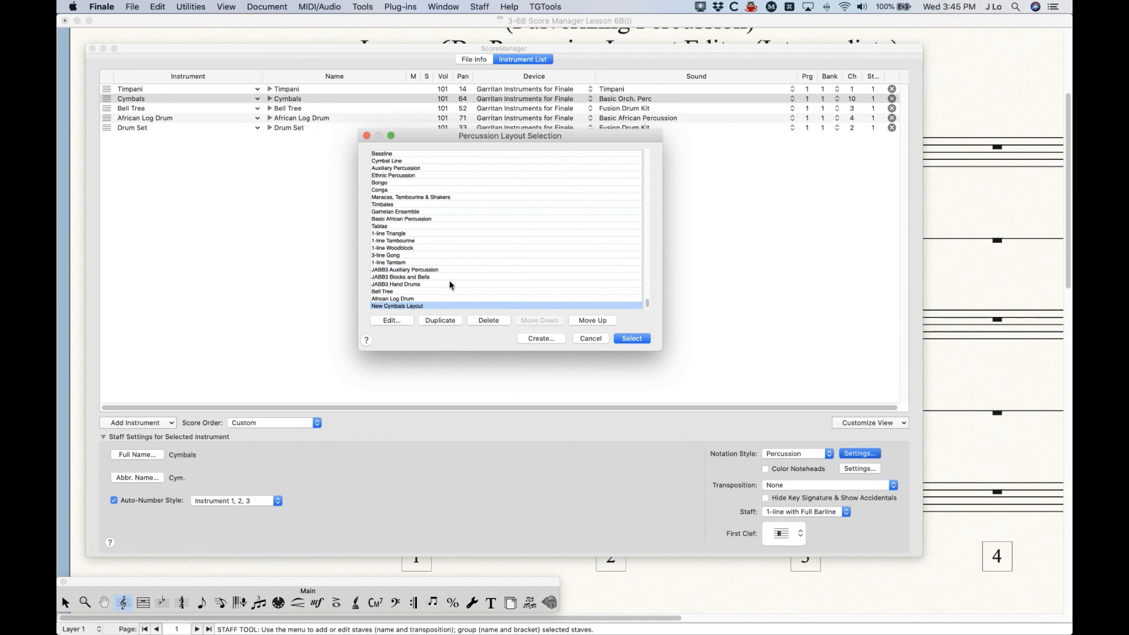
pyautogui.click(391, 298)
pyautogui.click(393, 306)
pyautogui.click(587, 339)
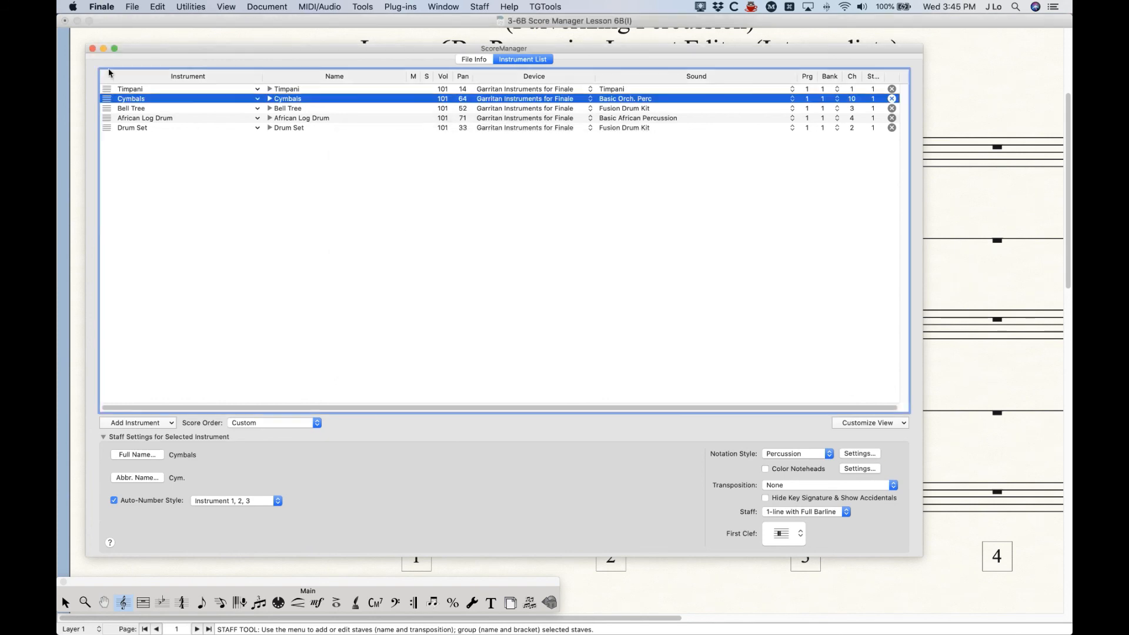
pyautogui.click(92, 49)
# Step: Inspect the Percussion Layouts option for saving a library, and cancel without saving
pyautogui.click(134, 7)
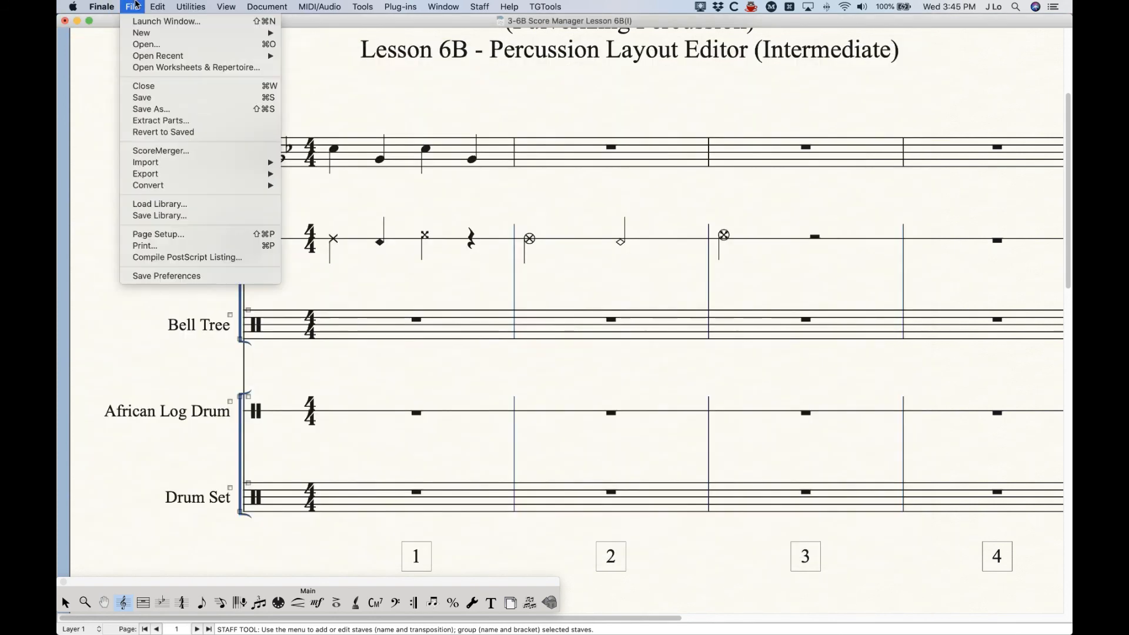
pyautogui.click(153, 216)
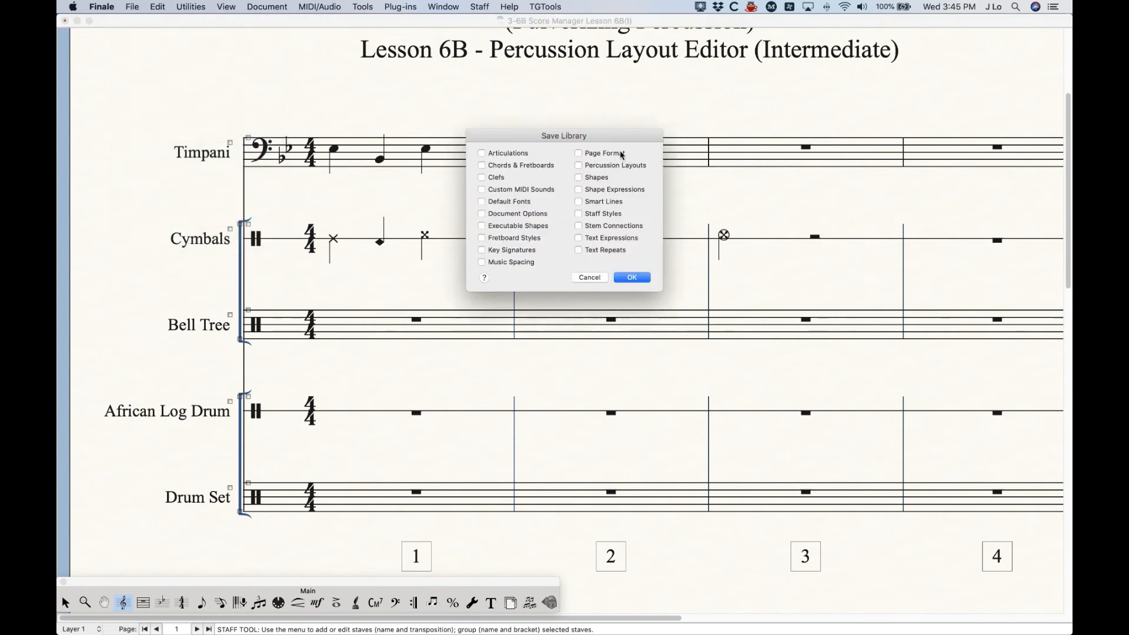
pyautogui.moveTo(586, 140); pyautogui.dragTo(565, 133)
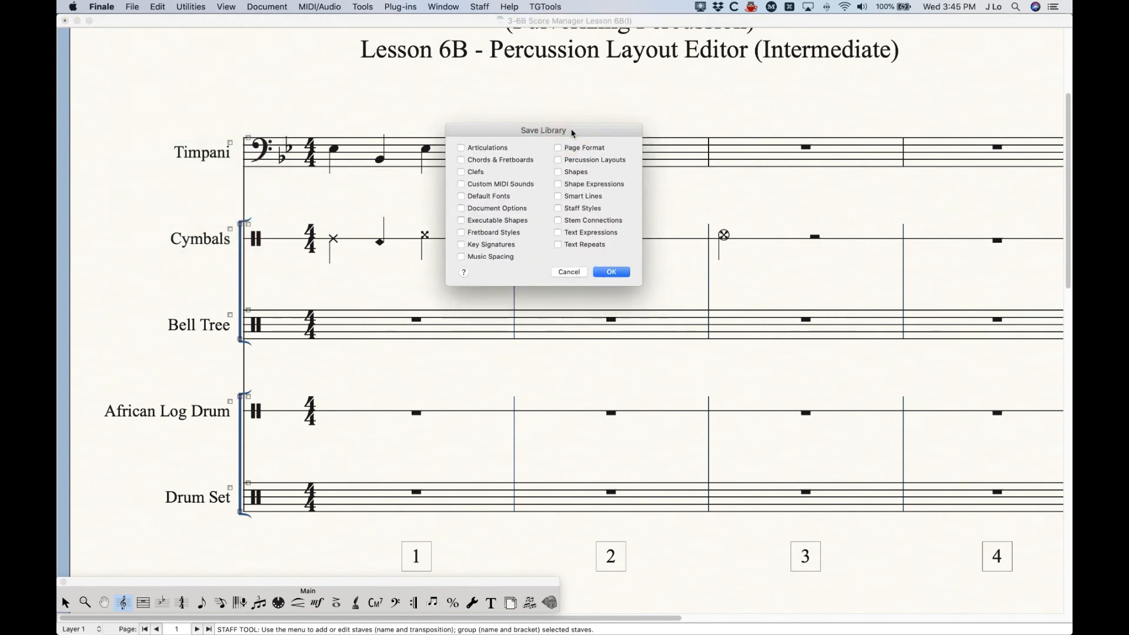
pyautogui.click(595, 163)
pyautogui.click(568, 272)
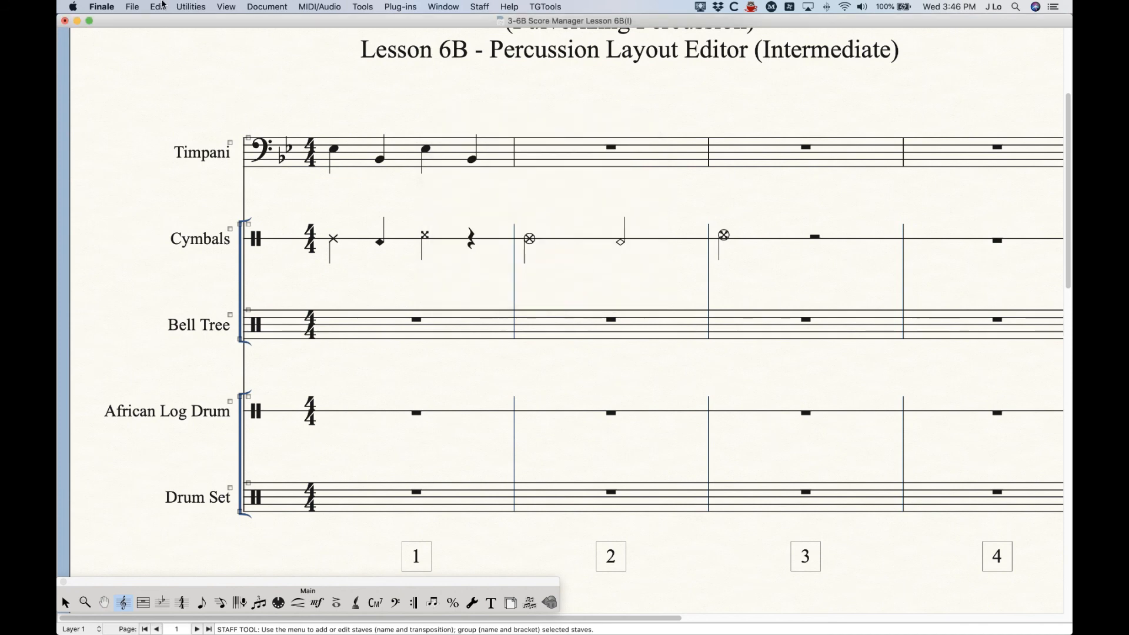
pyautogui.click(156, 6)
pyautogui.moveTo(130, 5)
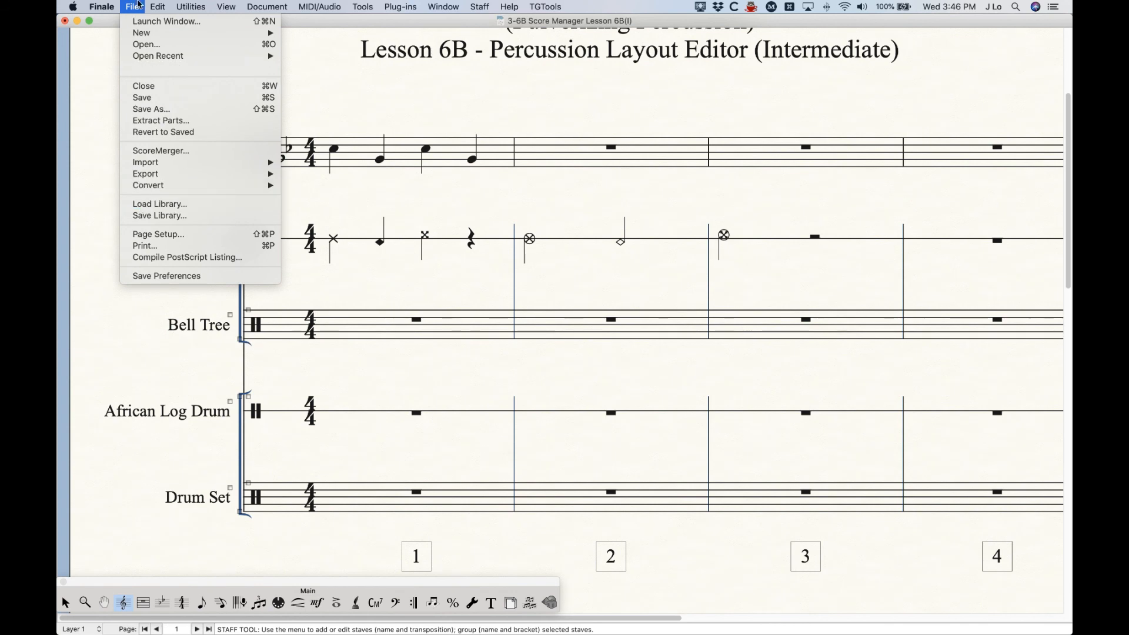
pyautogui.click(137, 6)
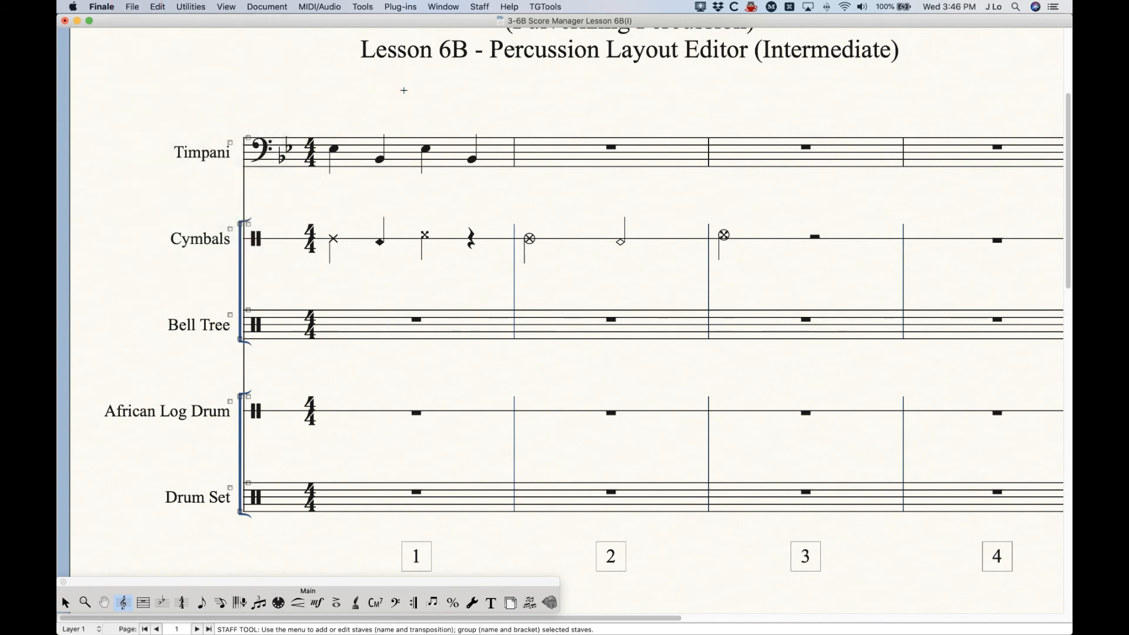
# Step: Open the Drum Set staff's percussion layout in the Percussion Layout Designer from the Score Manager
pyautogui.press('super+minus')
pyautogui.press('super+minus')
pyautogui.press('super+minus')
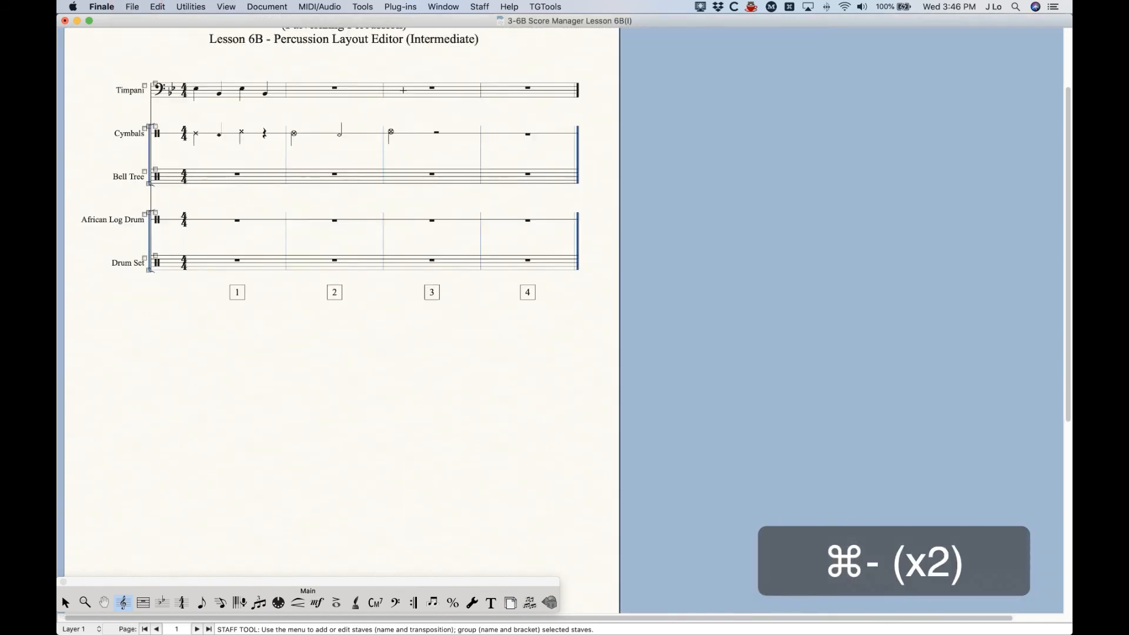
pyautogui.scroll(3, 330, 372)
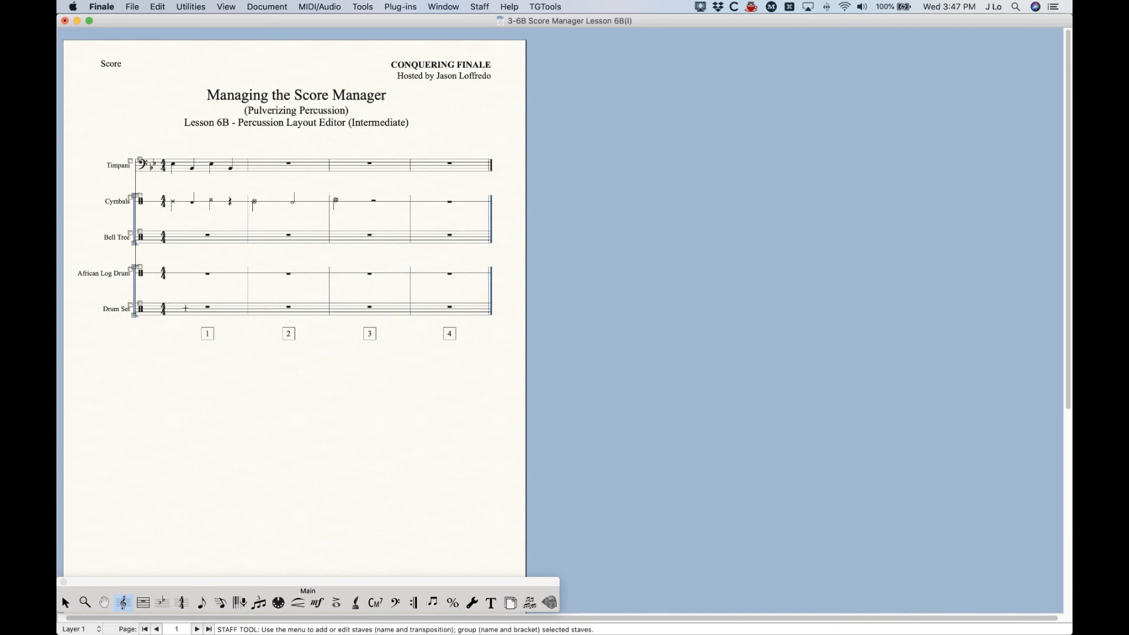
pyautogui.press('super+k')
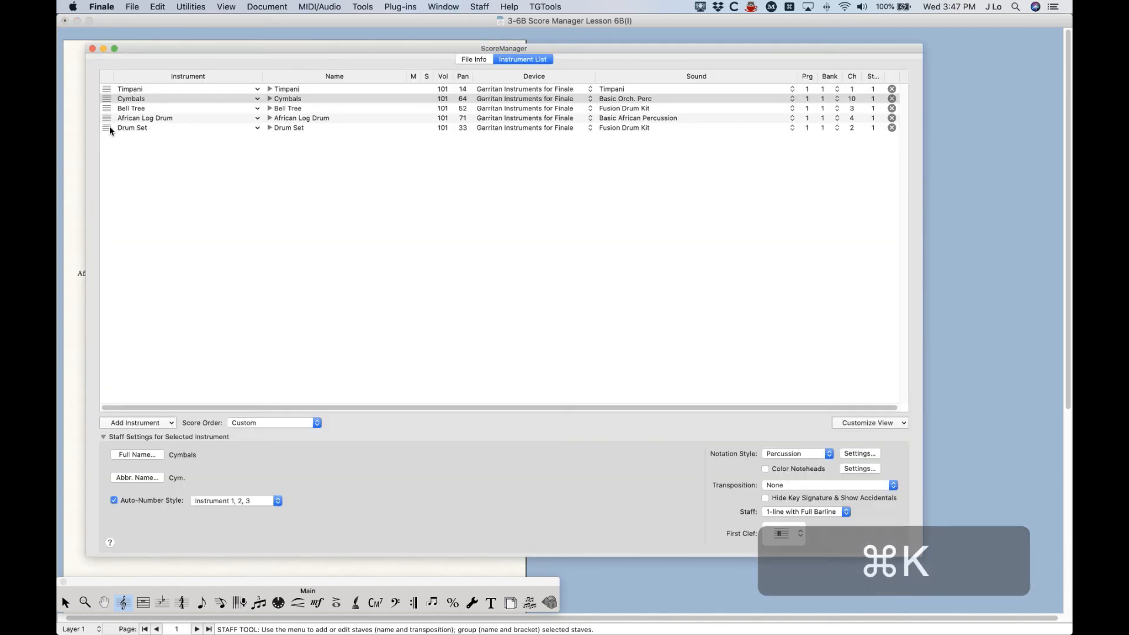
pyautogui.click(109, 128)
pyautogui.click(860, 453)
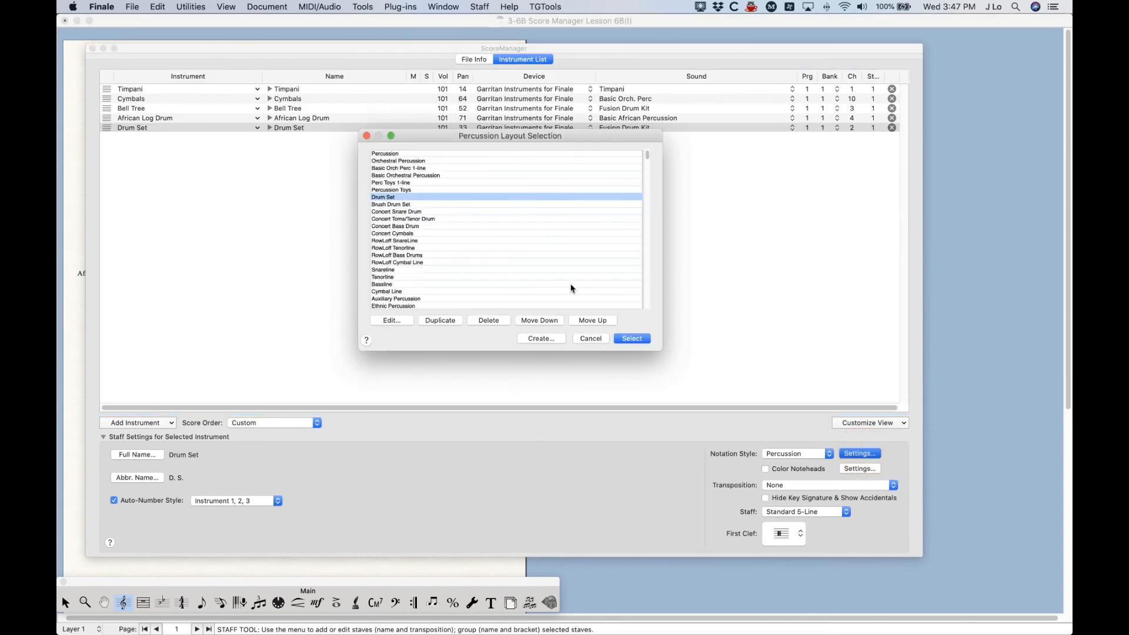
pyautogui.click(392, 320)
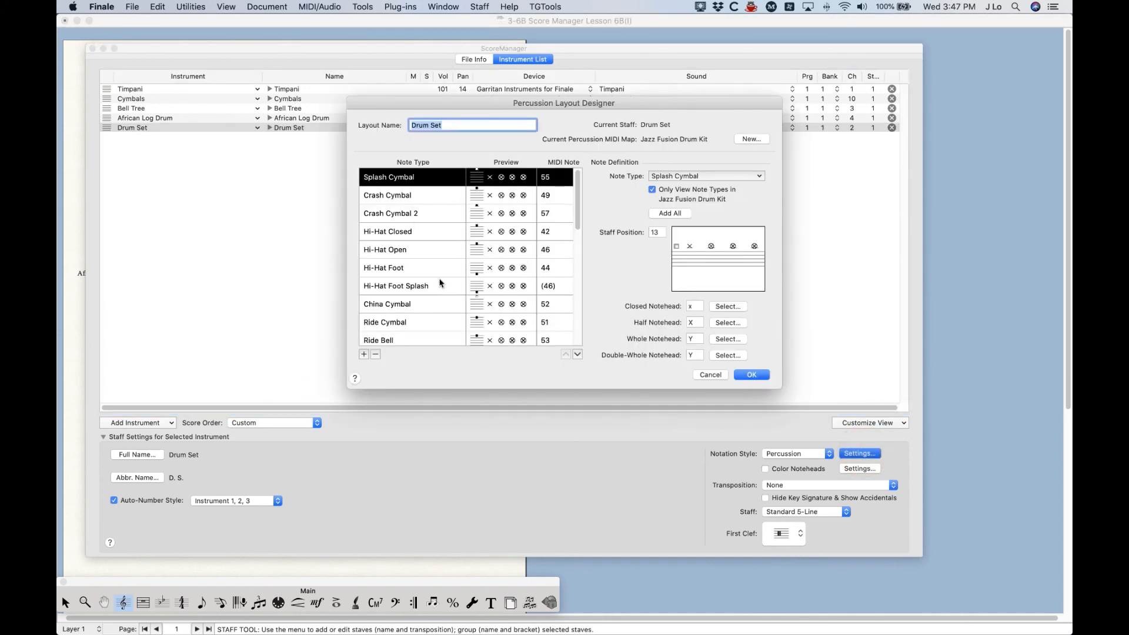
# Step: Examine the Drum Set layout's note types, including the splash, crash, hi-hat and ride cymbals, with their staff positions and noteheads
pyautogui.click(407, 196)
pyautogui.click(401, 182)
pyautogui.click(398, 203)
pyautogui.click(397, 218)
pyautogui.click(402, 232)
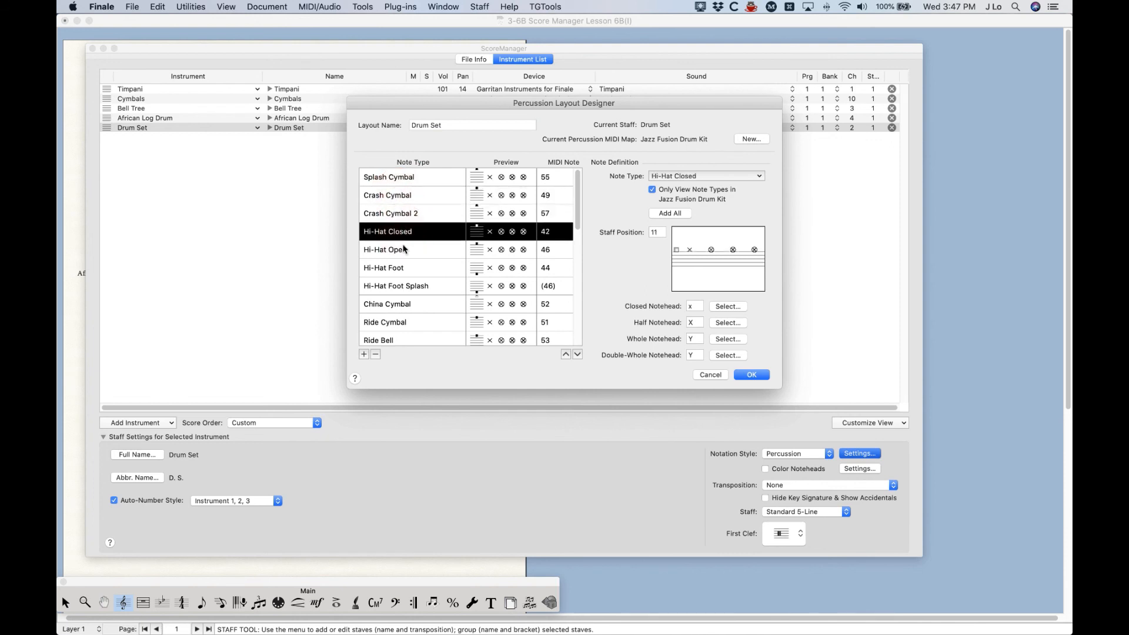
pyautogui.scroll(-1, 403, 294)
pyautogui.click(403, 290)
pyautogui.scroll(-1, 404, 293)
pyautogui.scroll(-1, 404, 292)
pyautogui.click(406, 271)
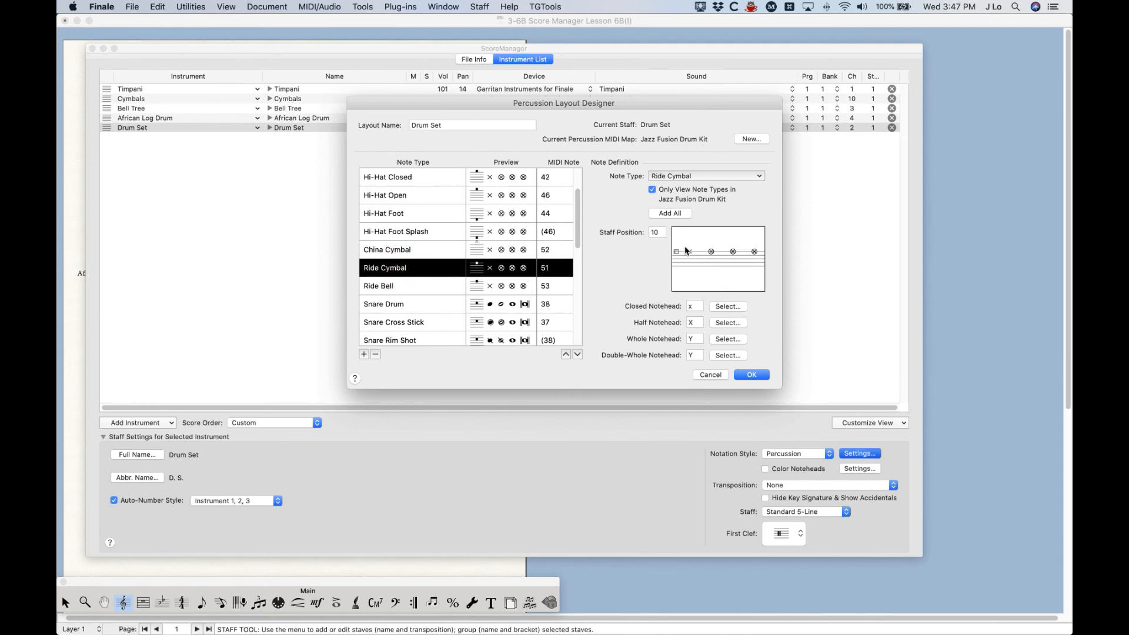
pyautogui.scroll(-5, 425, 286)
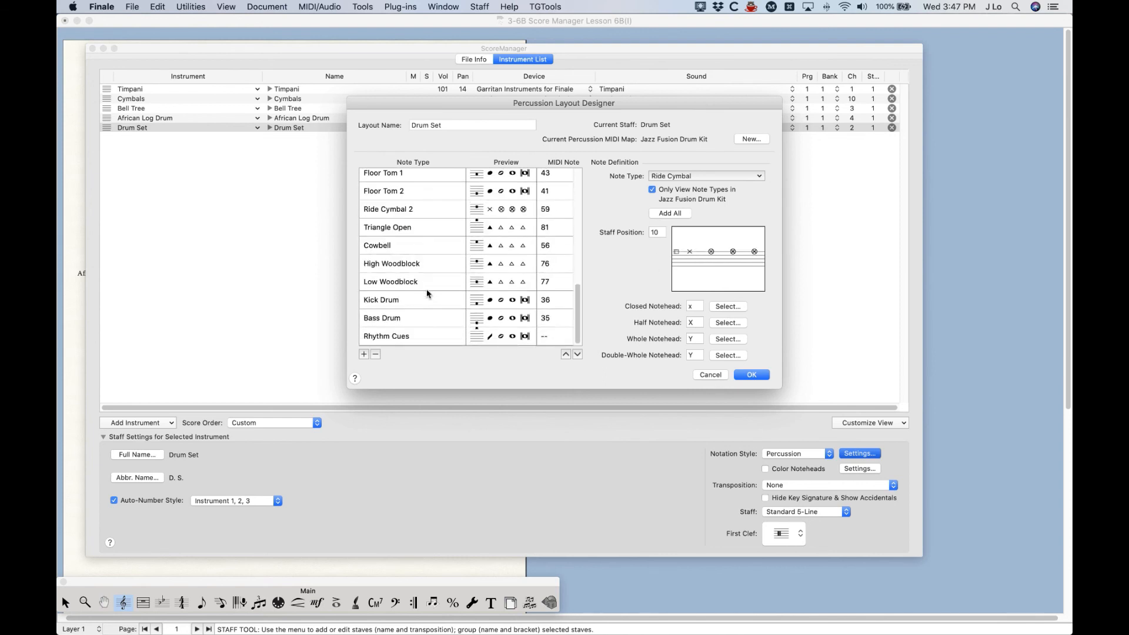
pyautogui.scroll(3, 411, 266)
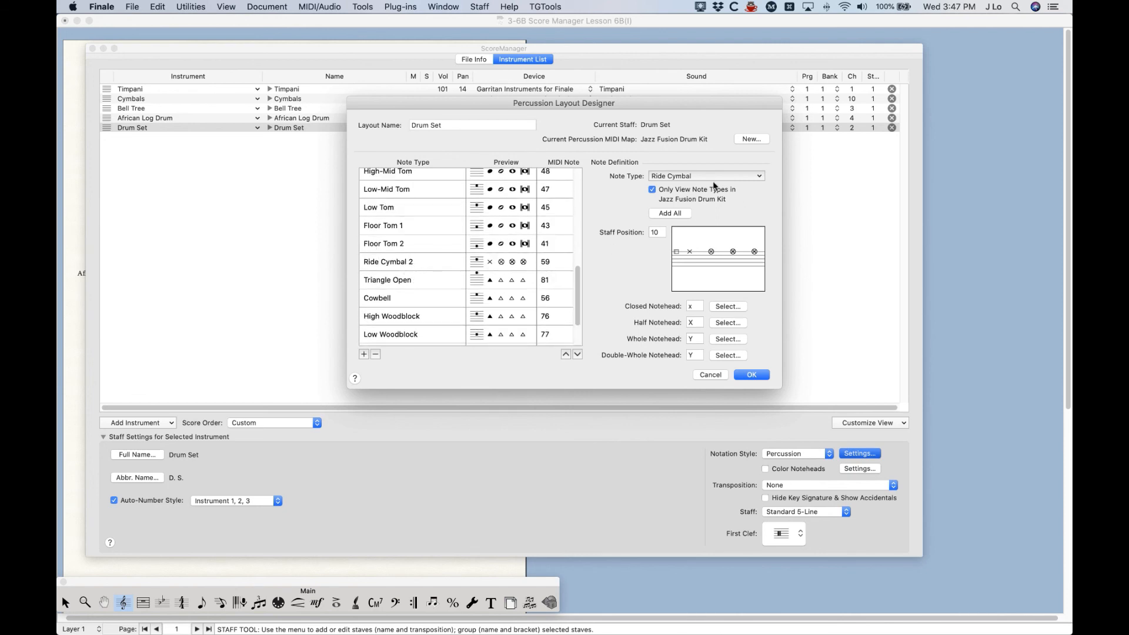
# Step: Browse the note type categories offered for Ride Cymbal, including Auxiliary, and cancel the layout designer and layout selection
pyautogui.click(693, 175)
pyautogui.click(618, 177)
pyautogui.click(695, 175)
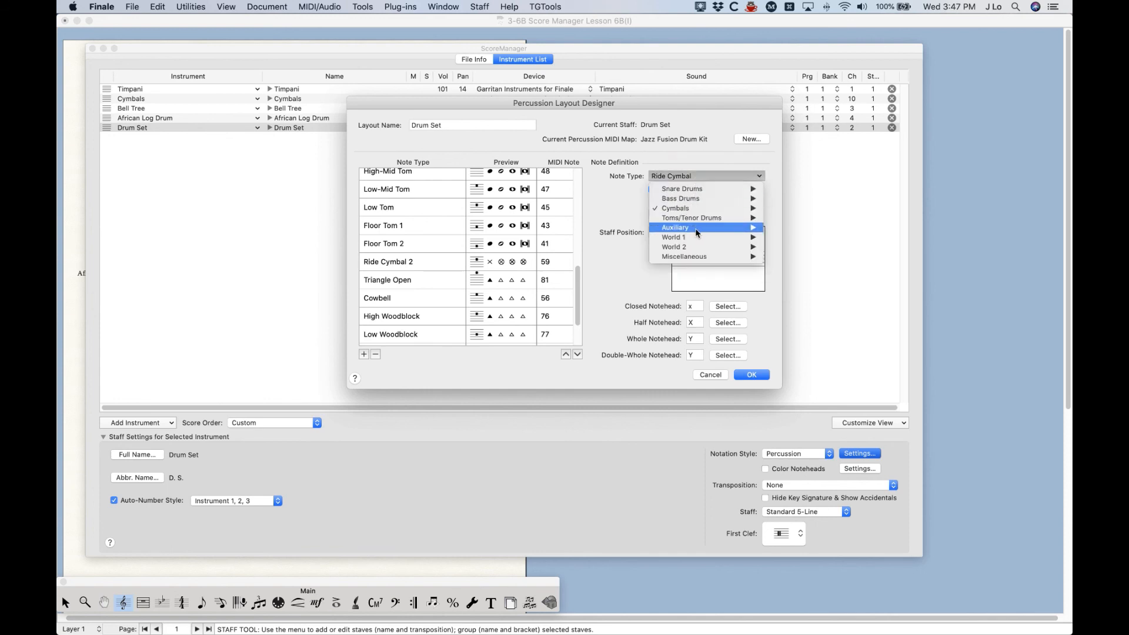
pyautogui.moveTo(695, 228)
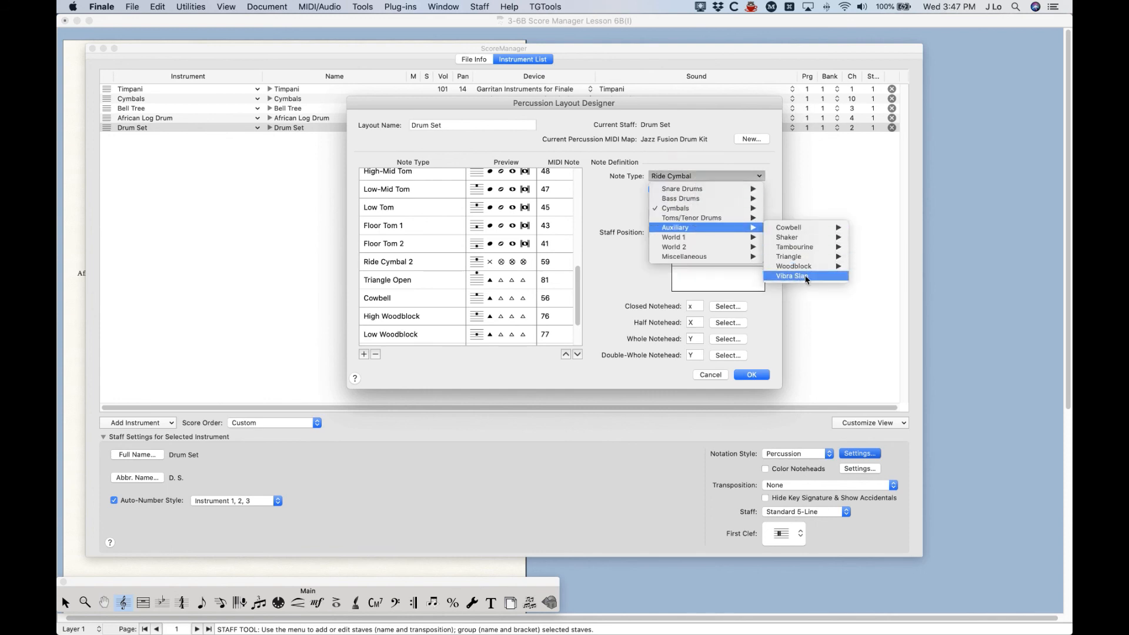
pyautogui.click(610, 188)
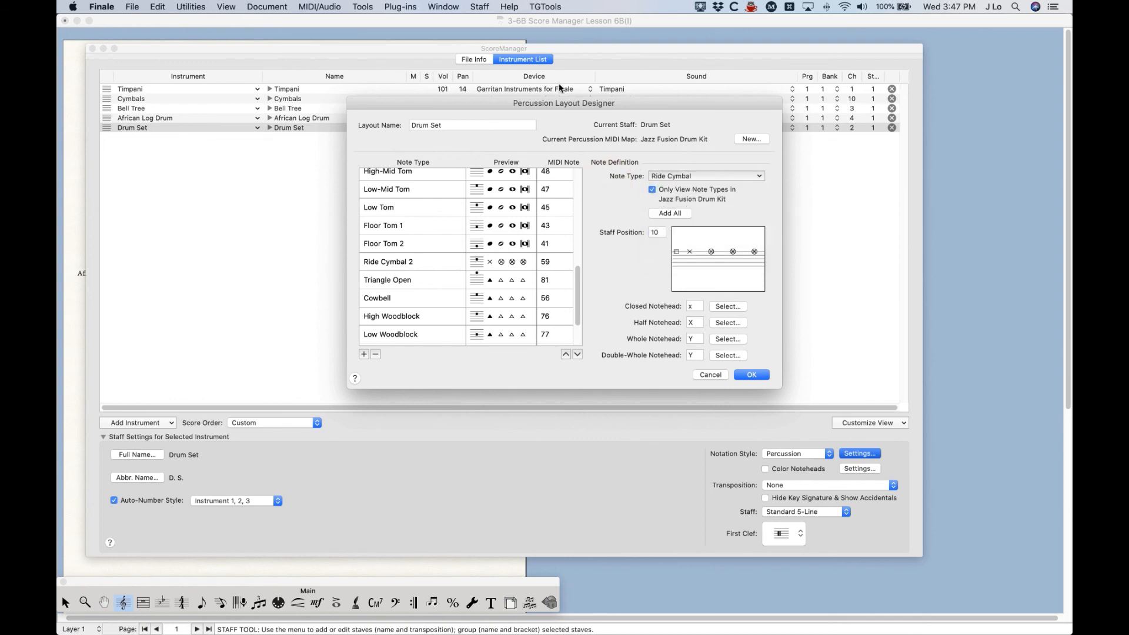
pyautogui.click(708, 377)
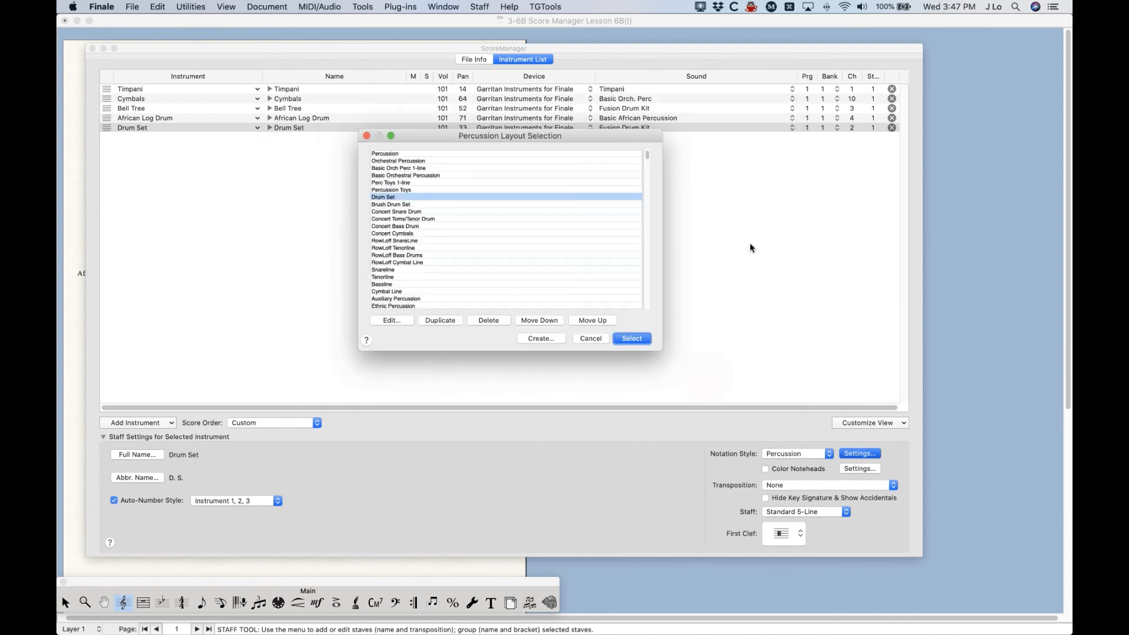
pyautogui.click(590, 339)
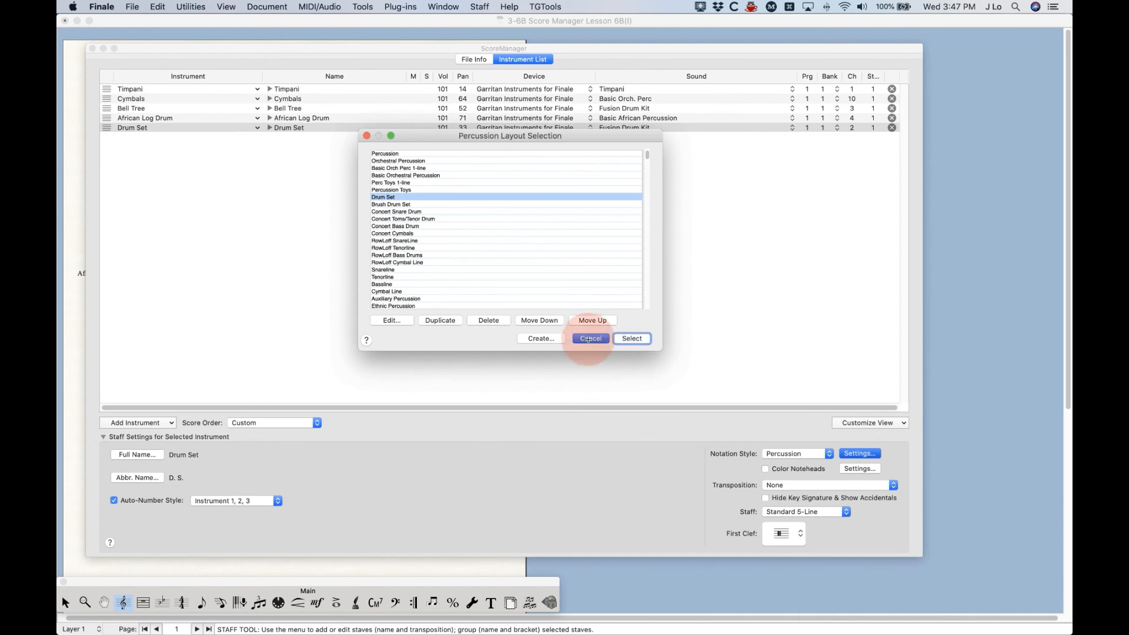
# Step: Check the current percussion MIDI map in the Drum Set layout, cancel without changes, and close the Score Manager
pyautogui.moveTo(235, 50); pyautogui.dragTo(275, 59)
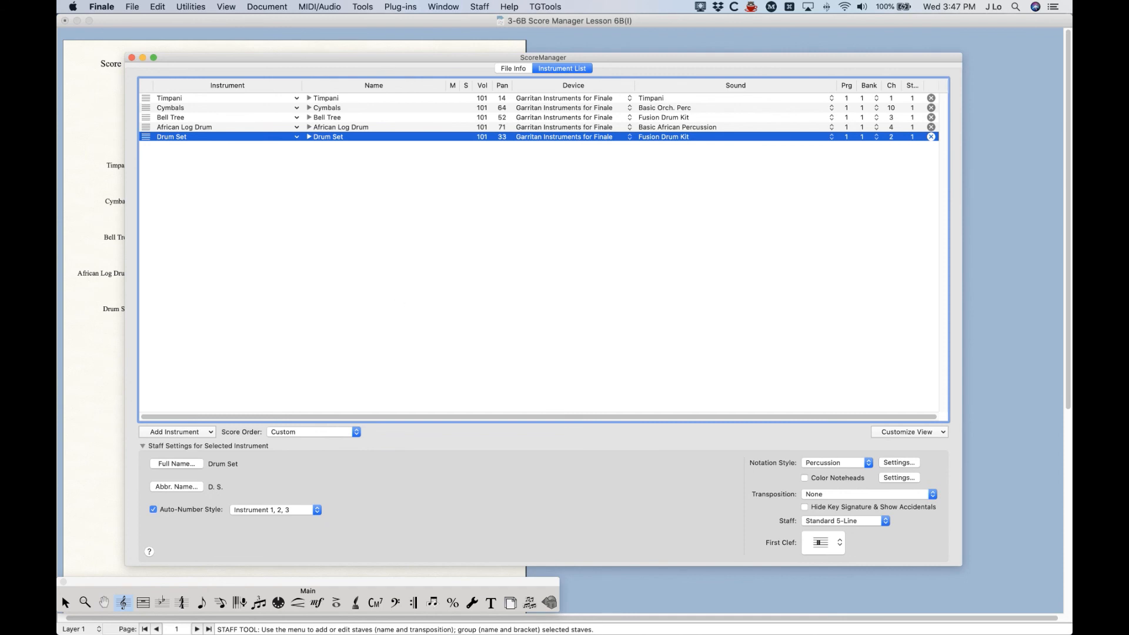
pyautogui.click(482, 236)
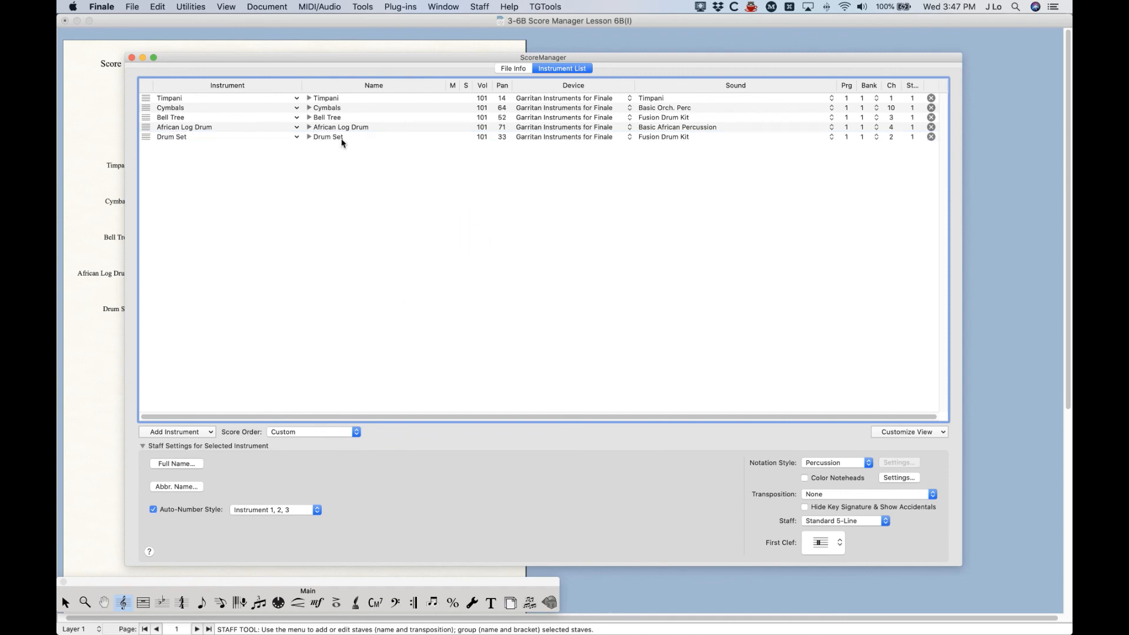
pyautogui.click(149, 139)
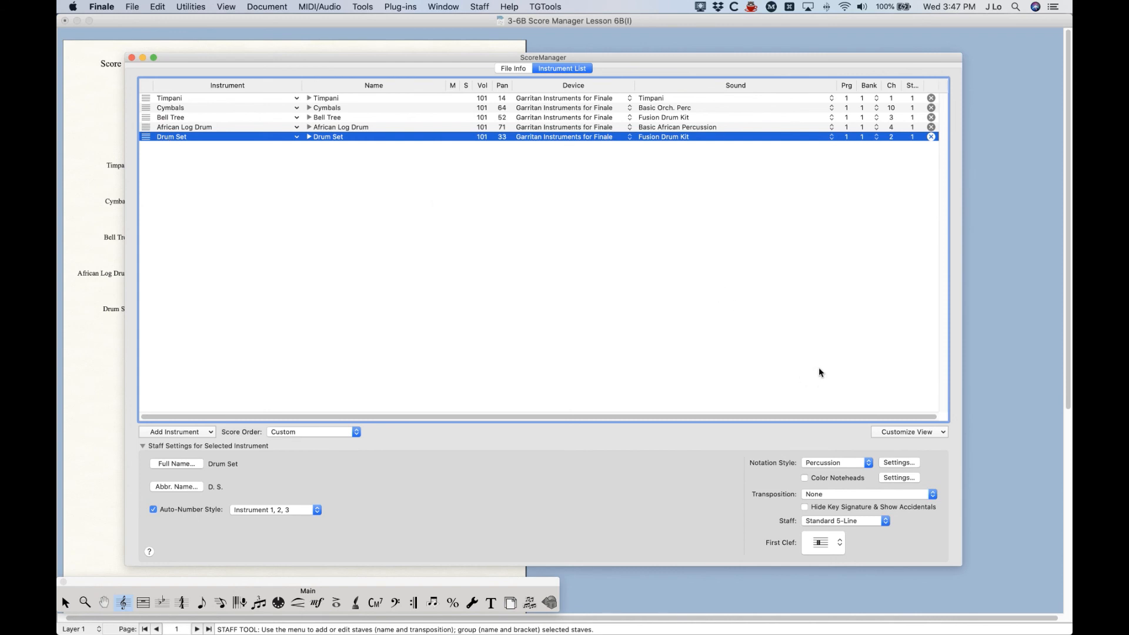
pyautogui.keyDown('super'); pyautogui.click(900, 463); pyautogui.keyUp('super')
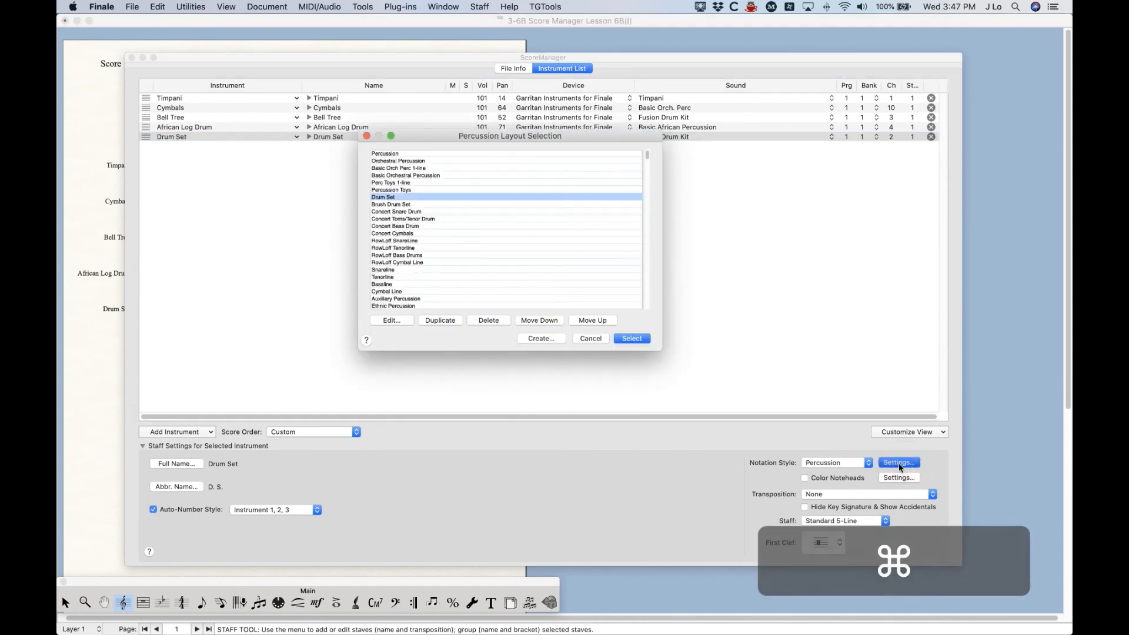
pyautogui.click(390, 320)
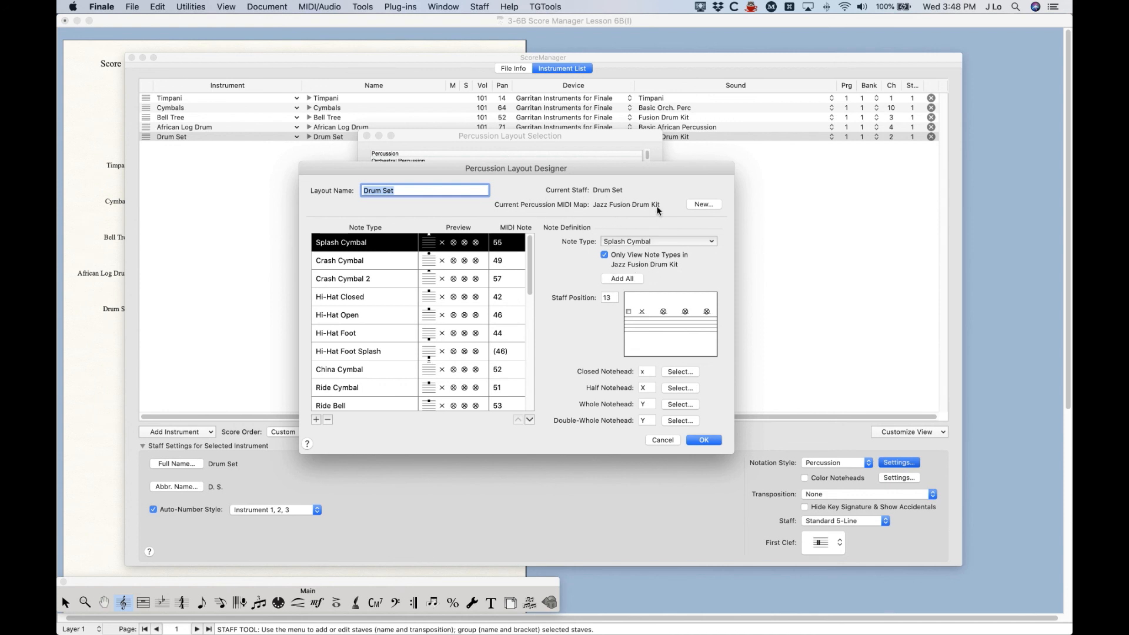
pyautogui.click(662, 440)
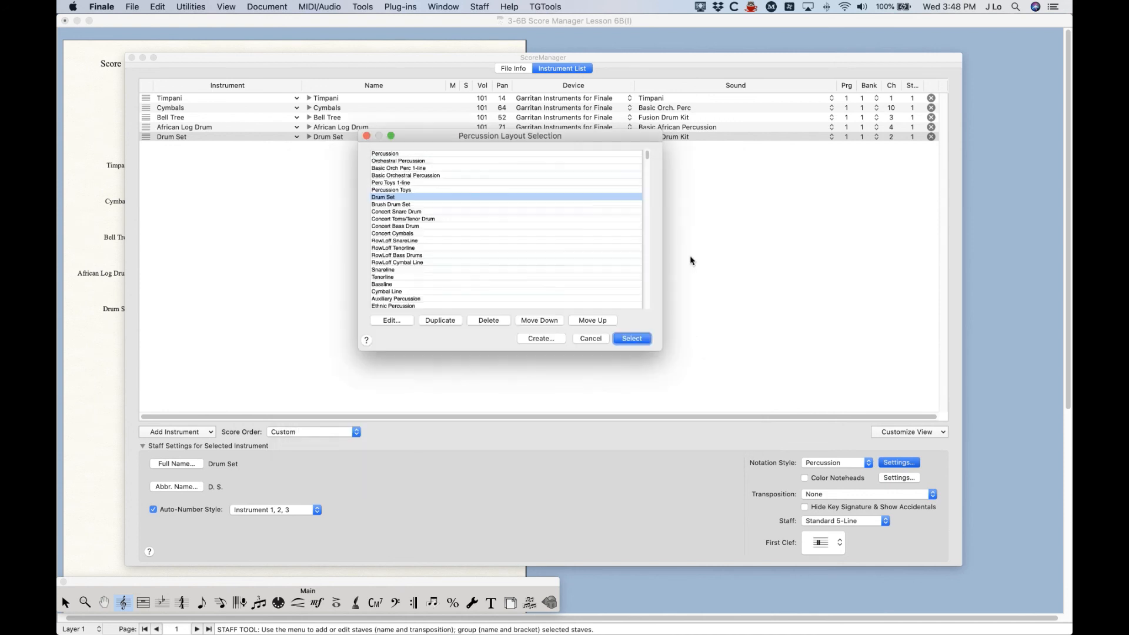
pyautogui.click(591, 339)
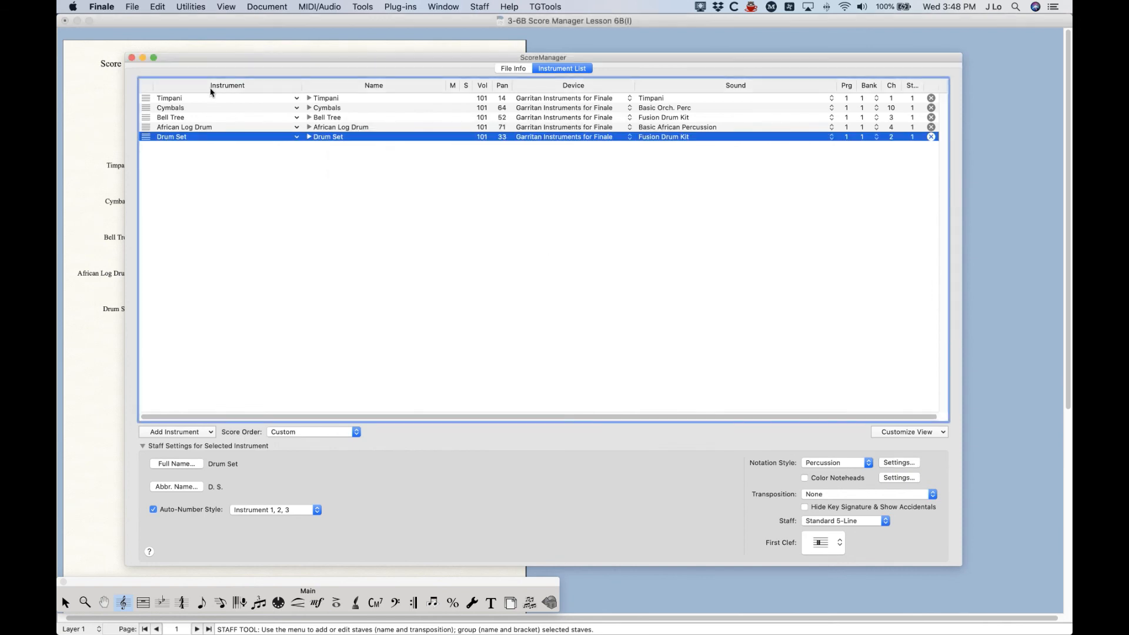
pyautogui.click(132, 58)
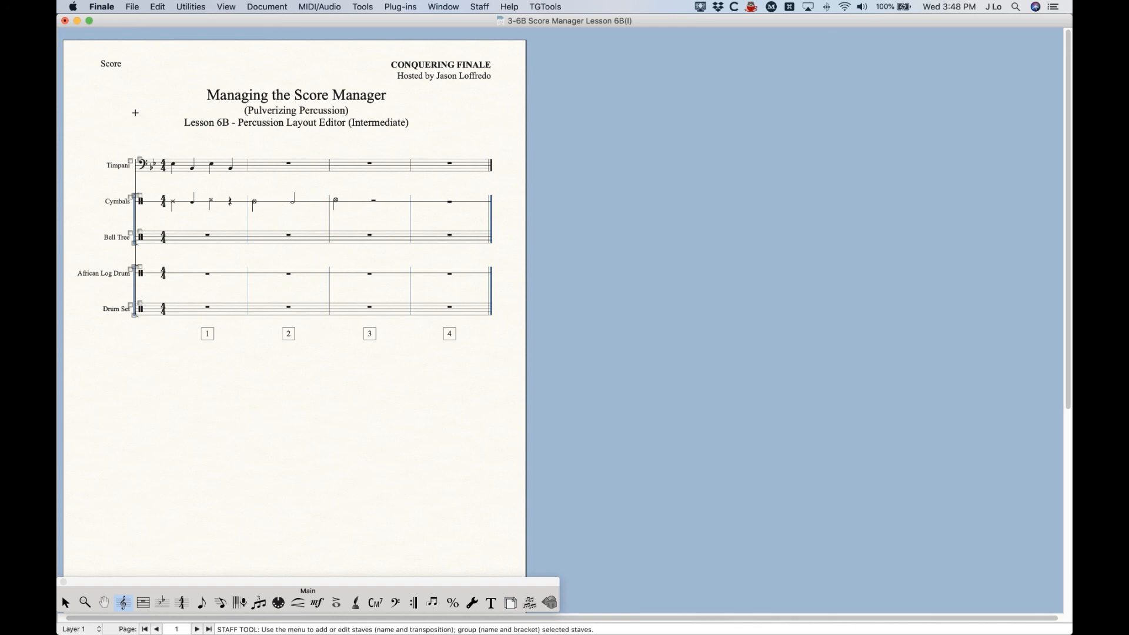
pyautogui.click(127, 97)
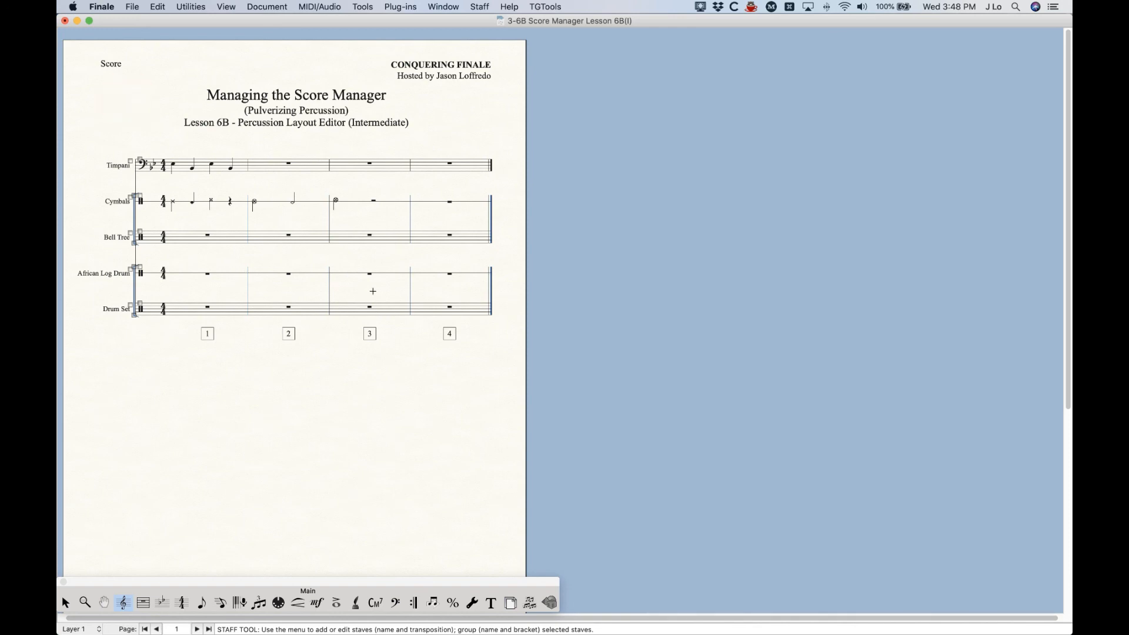